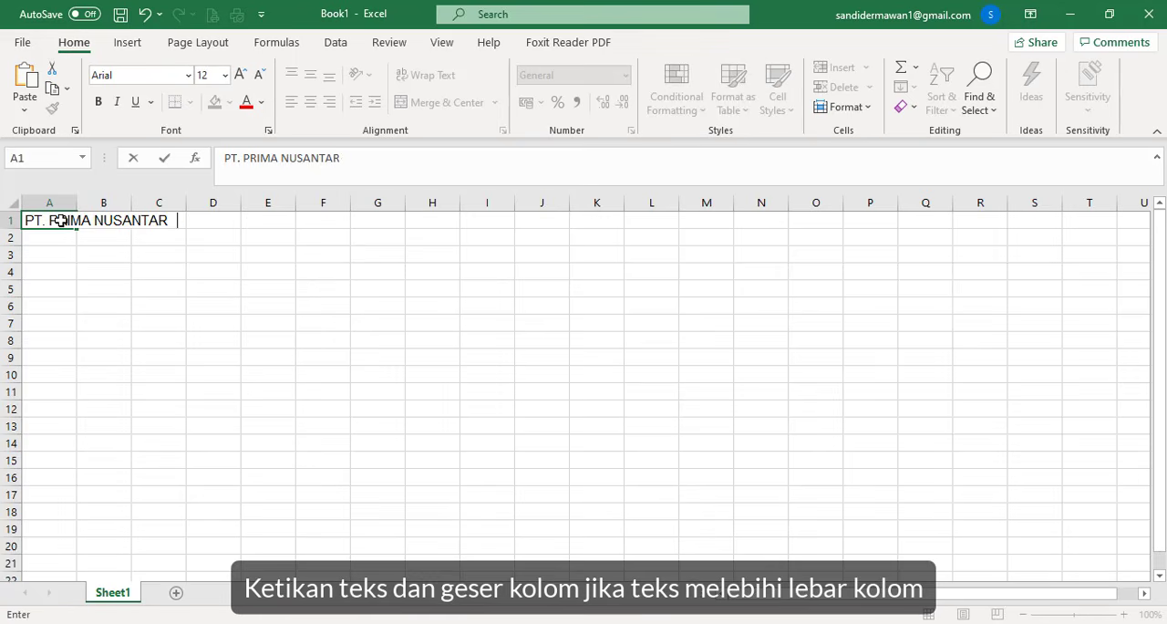
- Finish the company name PT. PRIMA NUSANTARA in A1 and enter the report title LAPORAN KAS KECIL in A2
key(Return)
text(LAPORAN)
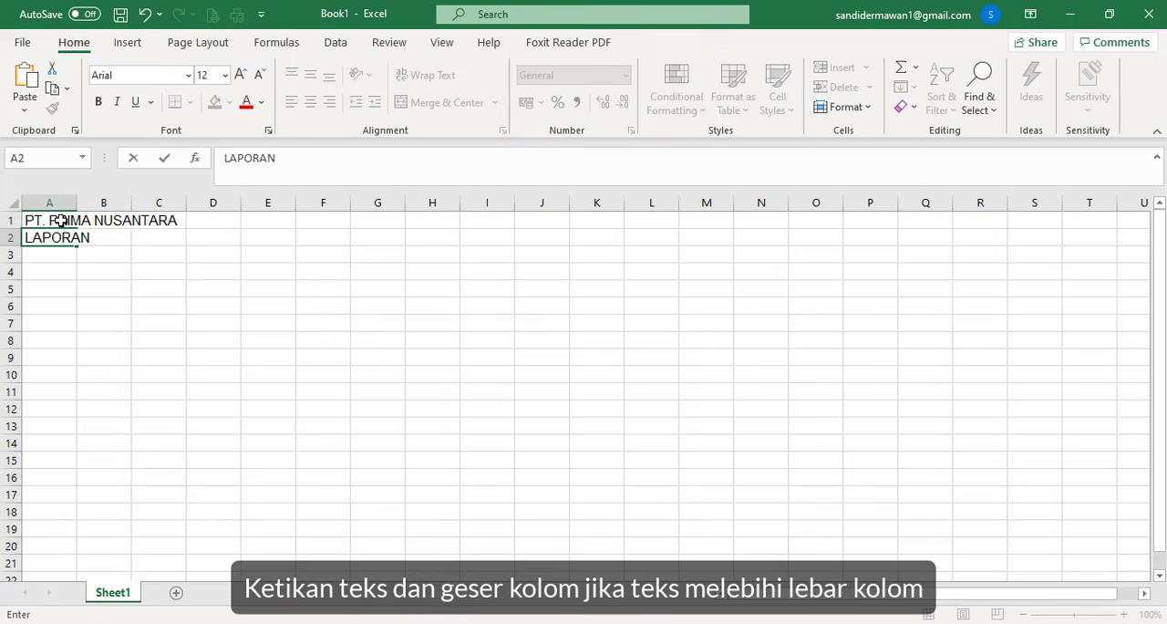
text( KAS KECIL)
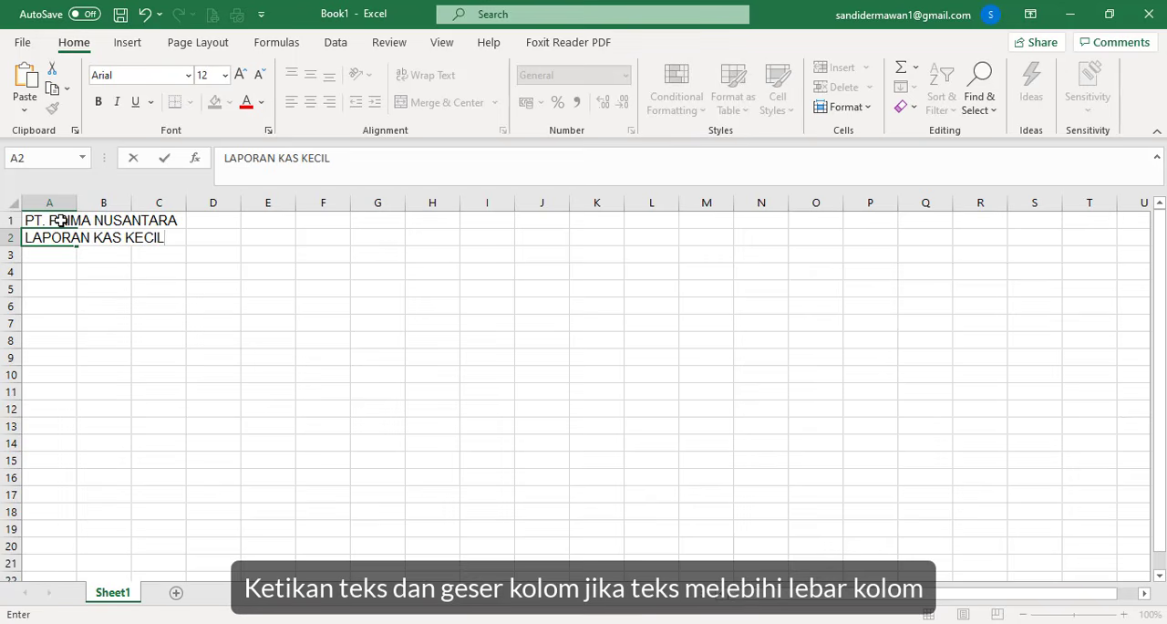
key(Return)
- Enter the reporting period PERIODE 1 - 30 SEPTEMBER 2019 in A3, below the report title
text(PERIODE 1)
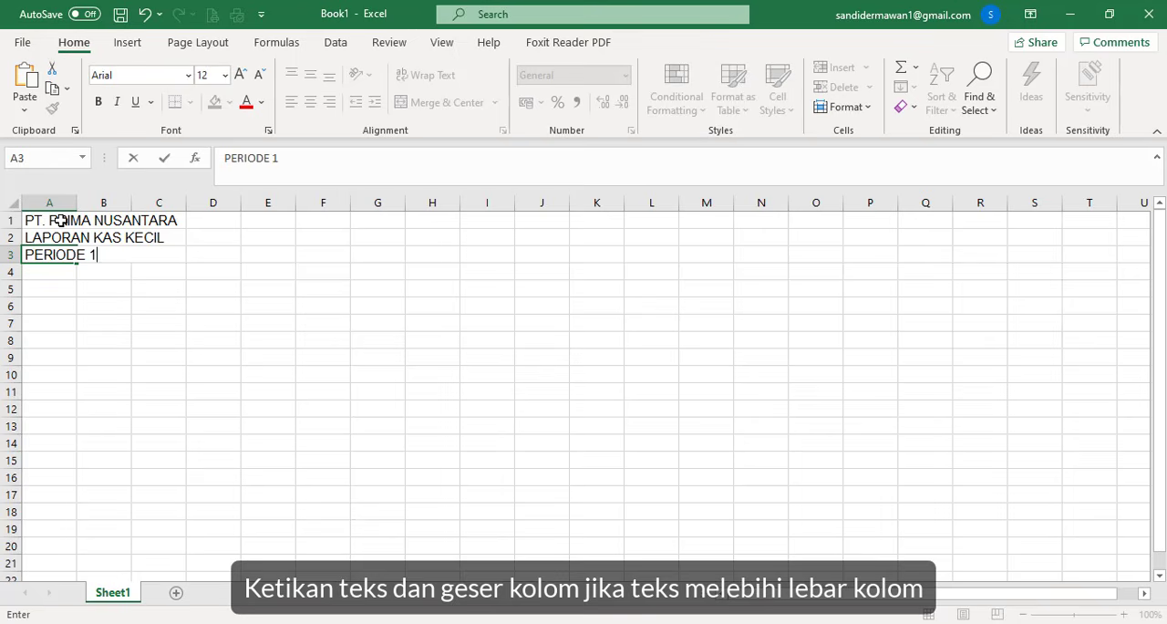
text( - 30 SEPT)
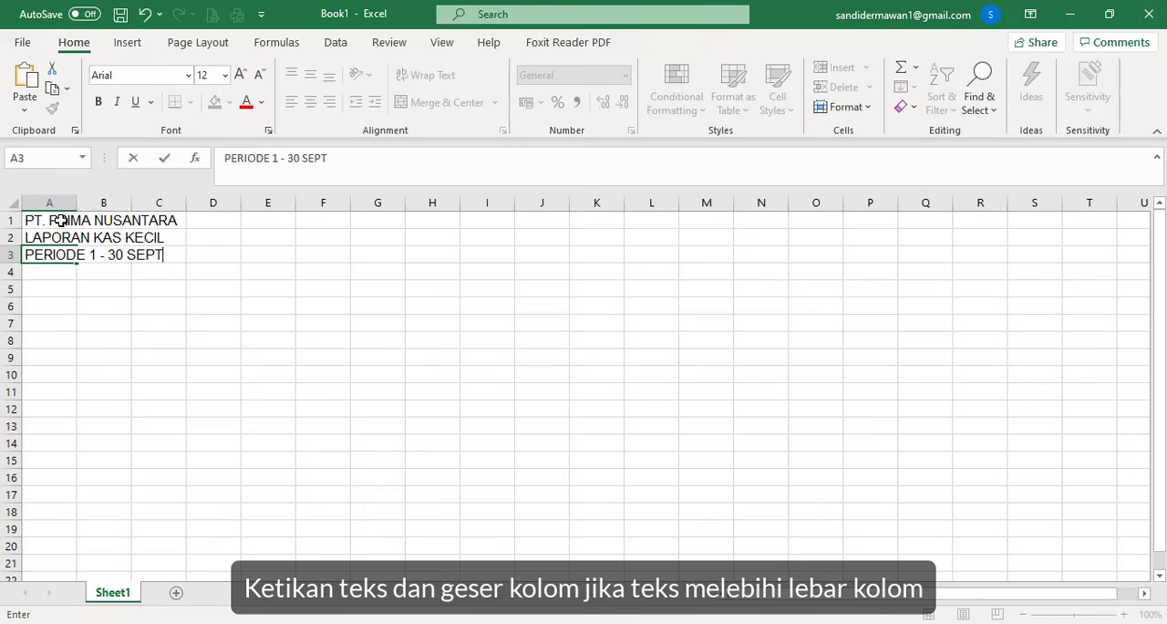
text(EMBER)
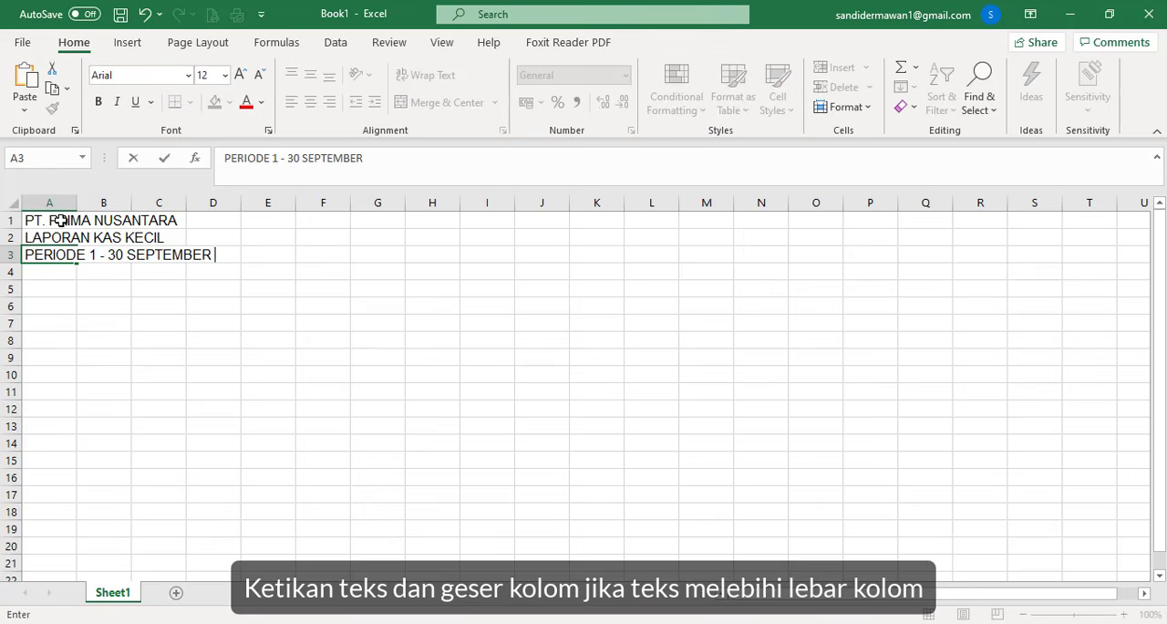
text( 2019)
key(Return)
key(Return)
- Start the table headings in row 5 with Tanggal in A5 and No. Bukti in C5, leaving B5 empty
text(T)
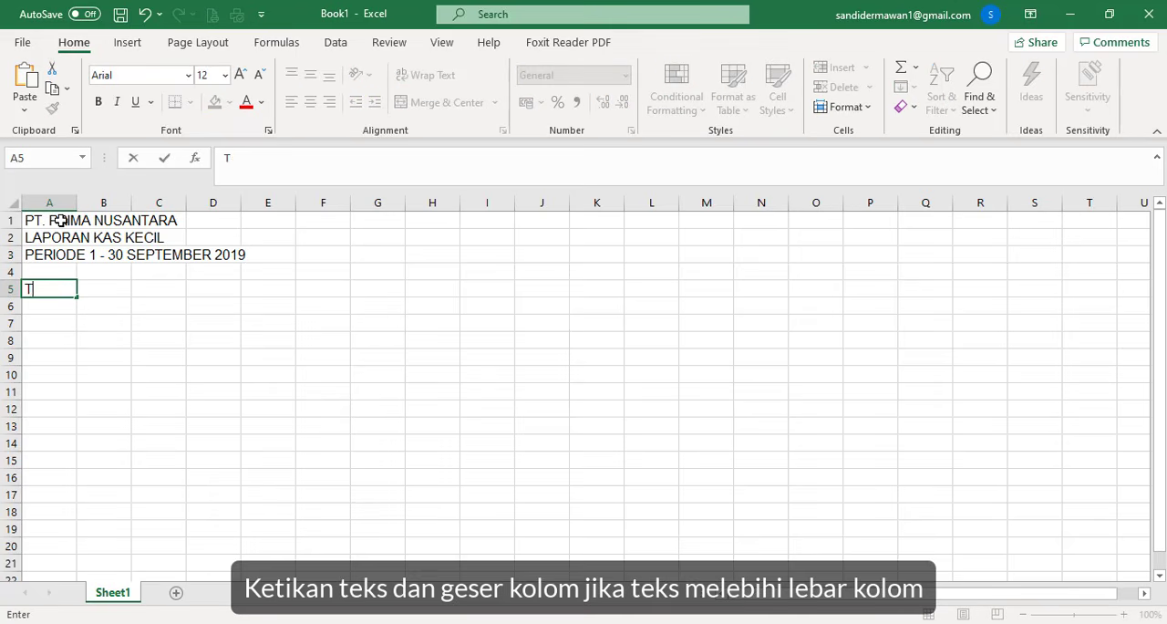
text(angga)
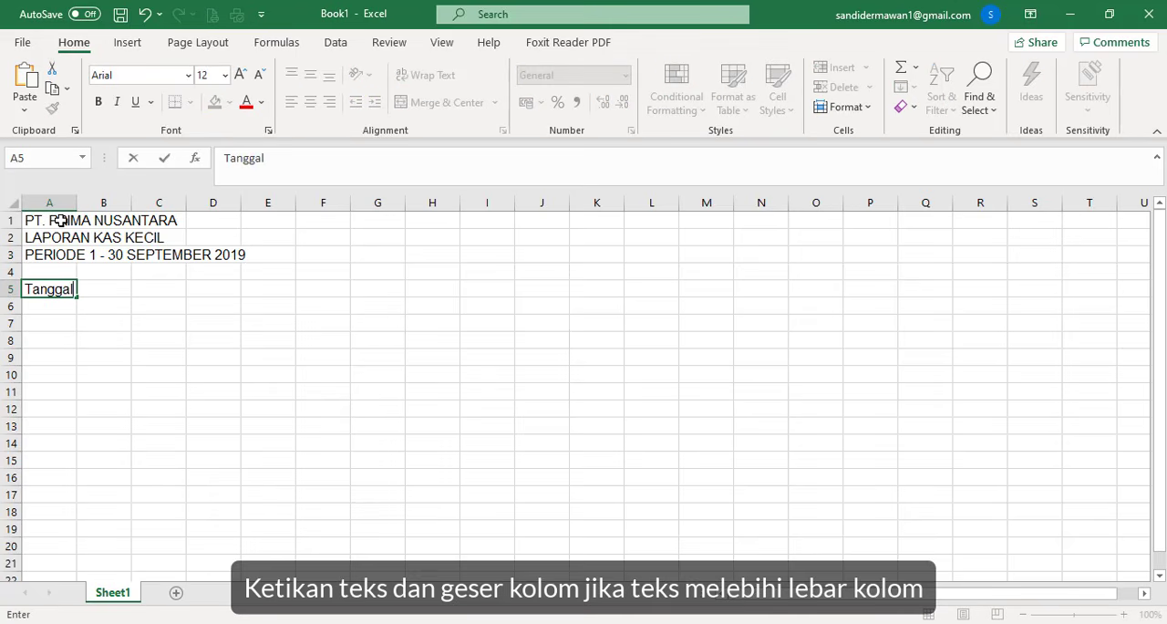
text(l)
key(Tab)
key(Tab)
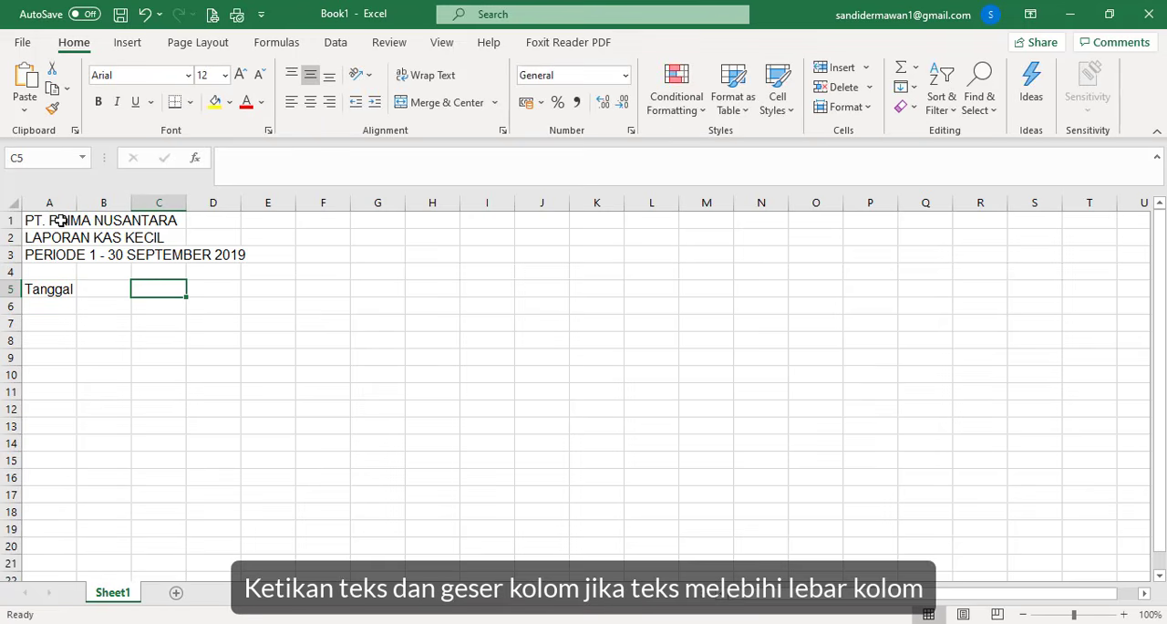
text(No. )
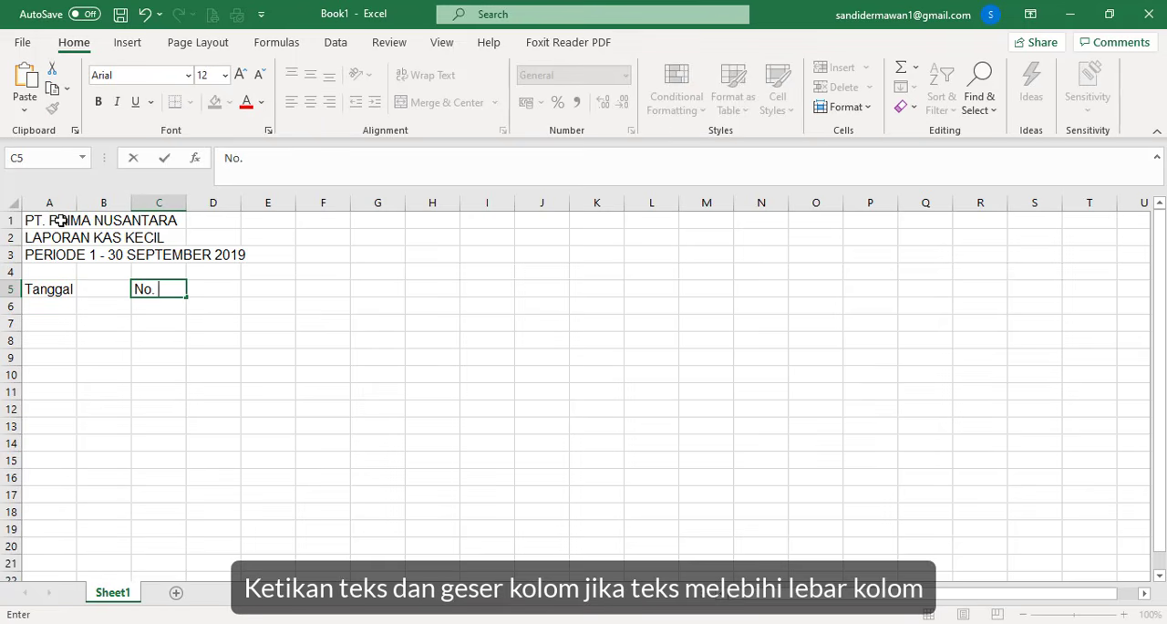
text(Bukti)
key(Tab)
- Add the column headings Keterangan in D5 and Penerimaan in E5
text(Ket)
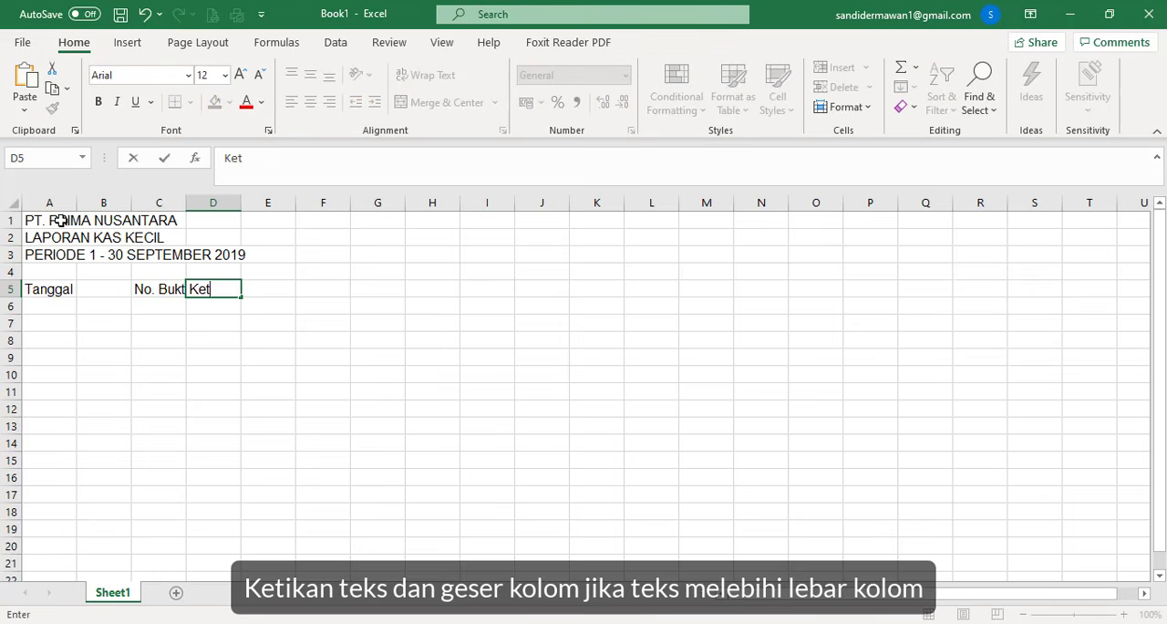
text(erangan)
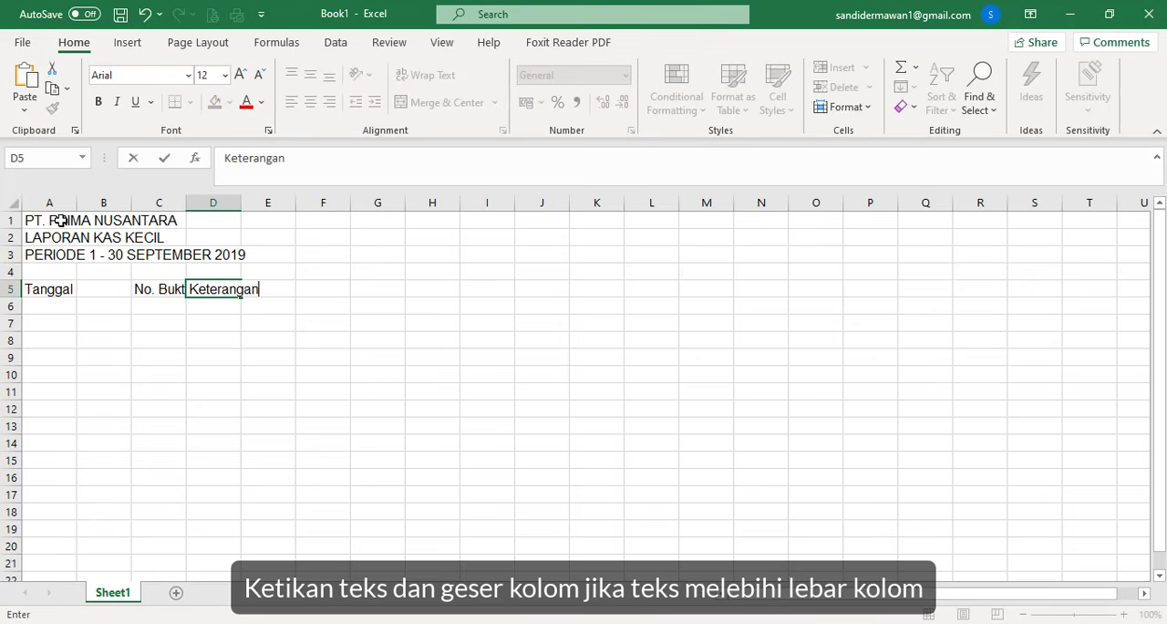
key(Tab)
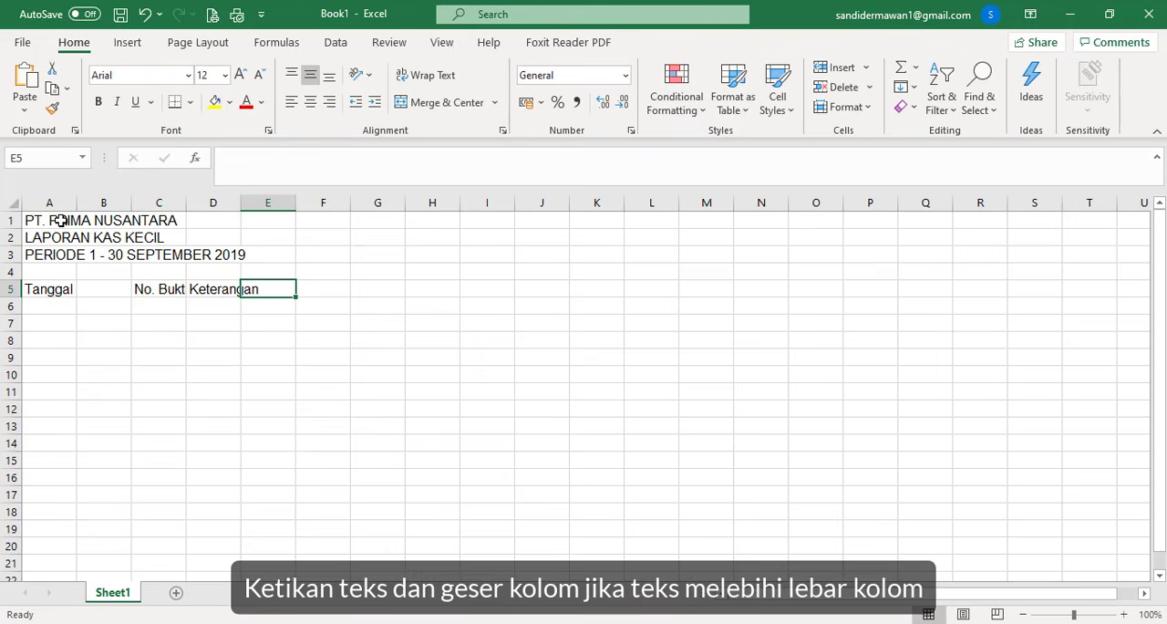
text(Pener)
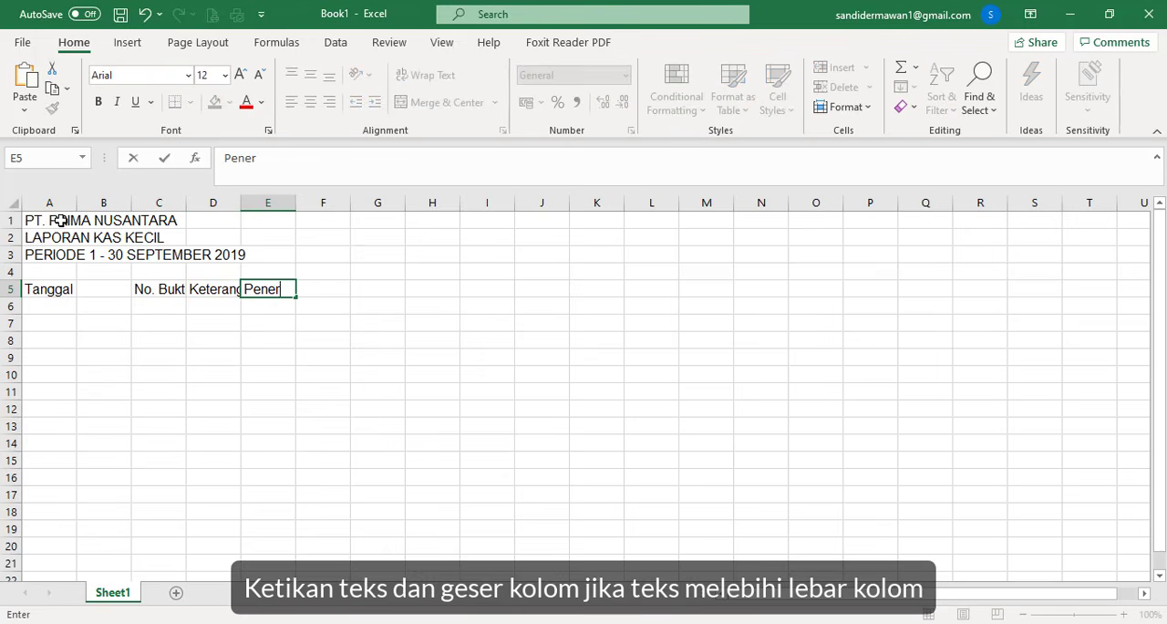
text(imaan)
key(ctrl+Return)
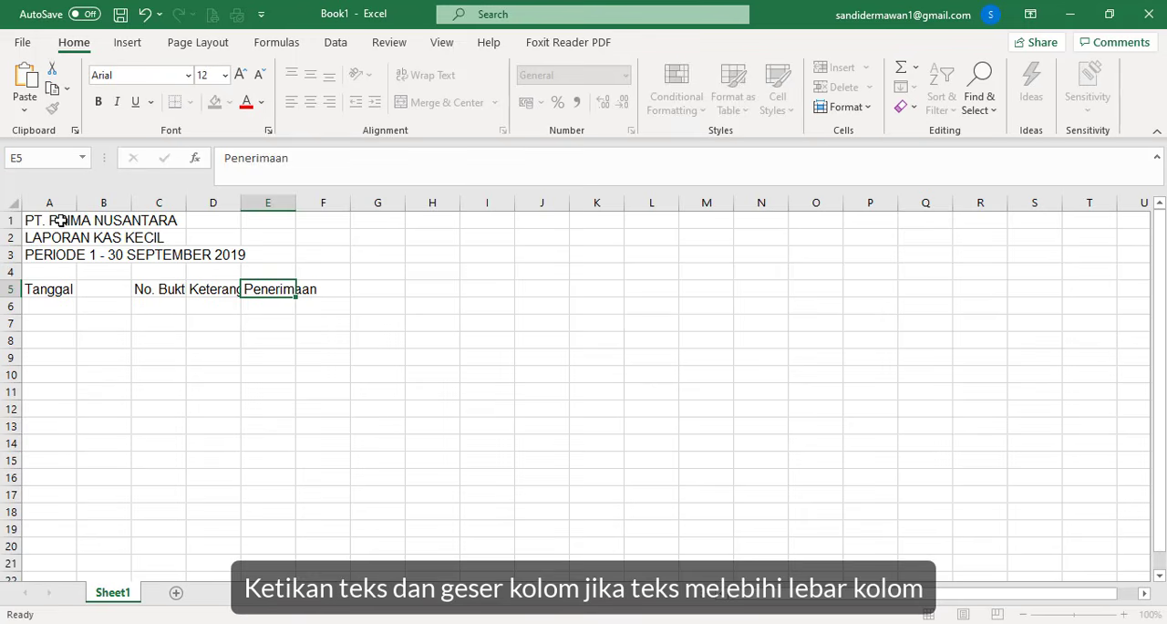
key(Tab)
- Add the column headings Pengeluaran in F5 and Akun Yang Didebet in G5
text(P)
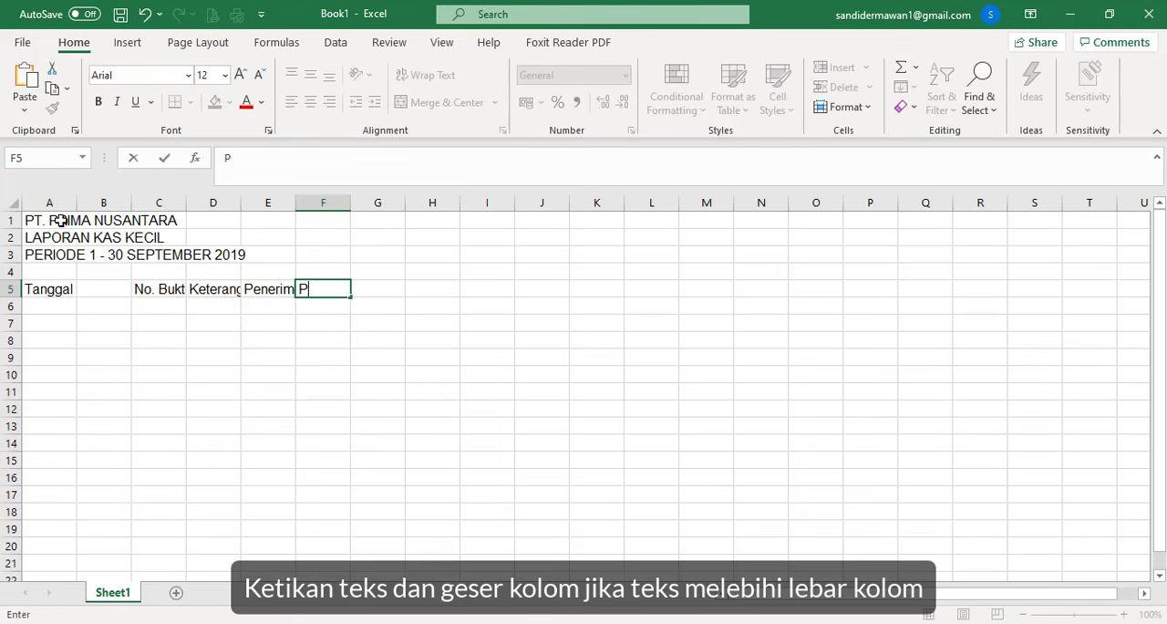
text(engeluaran)
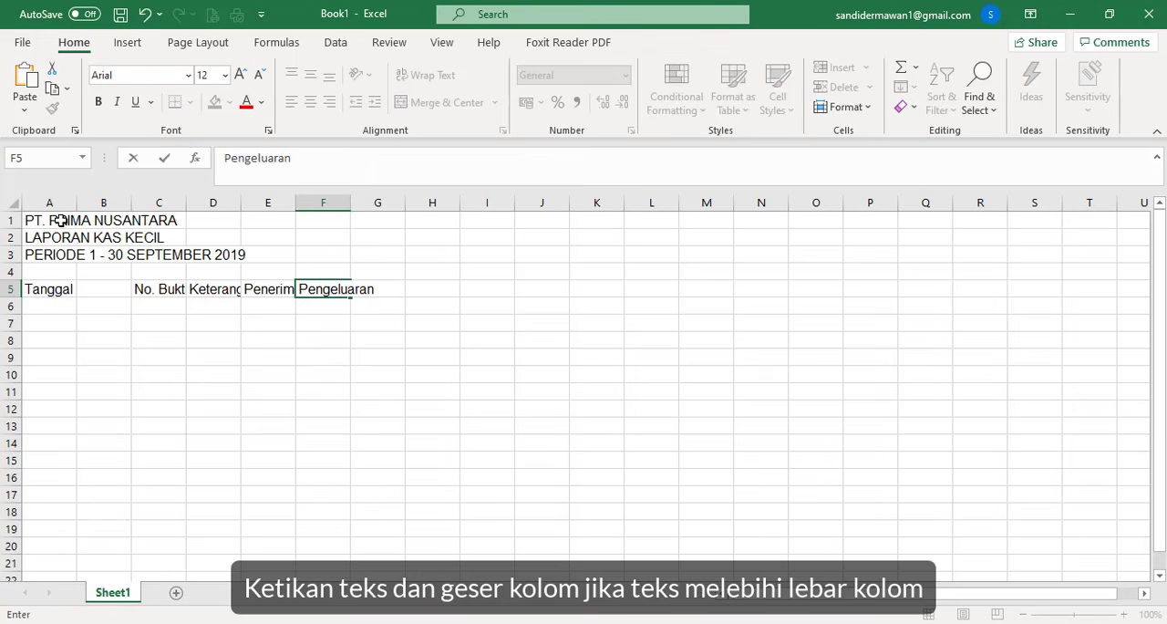
key(Tab)
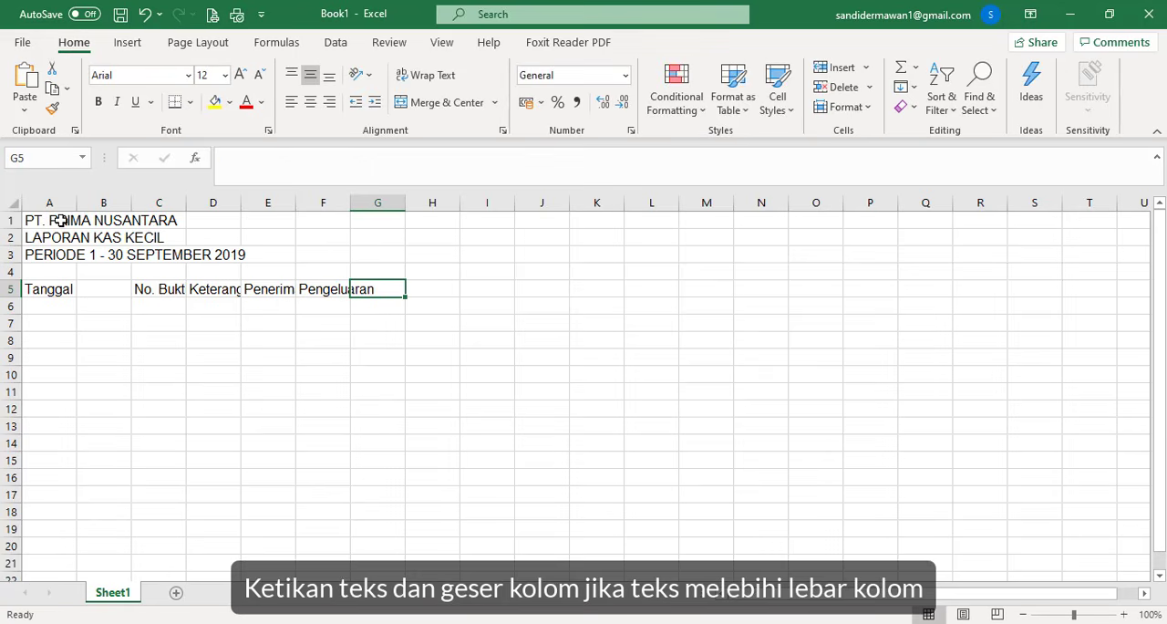
text(Akun)
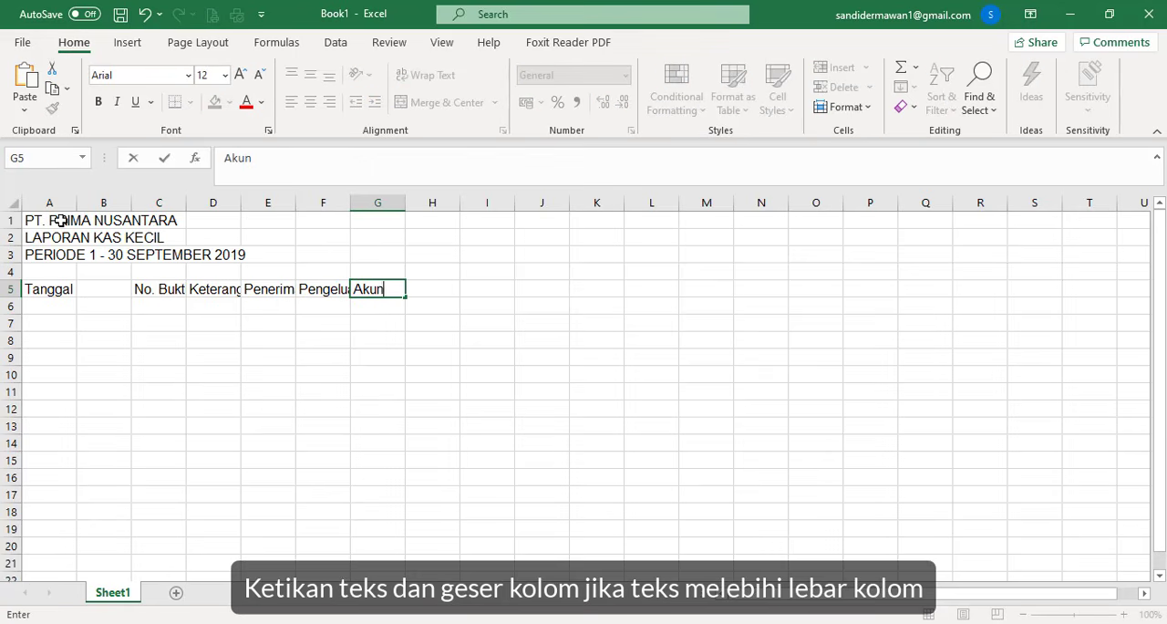
text( Yang Dide)
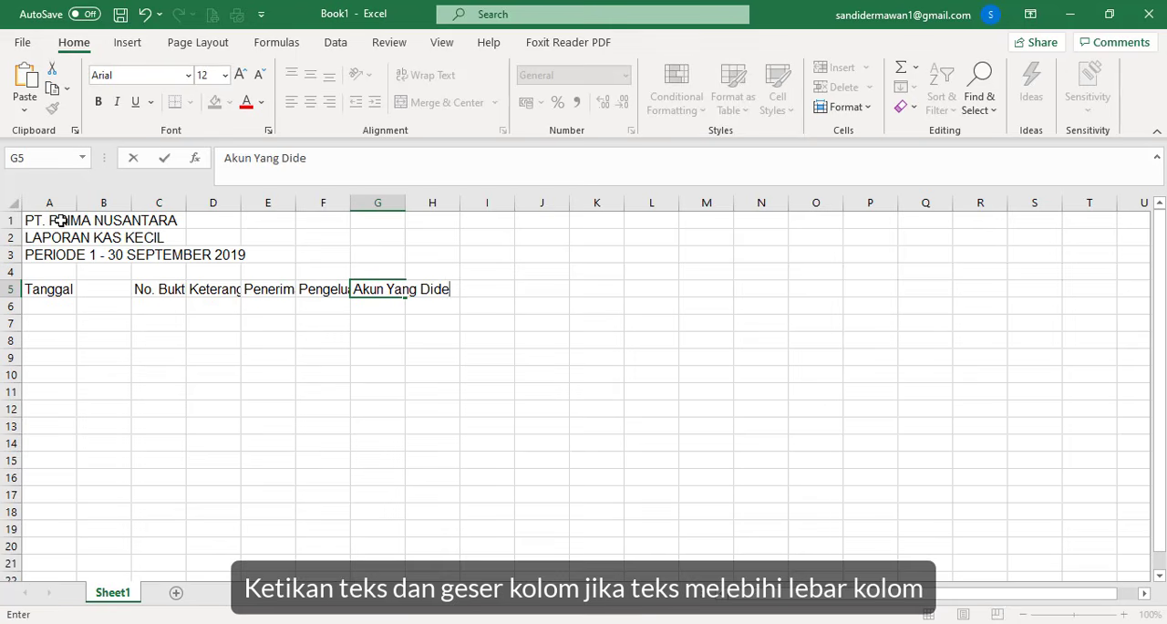
text(bet)
key(Return)
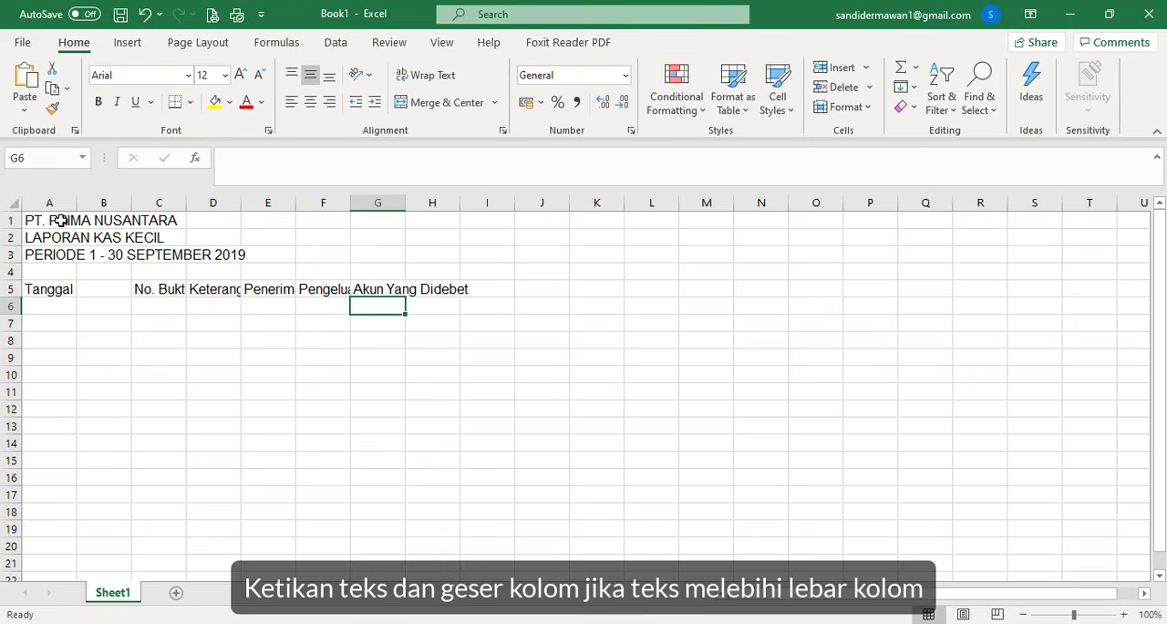
- Enter the account subheadings Konsumsi in G6 and ATK in H6, under Akun Yang Didebet
text(Ko)
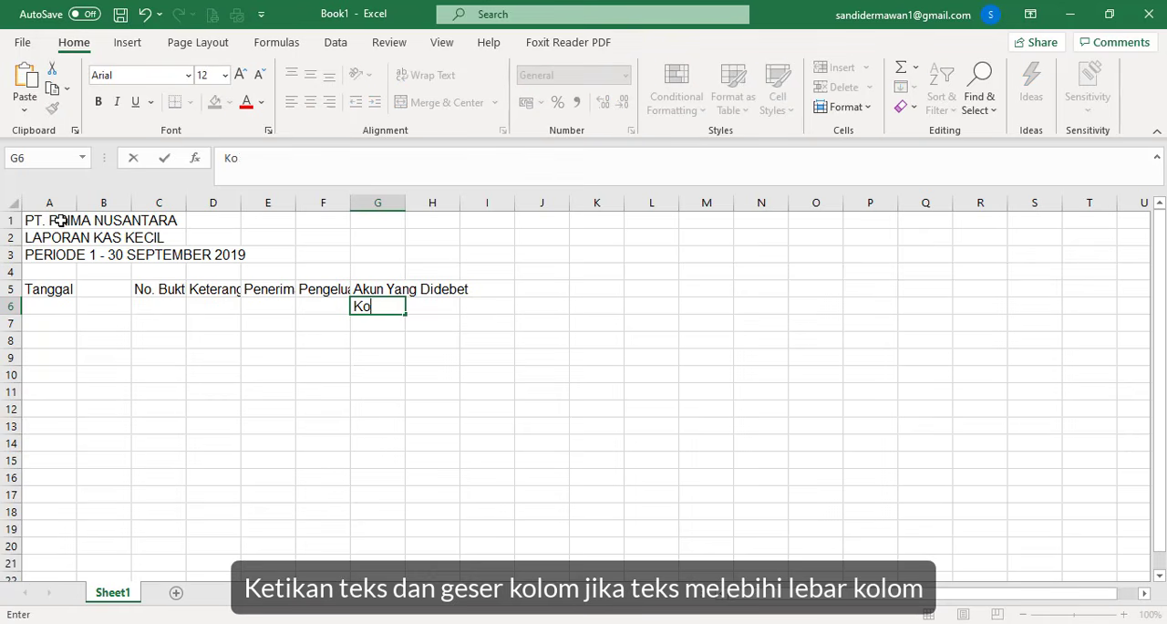
text(nsumsi)
key(Tab)
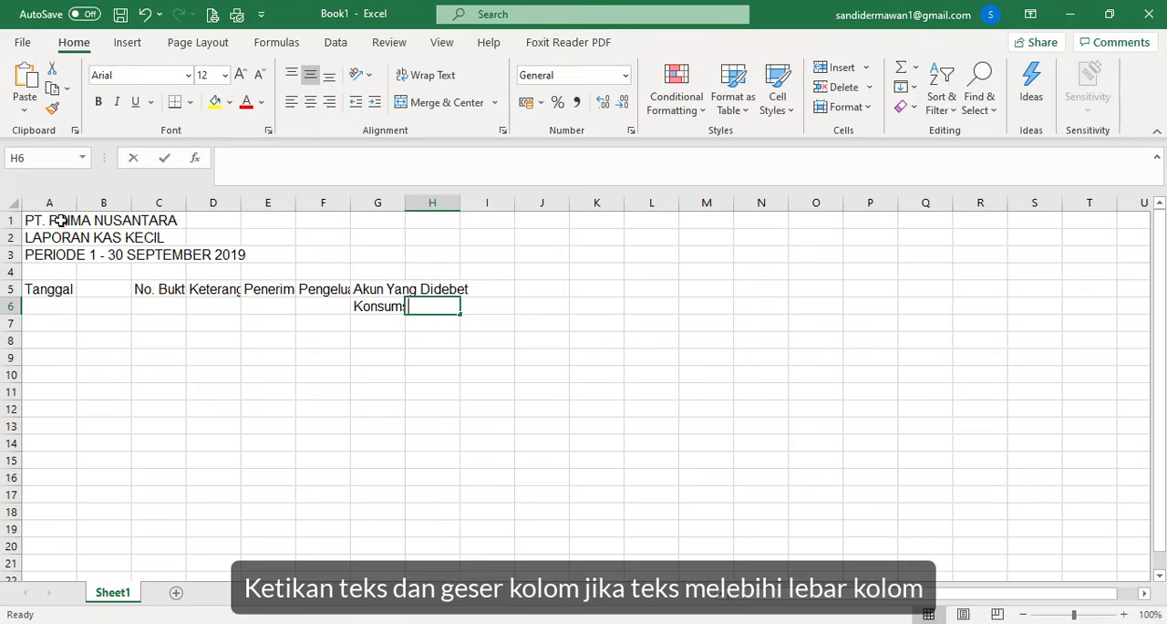
text(ATK)
key(Tab)
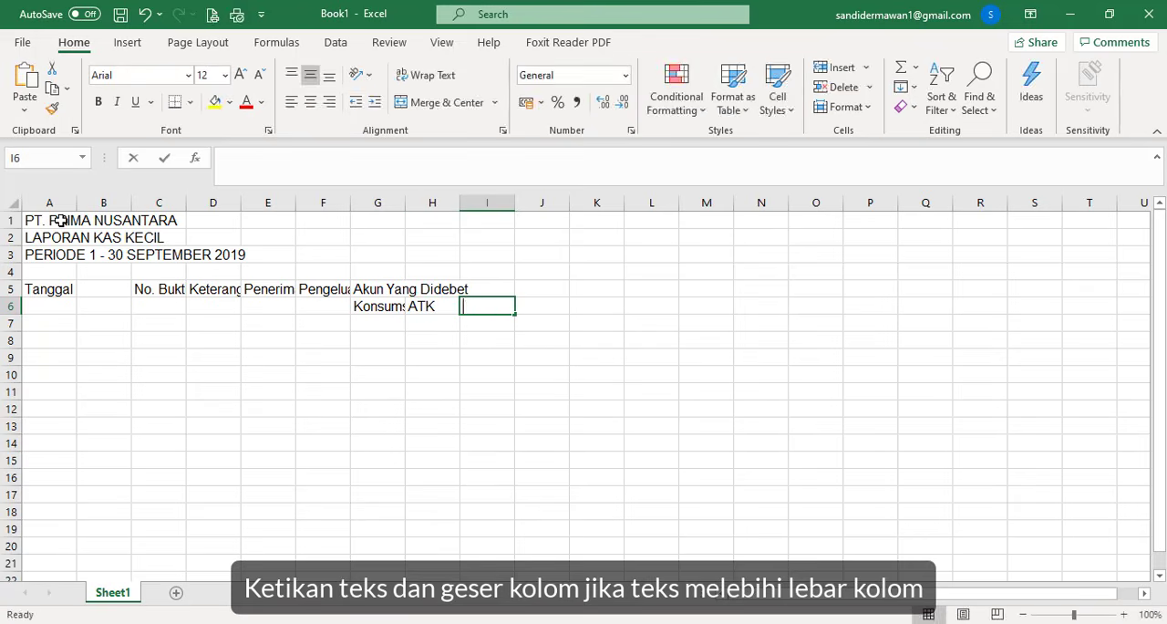
- Enter the utilities subheading in column I as Telepon, PDAM and Listrik in I6, I7 and I8
text(Telepon)
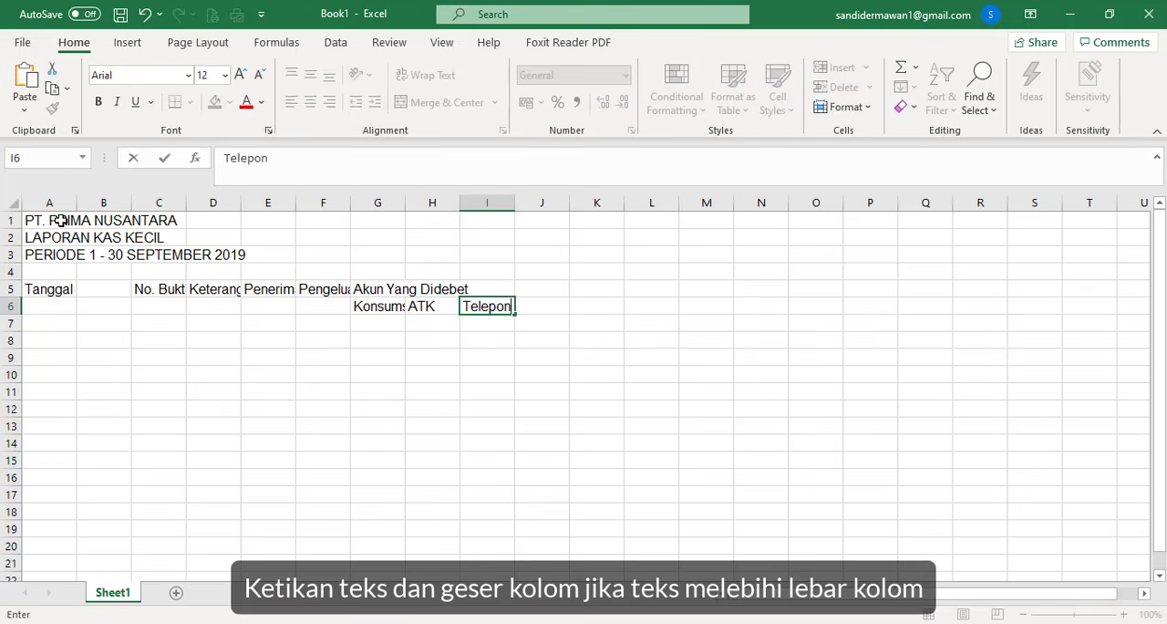
key(Return)
text(P)
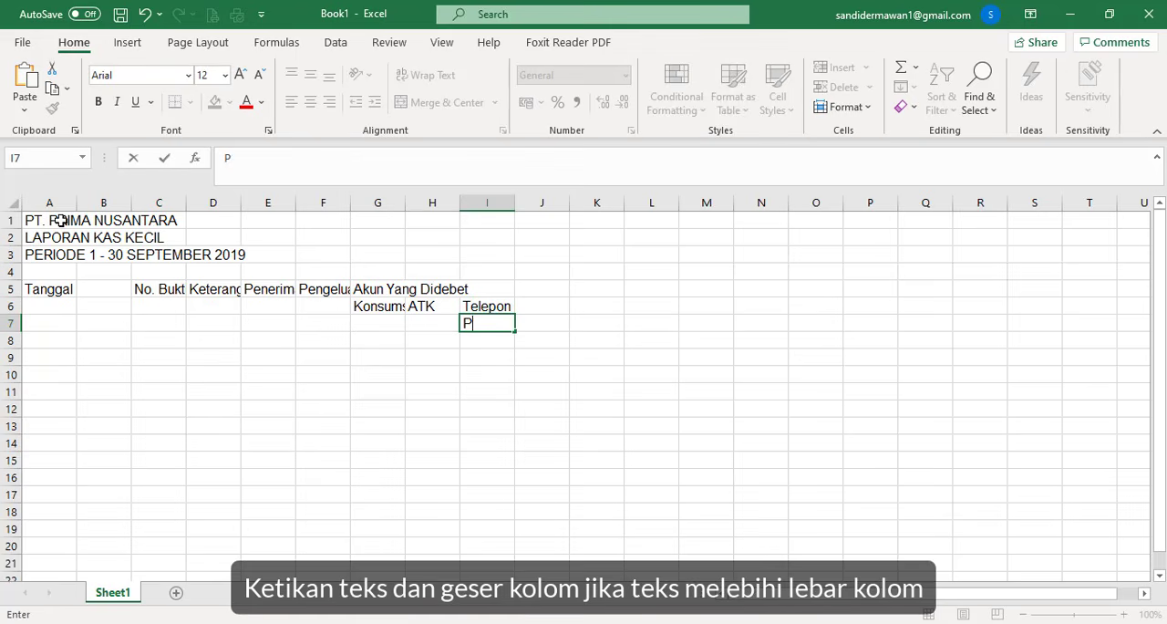
text(DAM)
key(Return)
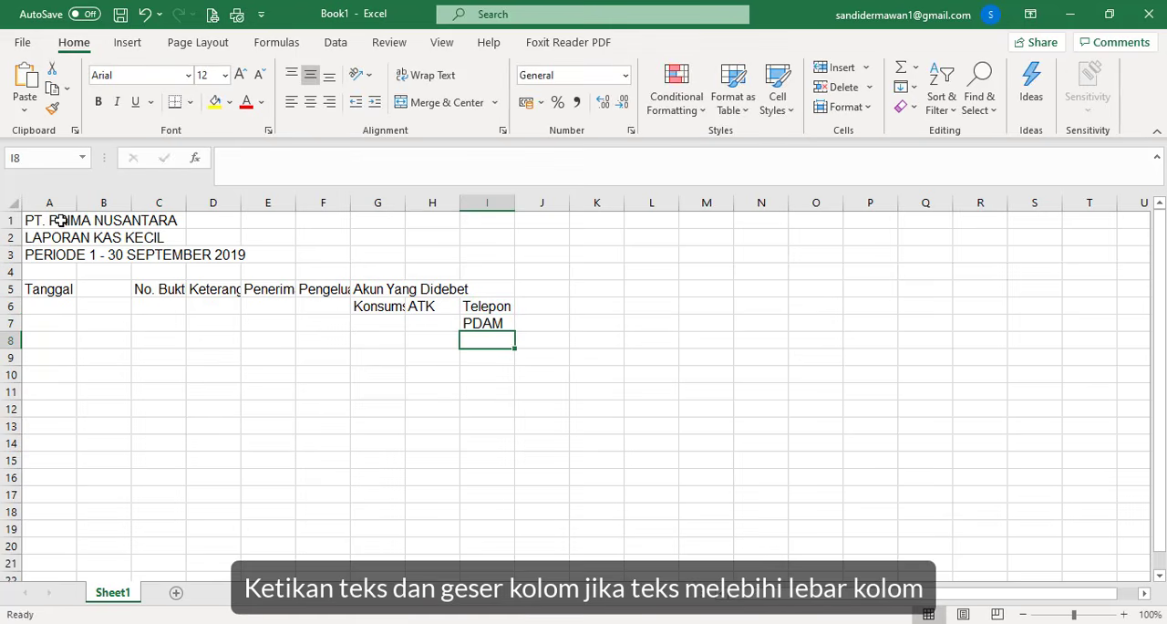
text(Listrik)
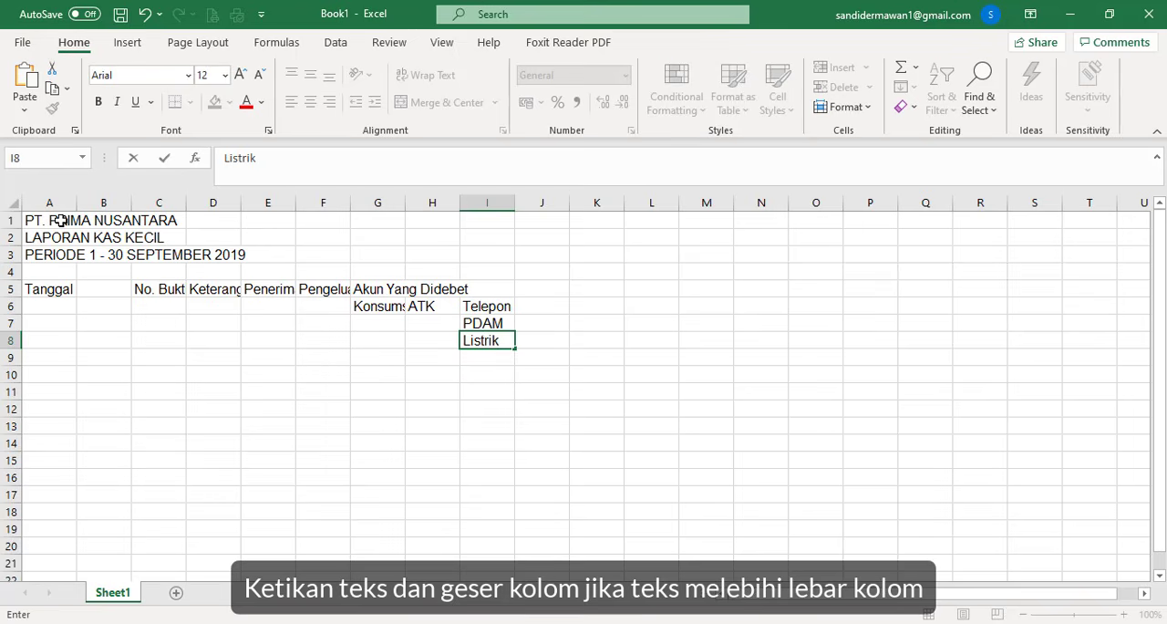
key(Tab)
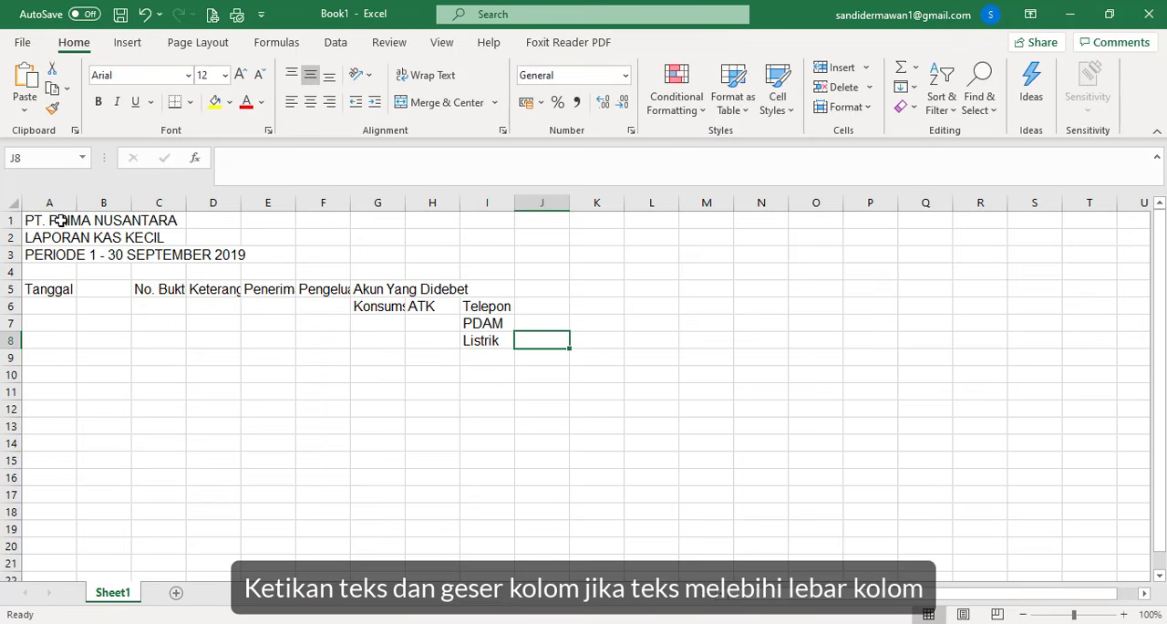
- Enter the account subheading Fotocopy in J6, beside Telepon
key(Up)
key(Up)
text(F)
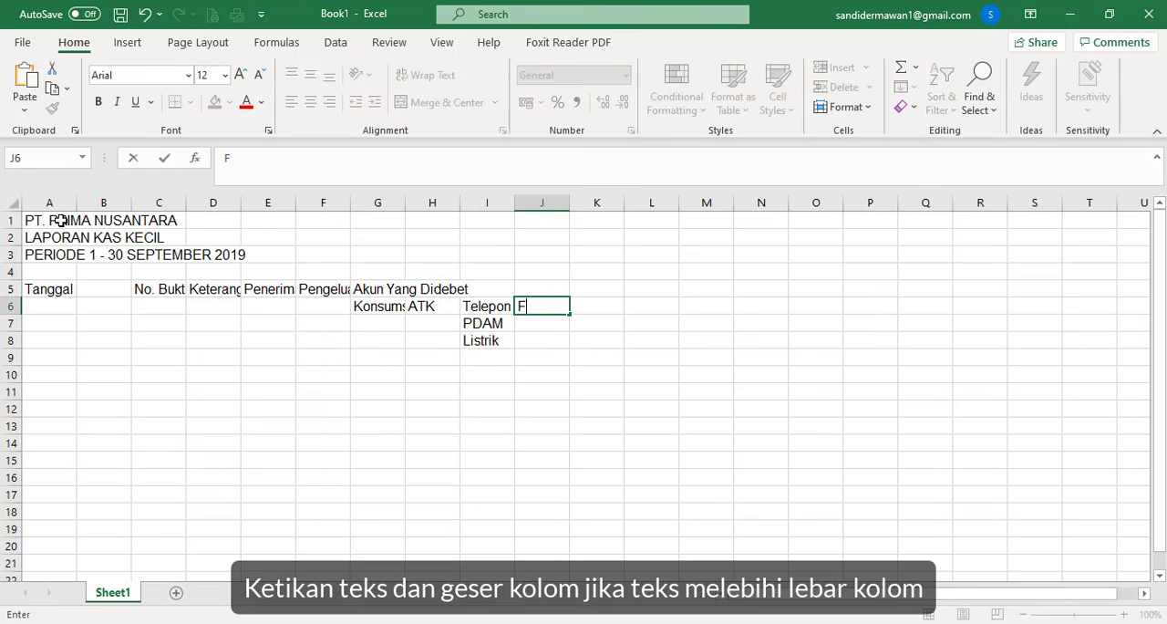
text(otocopy)
key(Tab)
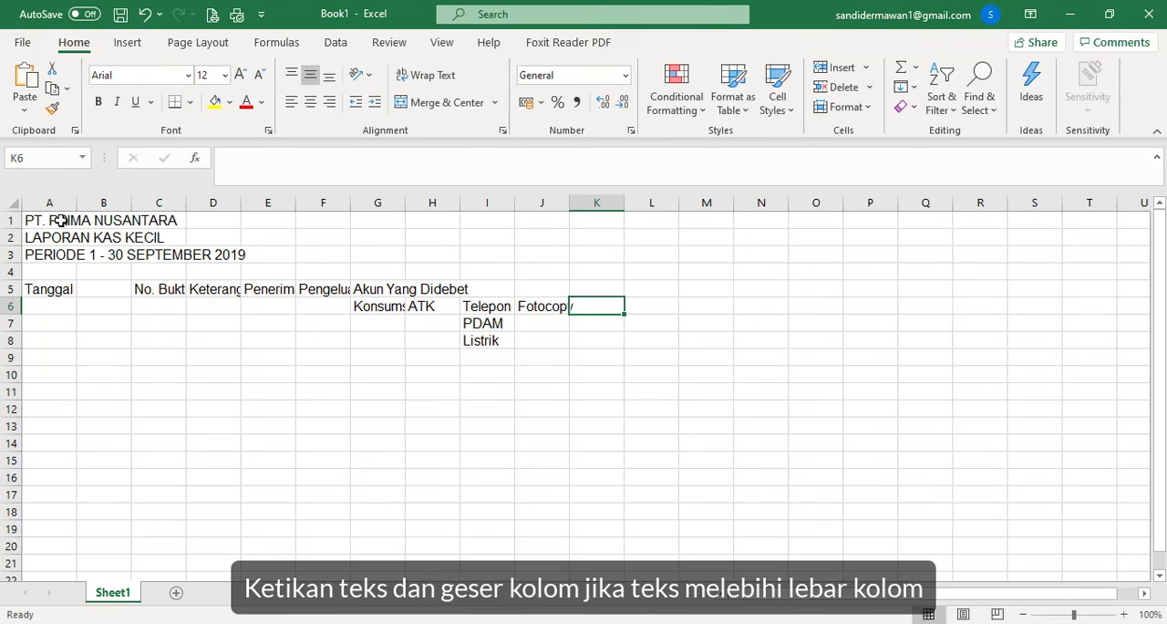
- Complete the account subheadings with Transportasi in K6 and Lain-lain in L6
text(Tra)
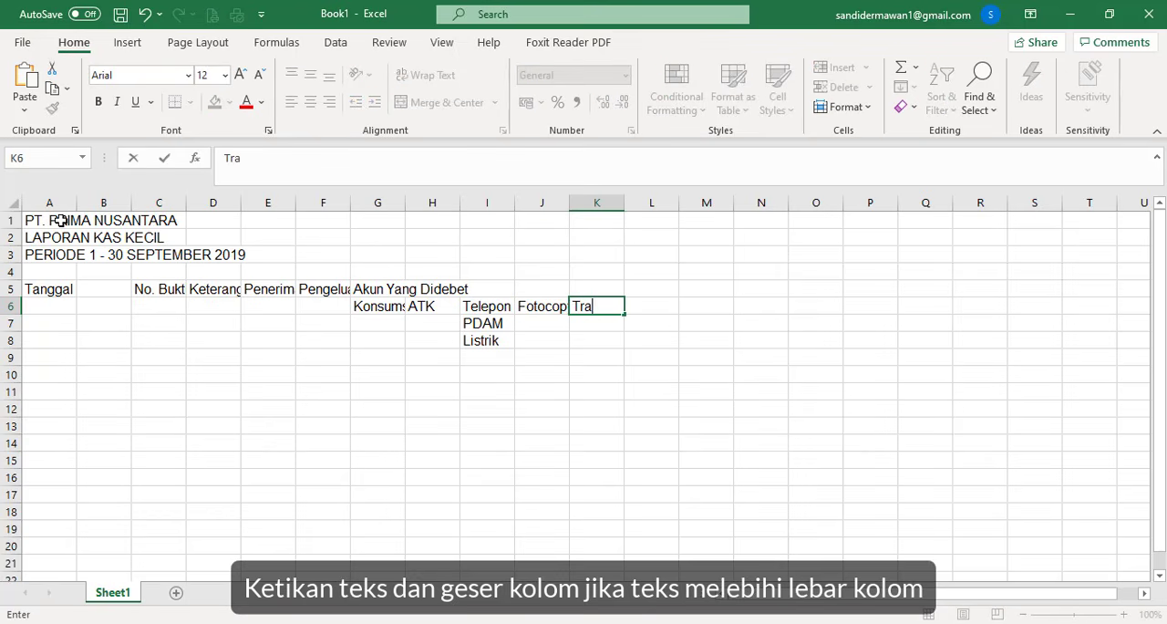
text(nsporta)
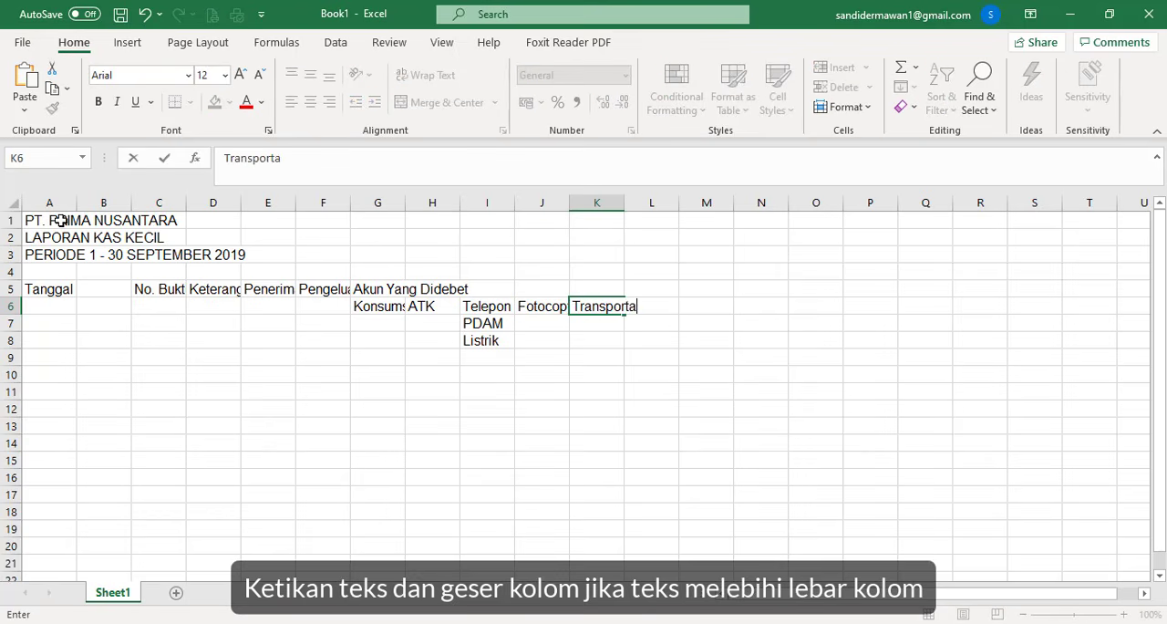
text(si)
key(Tab)
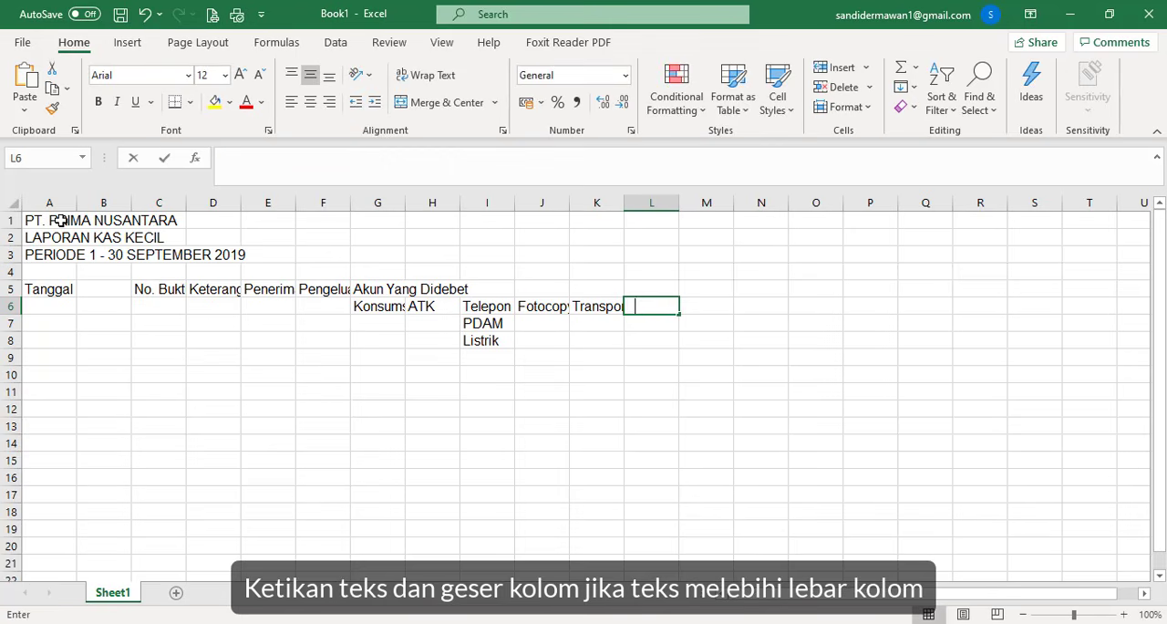
text(Lain)
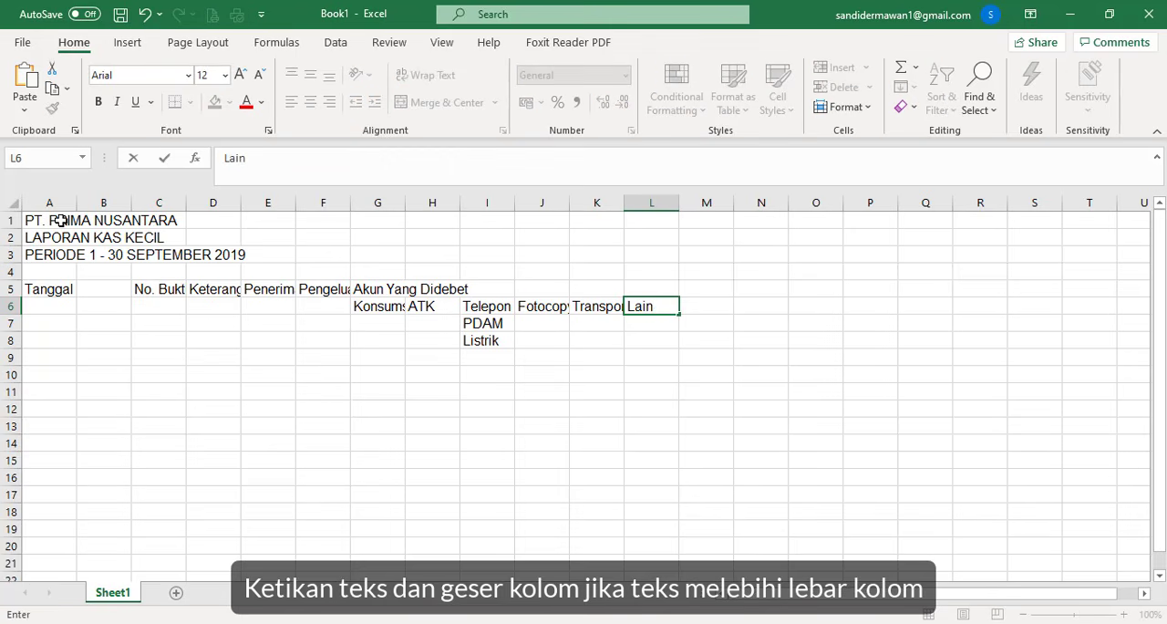
text(-lain)
click(379, 361)
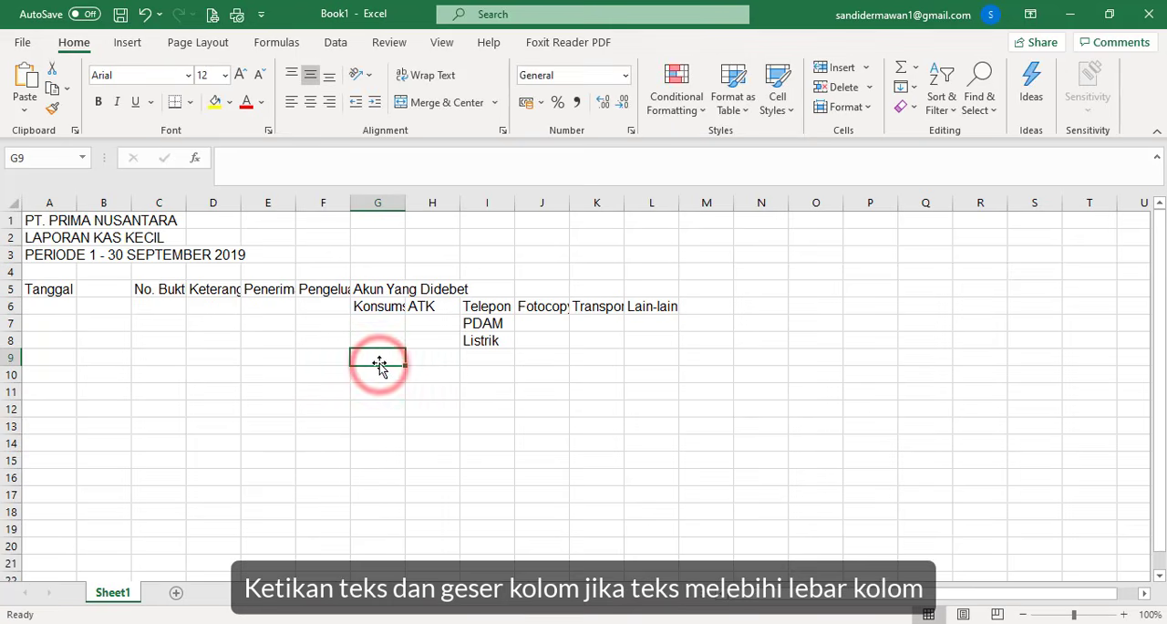
- Enter account codes 201 in G9 and 202 in H9, and continue the series across to 206 in L9
text(201)
key(Tab)
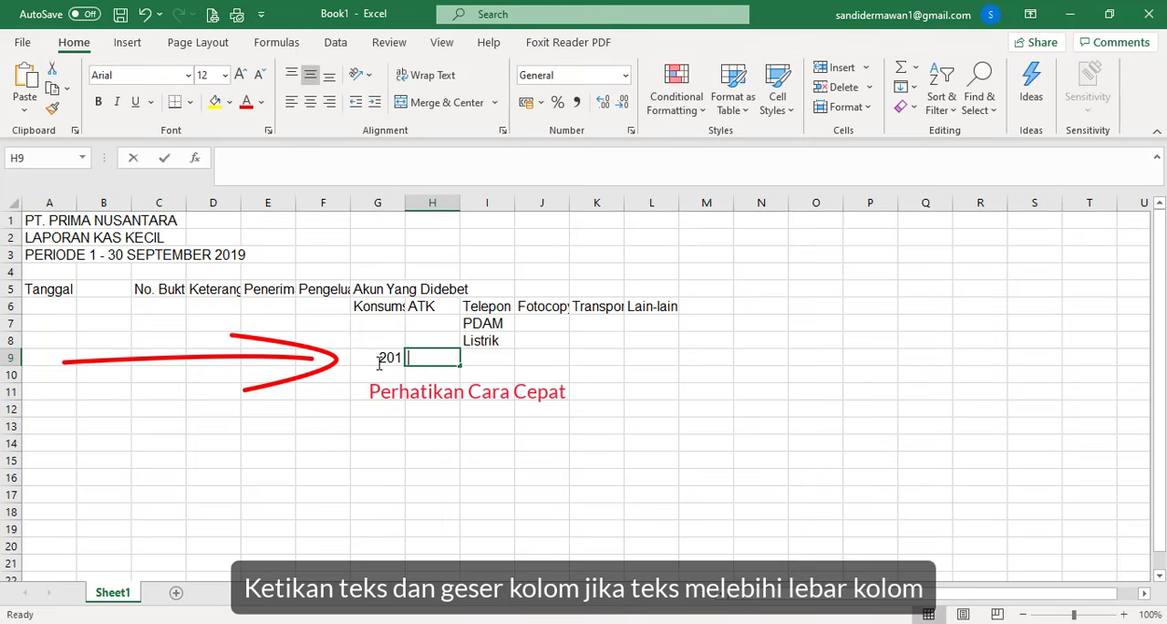
text(202)
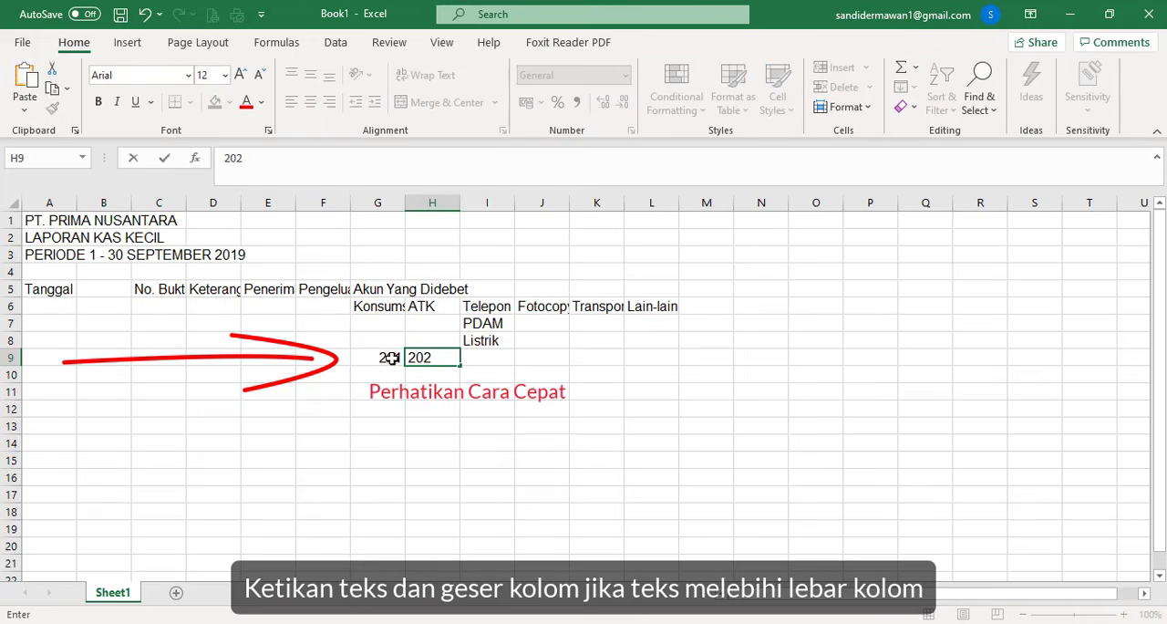
drag(390, 358, 660, 375)
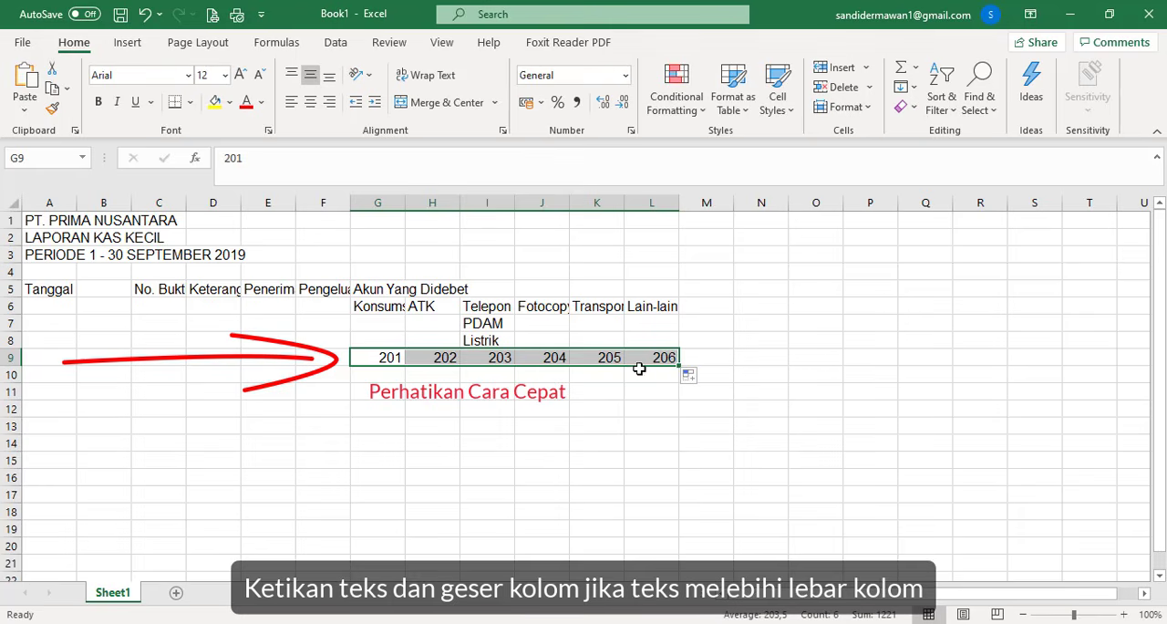
- Enter the month labels Agustus in A10 and September 2019 in A11, under Tanggal
click(55, 374)
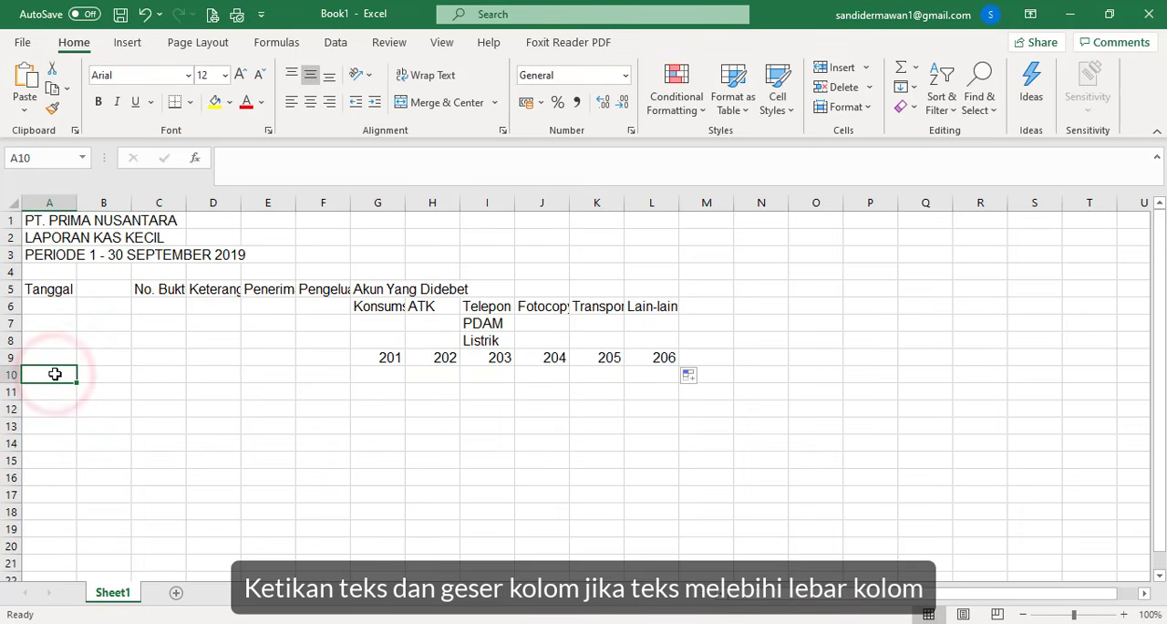
text(Agust)
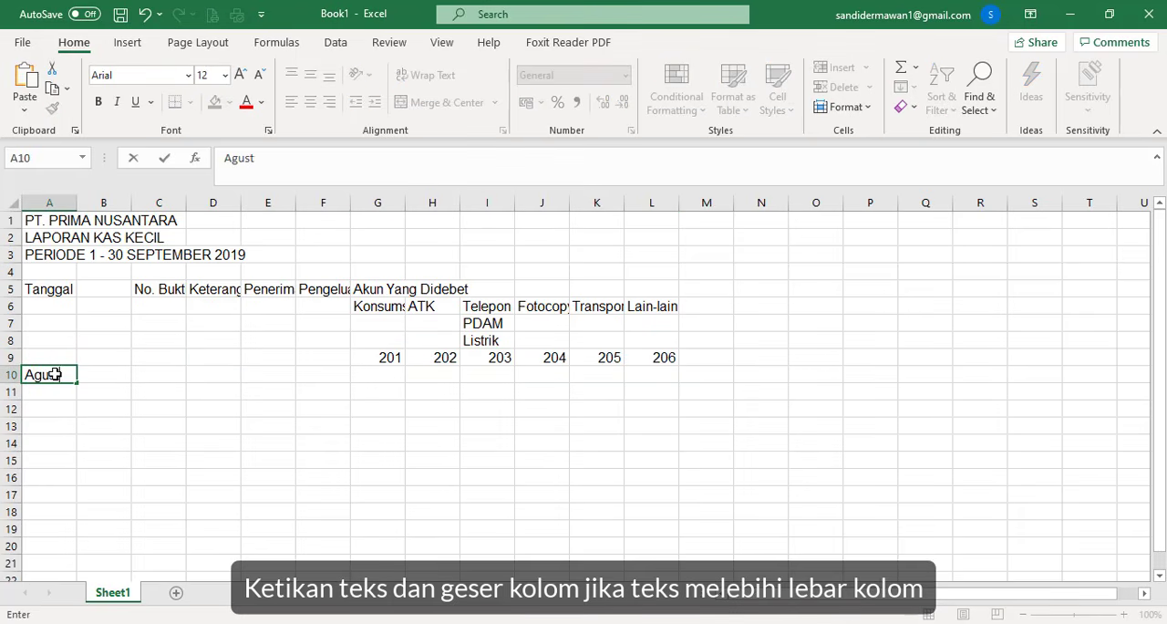
text(us)
key(Return)
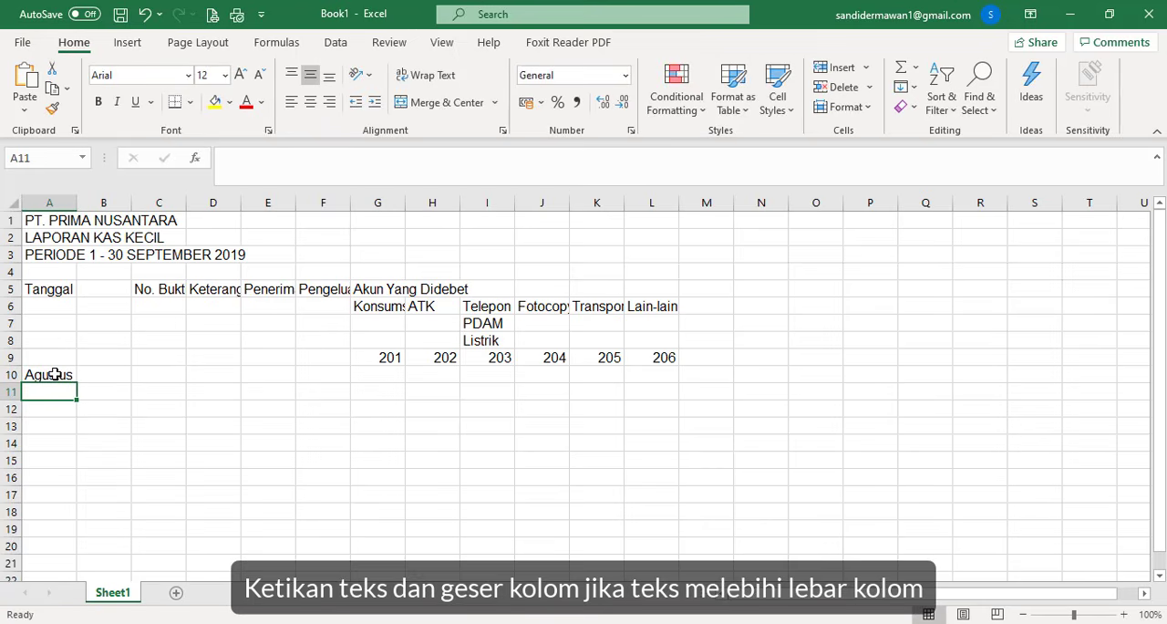
text('S)
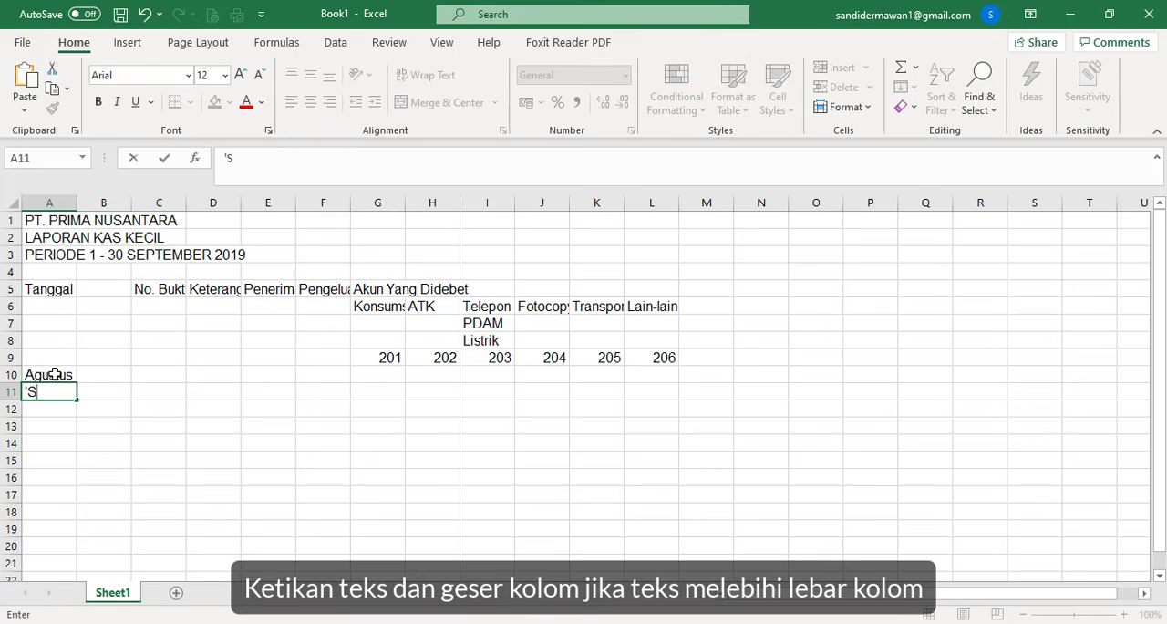
text(eptember)
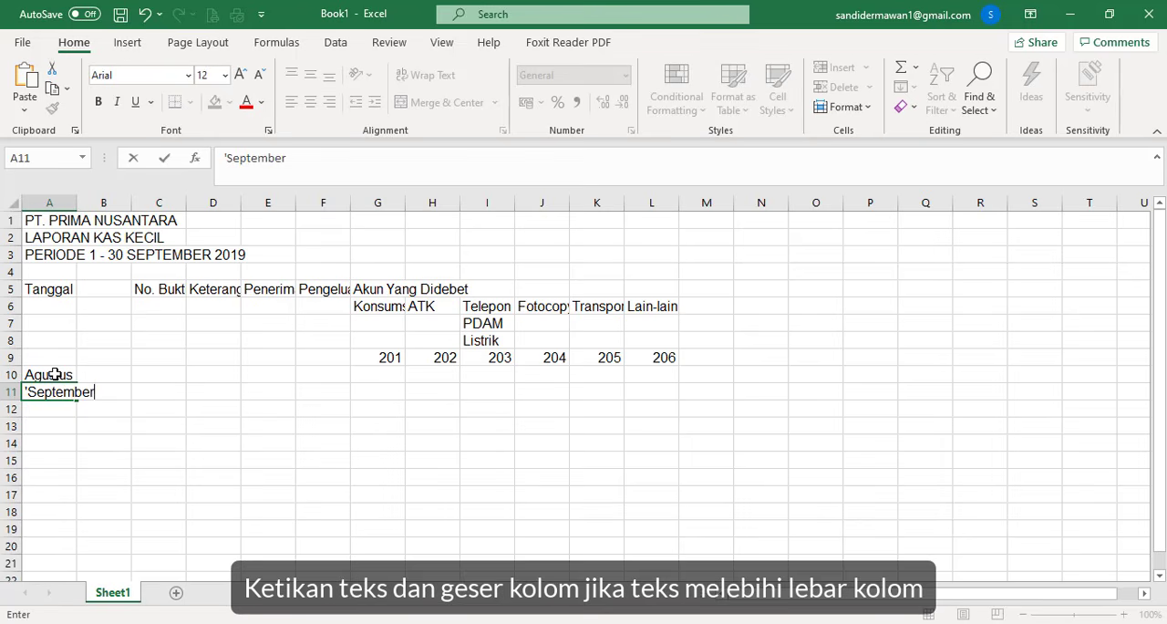
text( 2019)
click(115, 443)
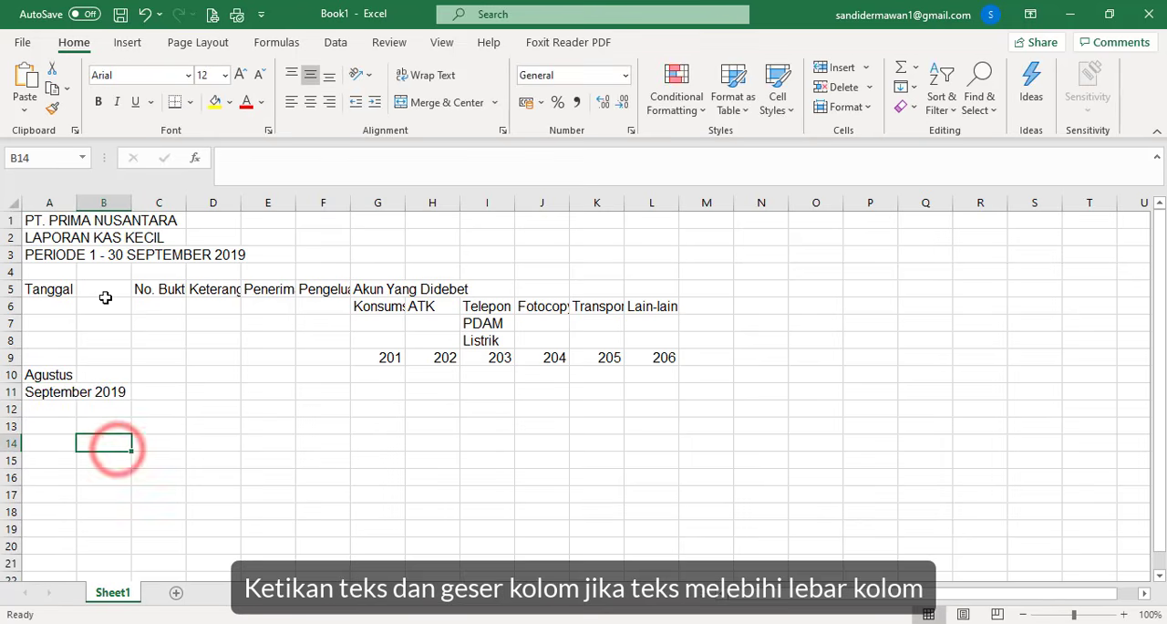
- Adjust the widths of columns A to L to fit their texts, keeping the day column B narrow
drag(78, 204, 571, 206)
drag(735, 201, 936, 206)
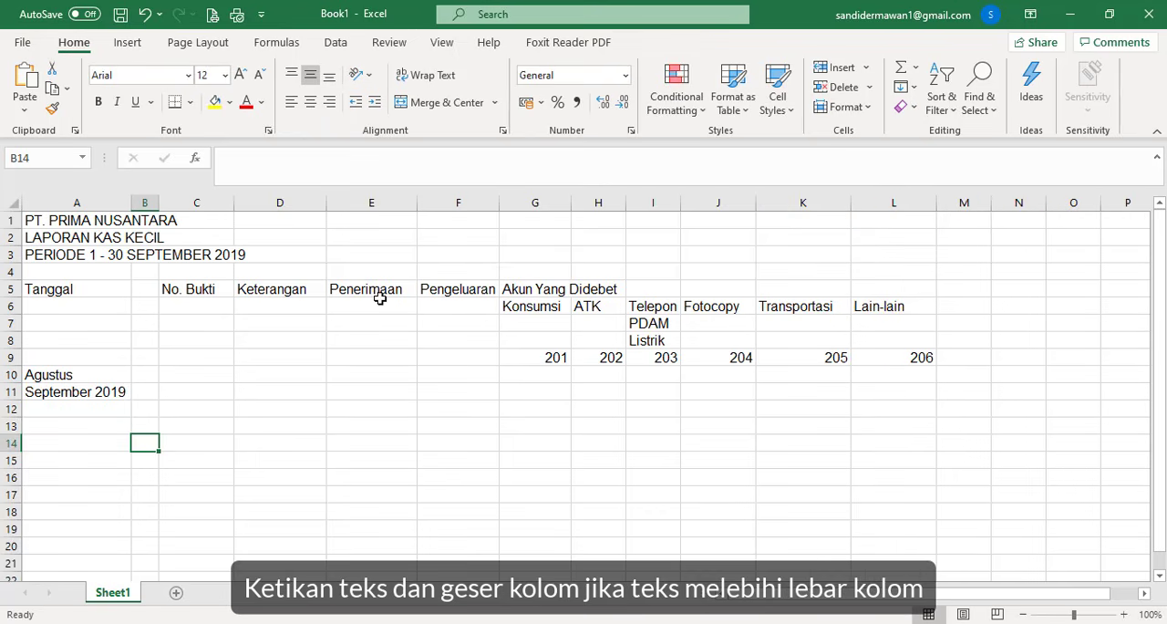
- Enter the day numbers 31, 1, 3, 4, 7 and 8 in B10 to B15, beside the month labels
click(145, 375)
text(31)
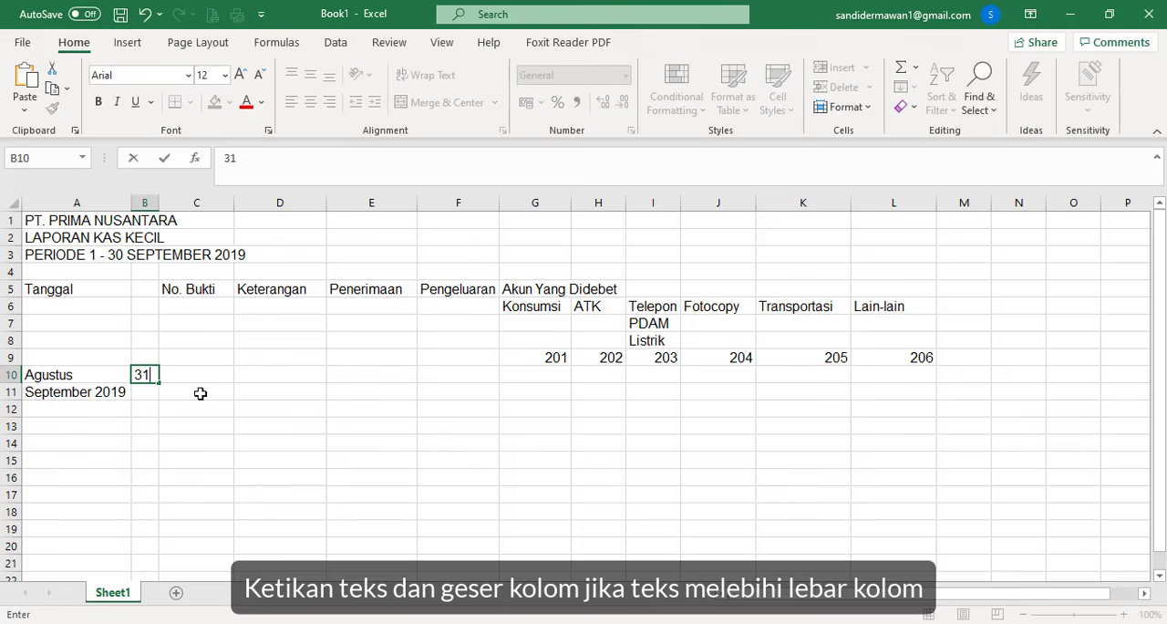
key(Return)
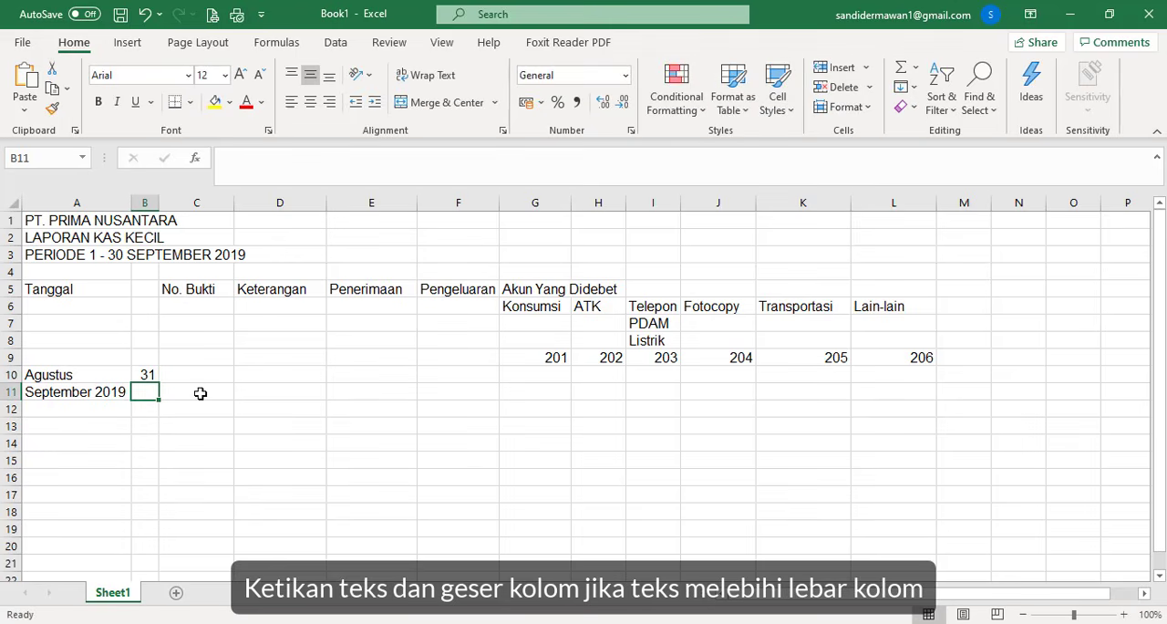
text(1)
key(Return)
text(3)
key(Return)
text(4)
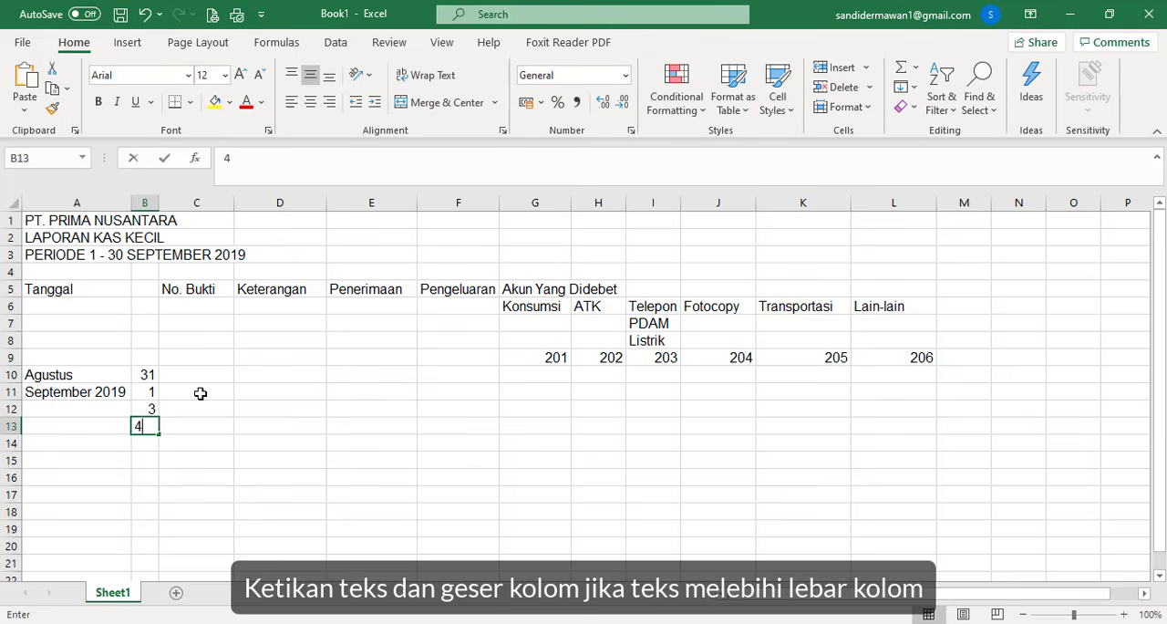
key(Return)
text(7)
key(Return)
text(8)
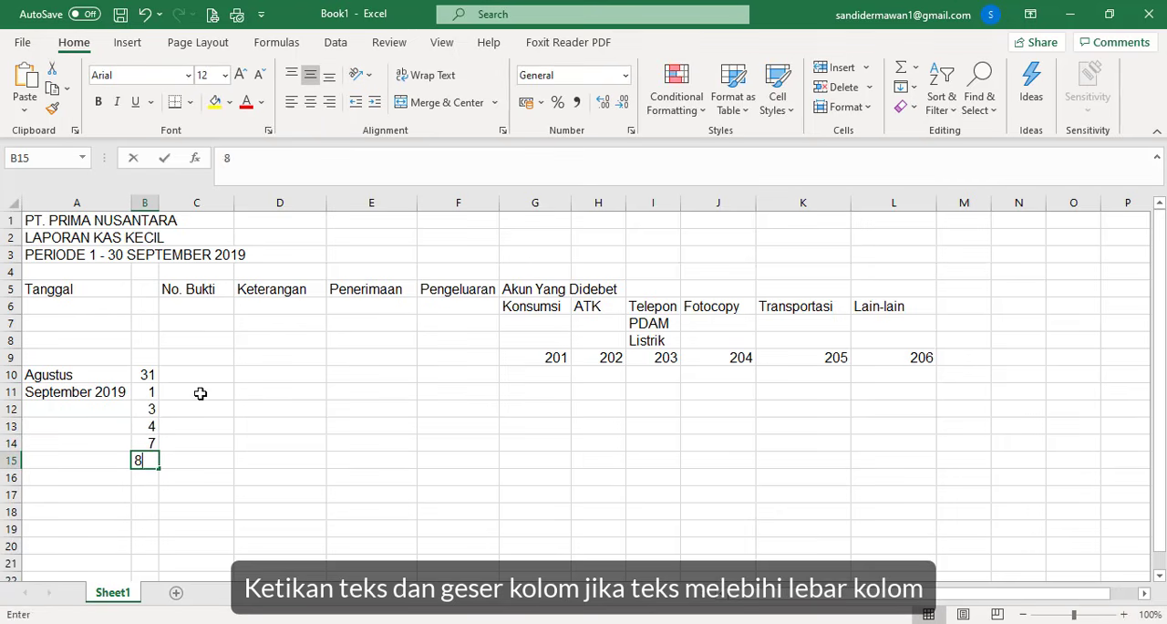
key(Return)
- Continue the day numbers with 10, 12, 14 and 17 in B16 to B19
text(10)
key(Return)
text(1)
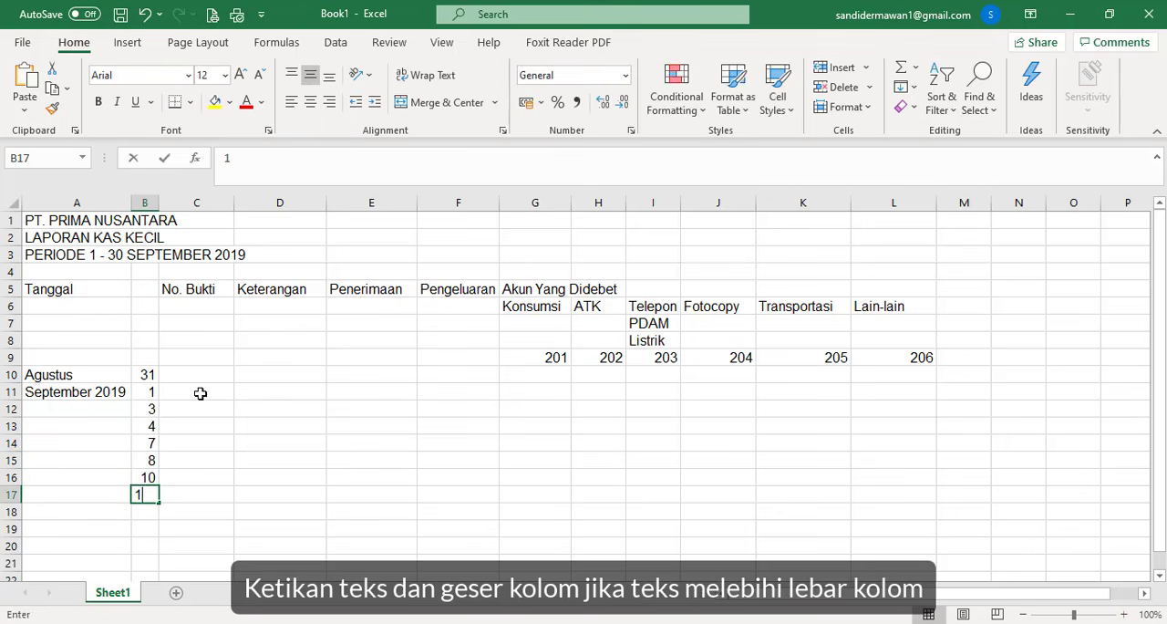
text(2)
key(Return)
text(14)
key(Return)
text(1)
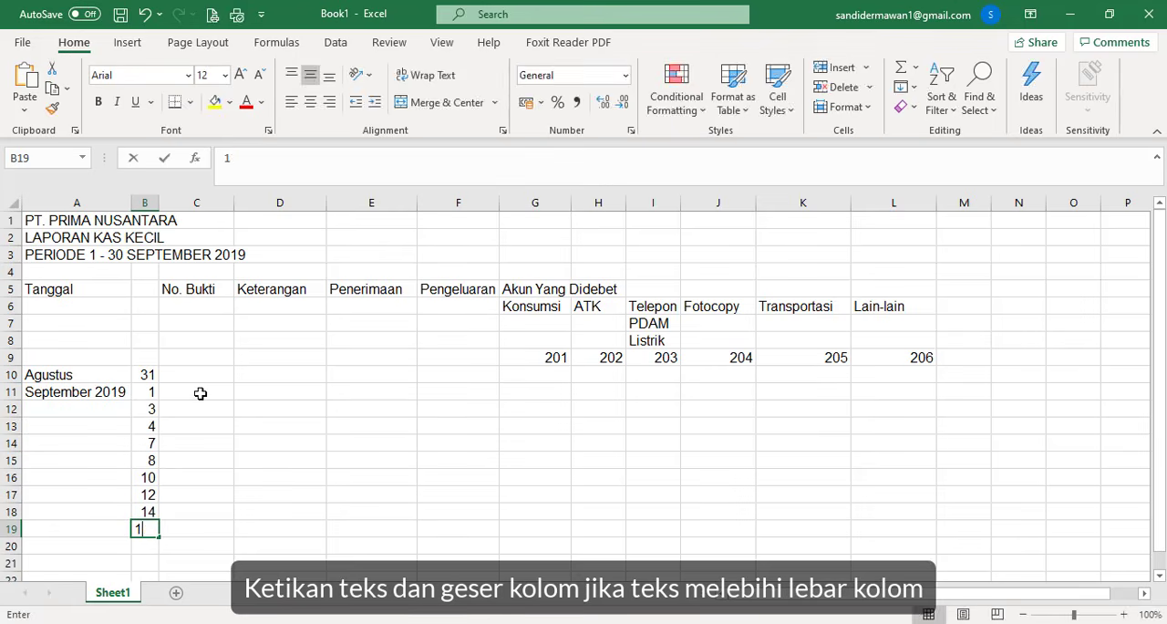
text(7)
key(Return)
- Complete the day numbers with 22, 24, 26 and 30 in B20 to B23
text(2)
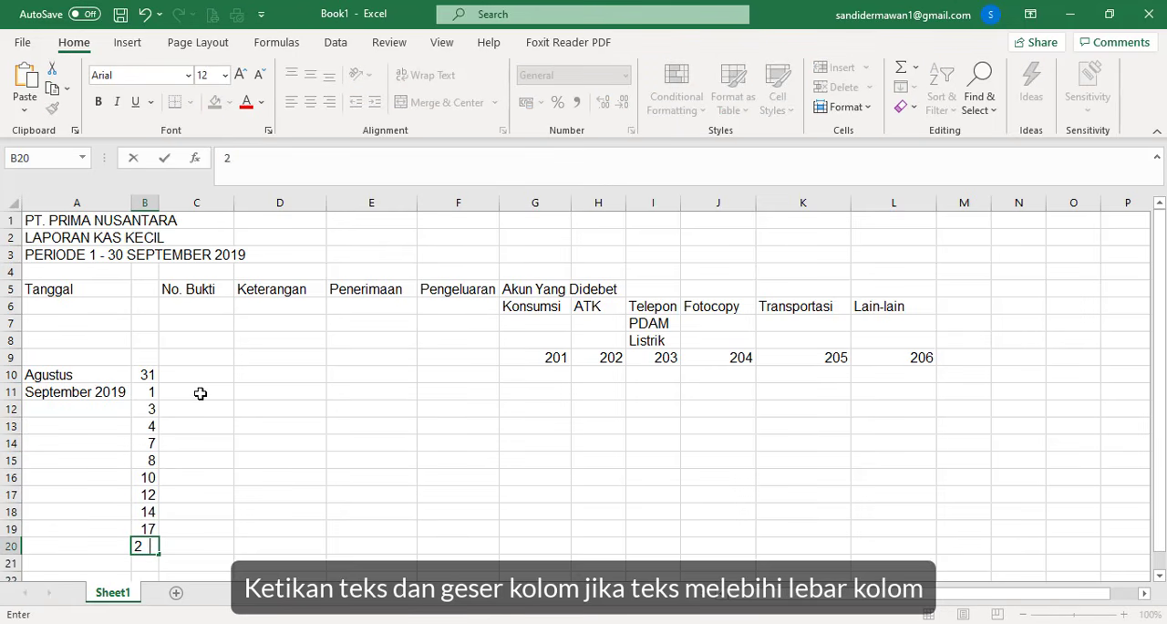
text(2)
key(Return)
text(24)
key(Return)
text(2)
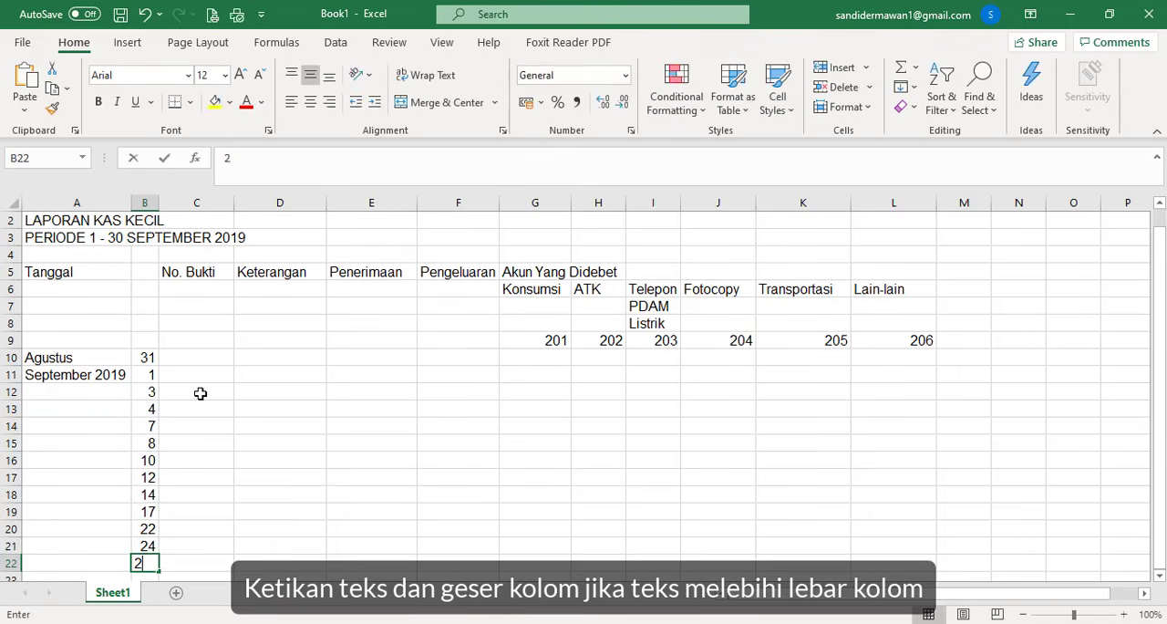
text(6)
key(Return)
text(30)
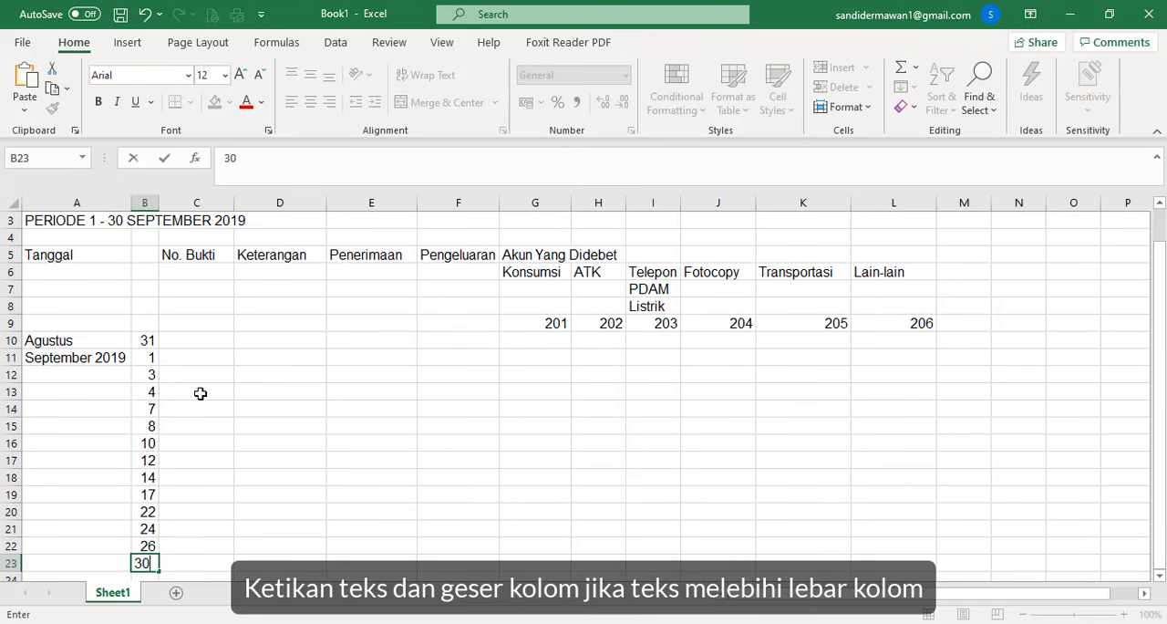
- Enter the receipt voucher numbers "km - 01" in C10 and "km - 02" in C11, under No. Bukti
click(194, 339)
text(km)
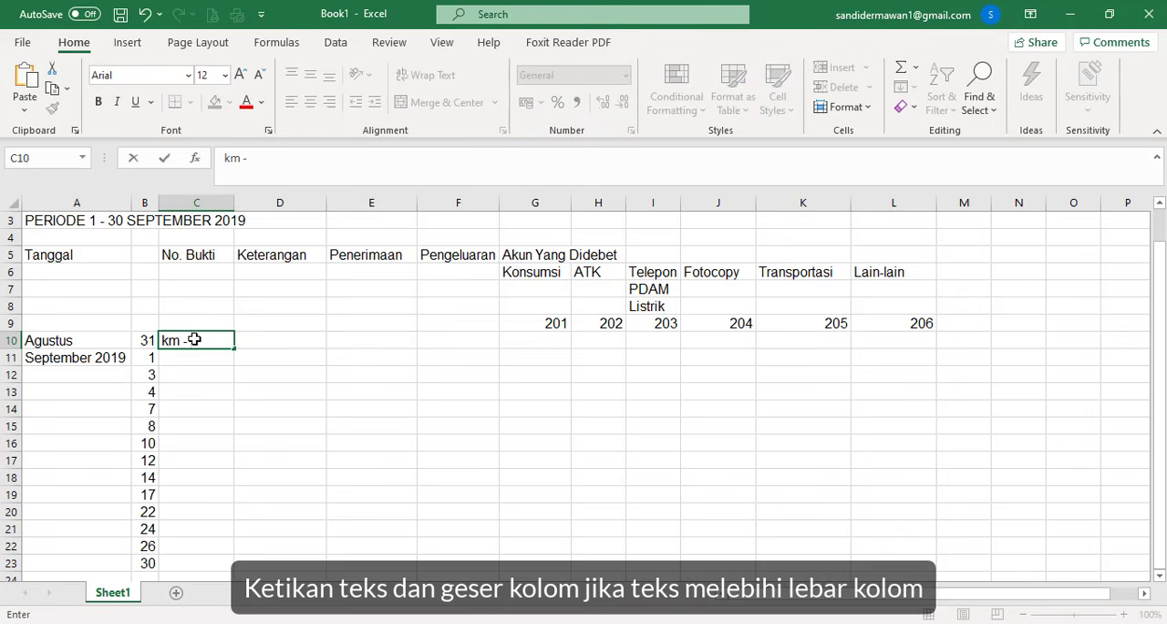
text( - 01)
key(Return)
text(km)
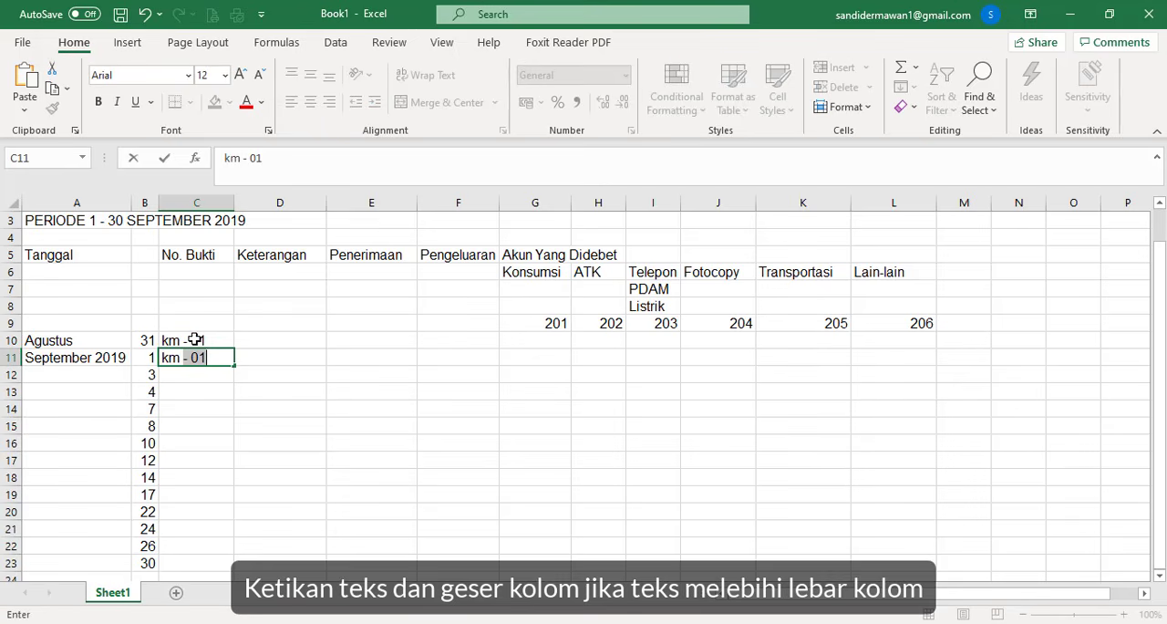
text( - 02)
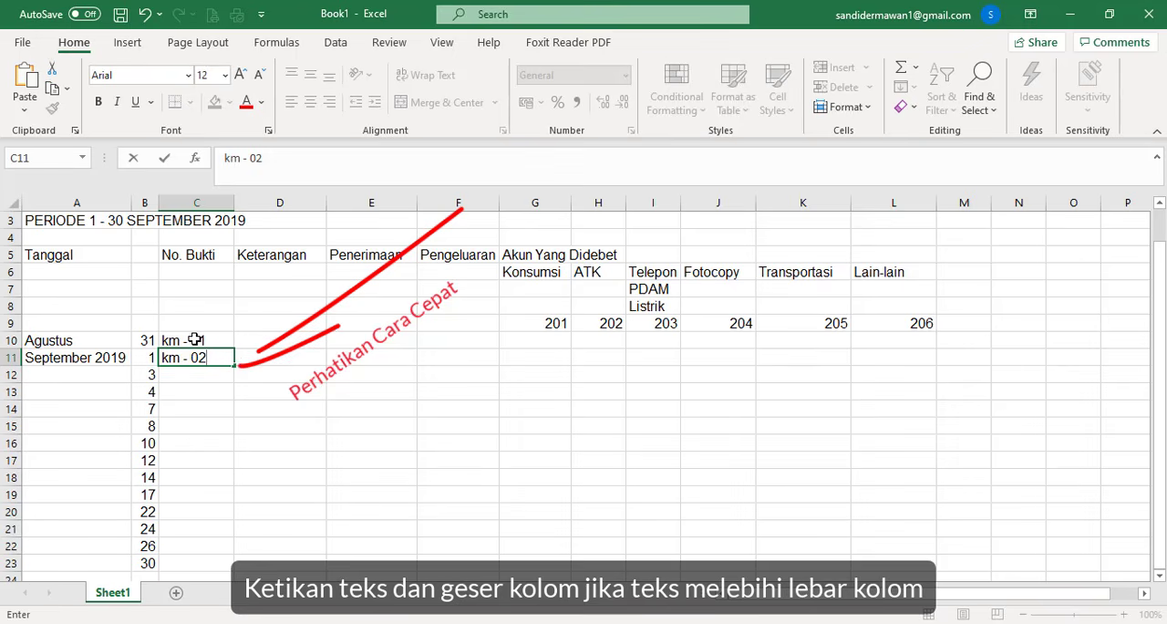
key(Return)
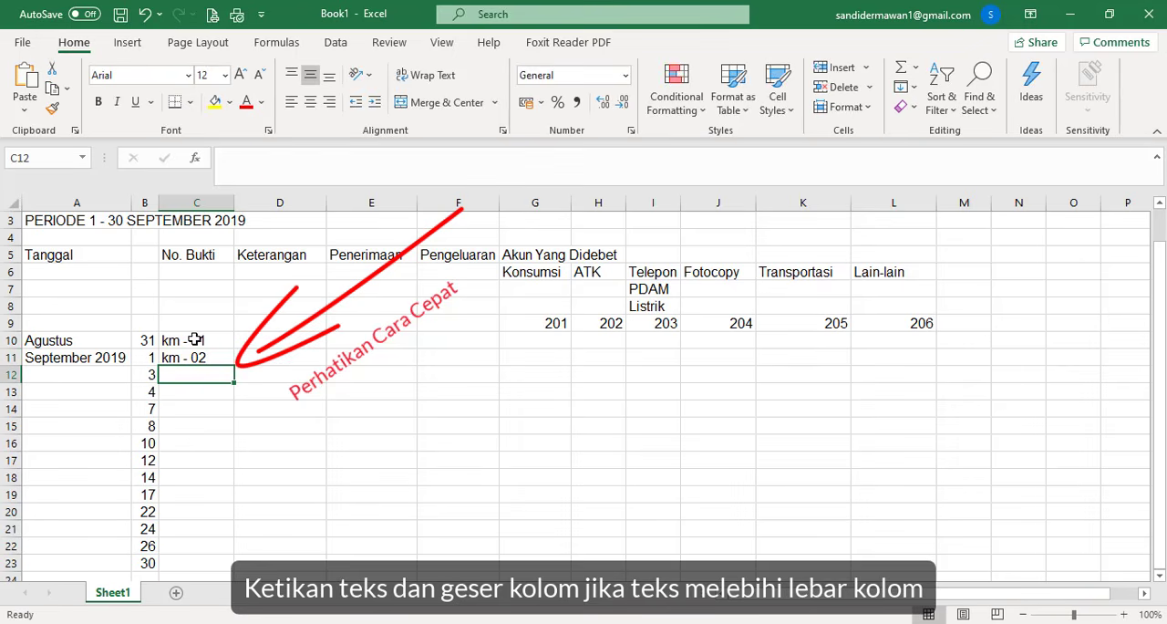
- Enter voucher numbers "kk - 01" in C12 and "kk - 02" in C13, and continue the series down to "kk - 12" in C23
text(kk - 01)
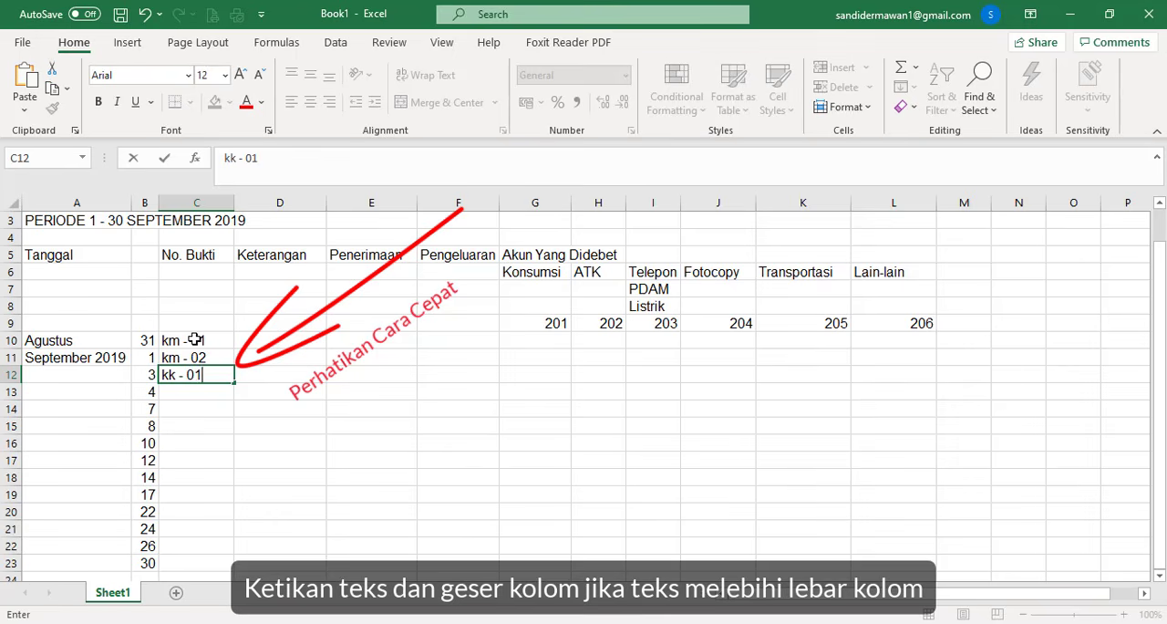
key(Return)
text(kk)
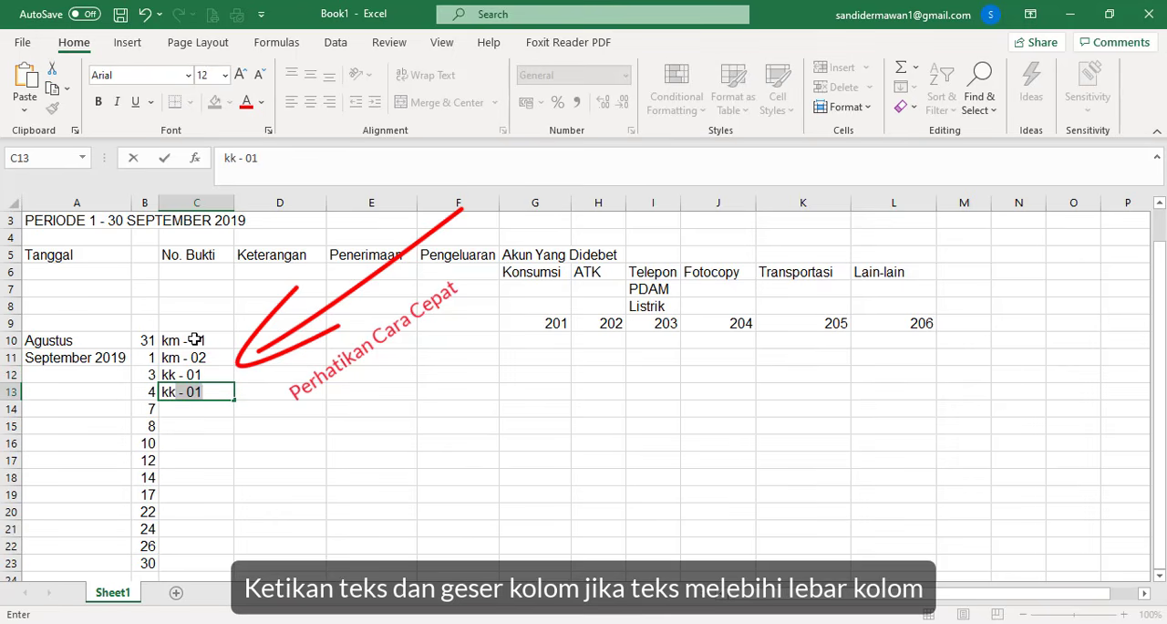
text( - 02)
drag(212, 373, 230, 564)
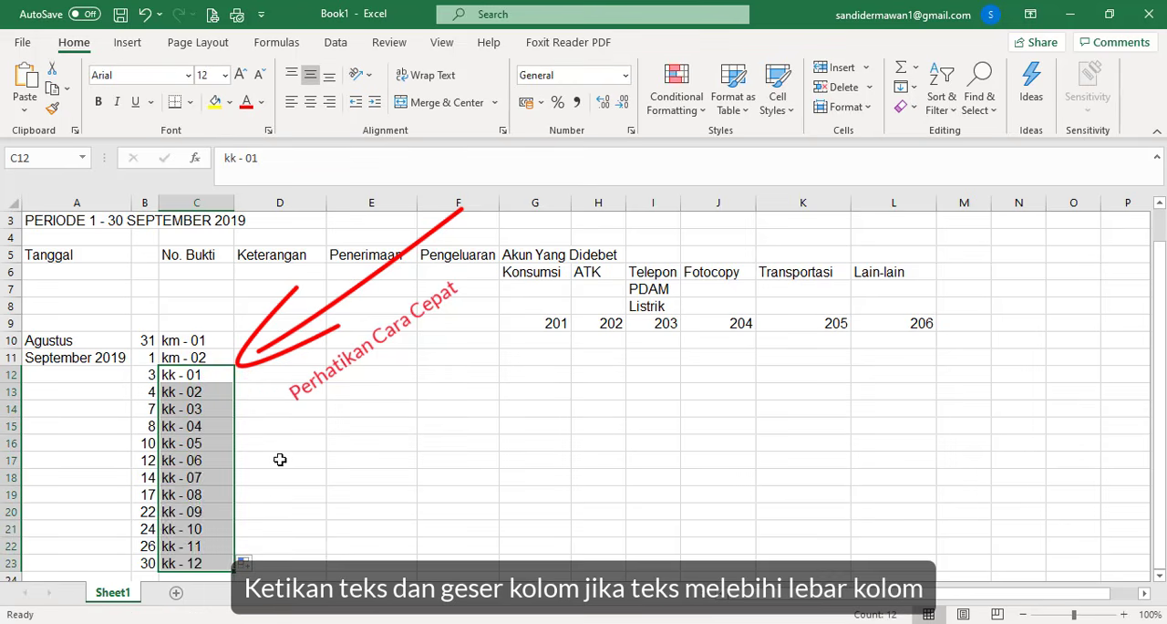
- Enter the description "Saldo kas kecil" in D10, under Keterangan
click(282, 339)
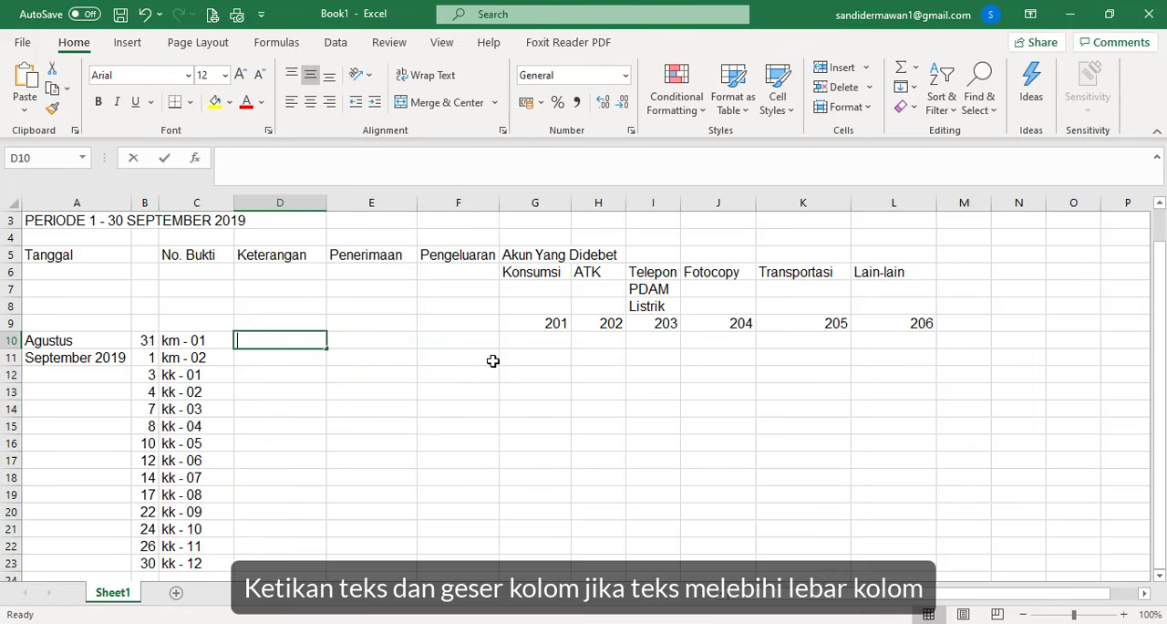
text(Saldo)
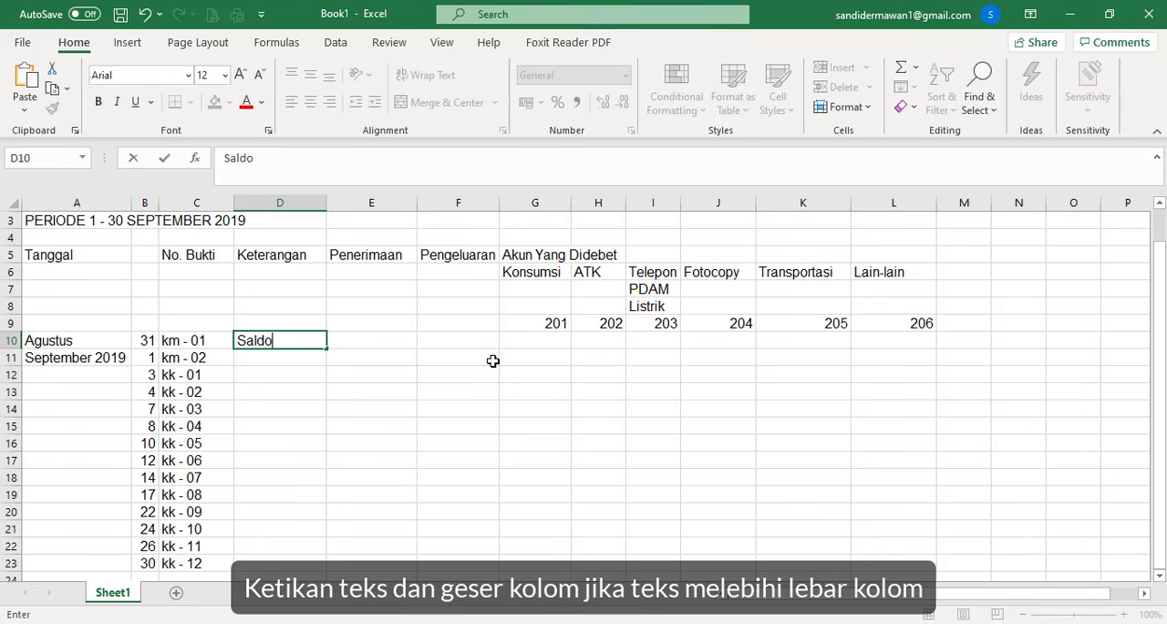
text( Ka)
key(BackSpace)
key(BackSpace)
text(kas kecil)
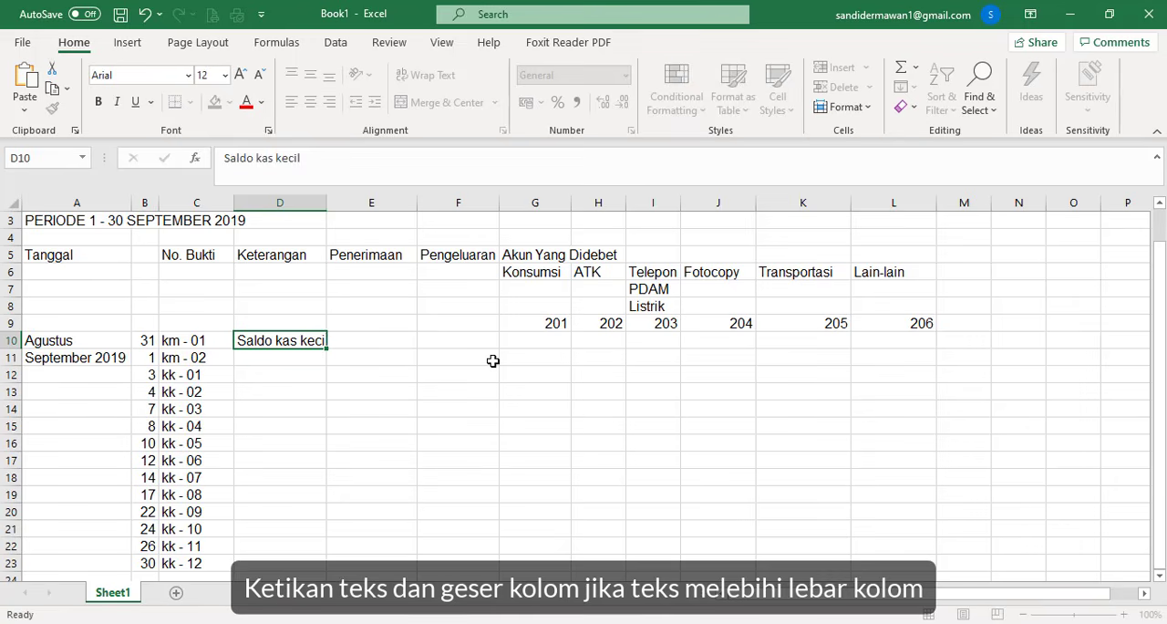
key(Return)
- Enter the description "Pengisian dana kas kecil" in D11 for voucher km - 02
text(P)
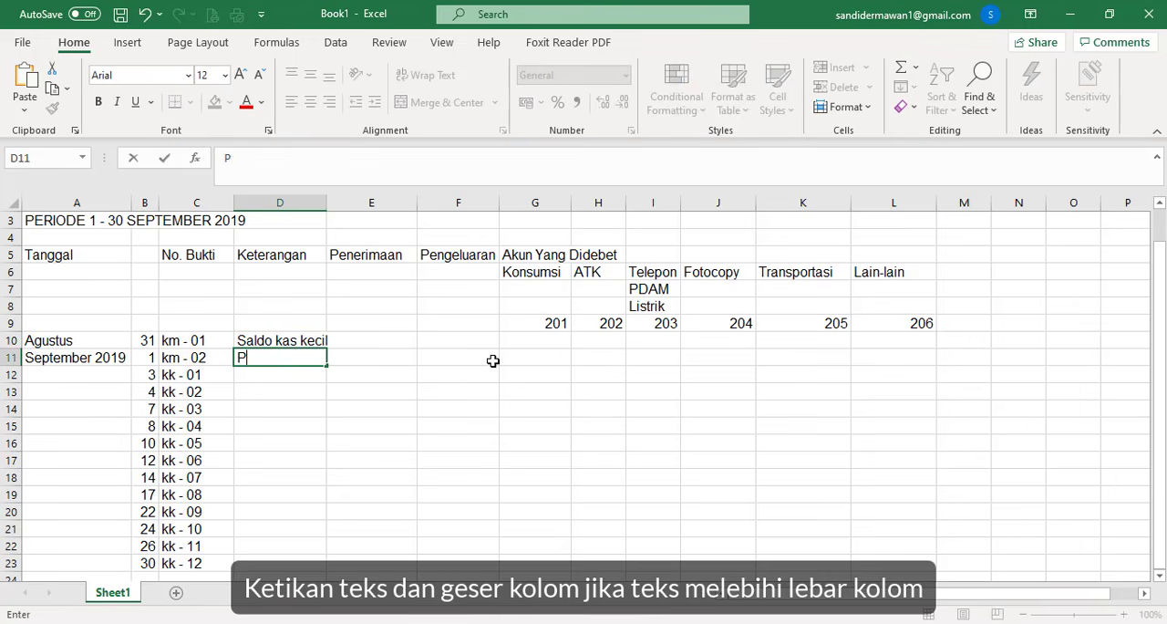
text(en gisian)
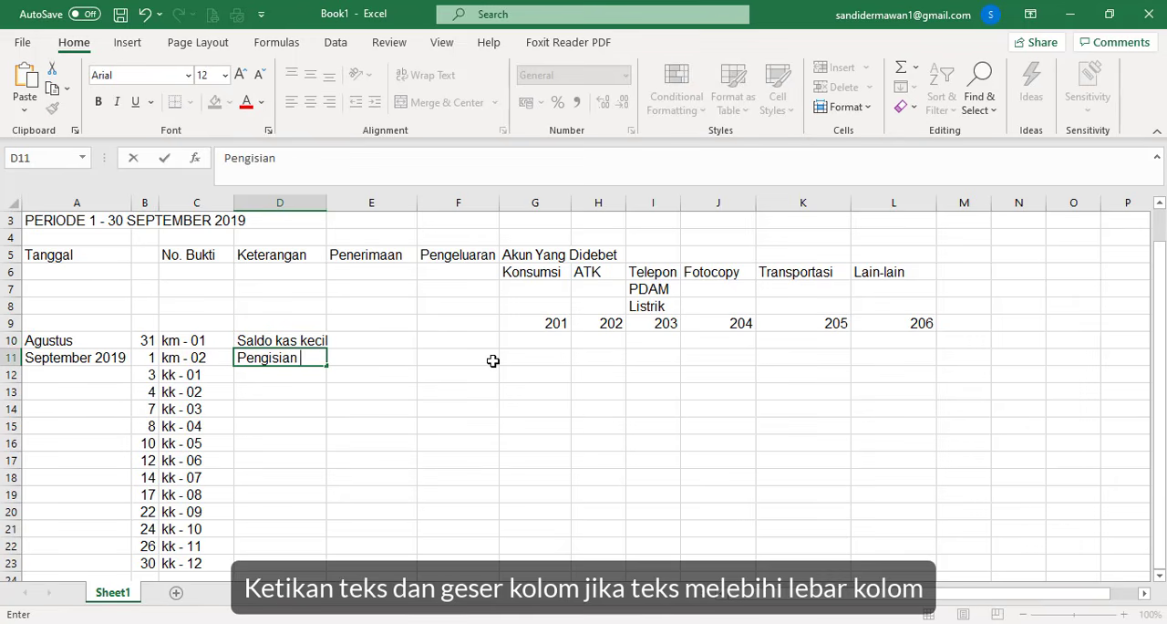
text( dana)
text(kas keci)
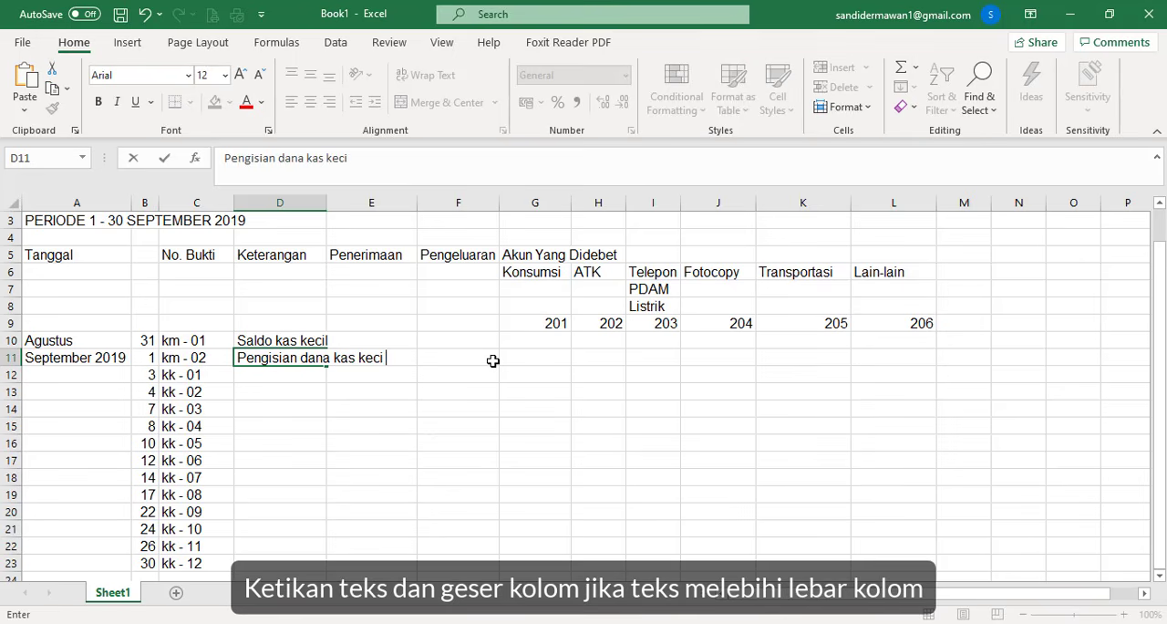
text(l)
- Enter the description "Membayar langganan koran" in D12 for voucher kk - 01
click(315, 380)
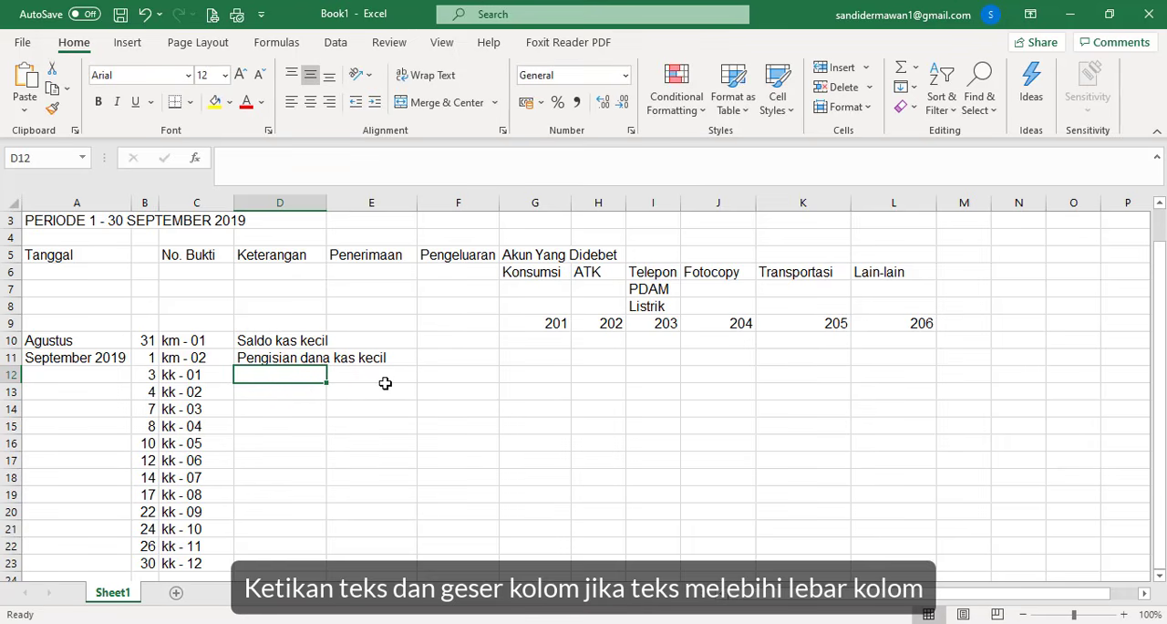
text(Mem)
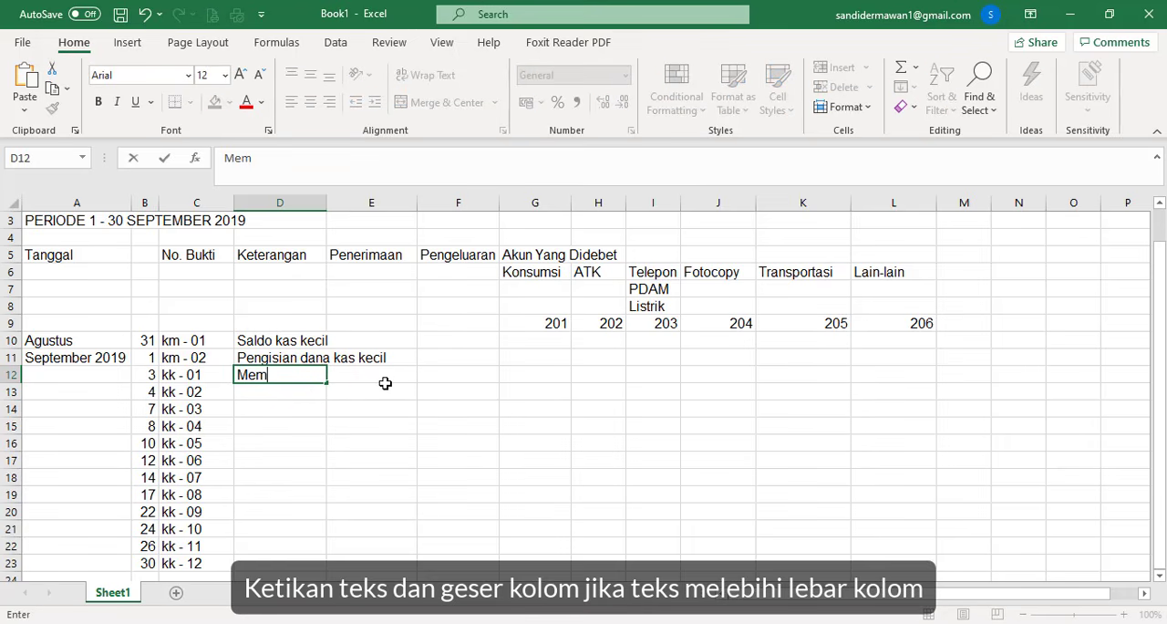
text(bayar la)
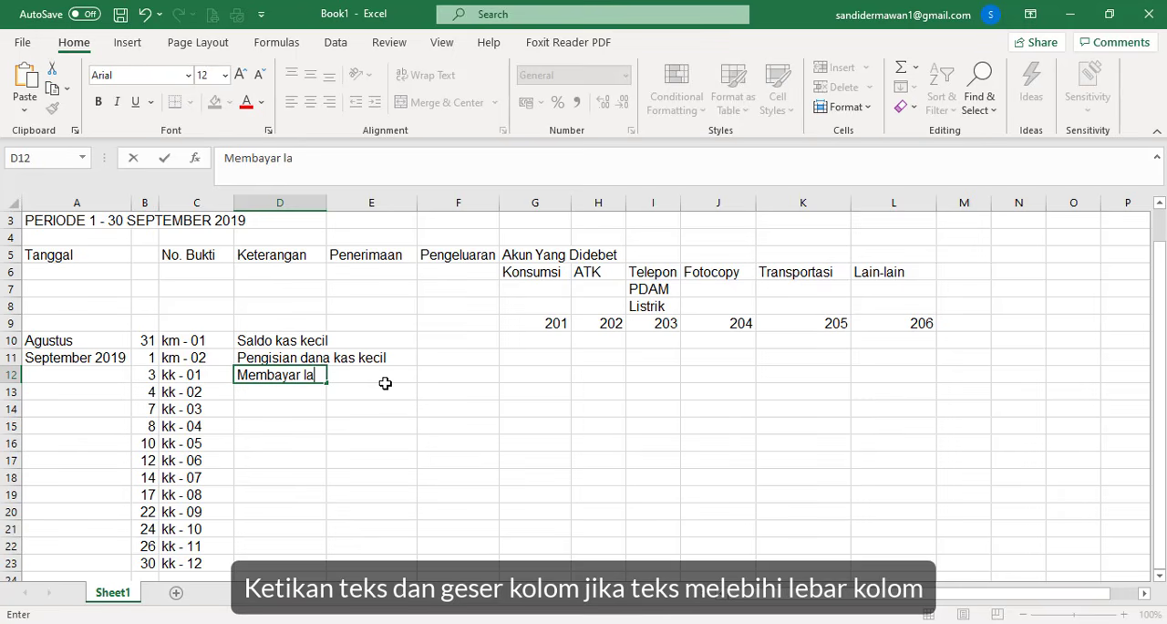
text(nggana)
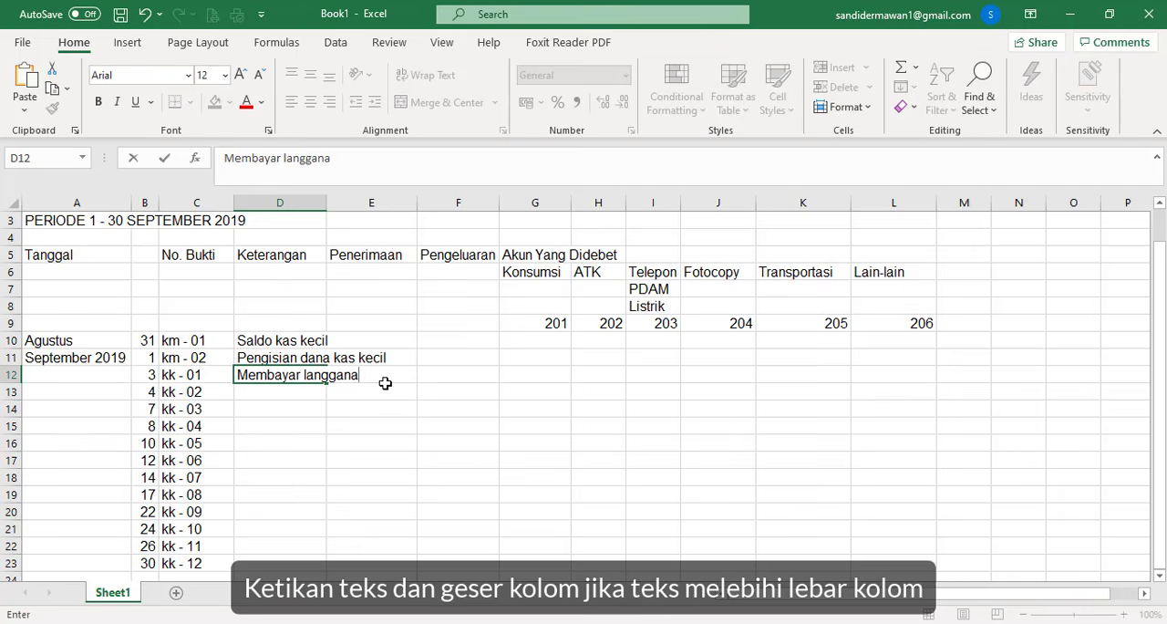
text(n koran)
key(ctrl+Return)
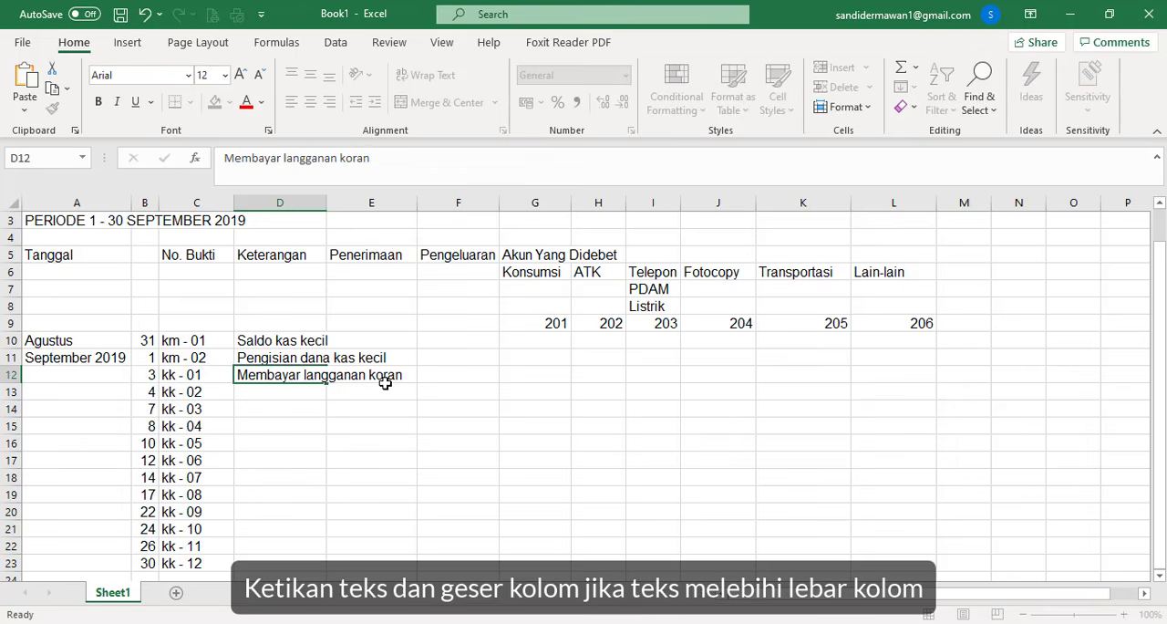
key(Down)
- Enter the descriptions "Membeli ATK" in D13 and "Membeli snack" in D14 for vouchers kk - 02 and kk - 03
text(Memb)
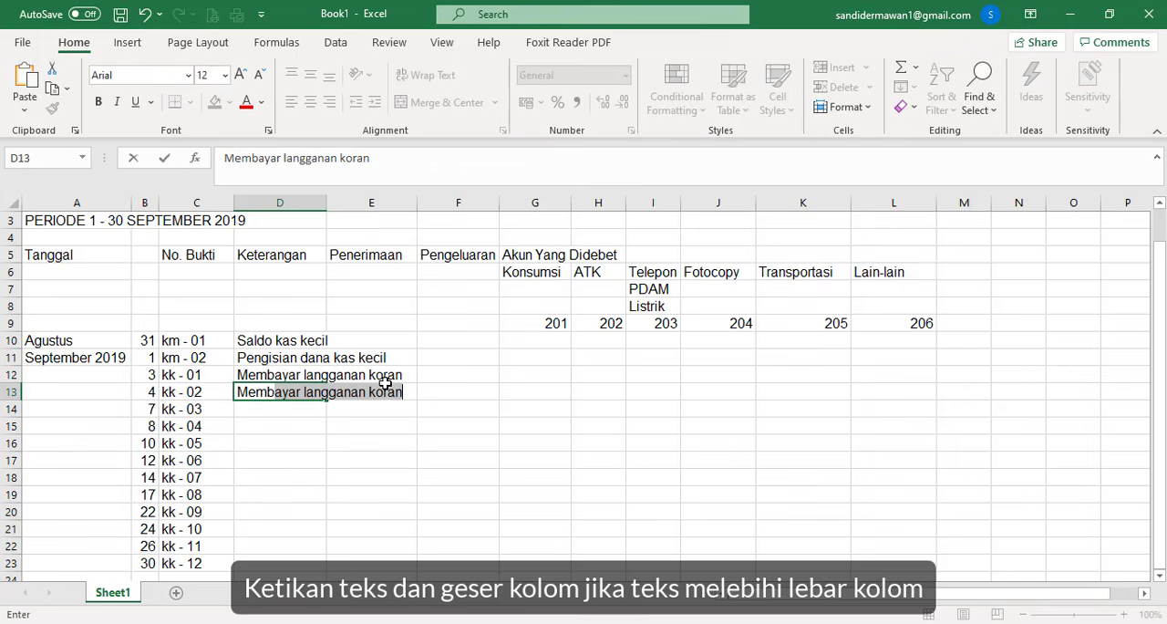
text(eli ATK)
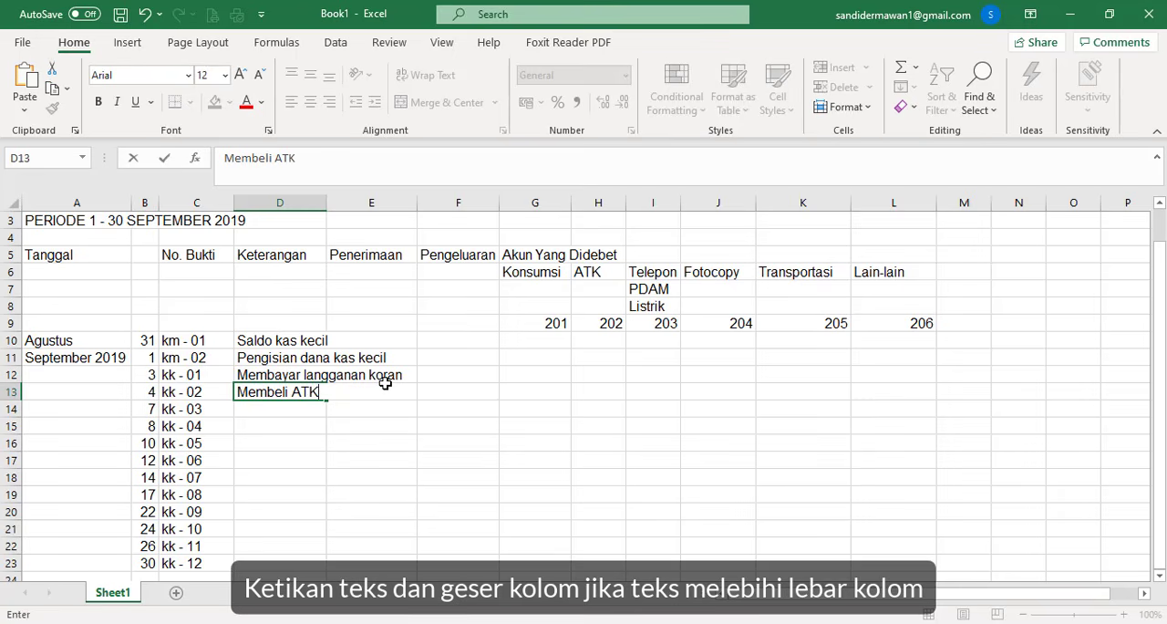
key(Return)
text(Mem)
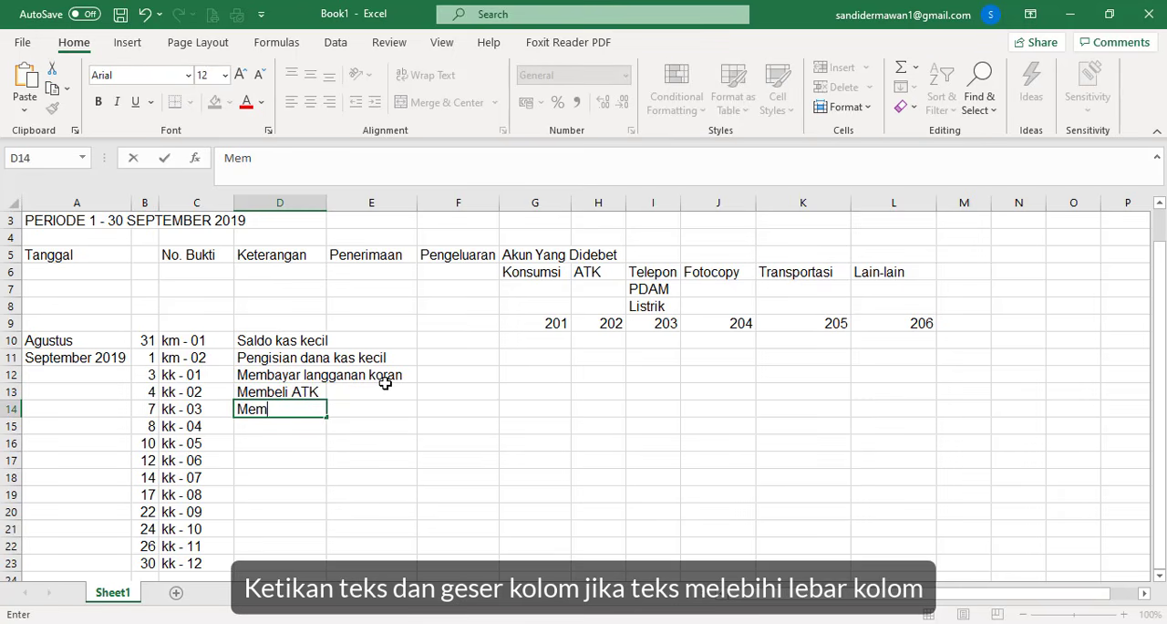
text(beli snack)
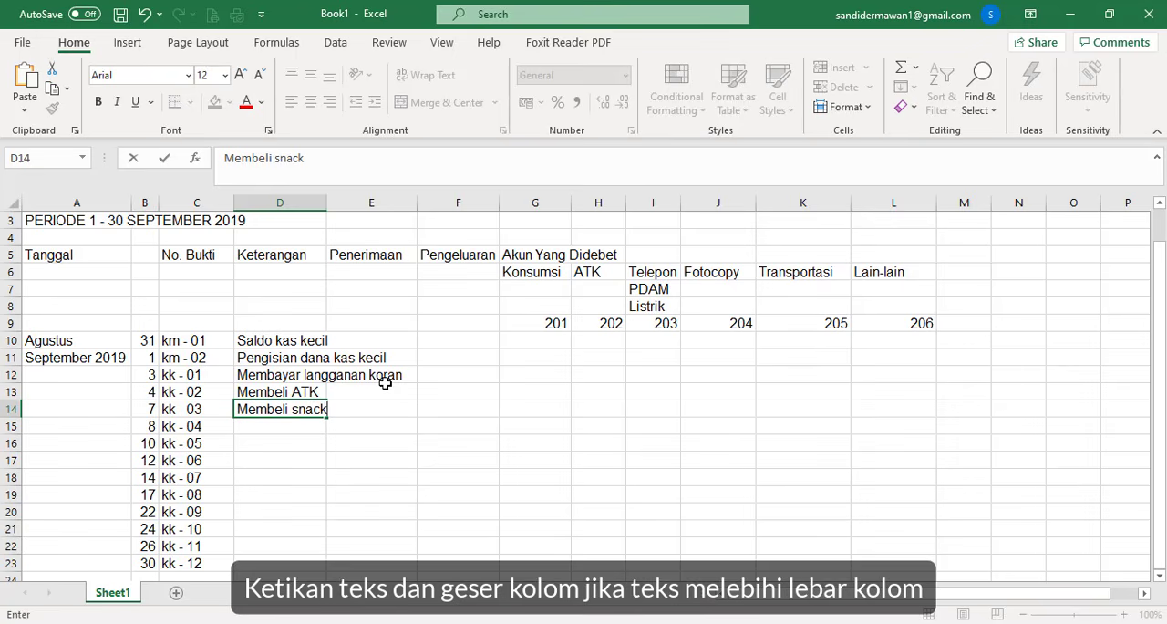
key(Return)
- Enter the description "Membeli materai 20 lembar @ Rp. 6000" in D15 for voucher kk - 04
text(Mem)
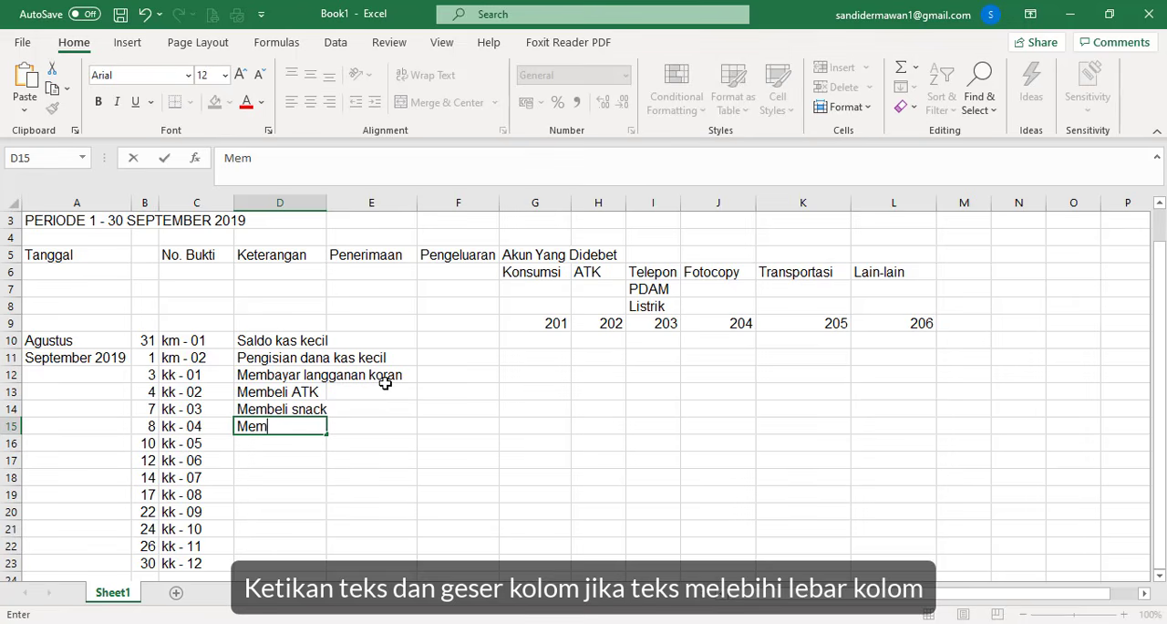
text(beli mate)
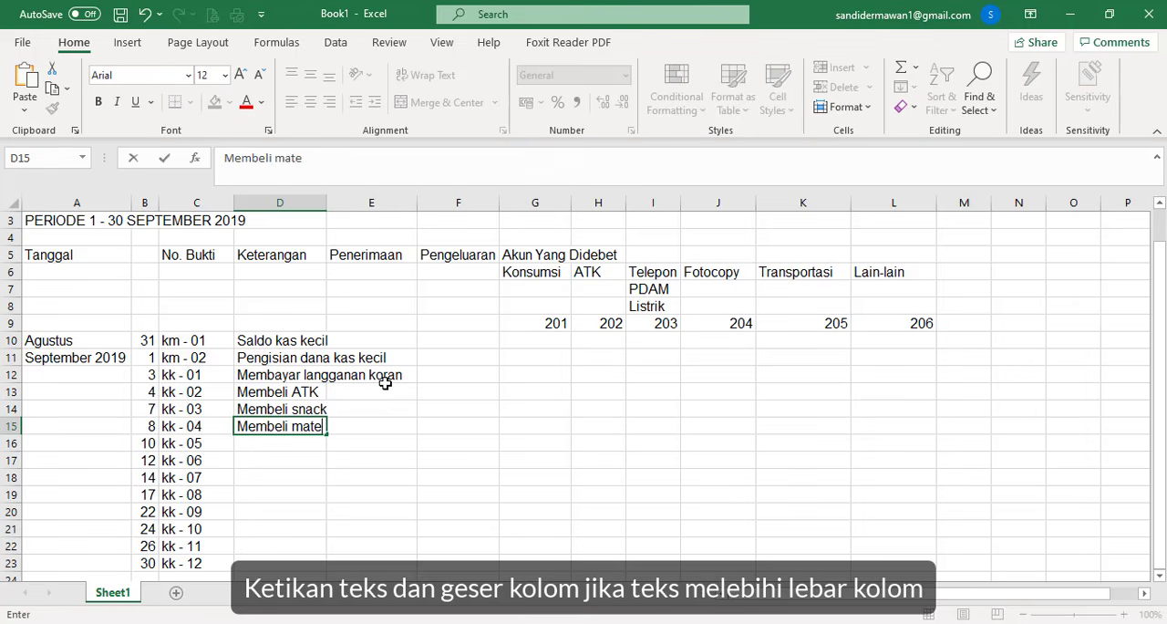
text(rai 20 lembar)
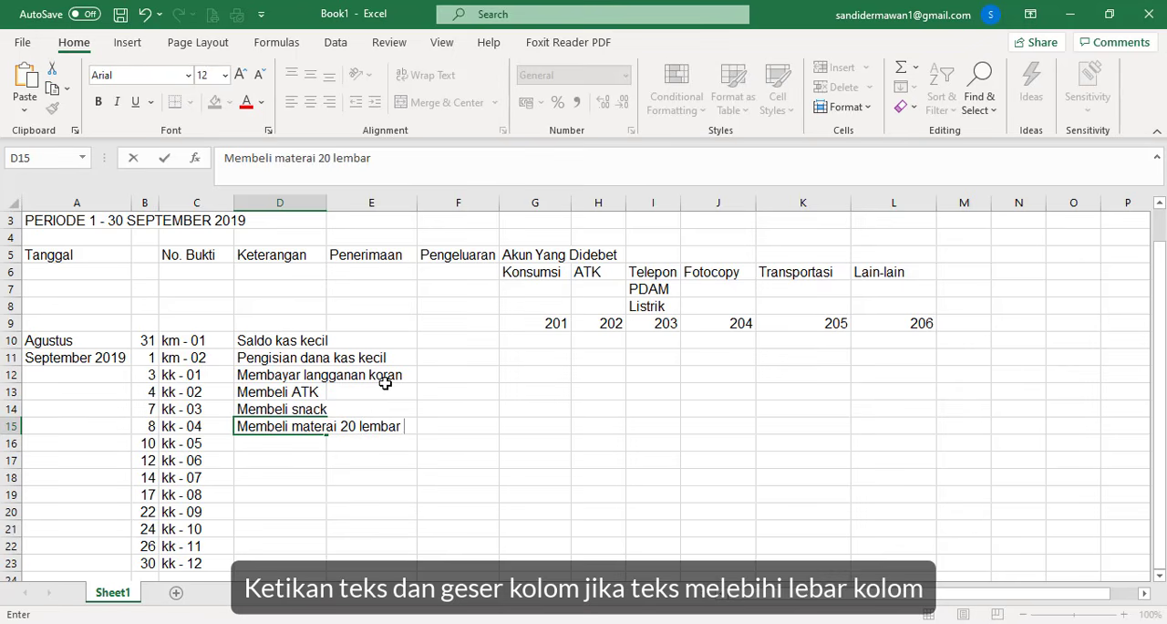
text( @ Rp. 6000)
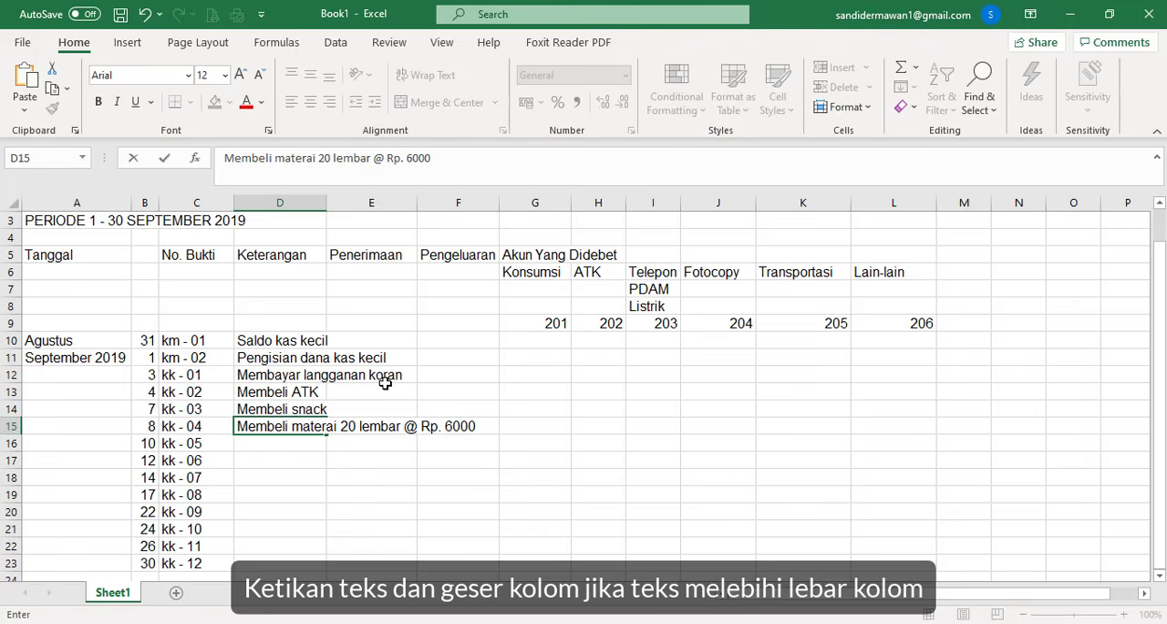
key(Return)
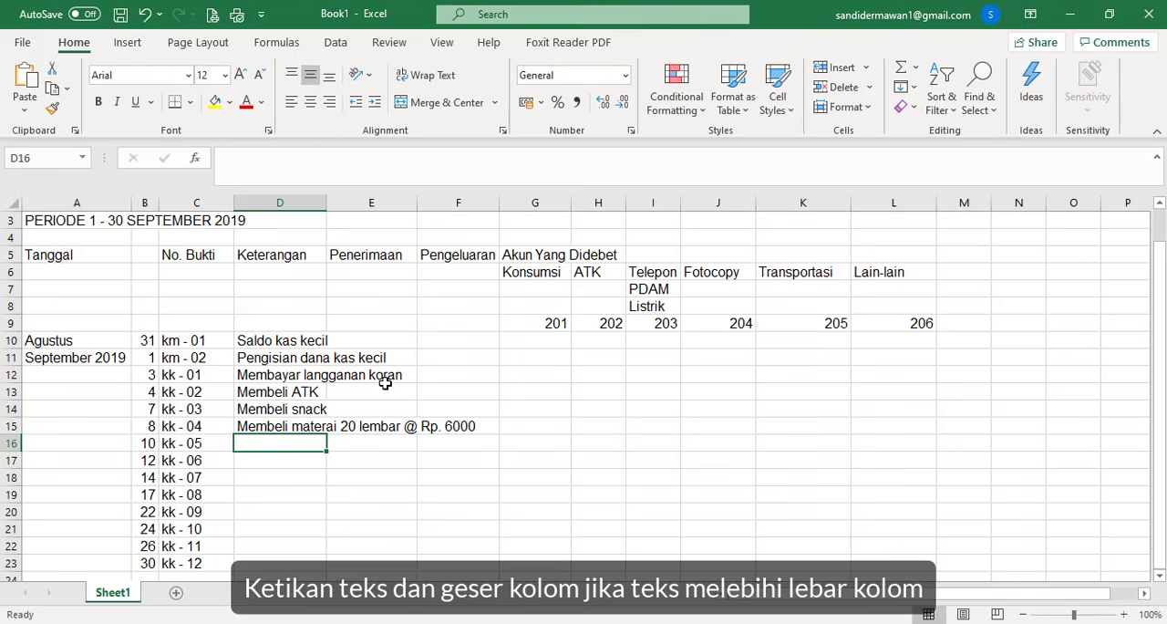
- Enter the description "Membayar ongkos taksi" in D16 for voucher kk - 05
text(Membaya)
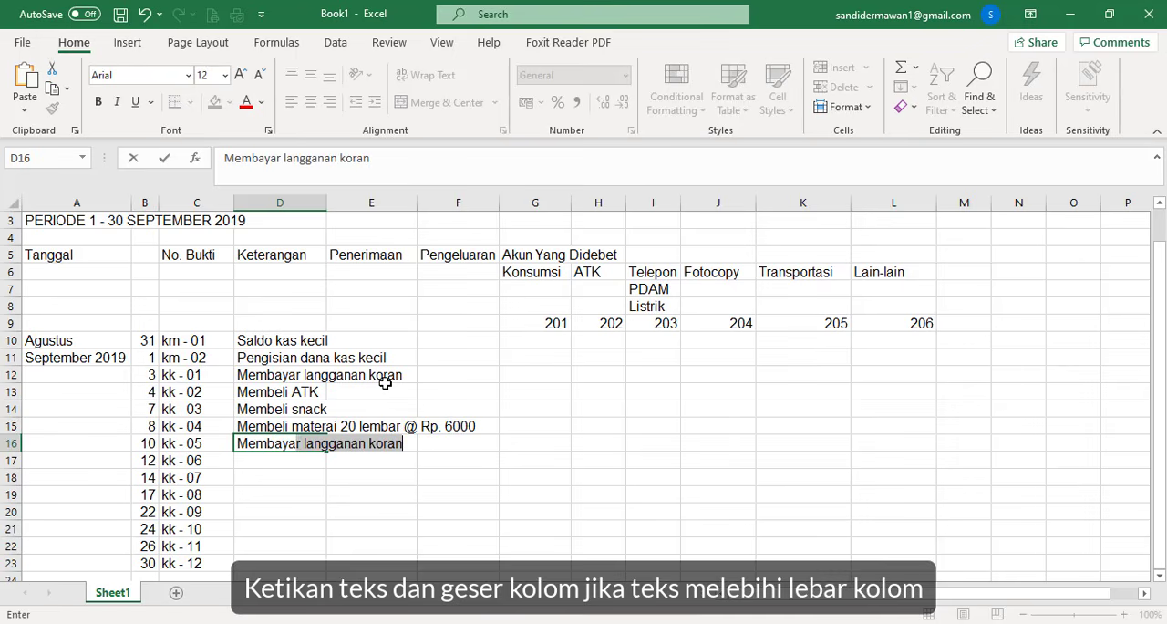
text(r ongk)
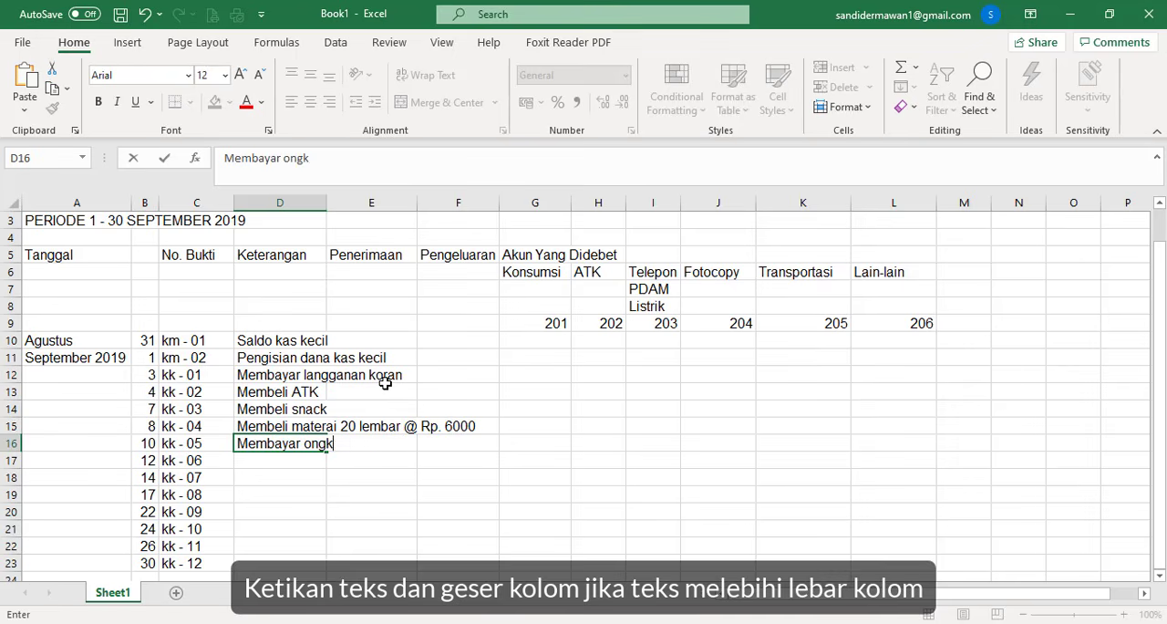
text(os taksi)
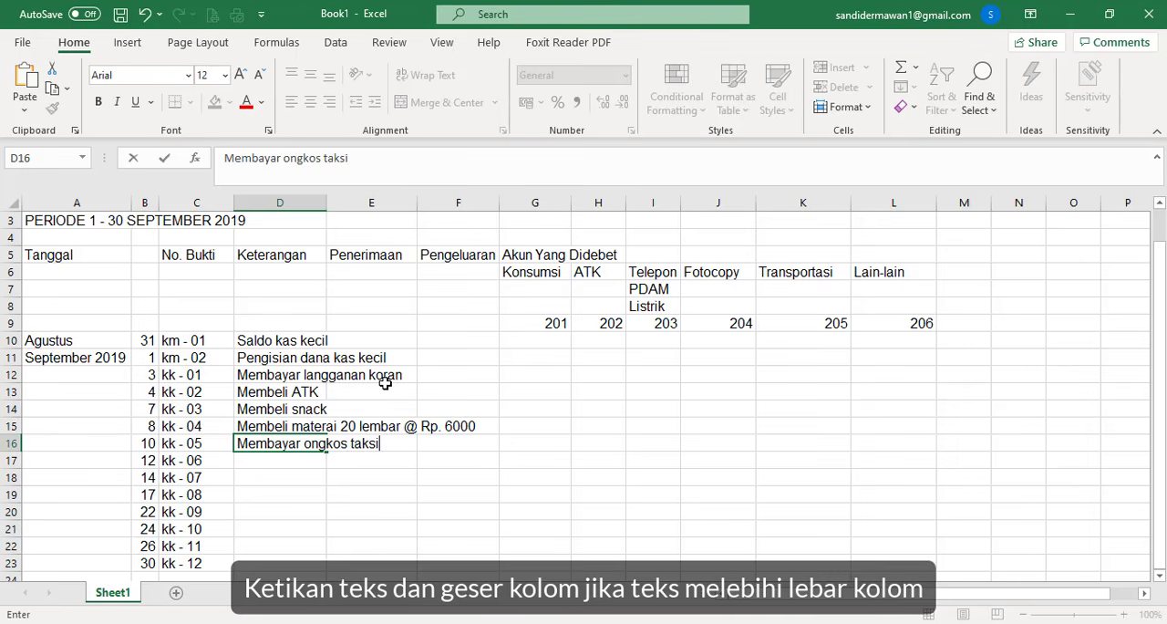
key(Return)
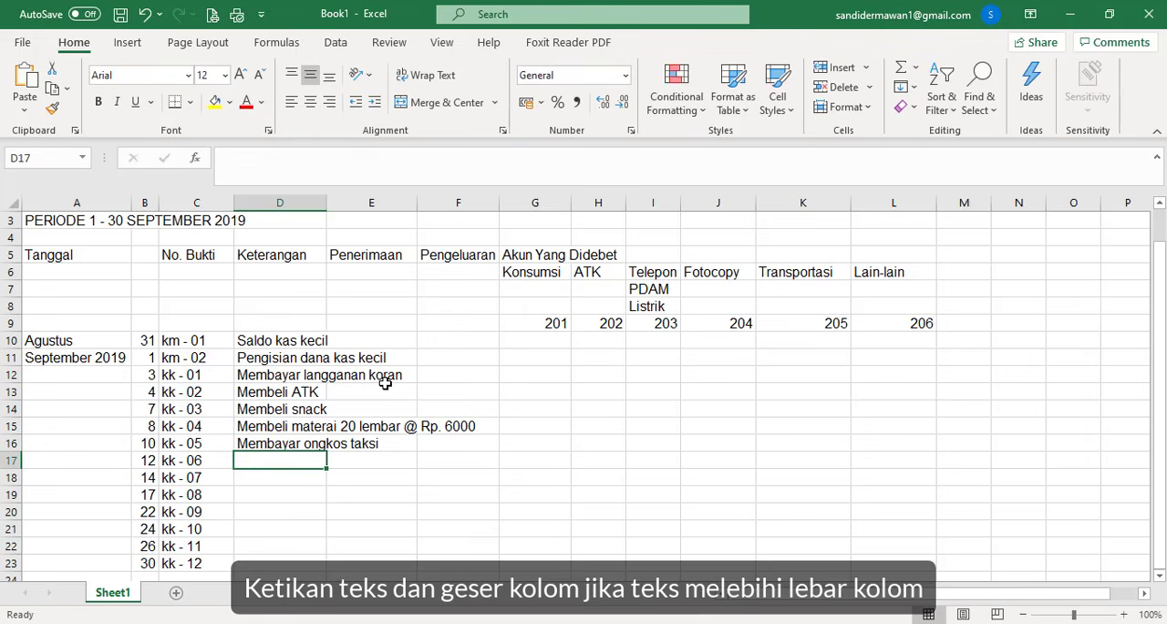
- Enter the description "Membeli nasi box 20 @ Rp. 20.000" in D17 for voucher kk - 06
text(Me)
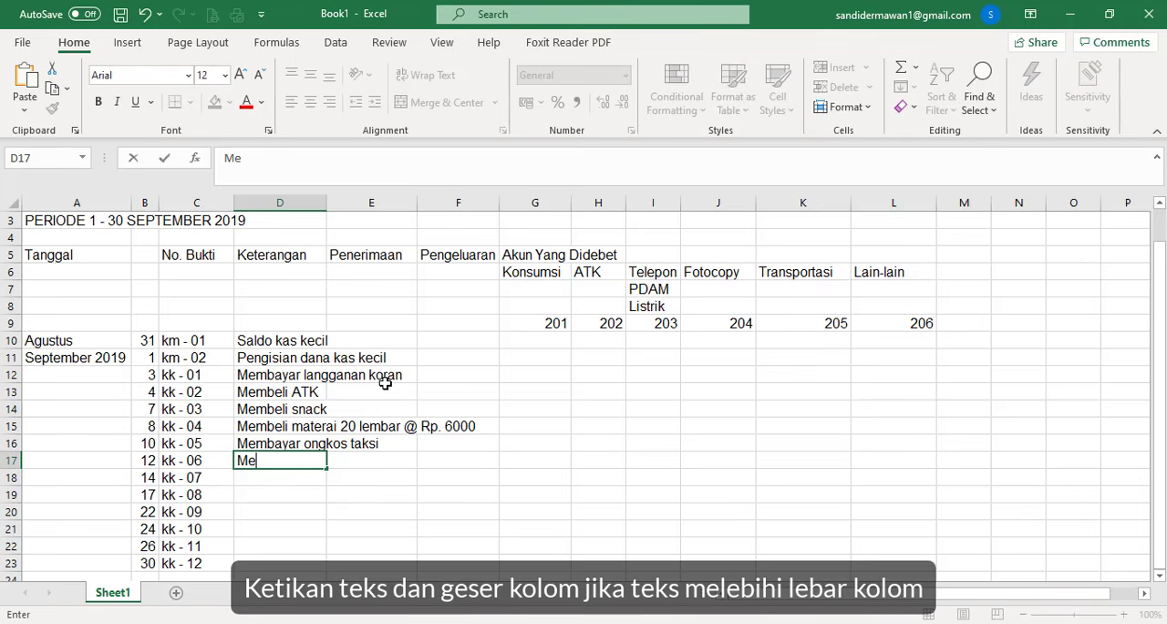
text(mbeli na)
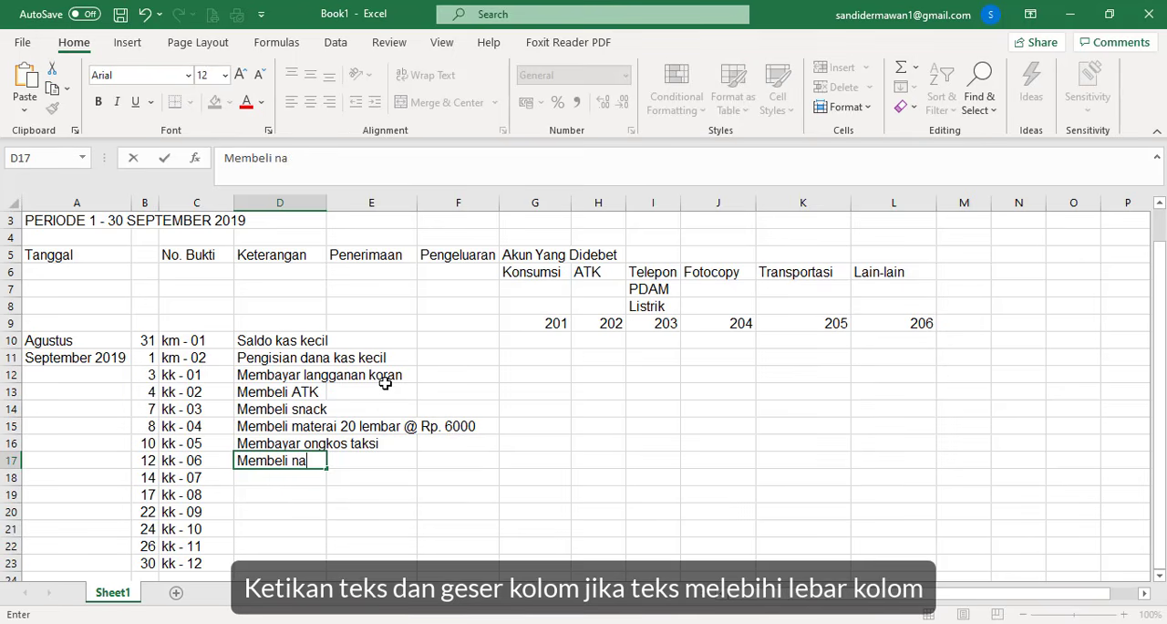
text(si box 20)
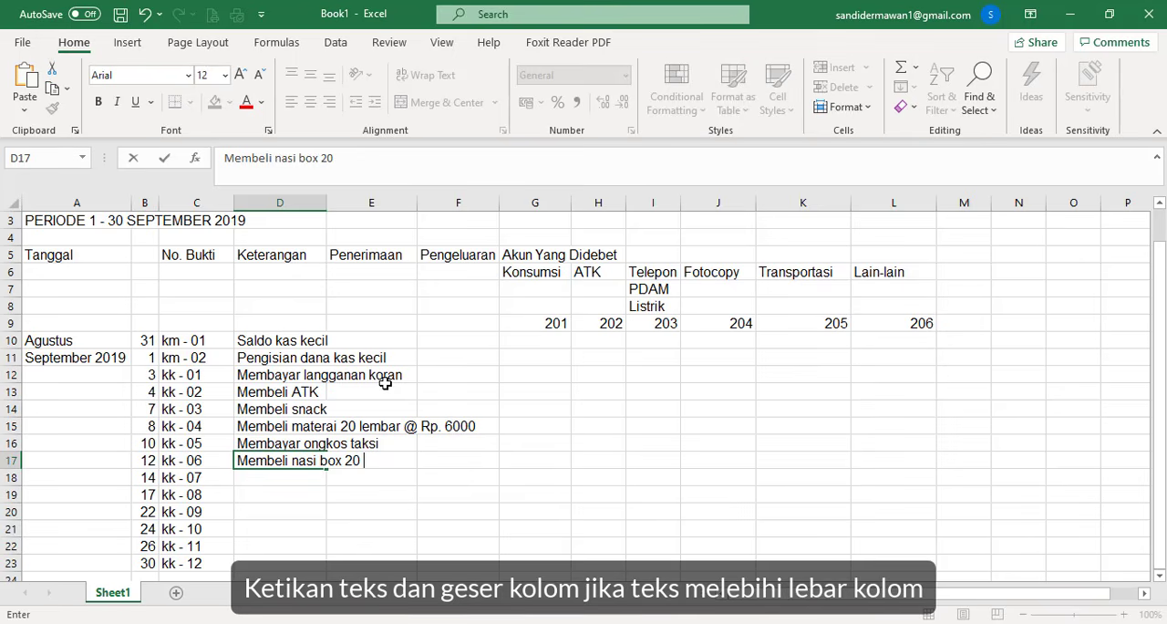
text( @ Rp. 20)
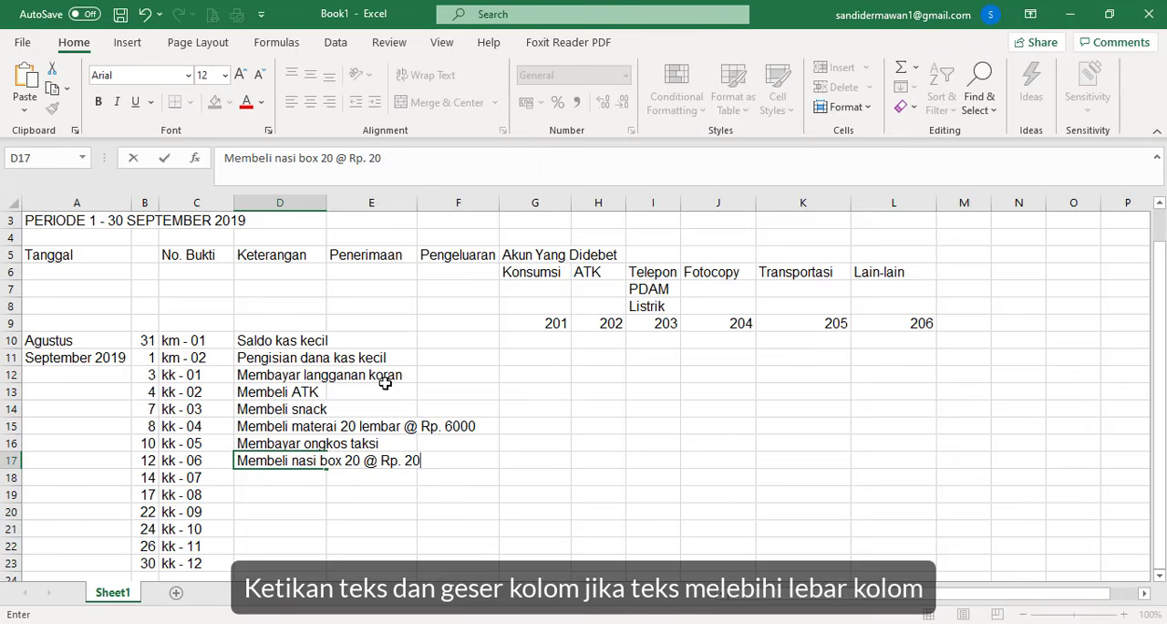
text(.0)
key(BackSpace)
text(.000)
key(Escape)
key(Return)
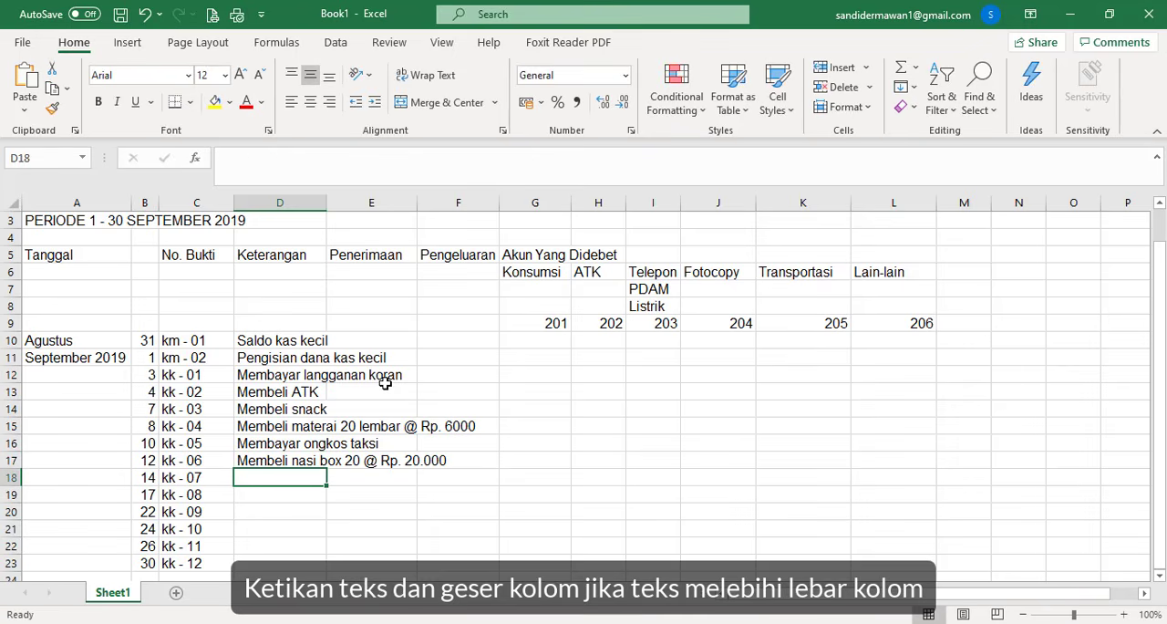
- Enter the description "Membayar tv langganan" in D18 for voucher kk - 07
text(M)
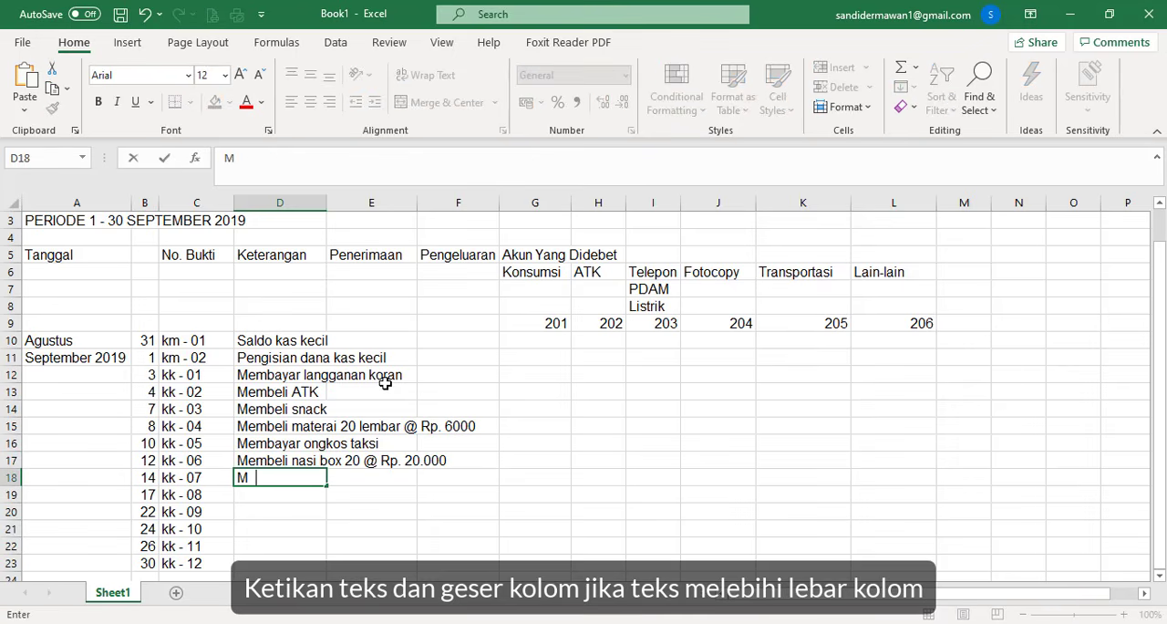
text(embayar )
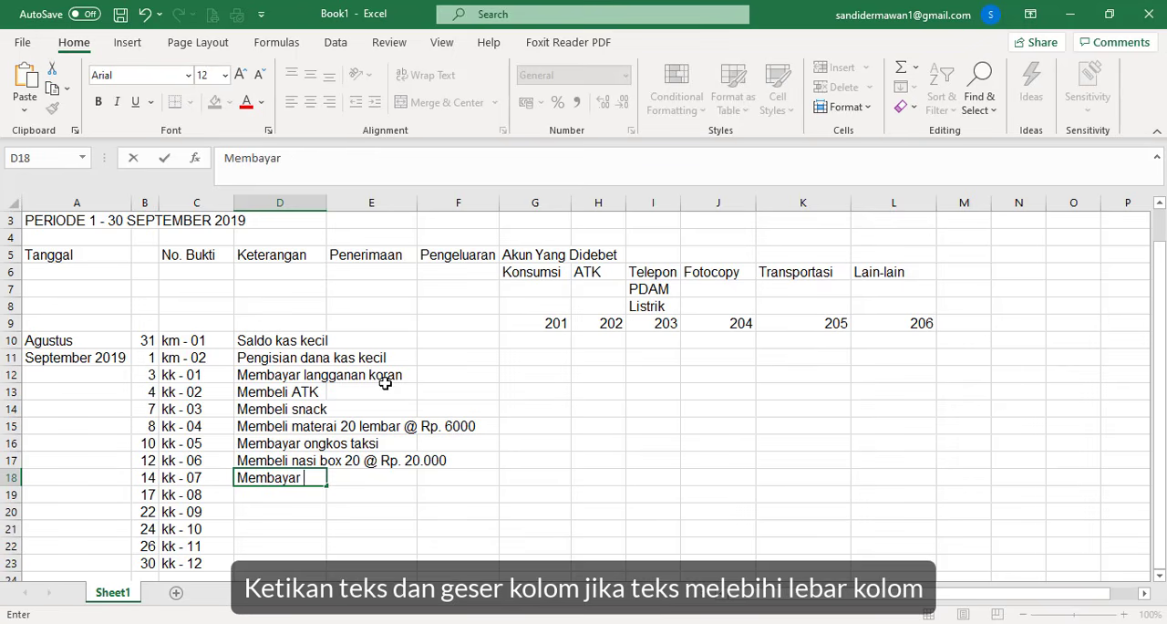
text(tv langganan)
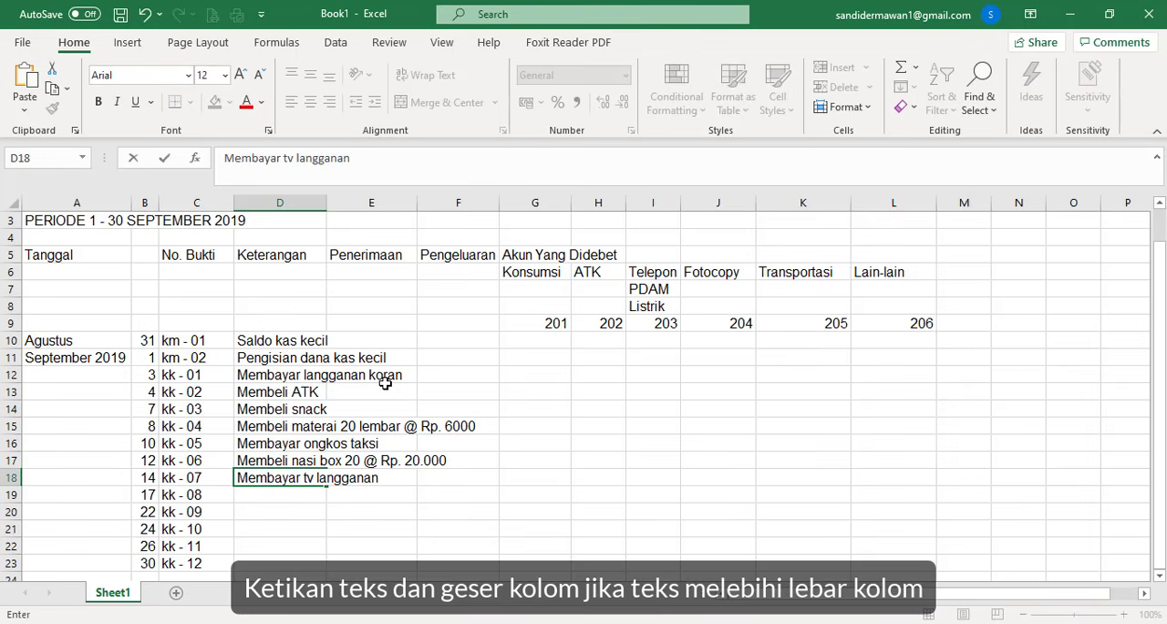
key(Return)
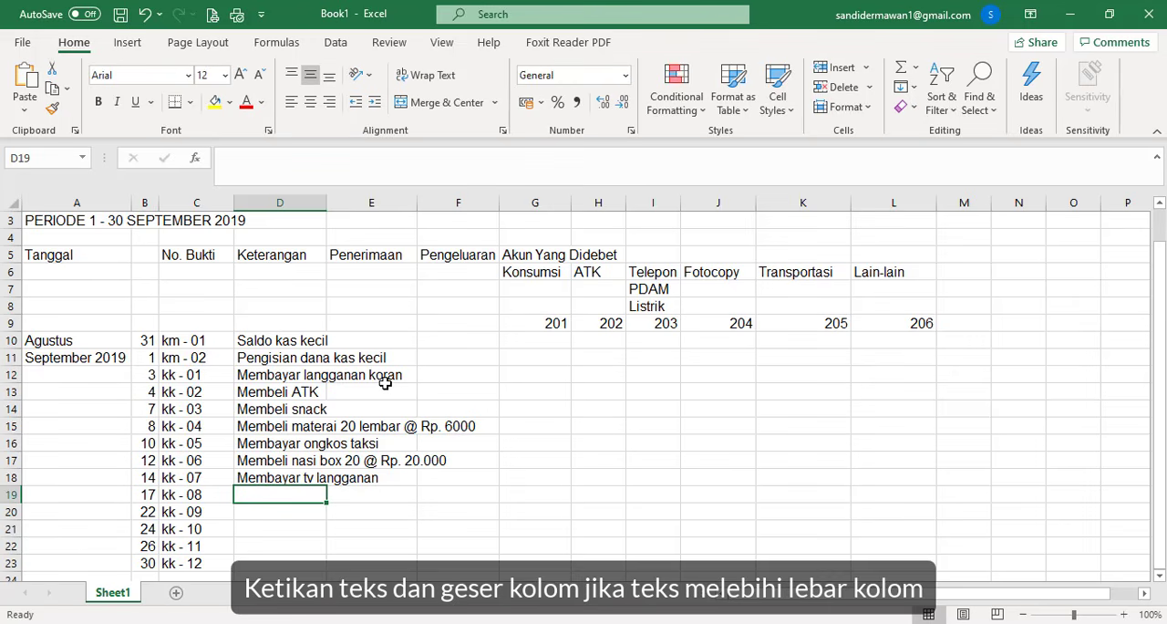
- Enter the description "Membeli tiket pesawat" in D19 for voucher kk - 08
text(Membeli)
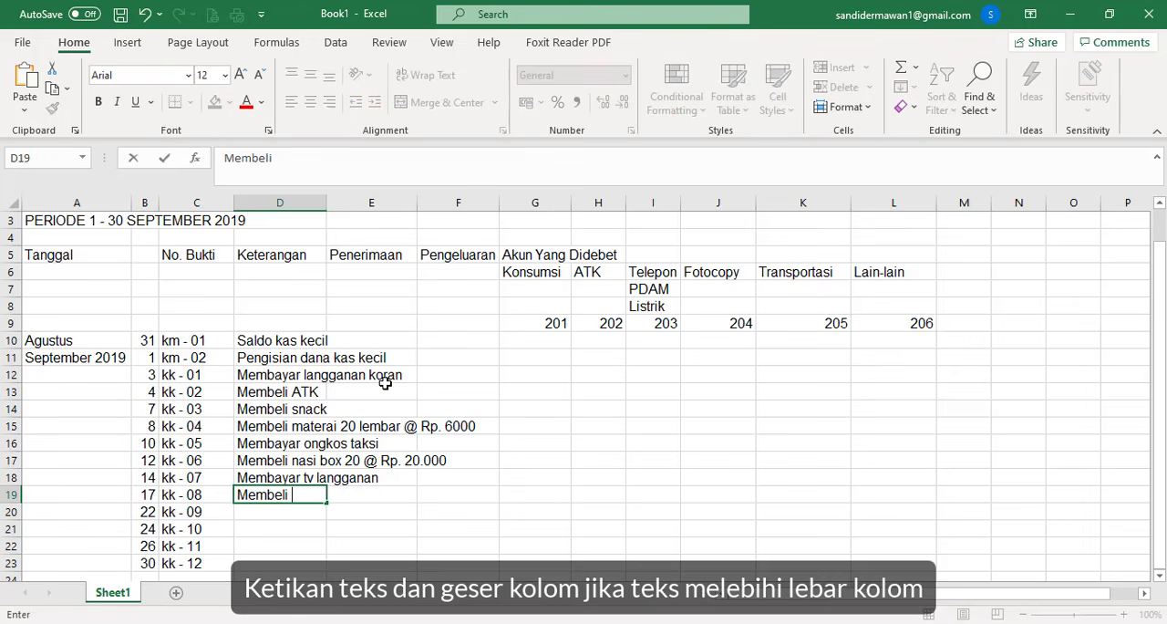
text( tiket pesa)
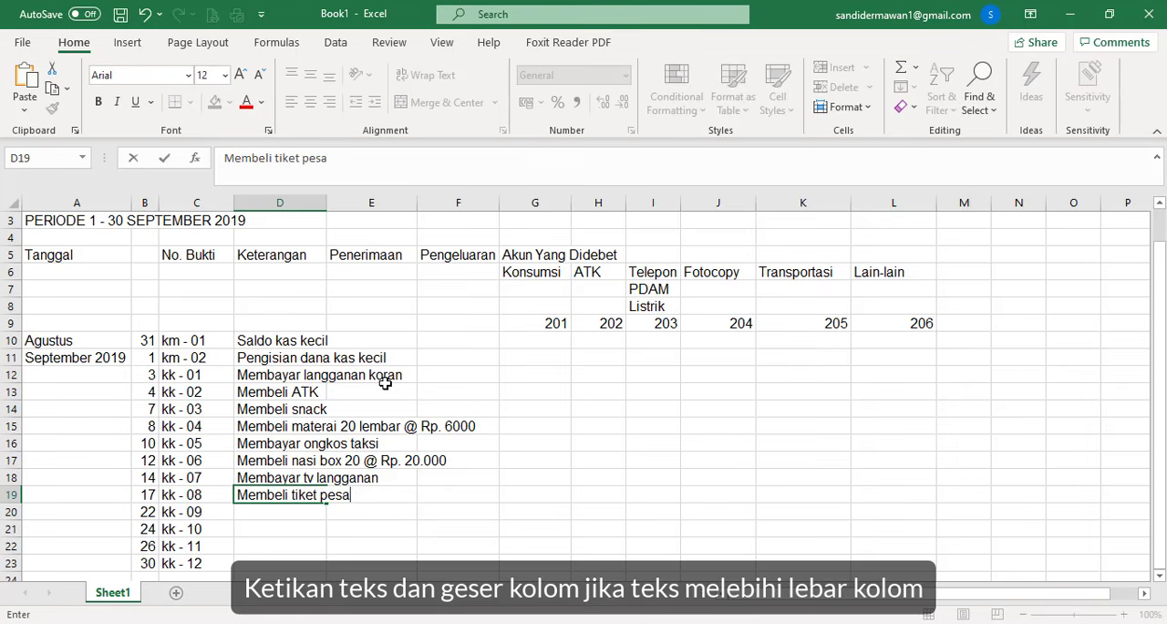
text(wat)
key(ctrl+Return)
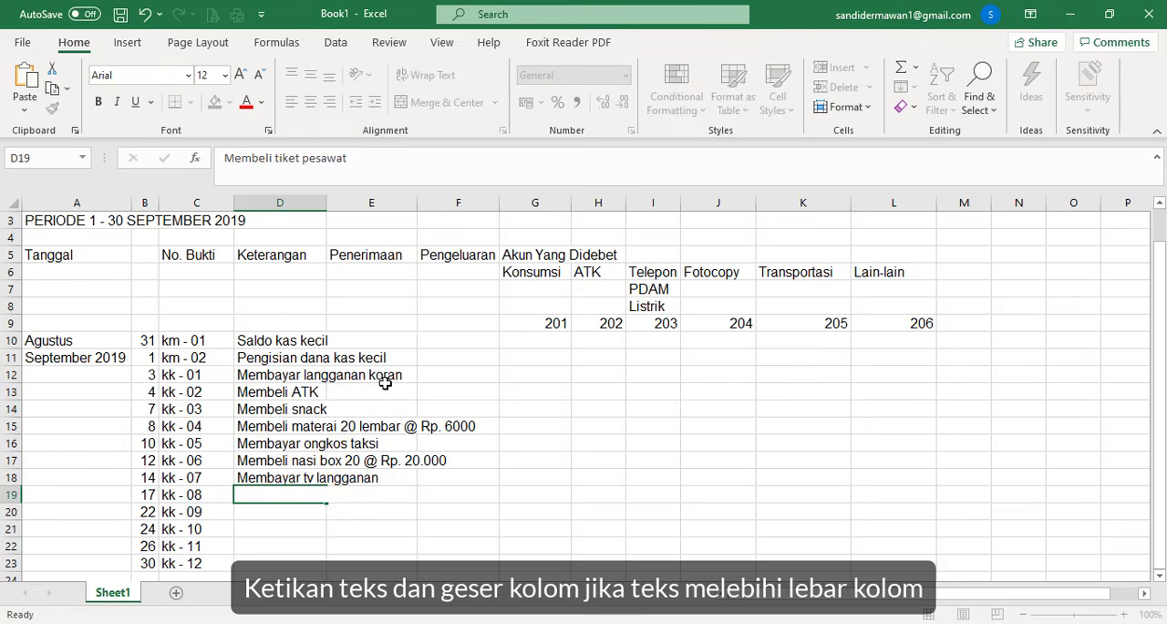
key(Return)
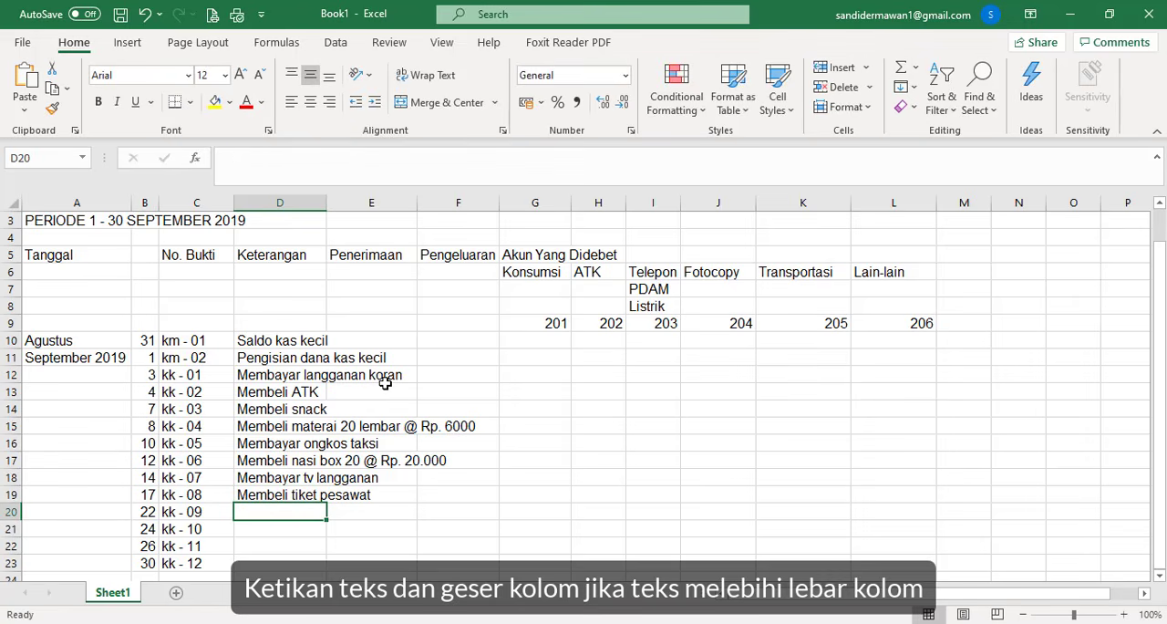
- Enter the description "Membayar fotocopy" in D20 for voucher kk - 09
text(Membe)
key(BackSpace)
key(BackSpace)
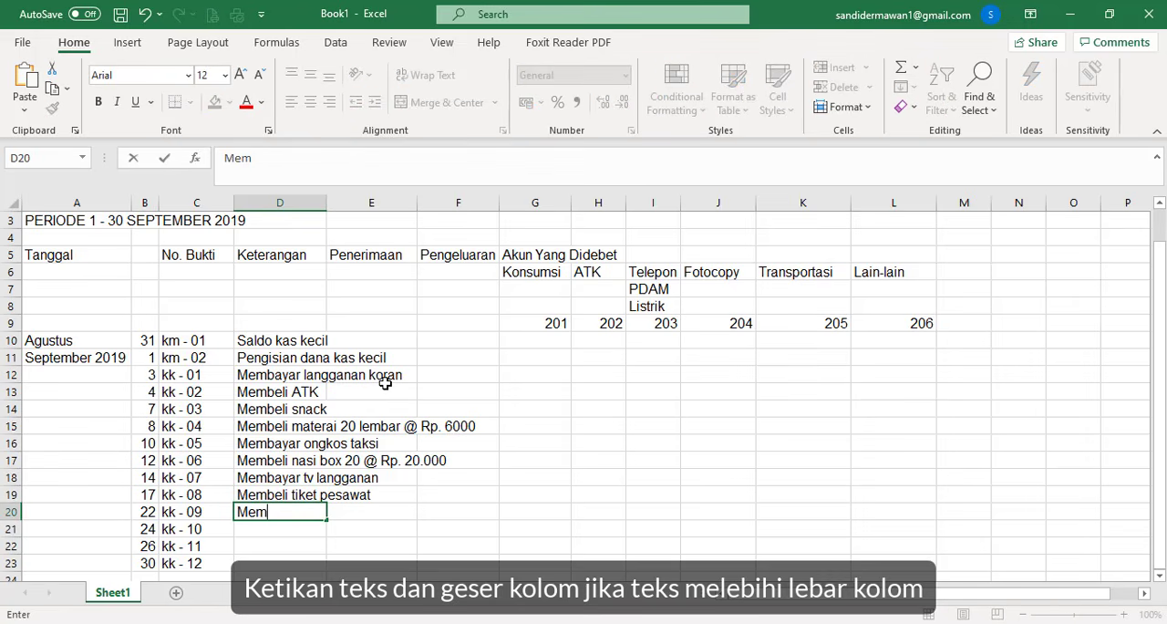
text(bayar fp)
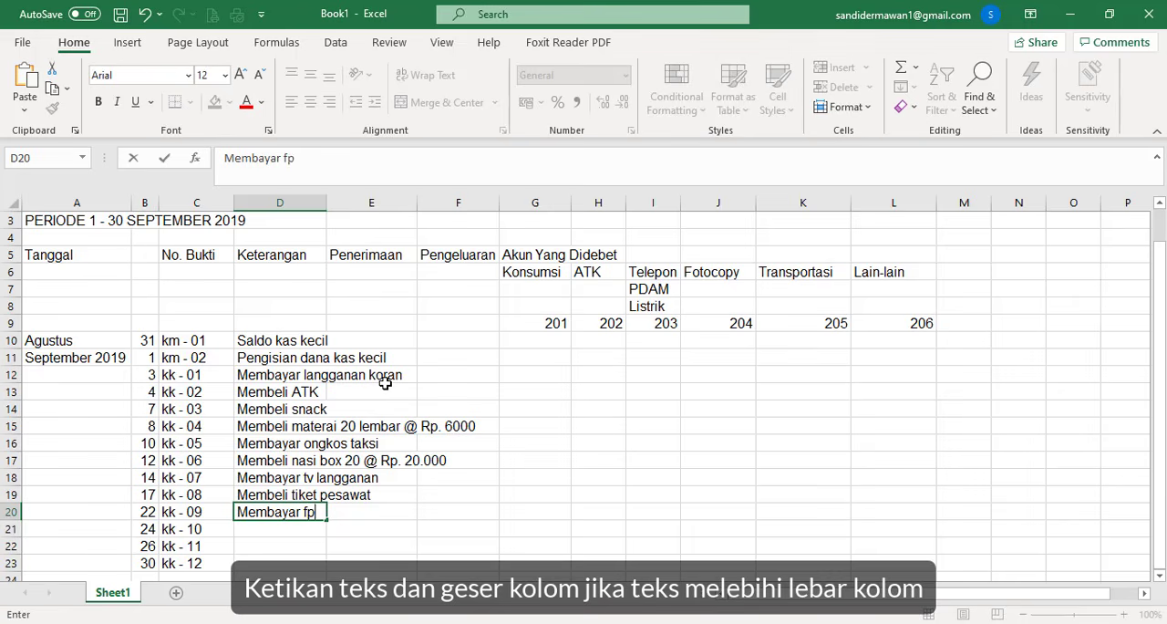
key(BackSpace)
text(otocopy)
key(Return)
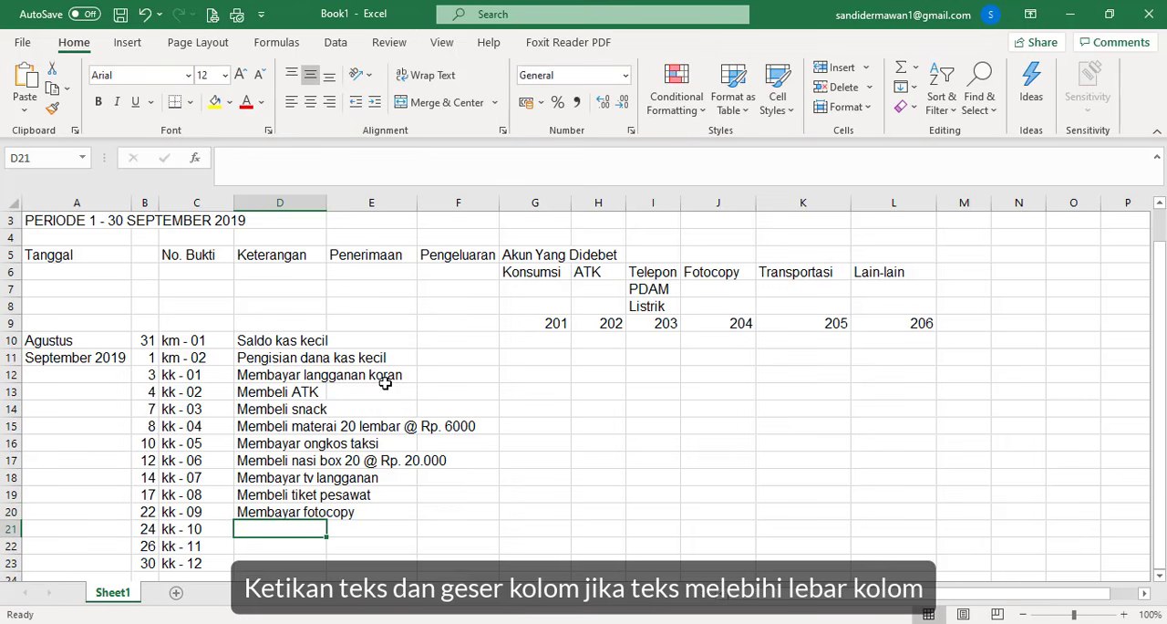
- Enter the description "Membeli parcel buah" in D21 for voucher kk - 10
text(Membeli)
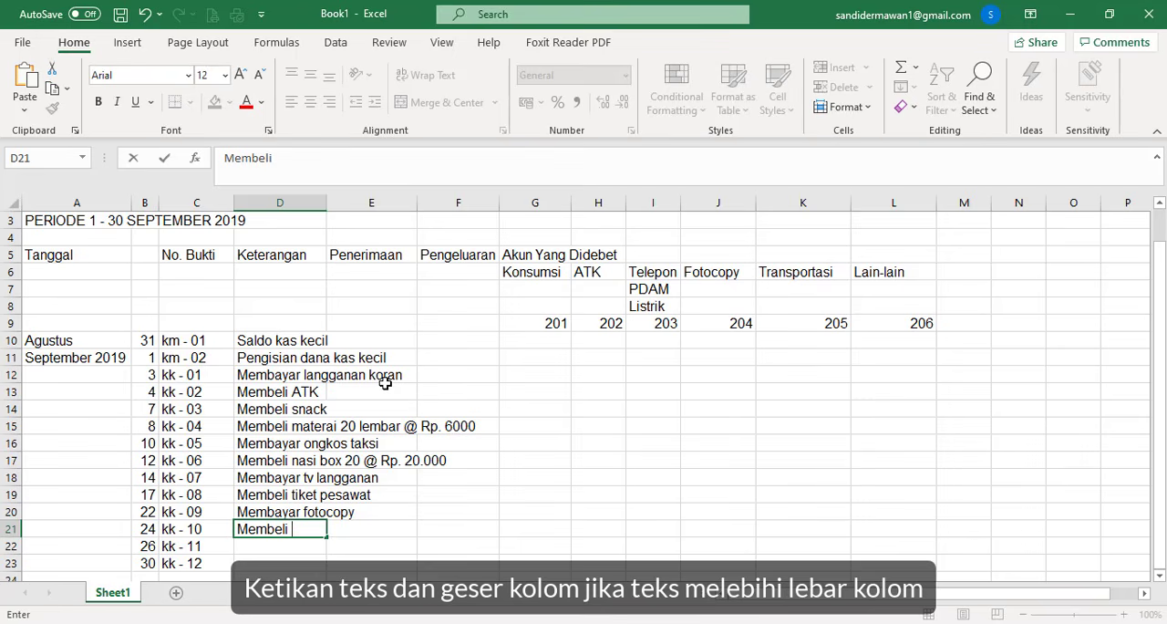
text( parcel buah)
key(ctrl+Return)
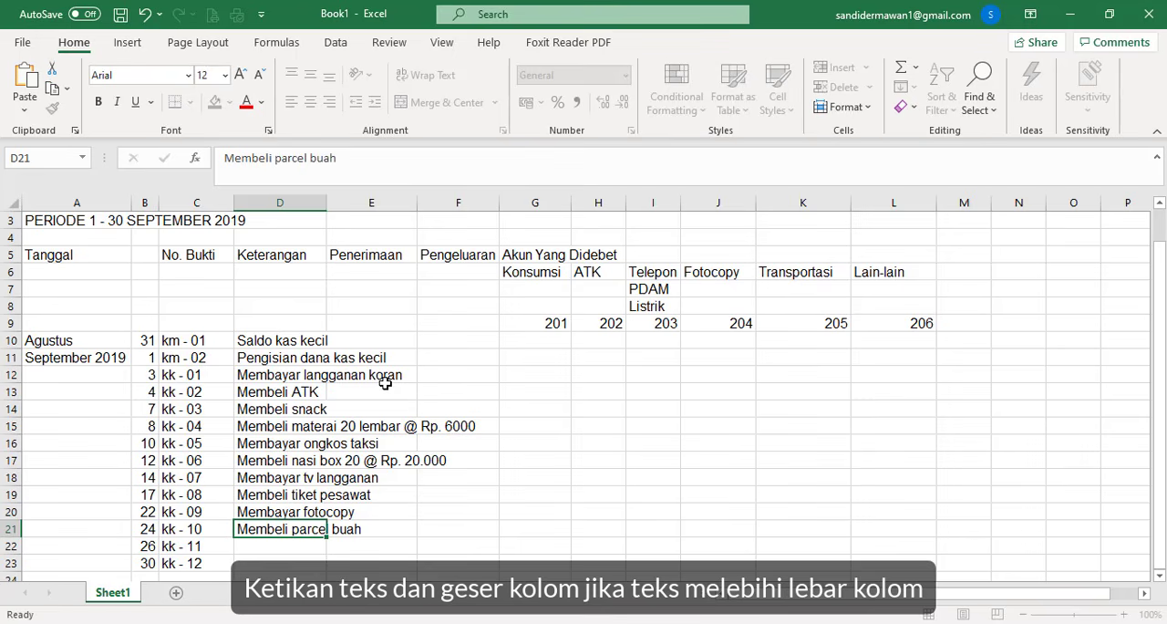
key(Return)
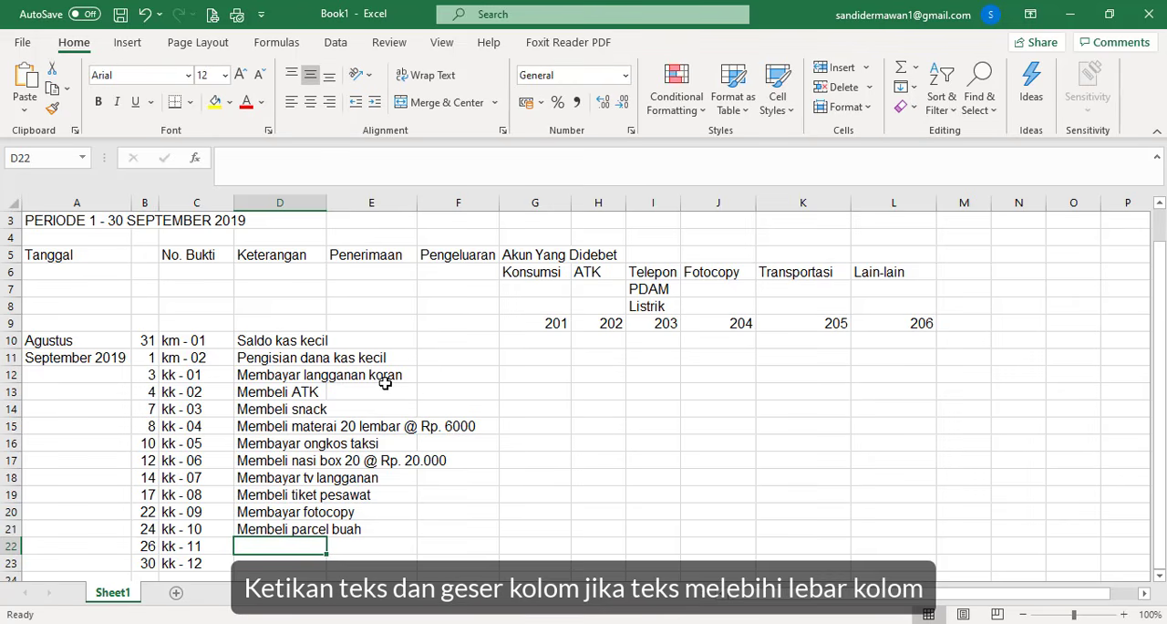
- Enter the description "Membayar tiga pot" in D22 for voucher kk - 11
text(Mem)
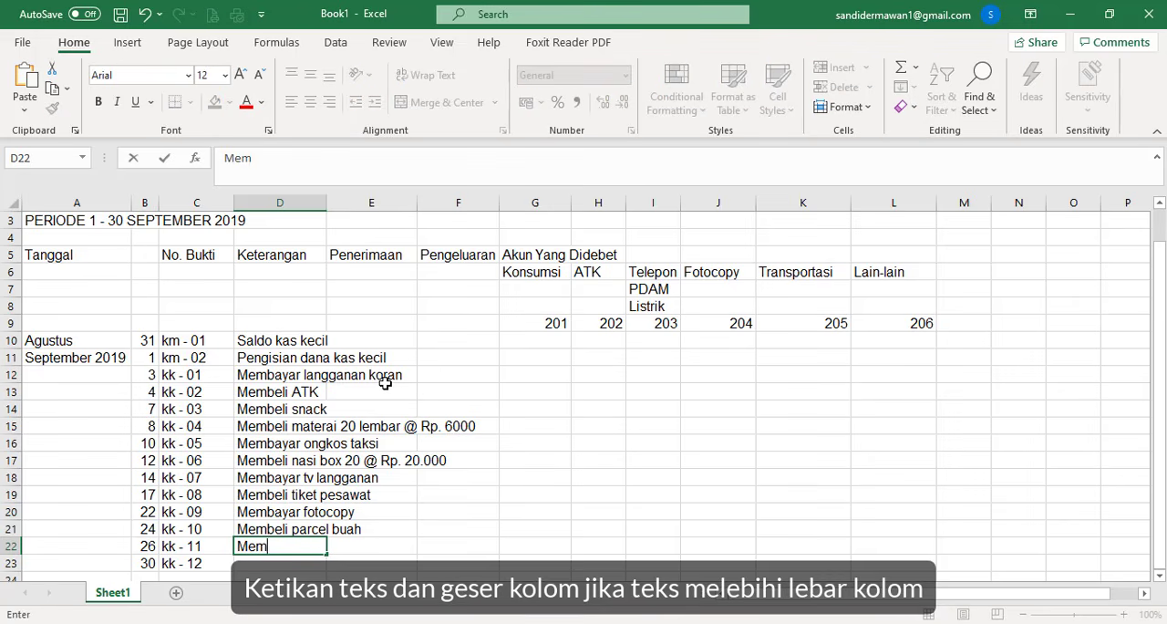
text(bayar tiga )
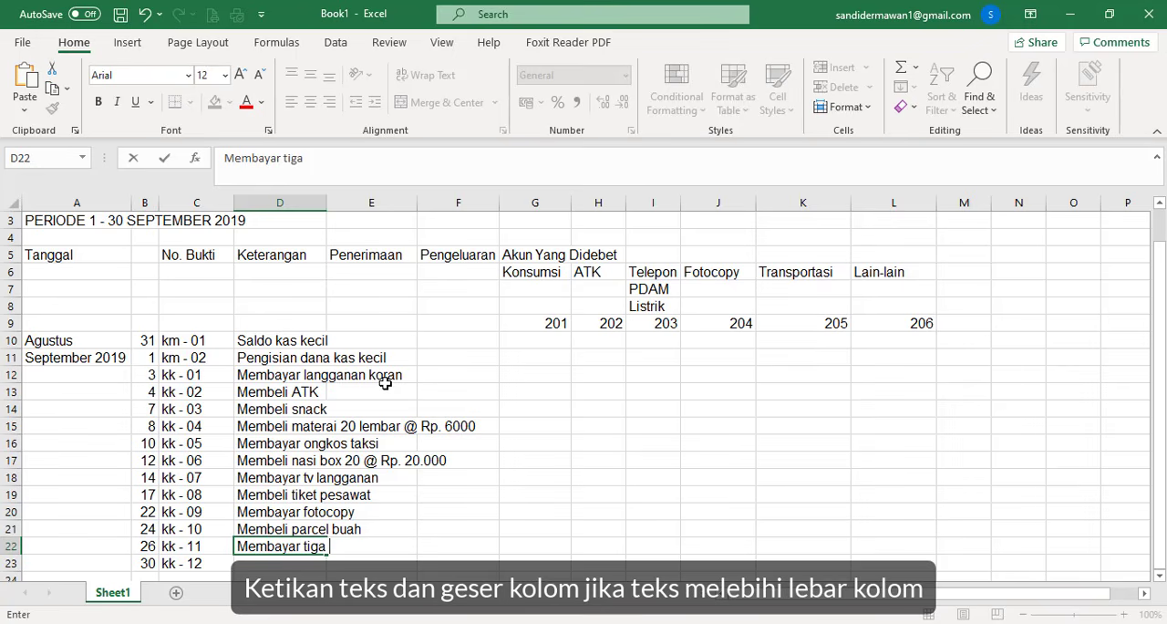
text(pot)
key(Return)
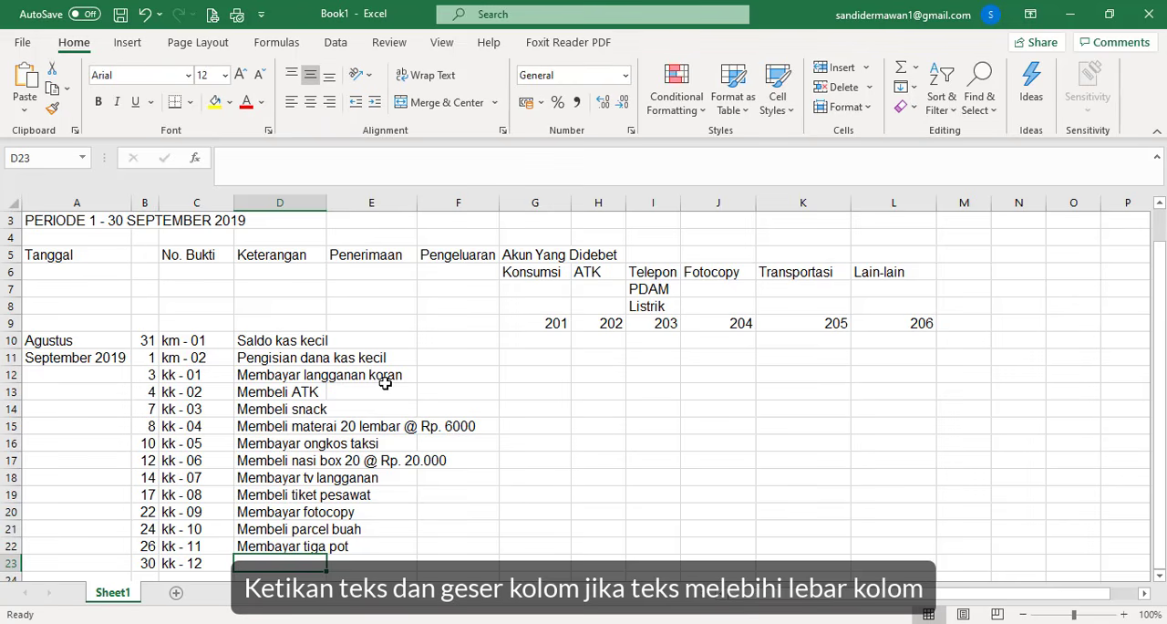
- Enter the description "Membeli tiket" in D23 for voucher kk - 12 and widen column D to fit the longest description
text(Membeli)
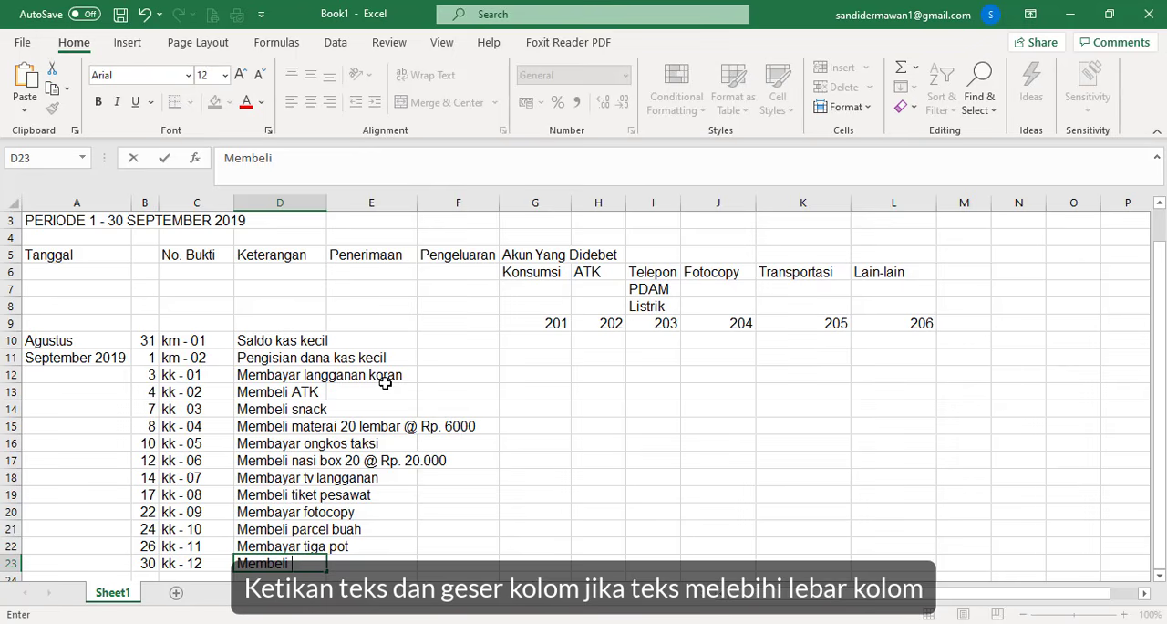
text( tiket)
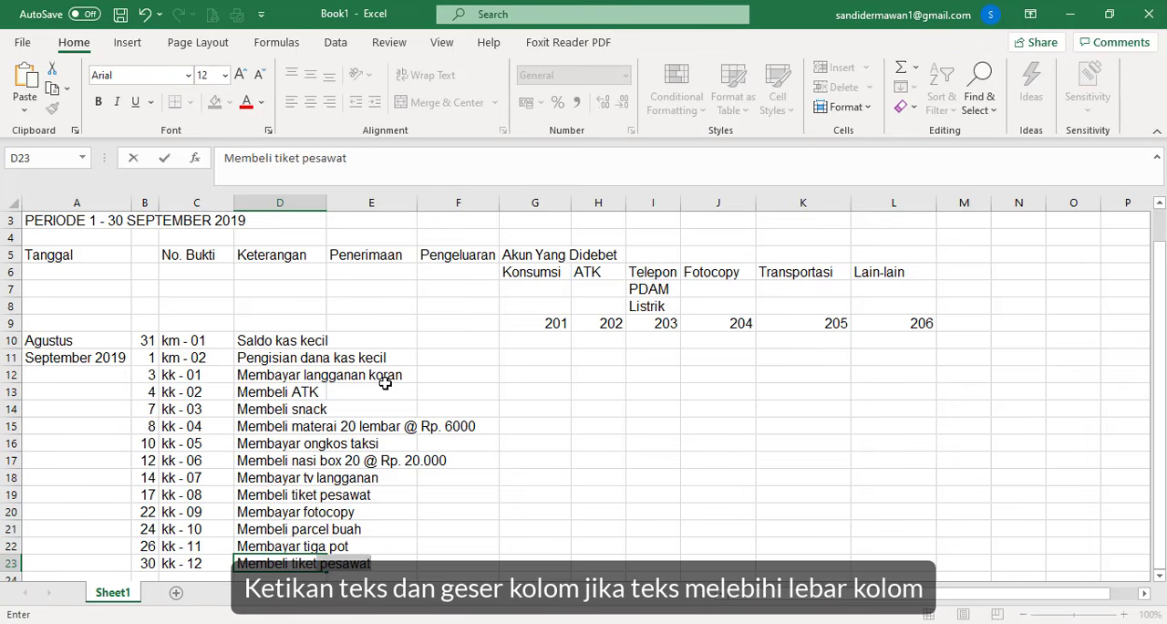
key(BackSpace)
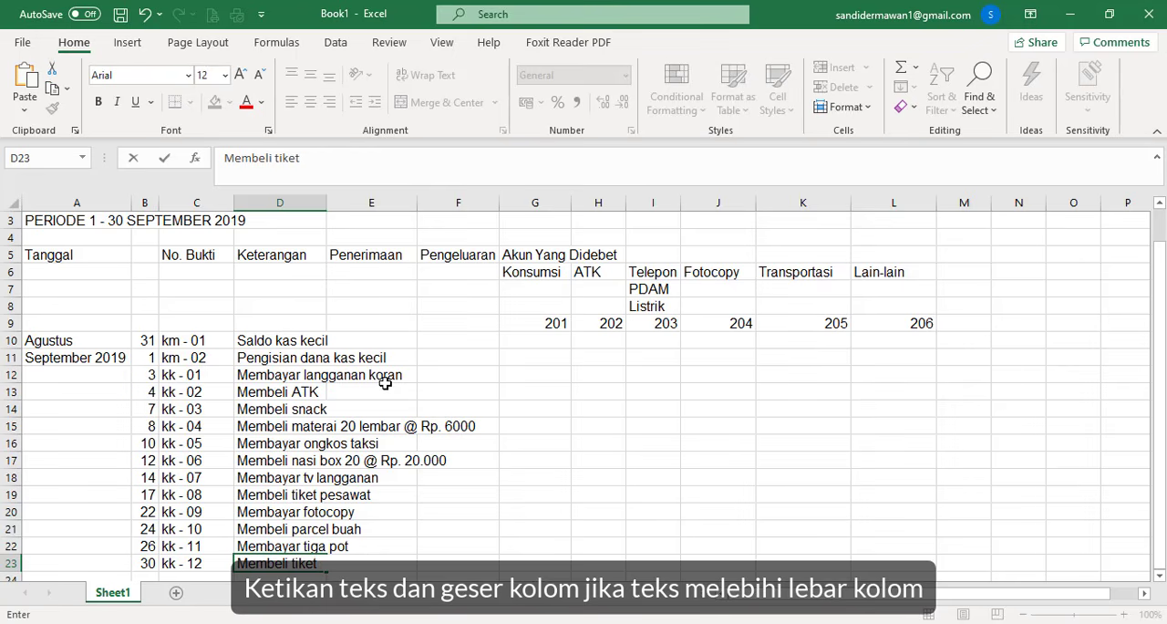
click(327, 200)
drag(326, 199, 481, 221)
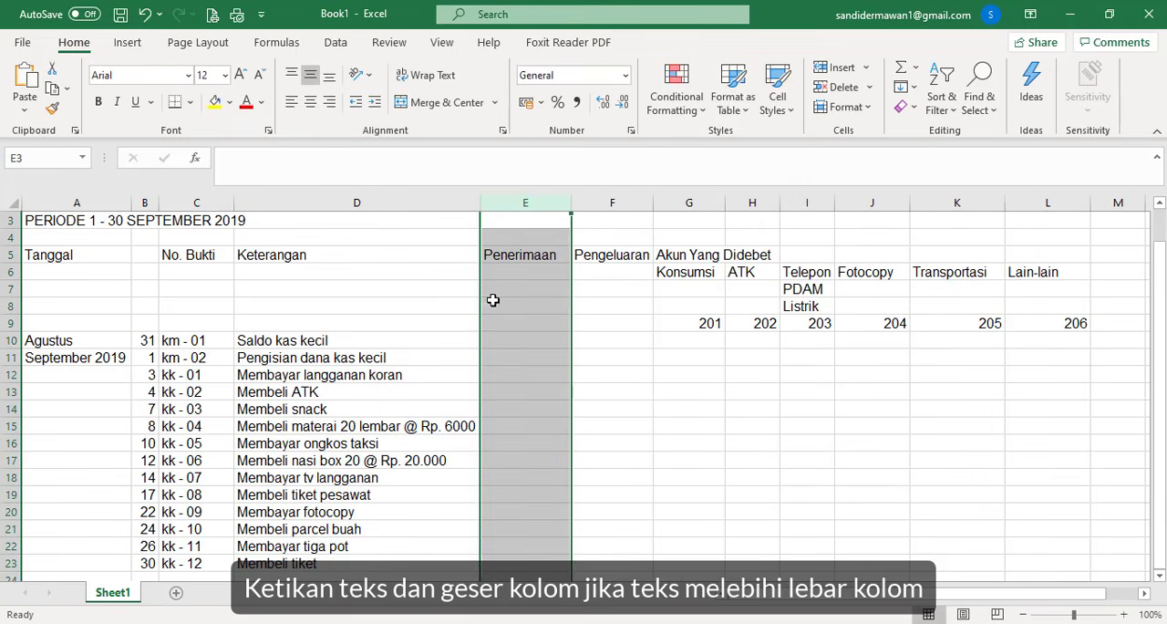
- Enter the Penerimaan amounts 175000 in E10 for Saldo kas kecil and 9825000 in E11 for Pengisian dana kas kecil
click(494, 340)
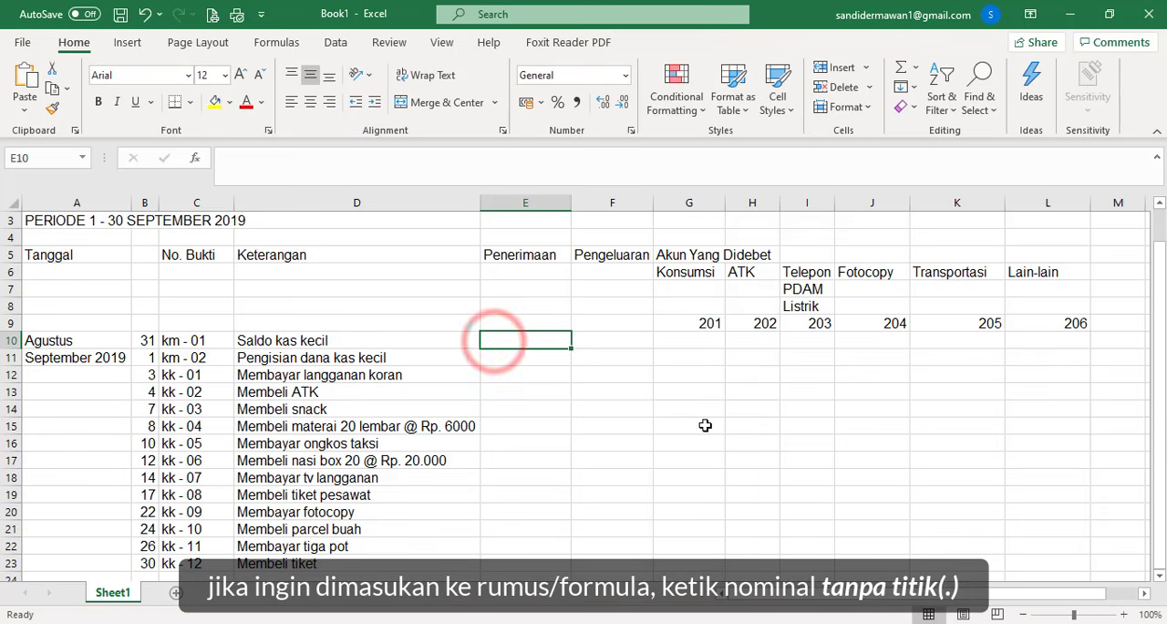
text(175000)
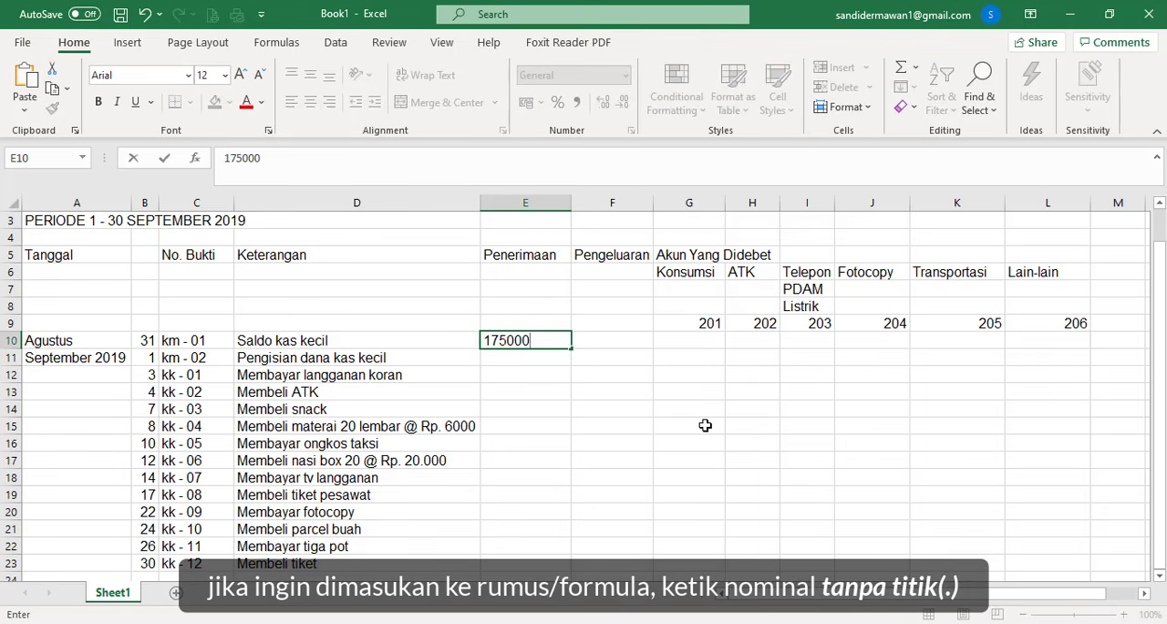
key(Return)
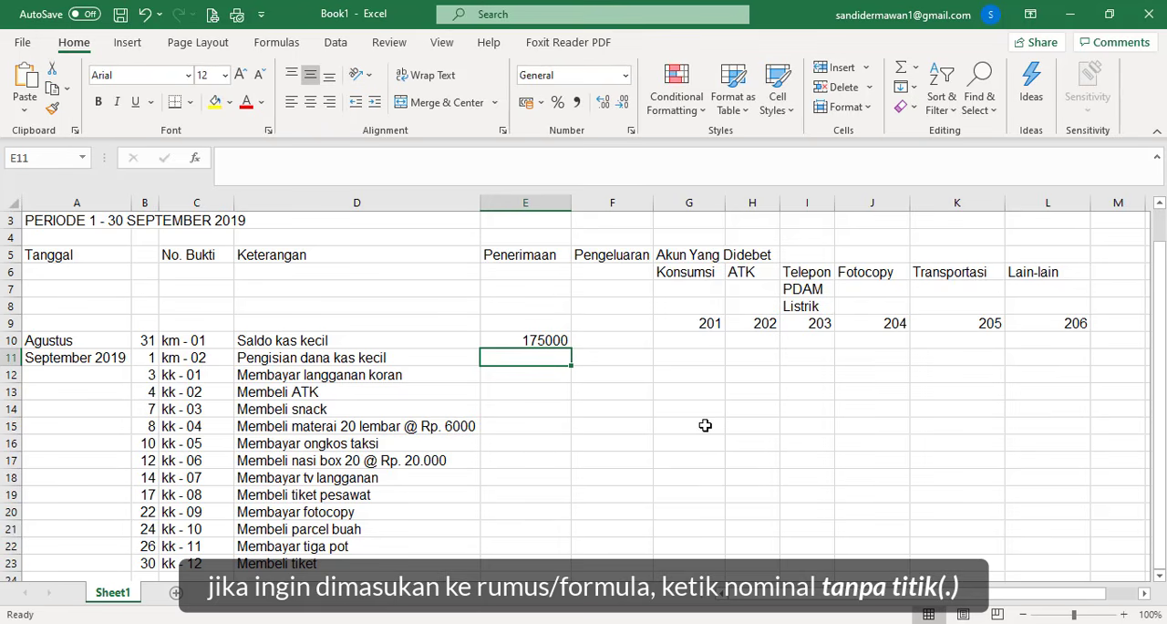
text(9825)
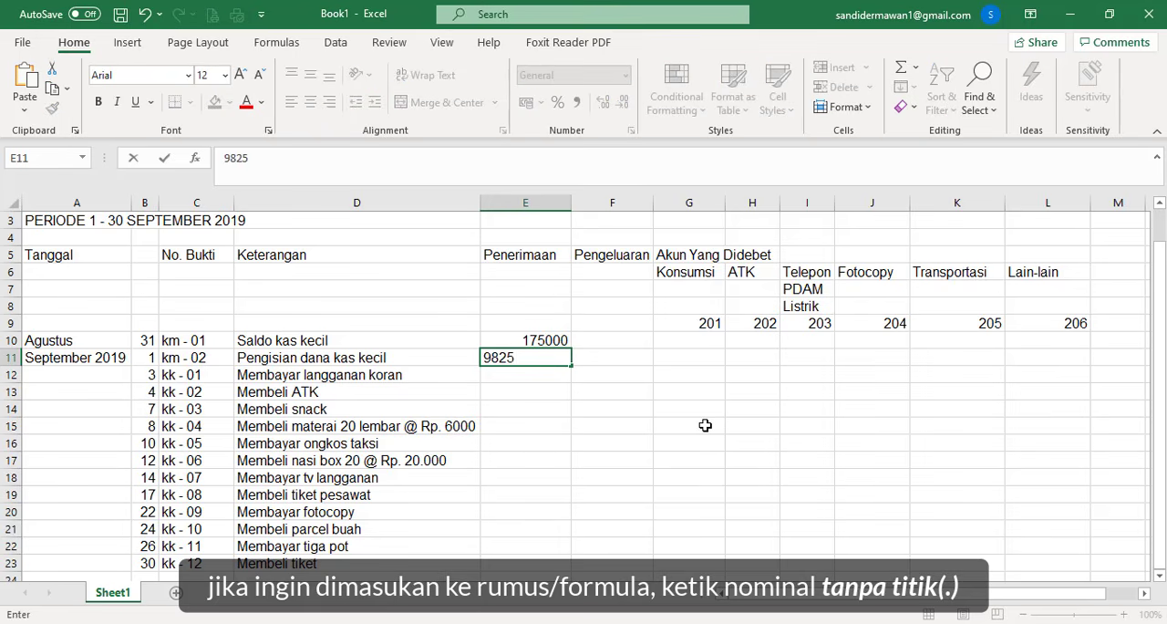
text(000)
key(Tab)
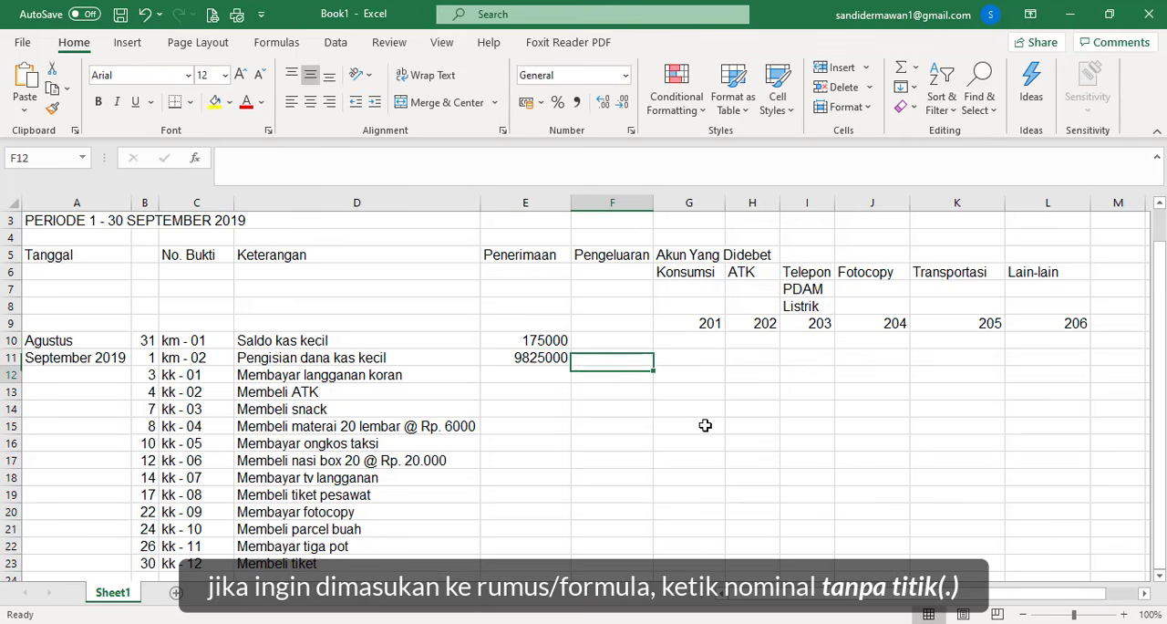
- Enter the Pengeluaran amounts 250000 in F12 for the newspaper subscription and 575000 in F13 for ATK
key(Down)
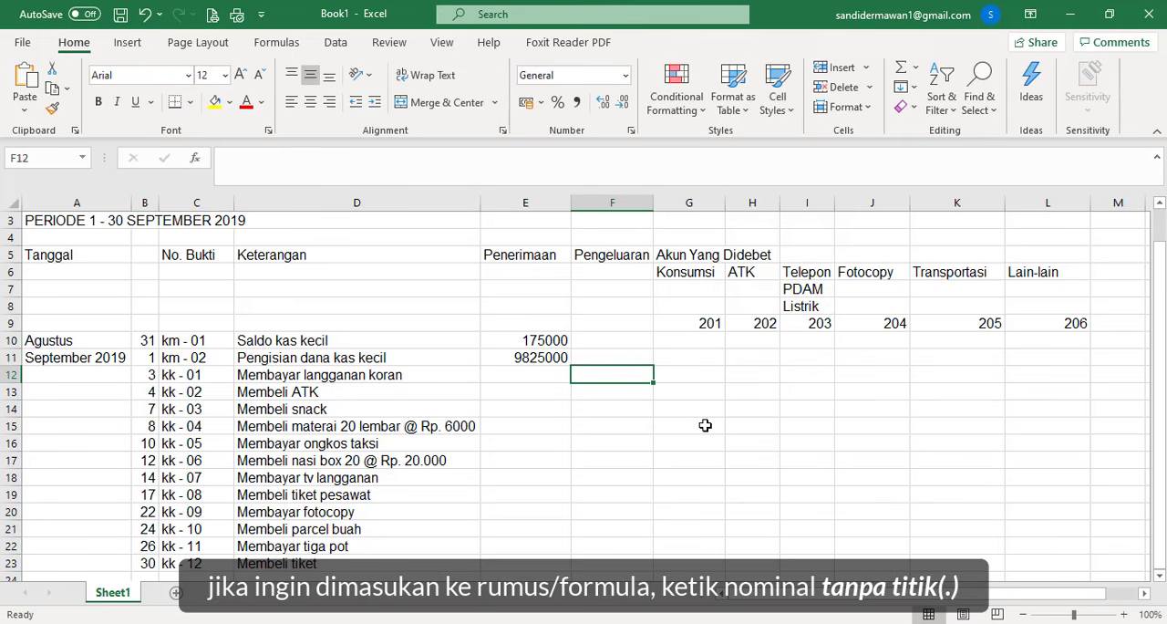
text(250000)
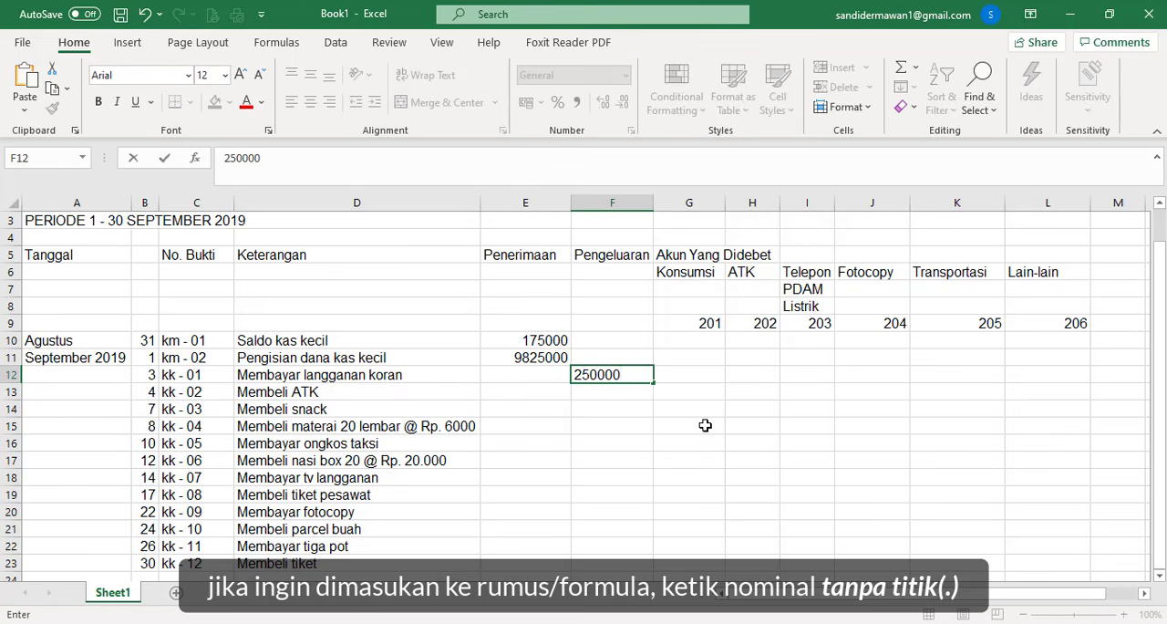
key(Return)
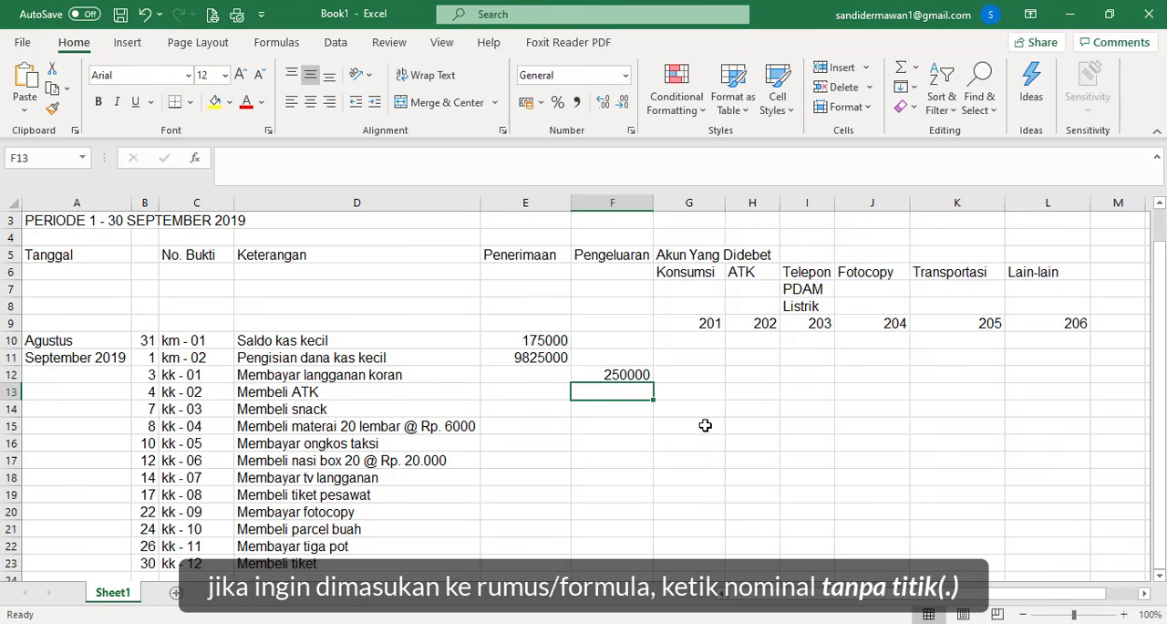
text(575000)
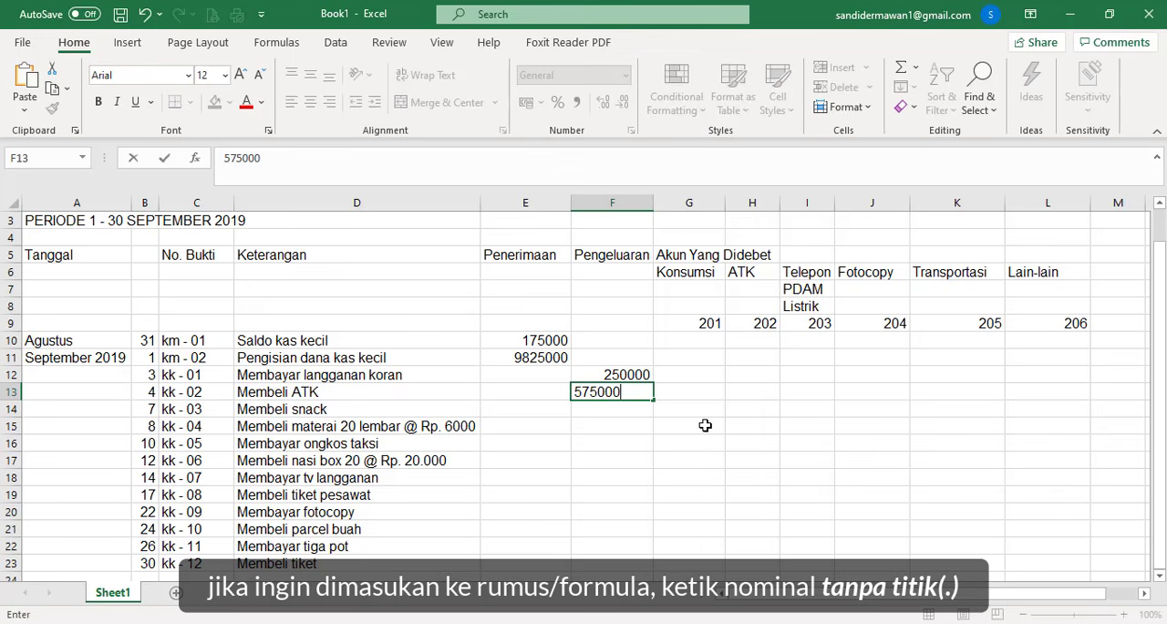
key(Return)
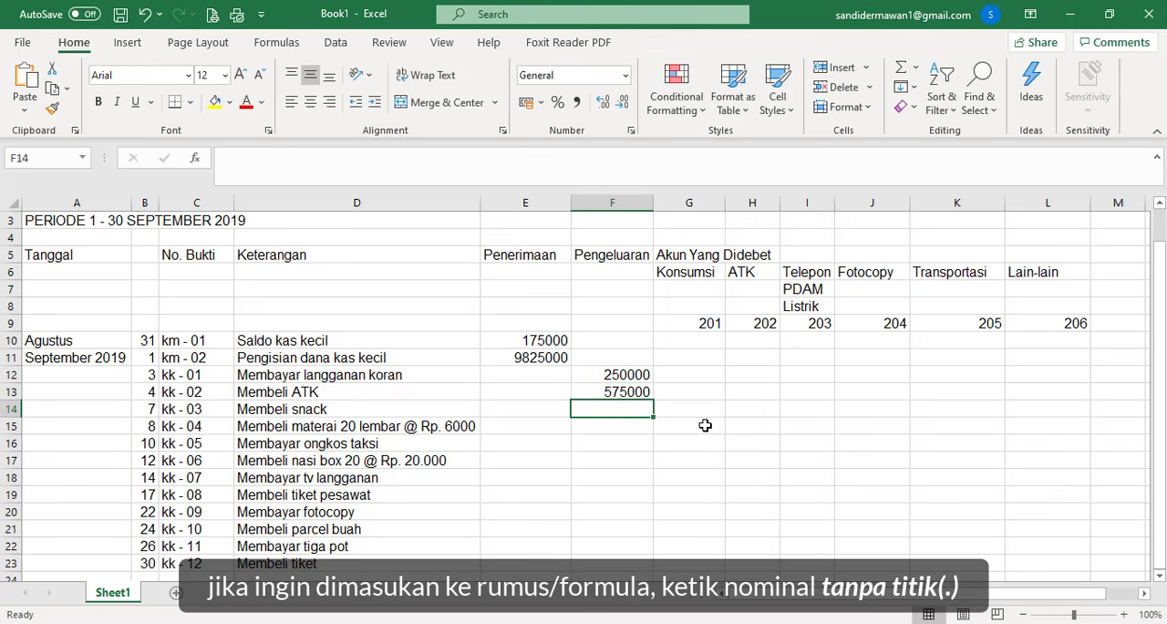
- Enter the Pengeluaran amounts 250000 in F14 for the snacks and 120000 in F15 for the materai
text(2)
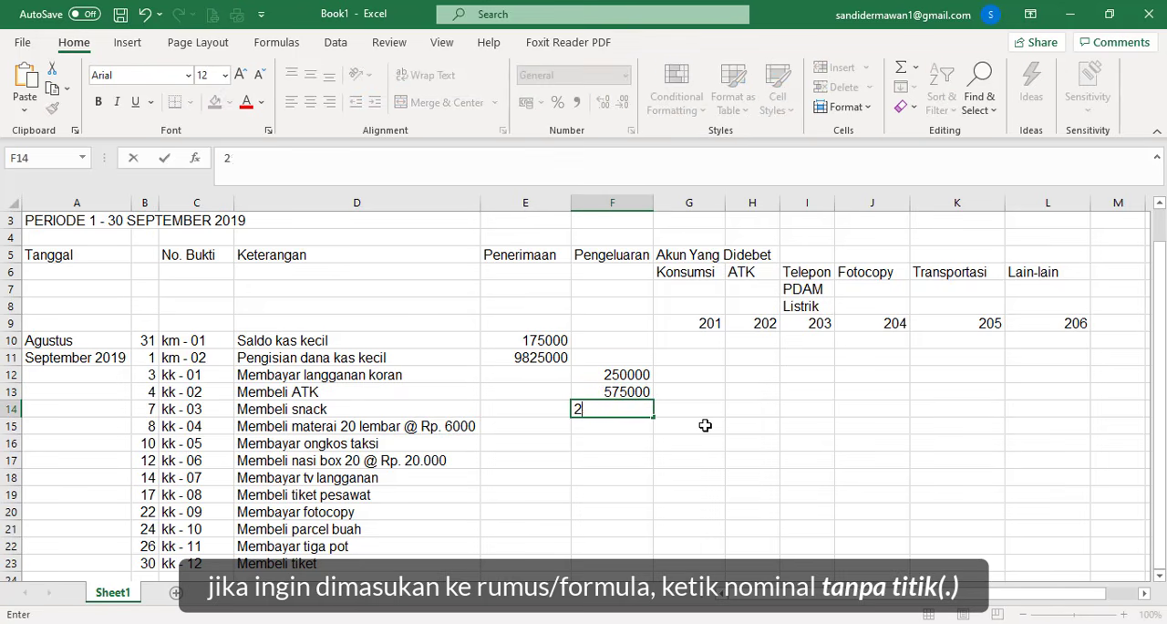
text(50000)
key(Return)
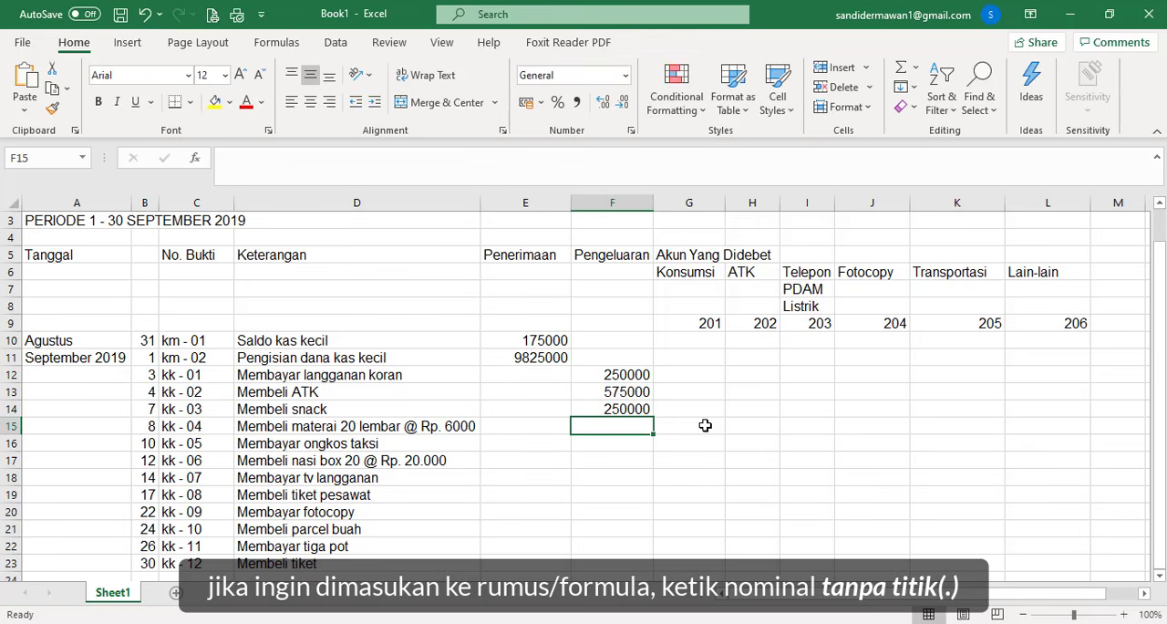
text(12)
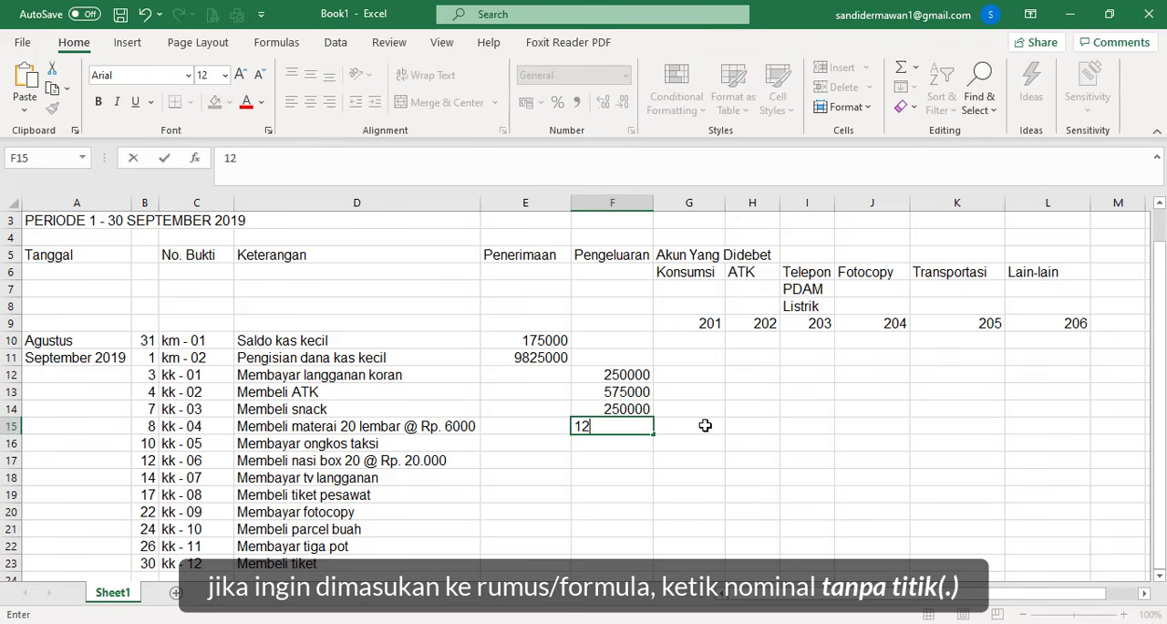
text(0000)
key(Return)
- Enter the Pengeluaran amounts 100000 in F16 for the taxi fare and 600000 in F17 for the nasi box
text(100)
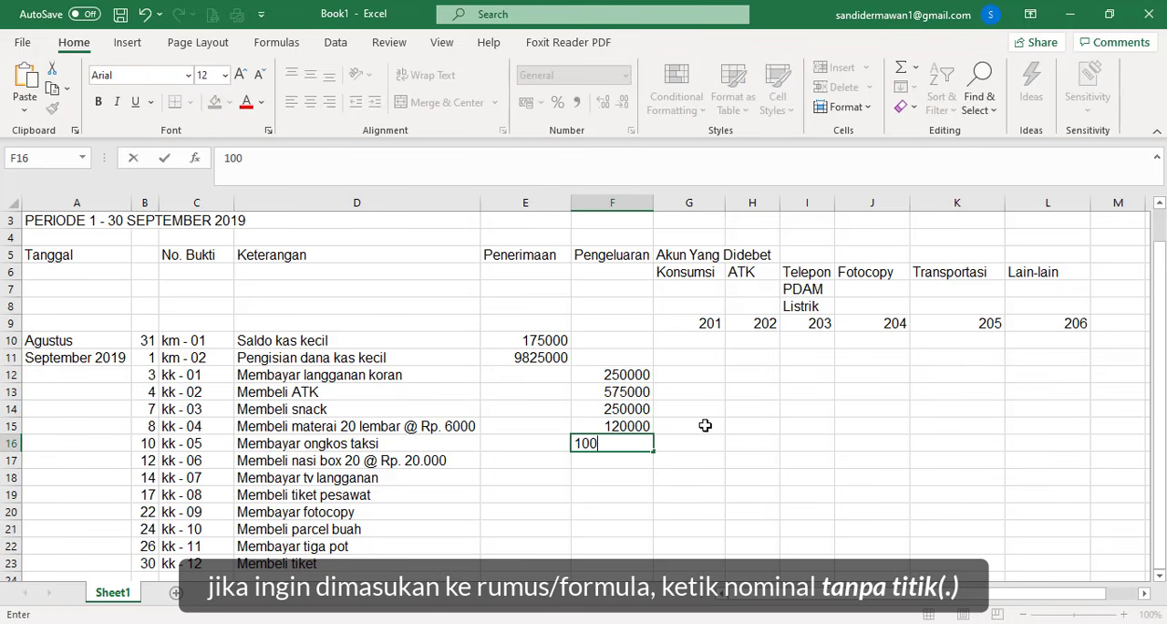
text(000)
key(Return)
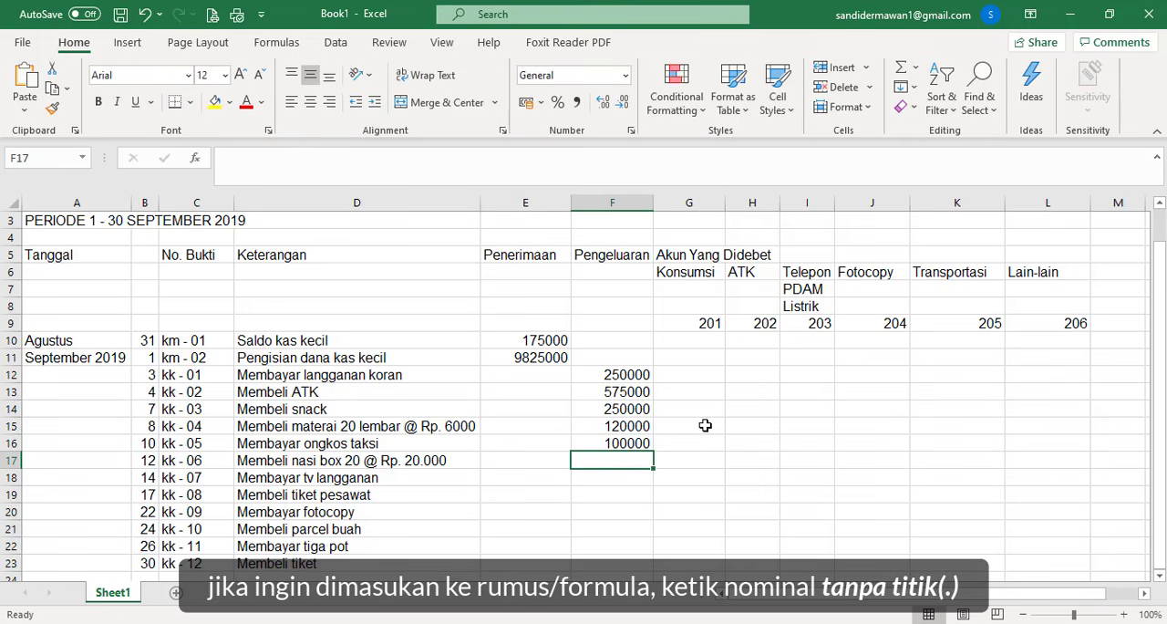
text(600000)
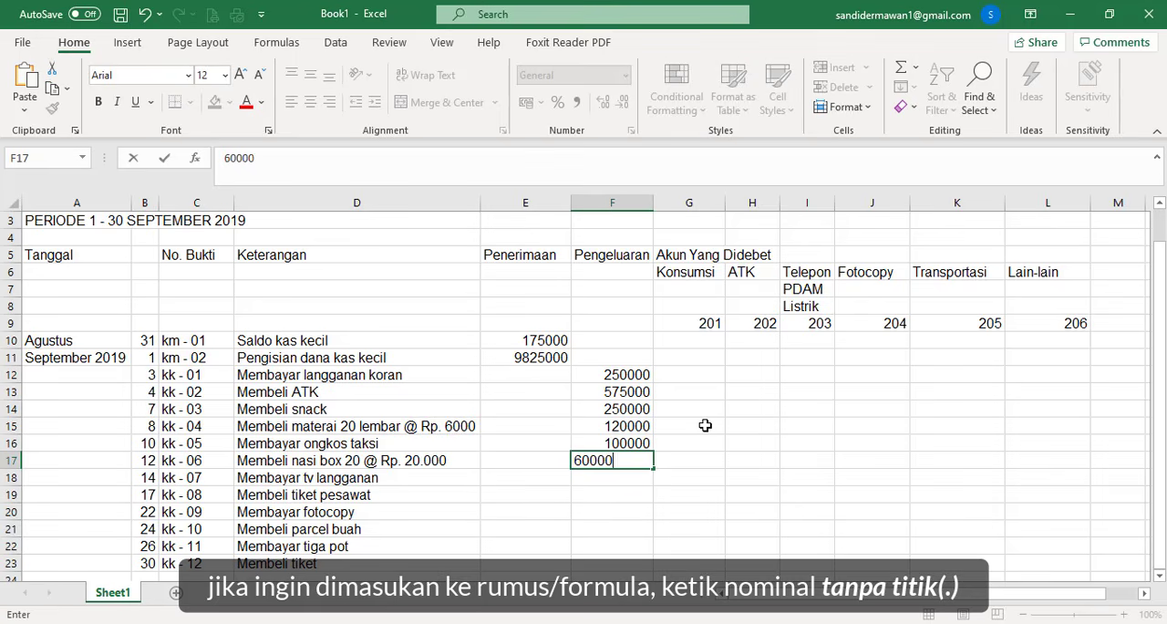
key(Return)
- Enter the Pengeluaran amounts 350000 in F18 for the TV subscription and 2600000 in F19 for the plane ticket
text(35)
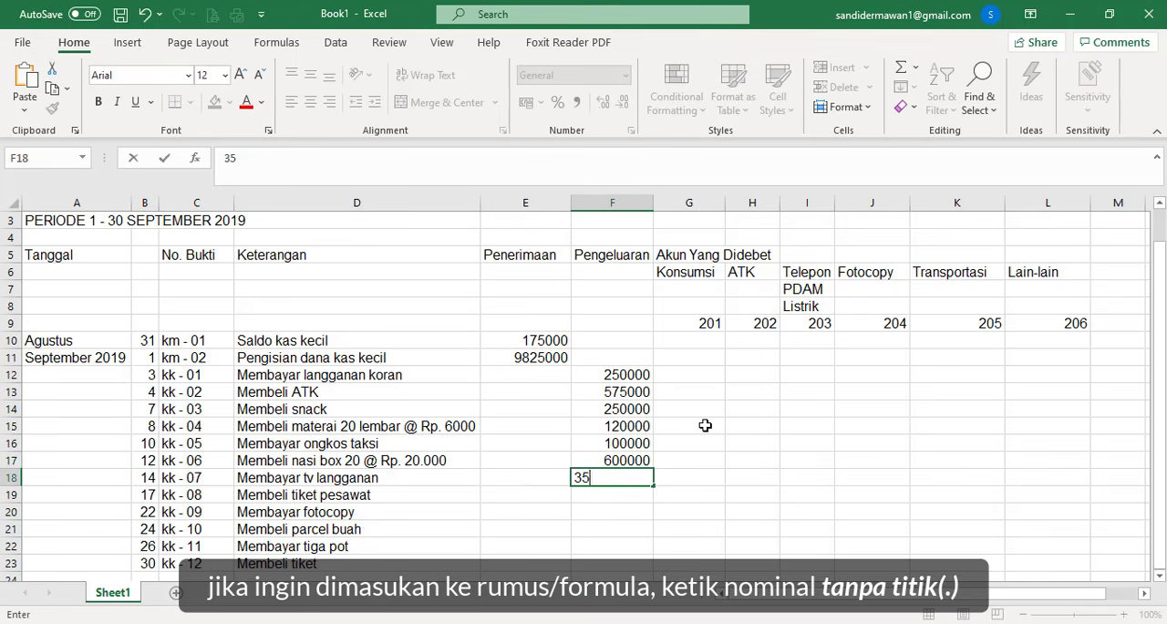
text(0000)
key(Return)
text(26)
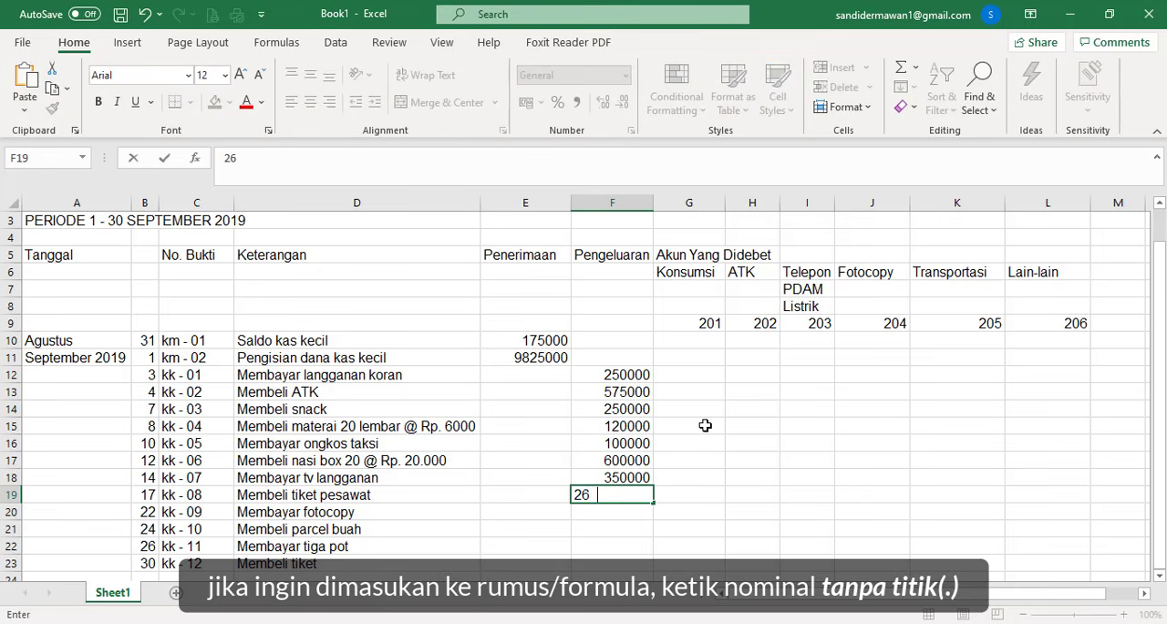
text(00000)
key(Return)
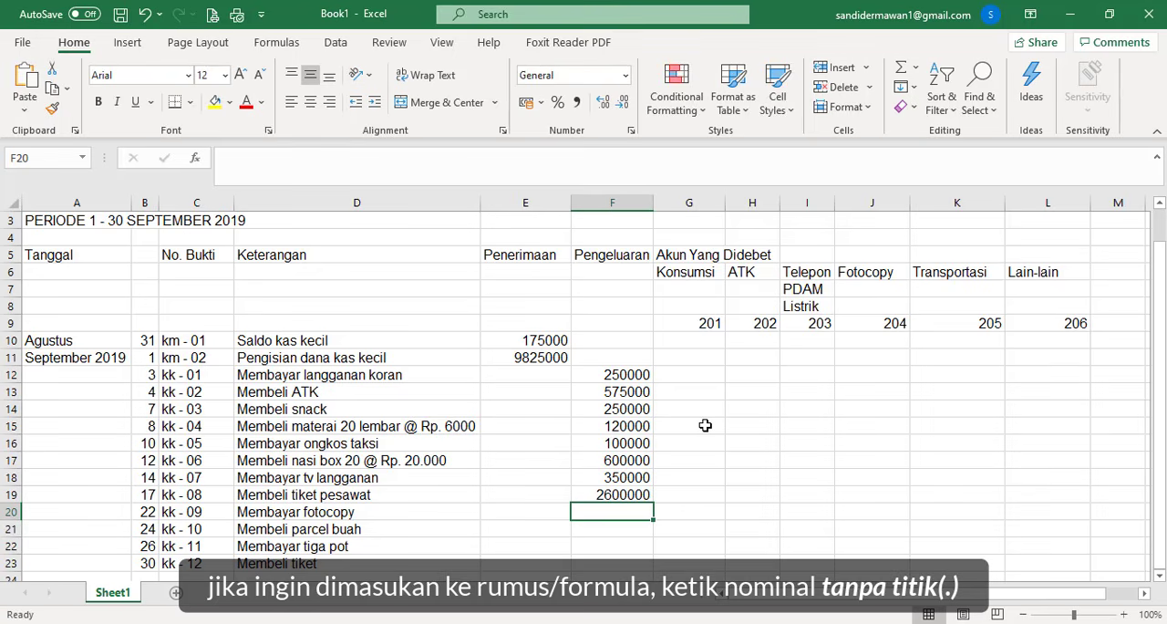
- Enter the Pengeluaran amounts 165000, 750000 and 100000 in F20:F22 for vouchers kk - 09 through kk - 11
text(165000)
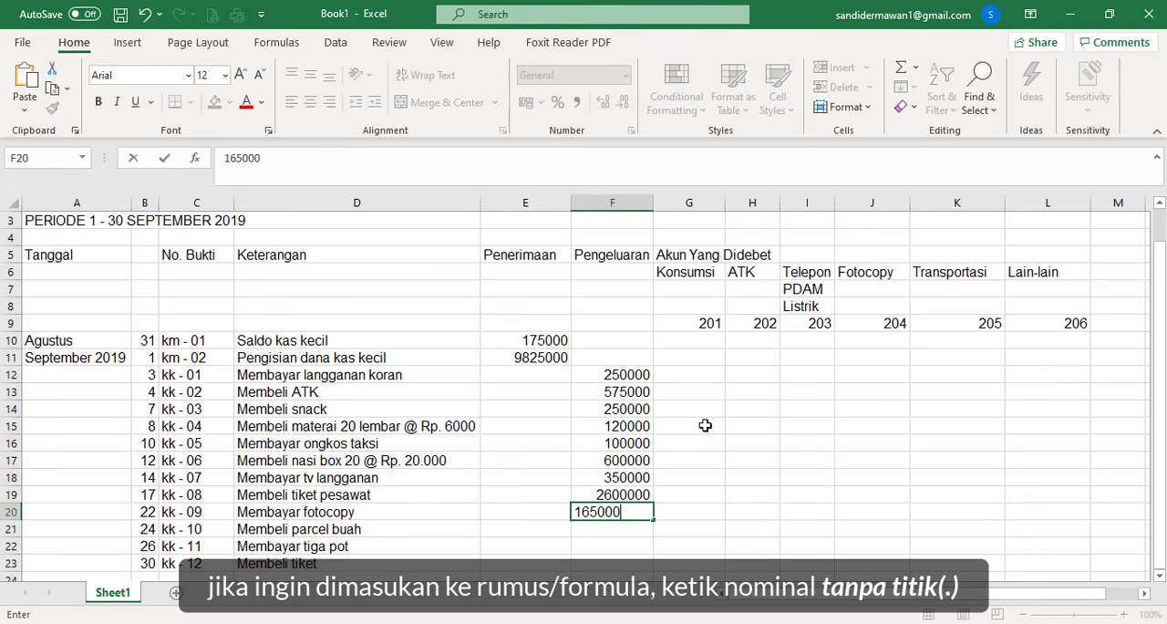
key(Return)
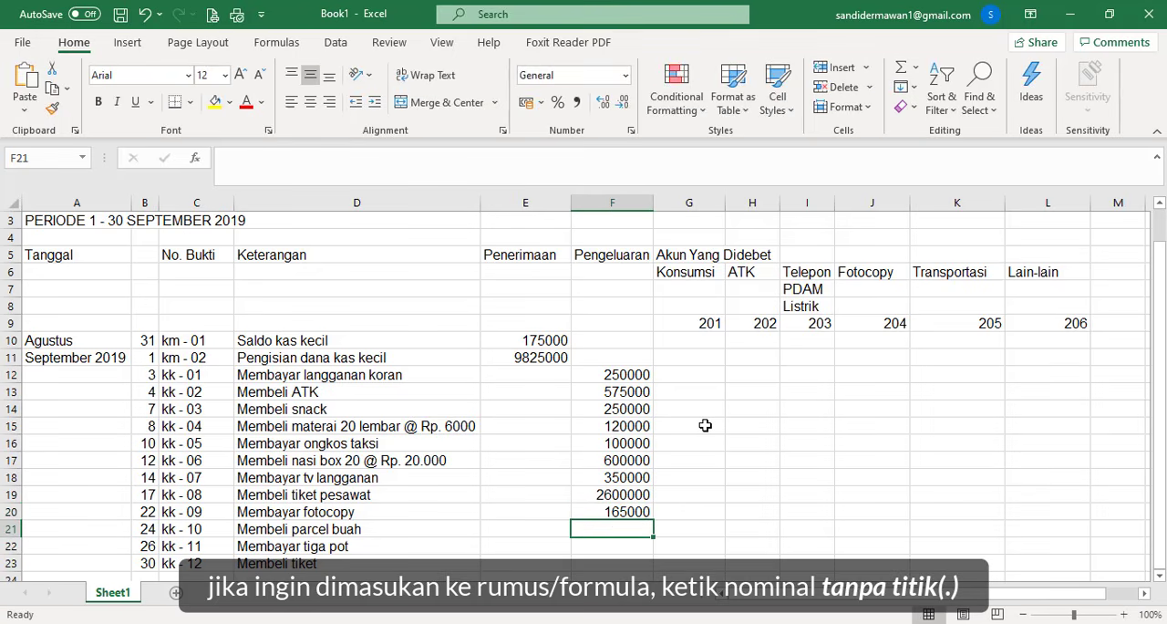
text(750000)
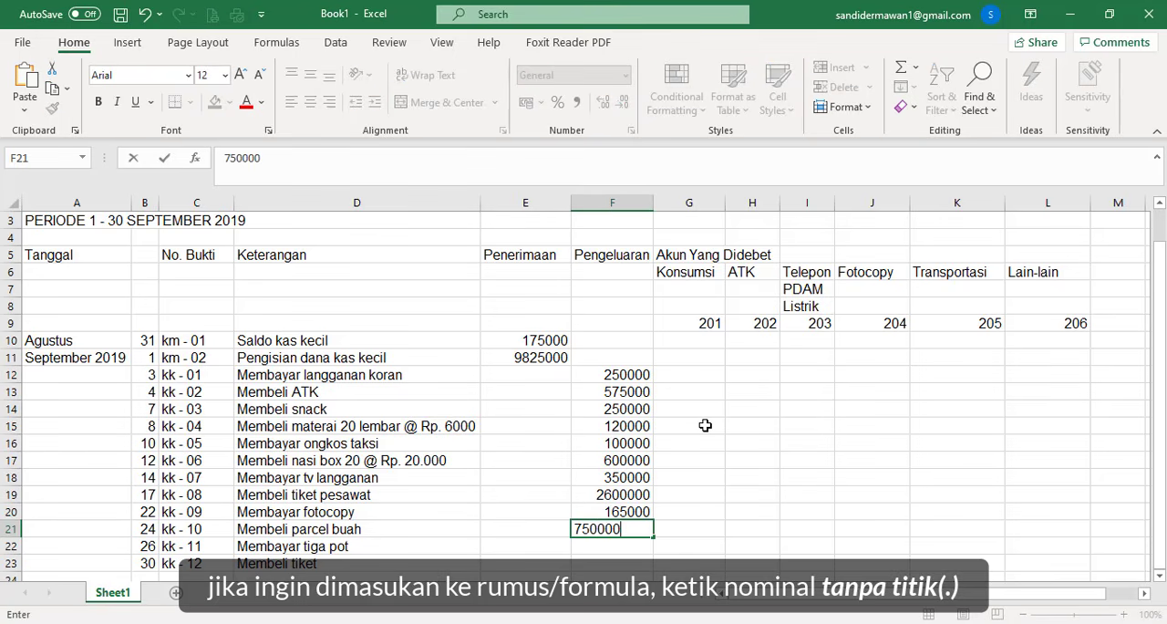
key(Return)
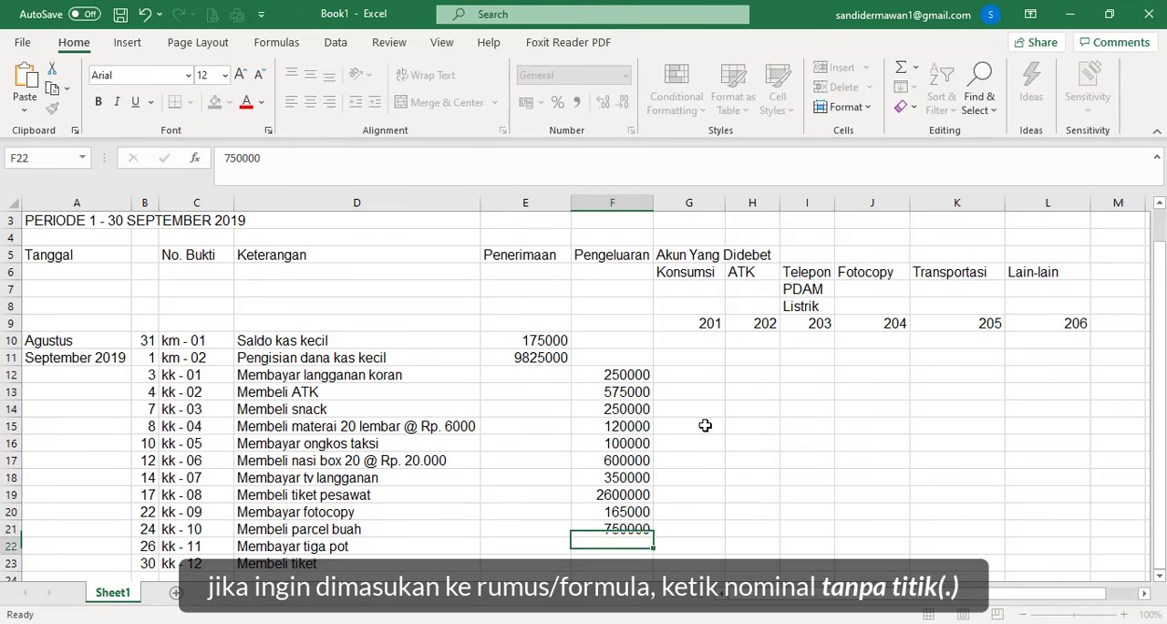
text(100000)
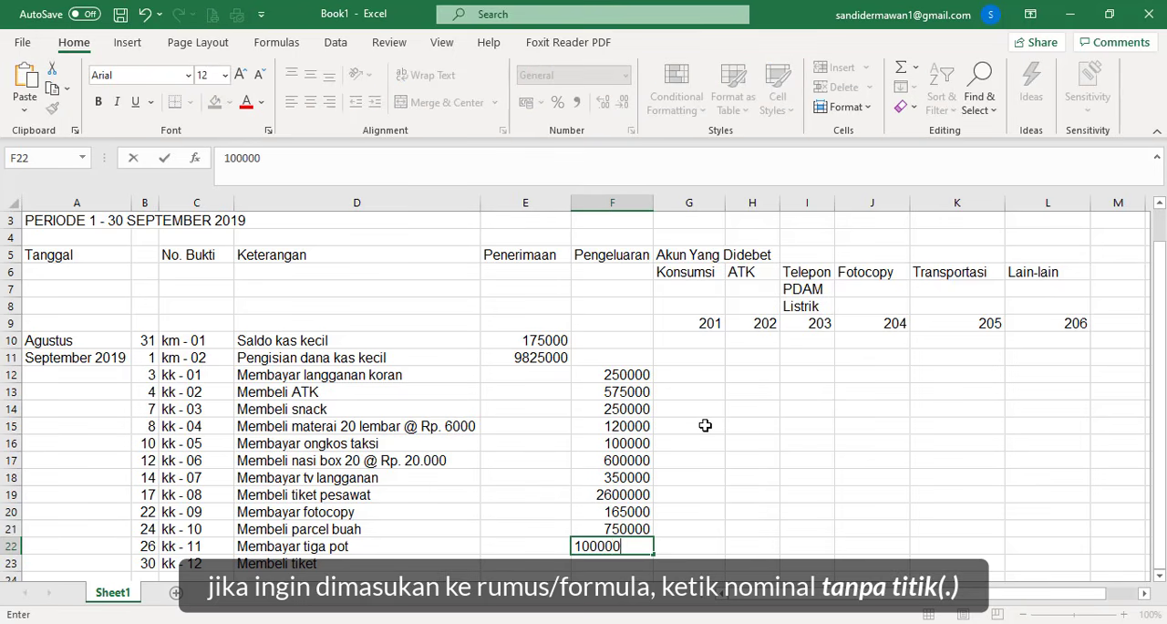
key(Return)
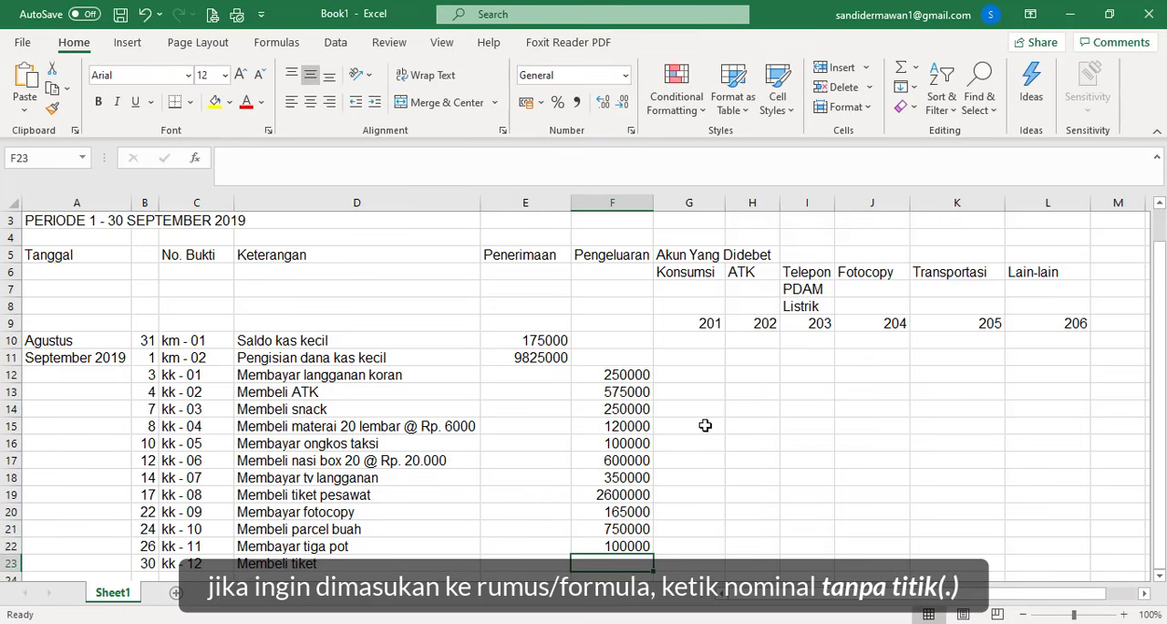
- Enter the Pengeluaran amount 400000 in F23 for the ticket under voucher kk - 12
text(400000)
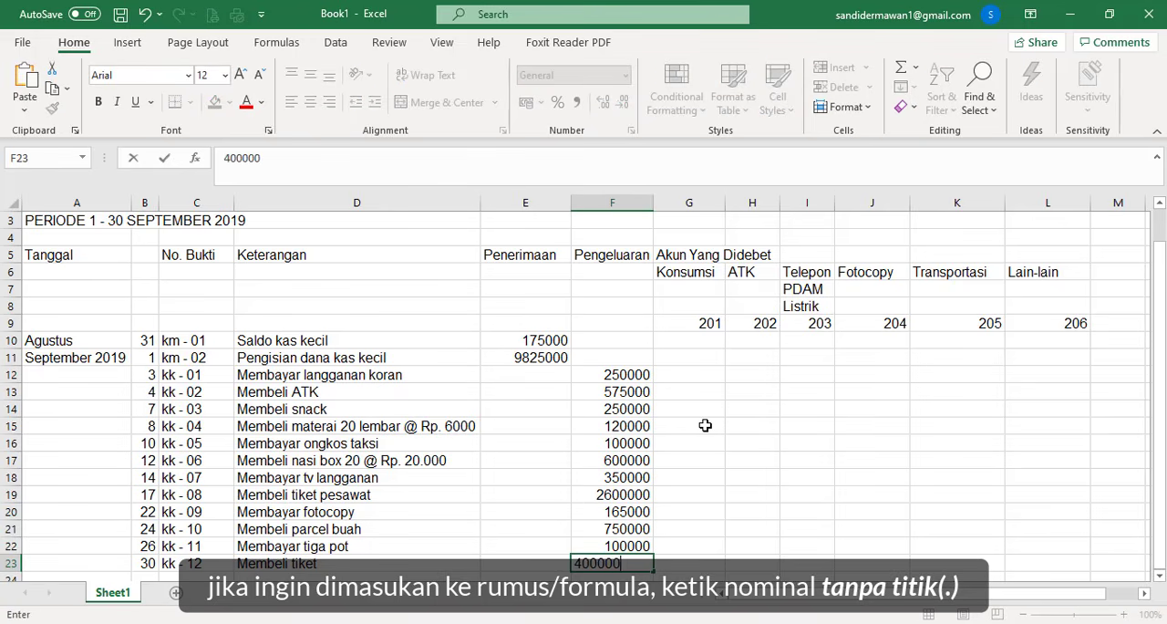
click(704, 425)
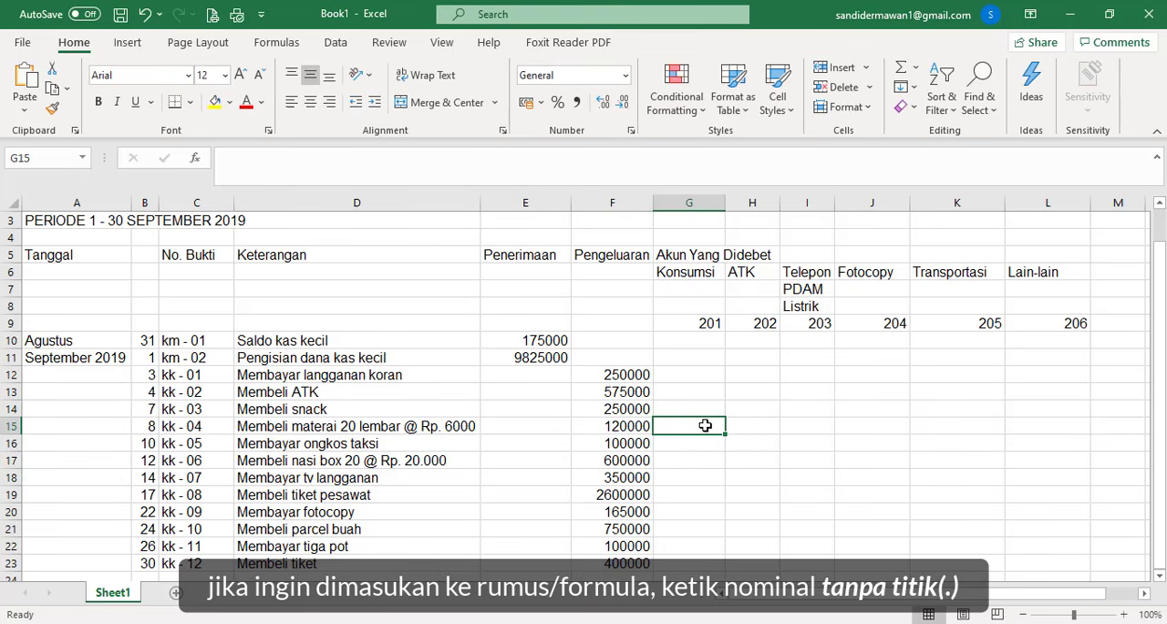
- Copy the snack amount from F14 to G14 and the nasi box amount from F17 to G17 in the Konsumsi column
click(636, 407)
key(ctrl+c)
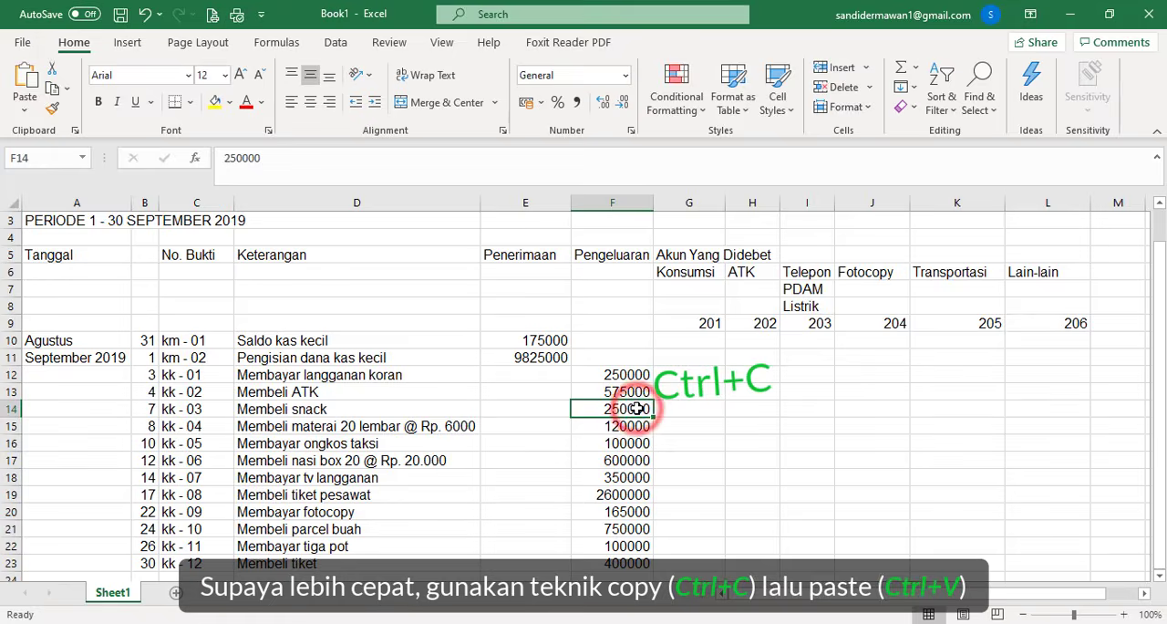
click(663, 412)
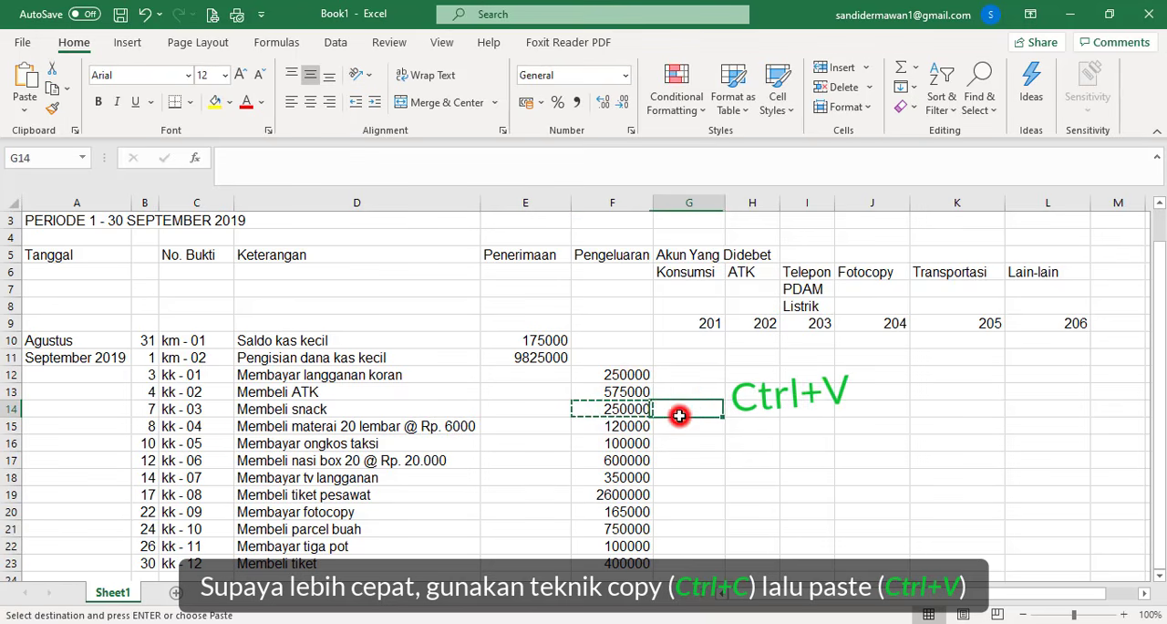
key(ctrl+v)
click(626, 460)
key(ctrl+c)
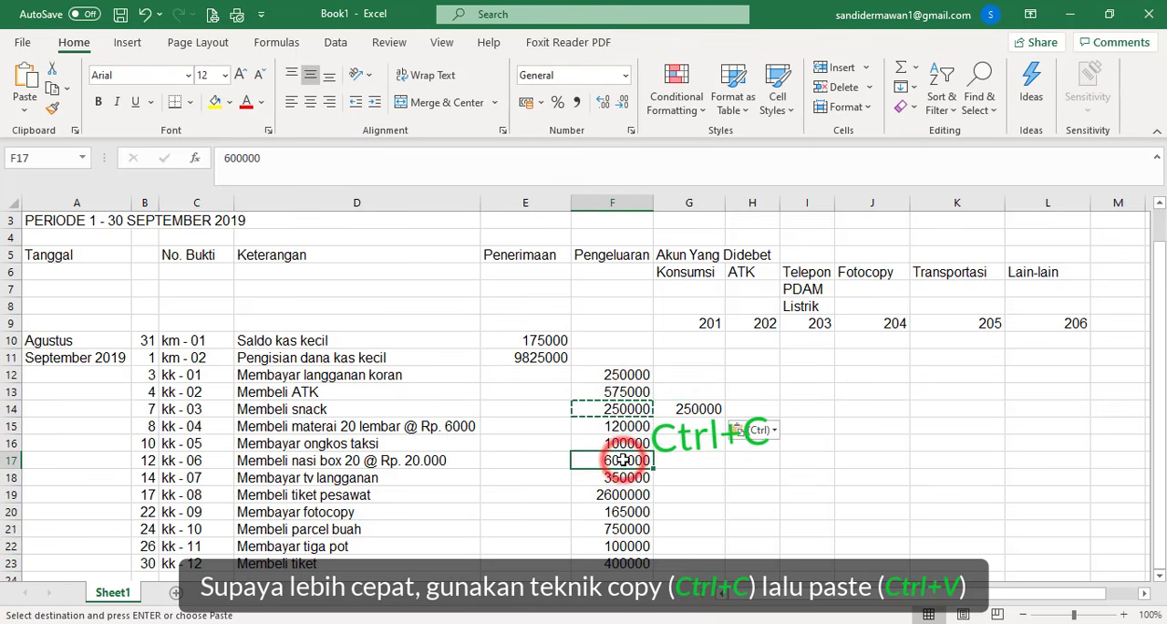
click(676, 458)
key(ctrl+v)
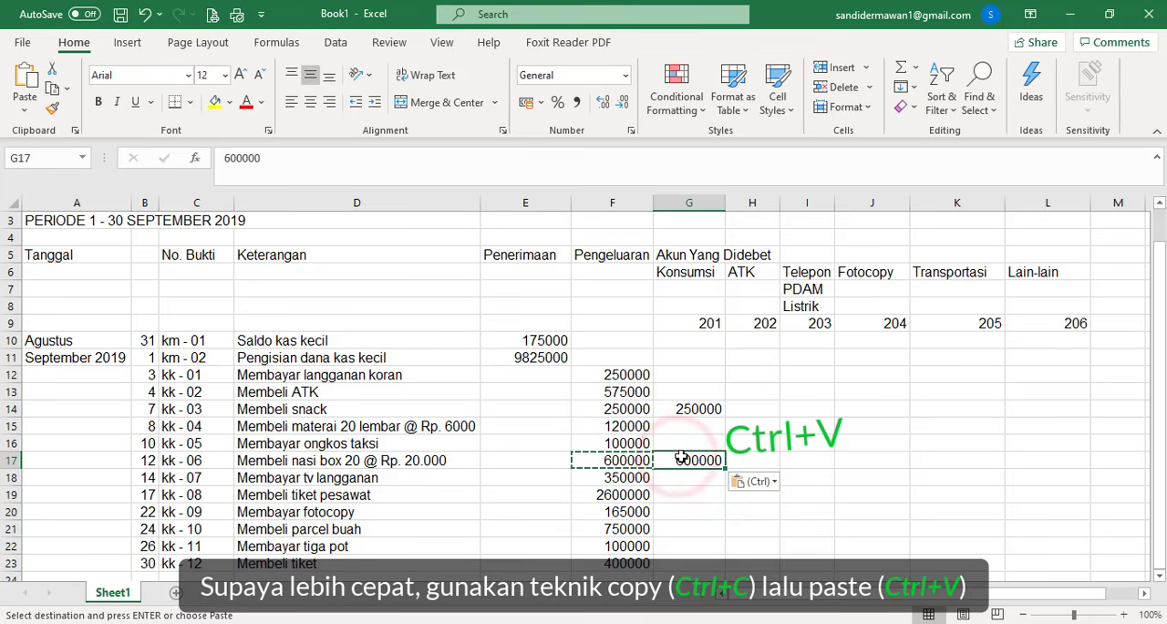
- Copy the ATK amount from F13 to H13 under ATK and the fotocopy amount from F20 to J20 under Fotocopy
click(628, 392)
key(ctrl+c)
click(740, 391)
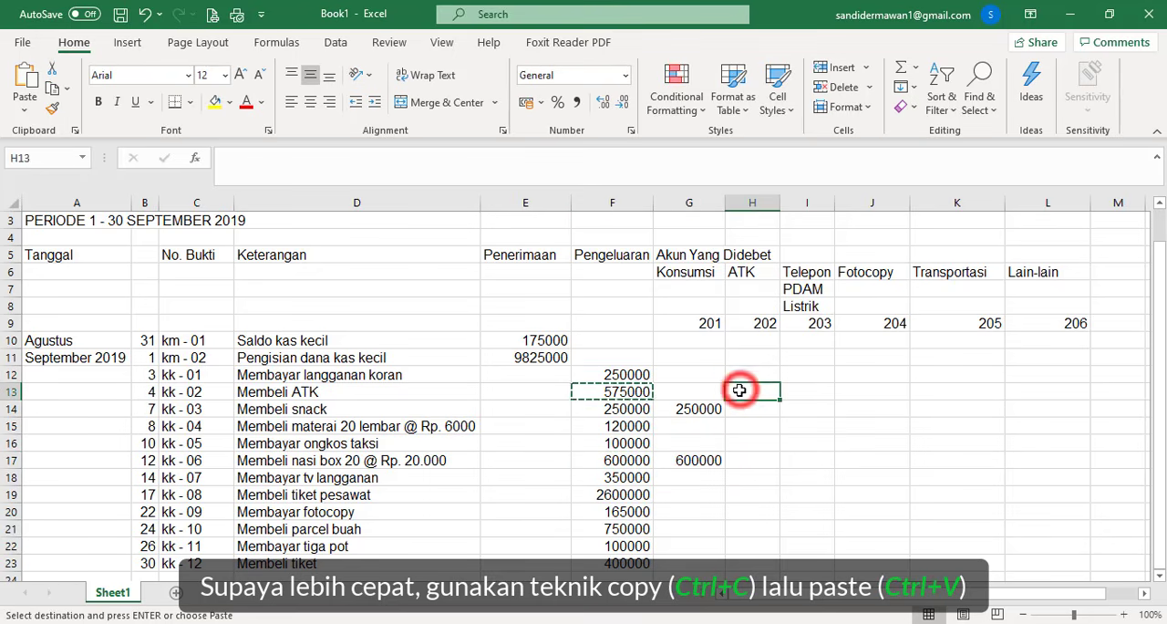
key(ctrl+v)
click(637, 511)
key(ctrl+c)
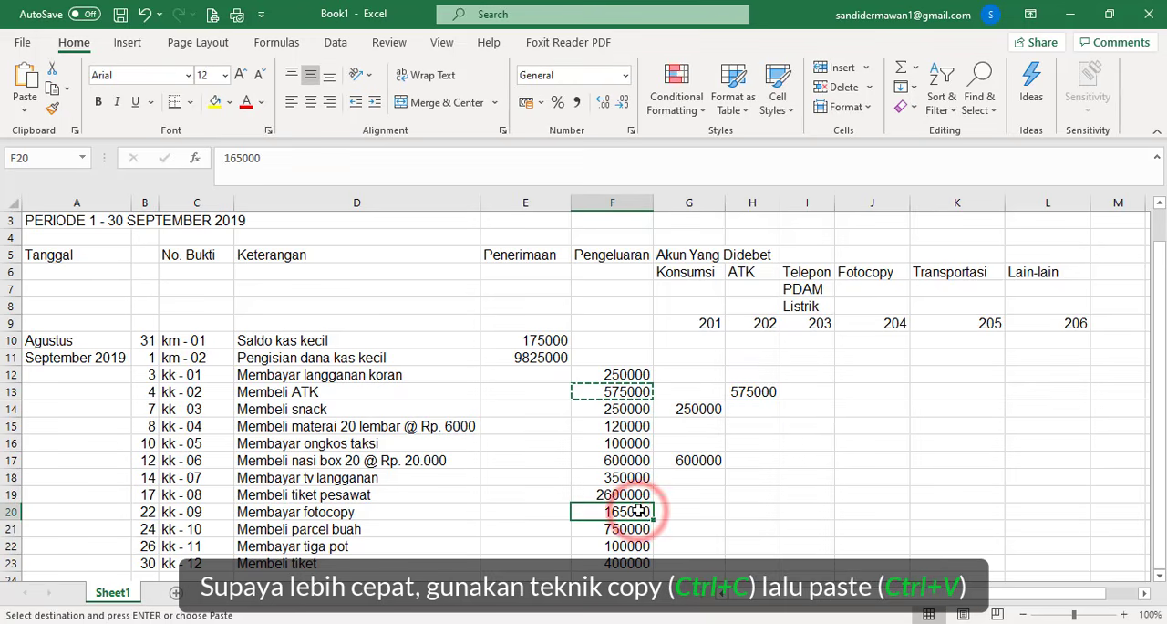
click(863, 507)
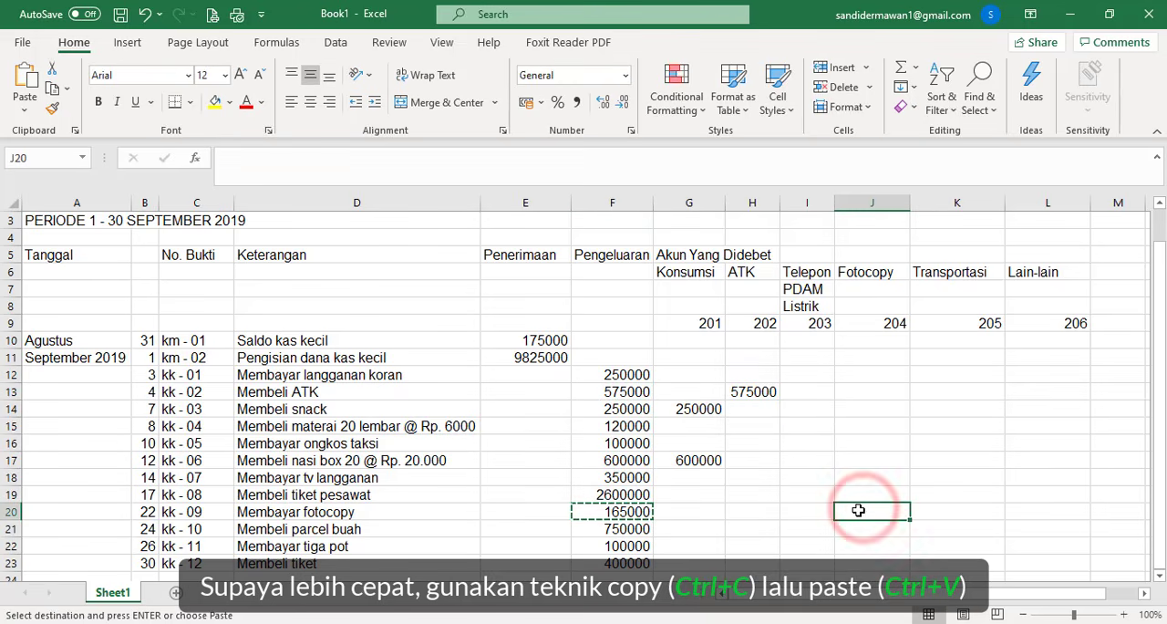
key(ctrl+v)
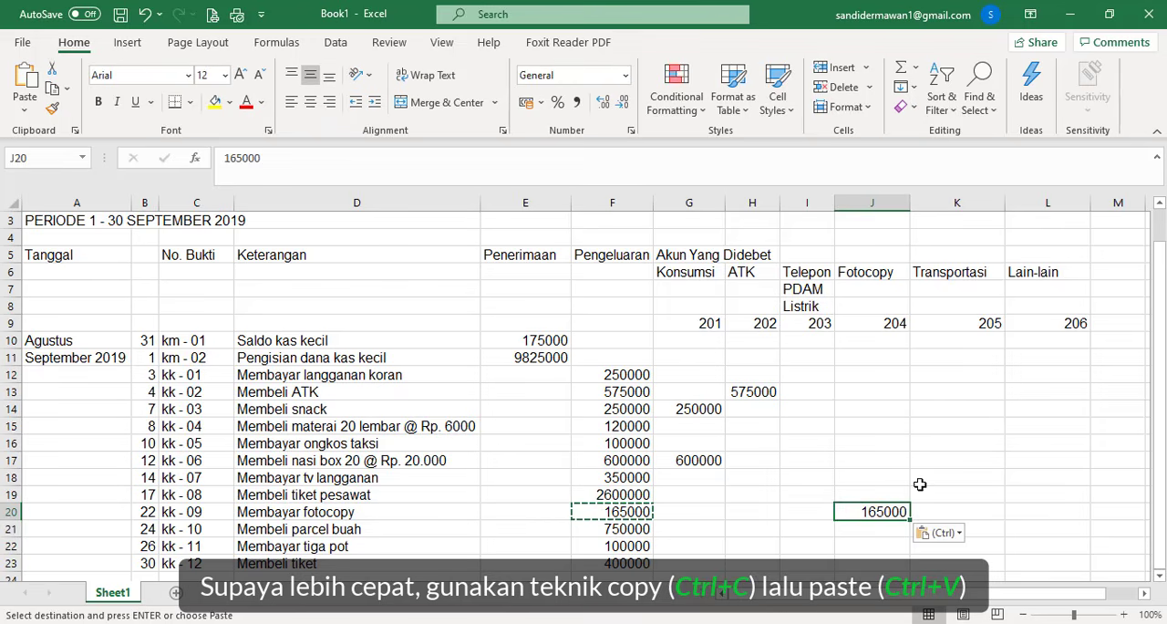
- Copy the 100000 taxi fare from F16 into K16 and K22 in the Transportasi column
click(626, 440)
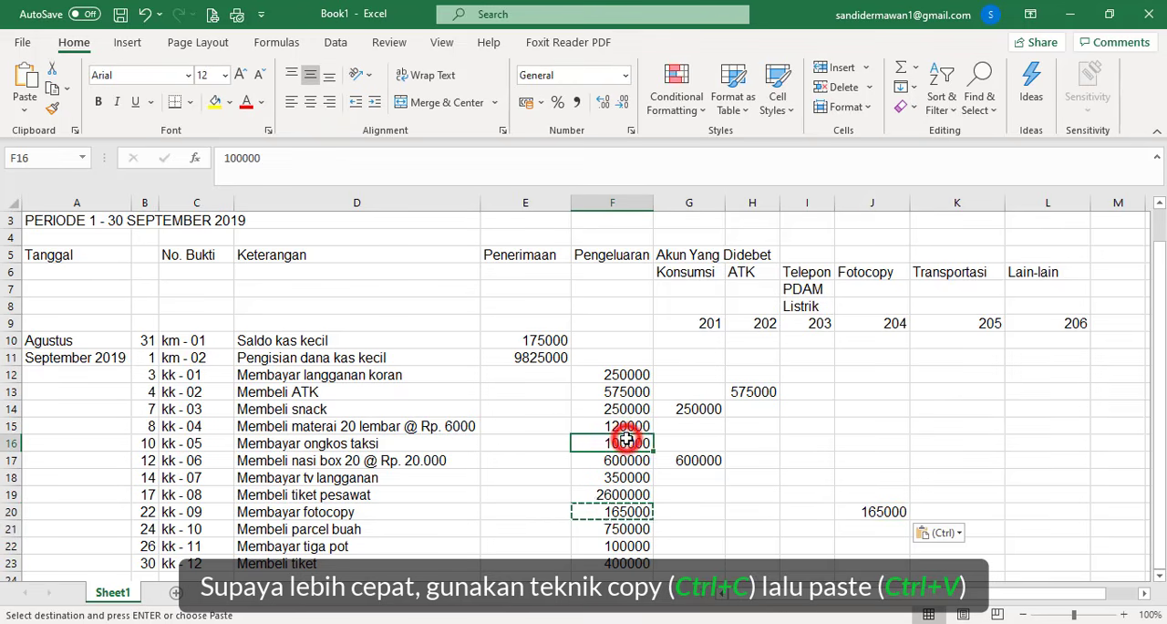
key(ctrl+c)
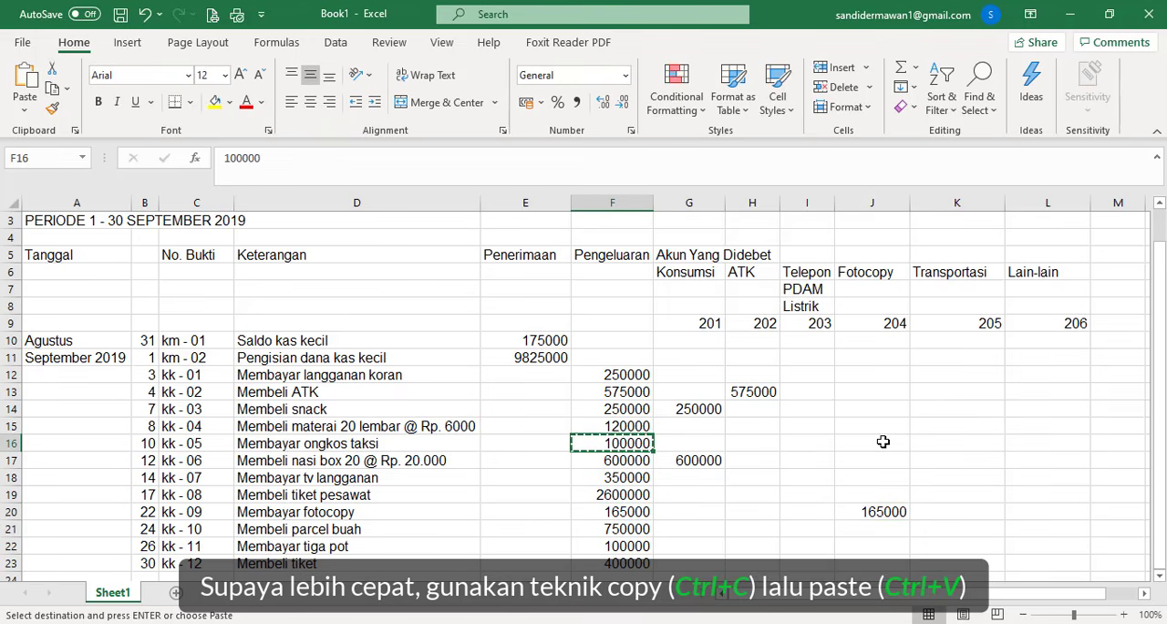
click(949, 445)
key(ctrl+v)
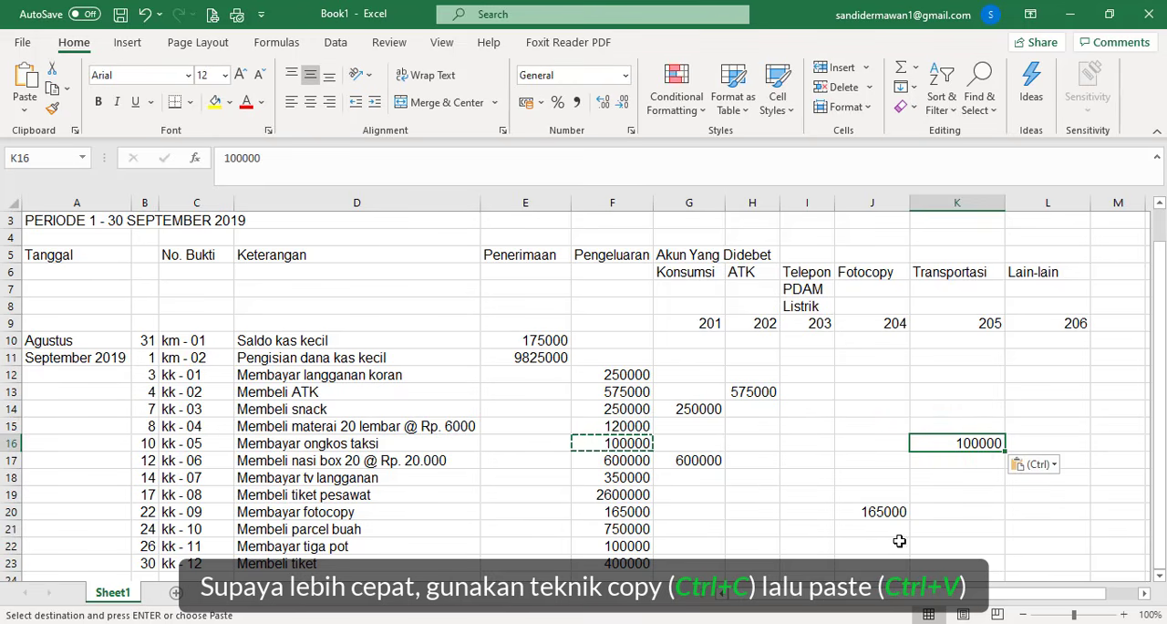
click(946, 544)
key(ctrl+v)
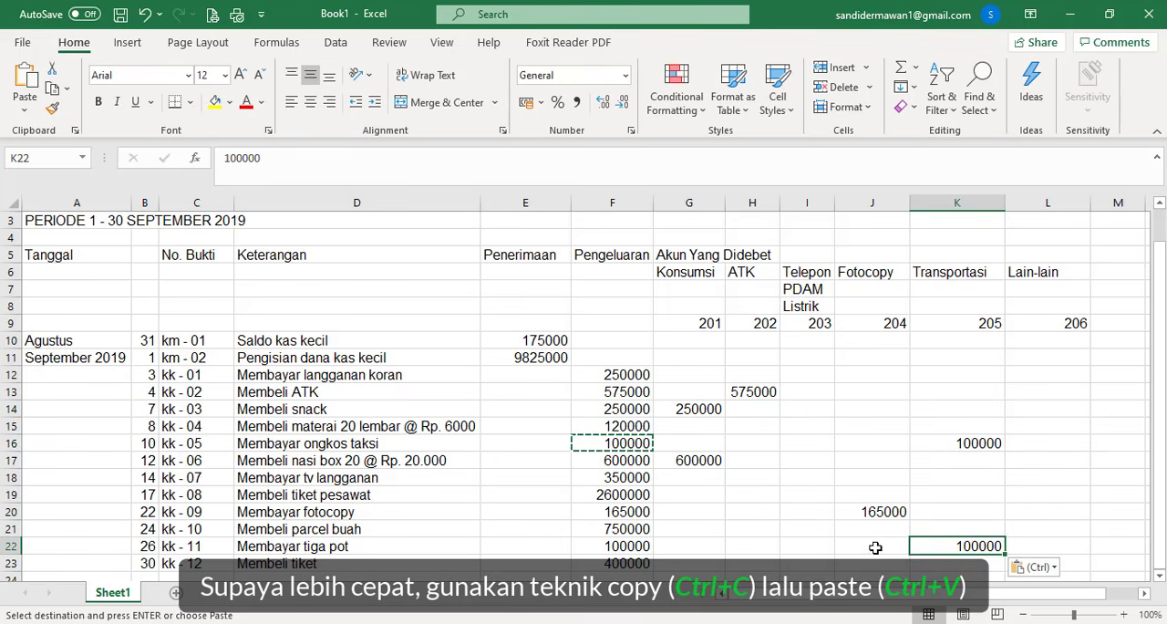
- Copy the newspaper subscription amount from F12 to L12 and the materai amount from F15 to L15 in the Lain-lain column
click(637, 375)
key(ctrl+c)
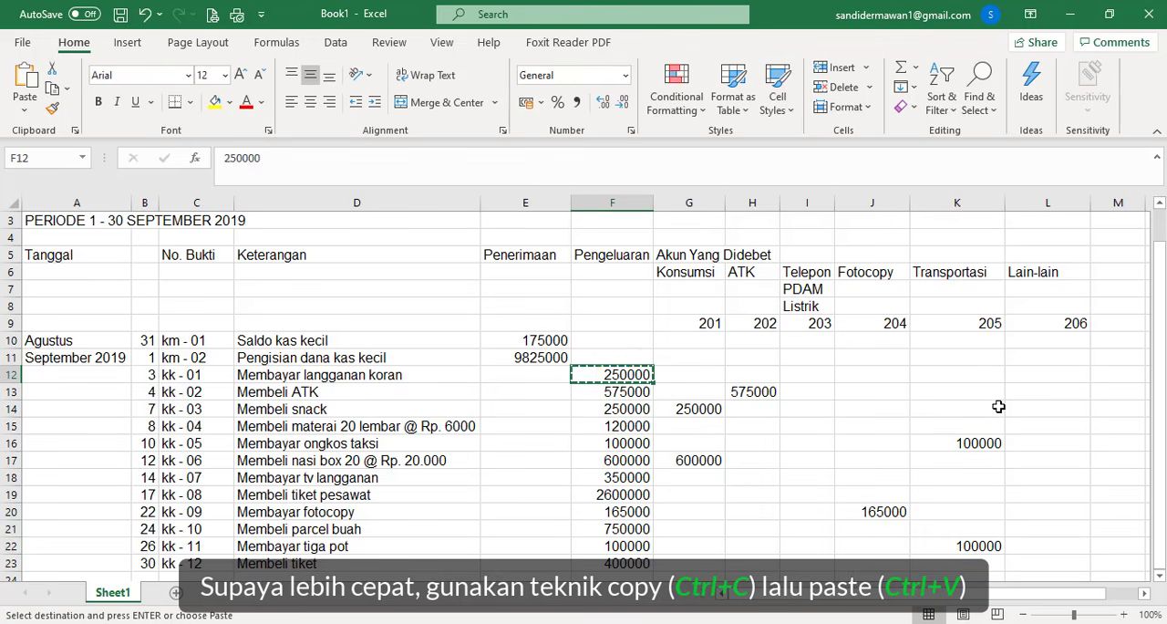
click(1022, 376)
key(ctrl+v)
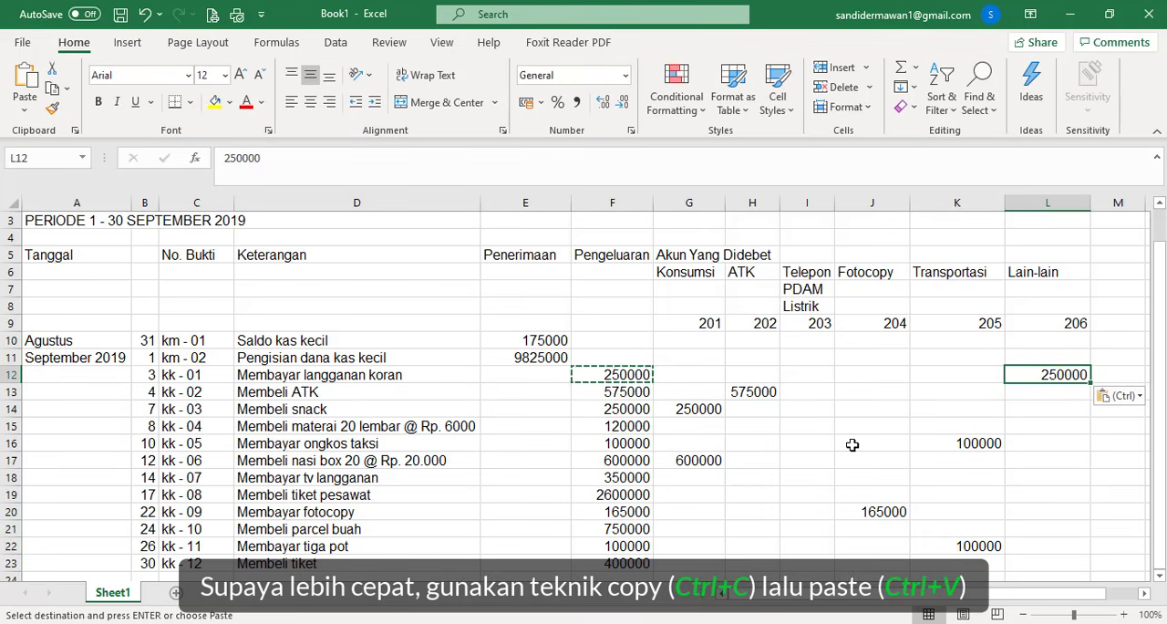
click(627, 426)
key(ctrl+c)
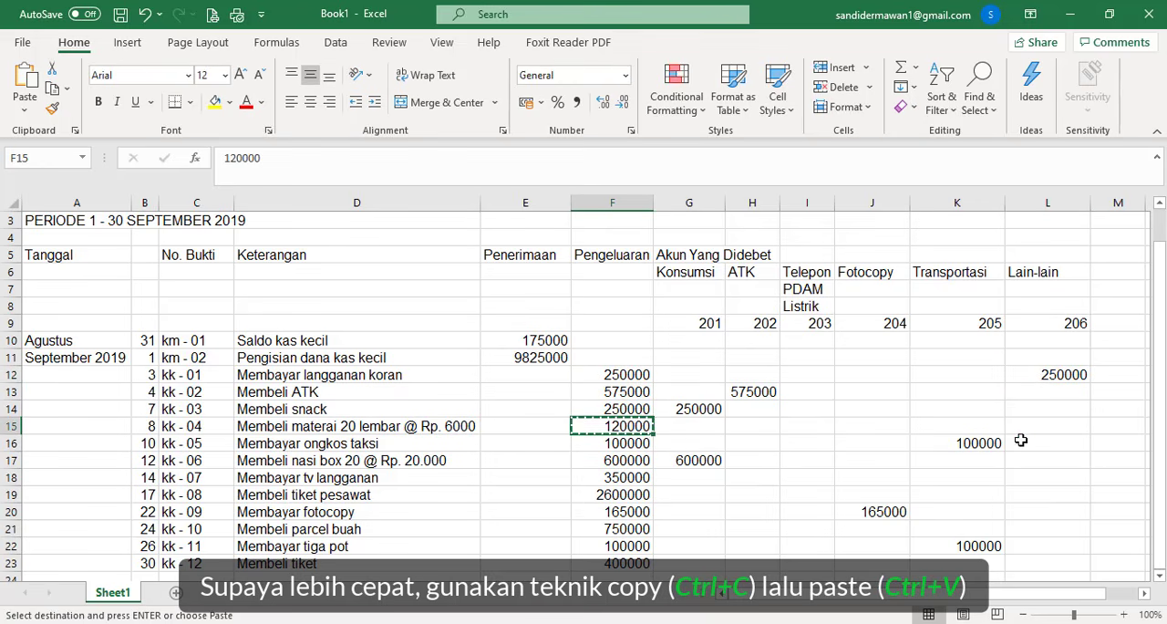
click(1046, 425)
key(ctrl+v)
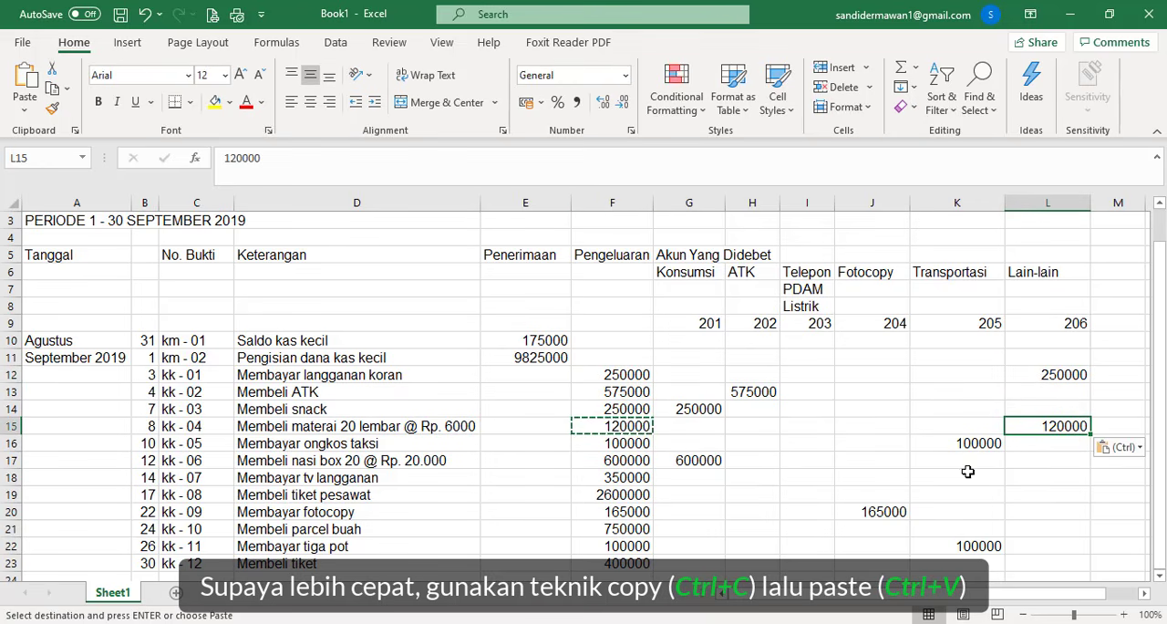
- Copy the TV subscription amount from F18 to L18 and the plane ticket amount from F19 to L19 under Lain-lain
click(633, 477)
key(ctrl+c)
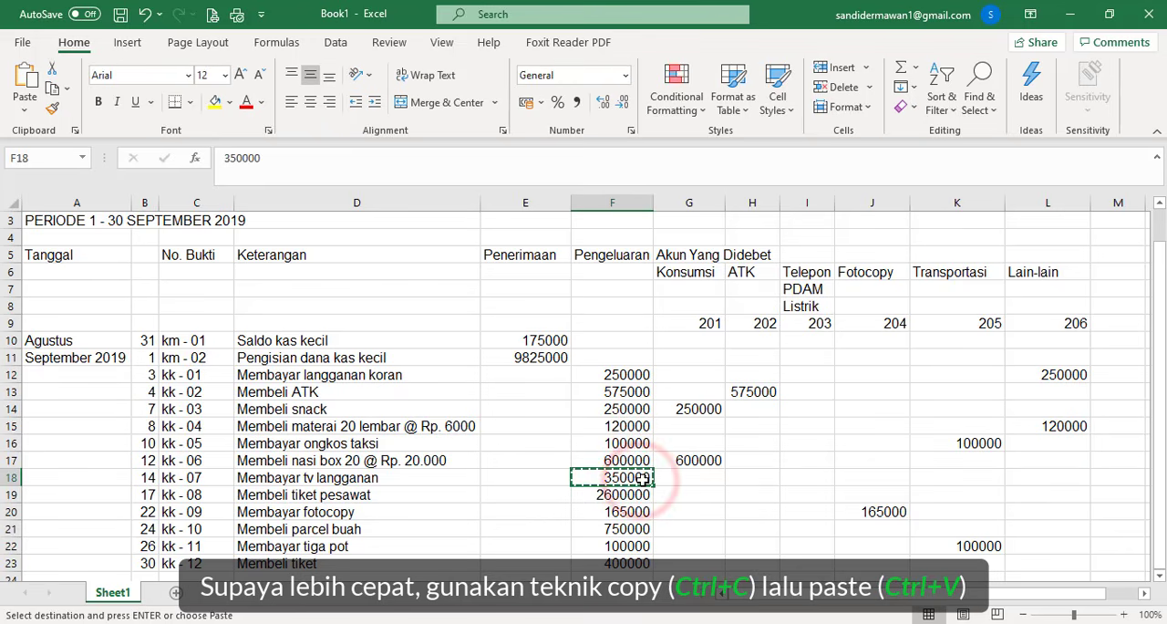
click(1042, 477)
key(ctrl+v)
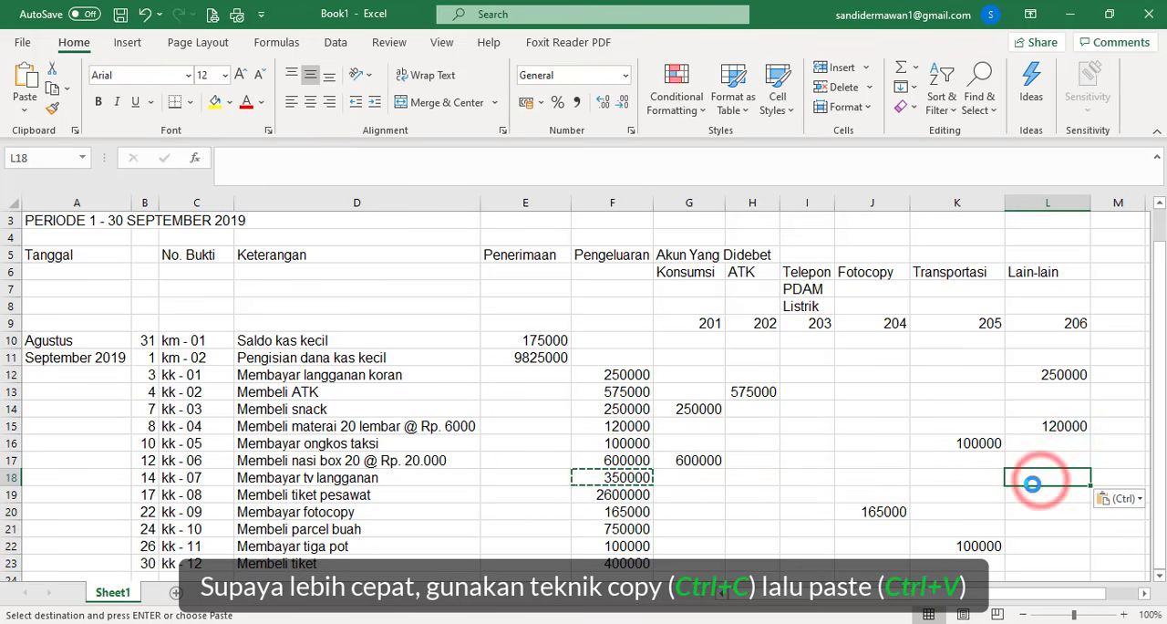
click(629, 493)
key(ctrl+c)
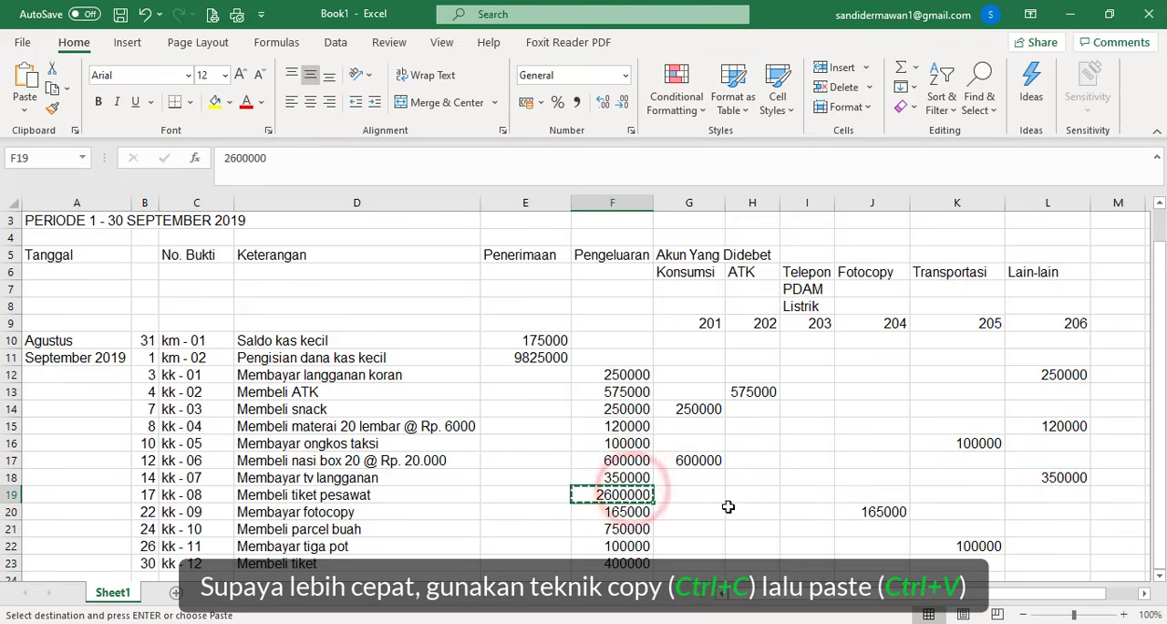
click(1034, 493)
key(ctrl+v)
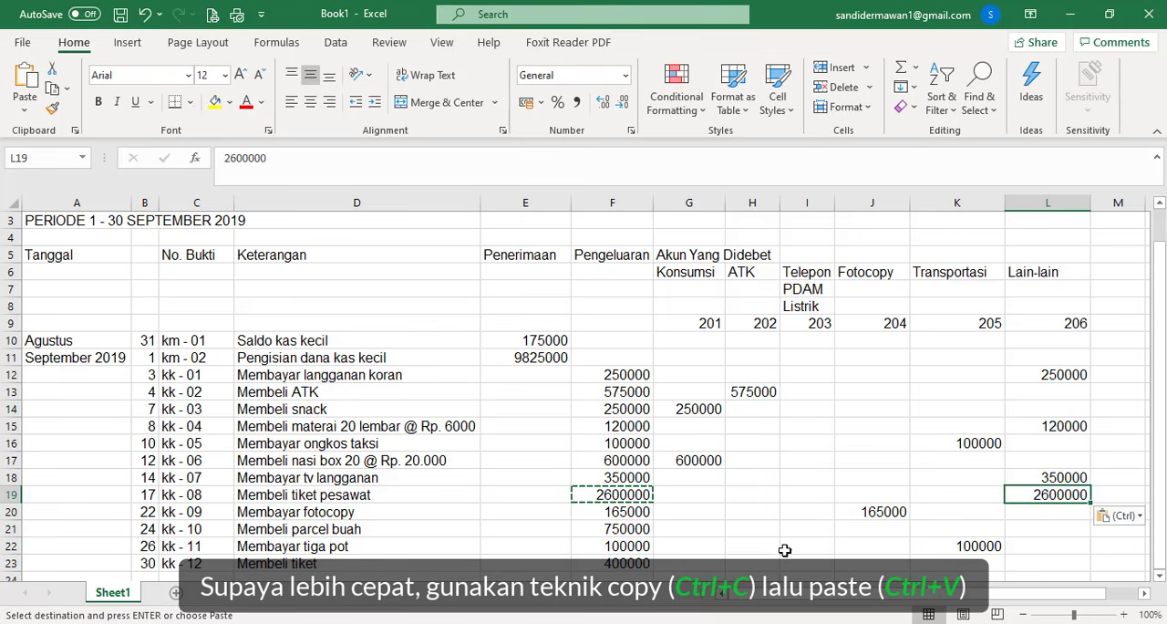
- Copy the fruit parcel amount from F21 to L21 and the ticket amount from F23 to L23 under Lain-lain
click(638, 528)
key(ctrl+c)
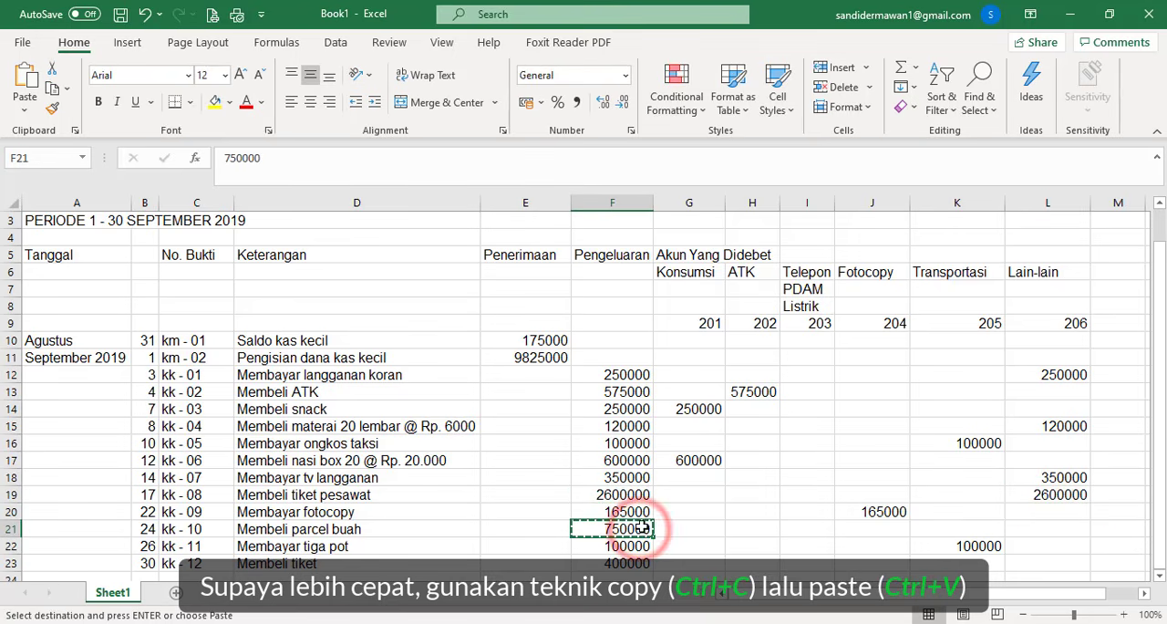
click(1038, 522)
key(ctrl+v)
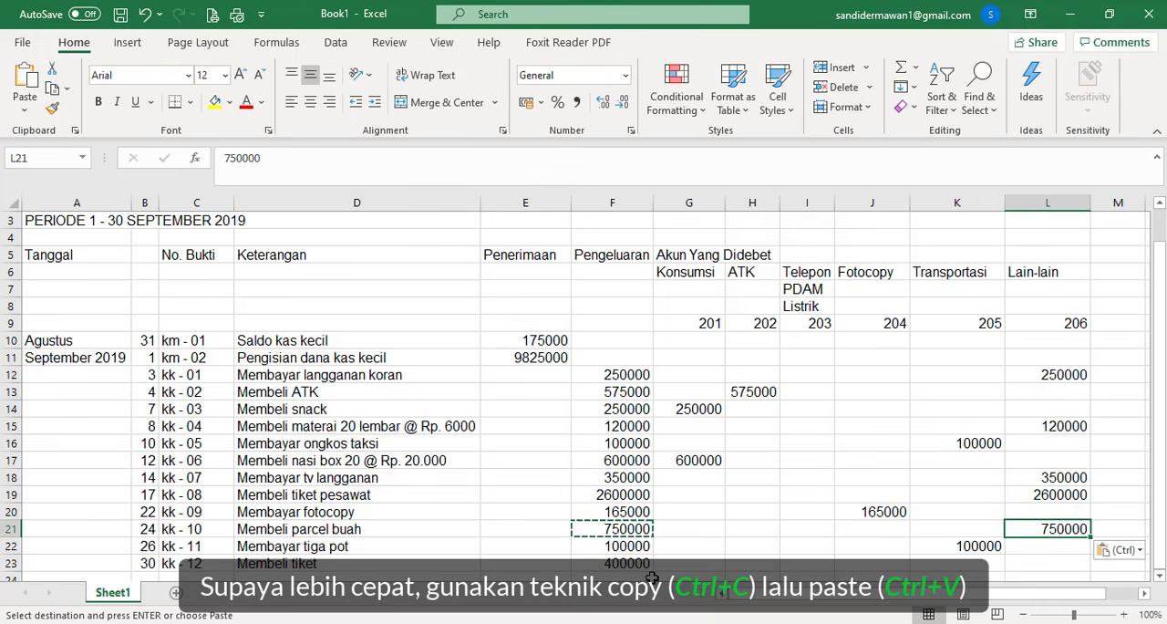
click(584, 563)
key(ctrl+c)
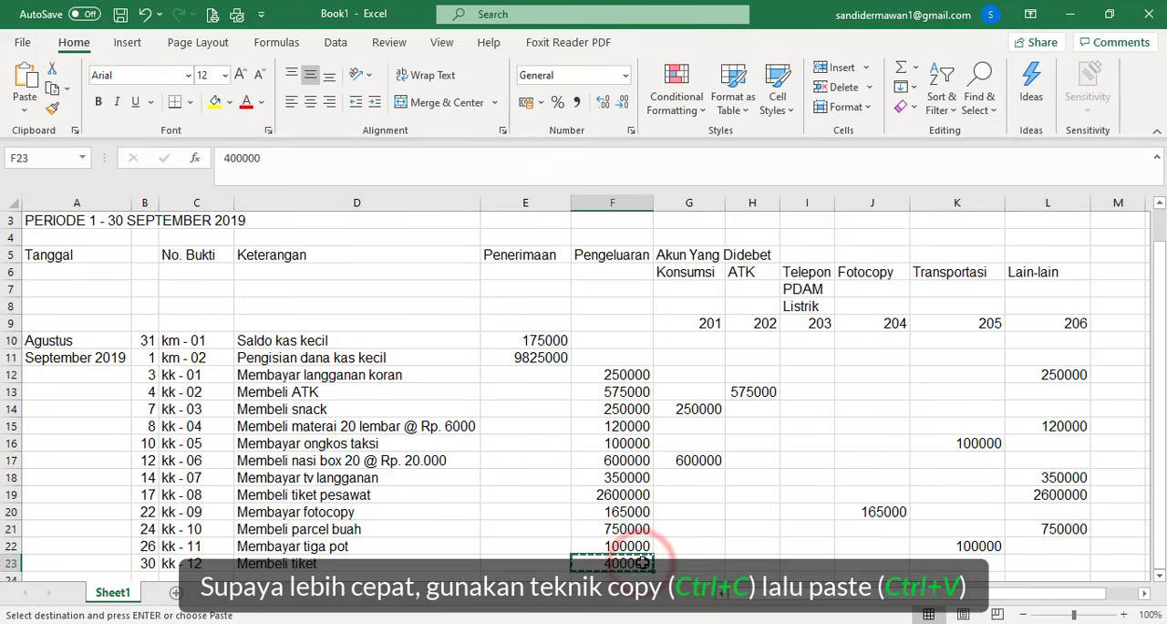
click(1022, 564)
key(ctrl+v)
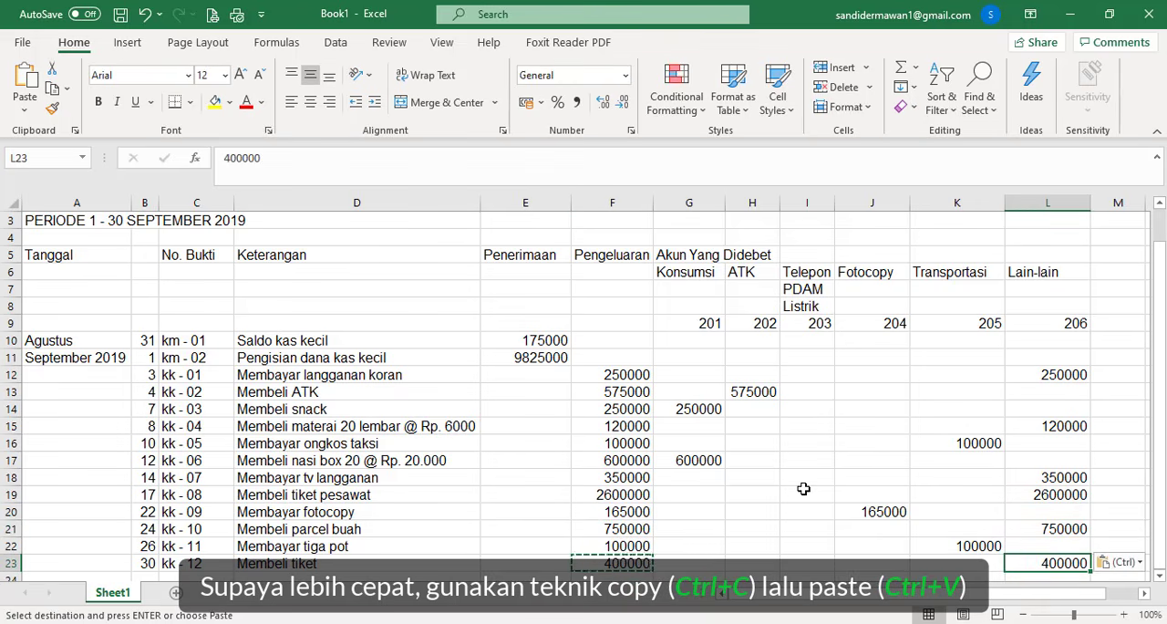
- Enter the summary labels Jumlah, Saldo Impresif and Balance in D24:D26 below the last transaction
scroll(803, 489, down, 1)
scroll(799, 494, up, 1)
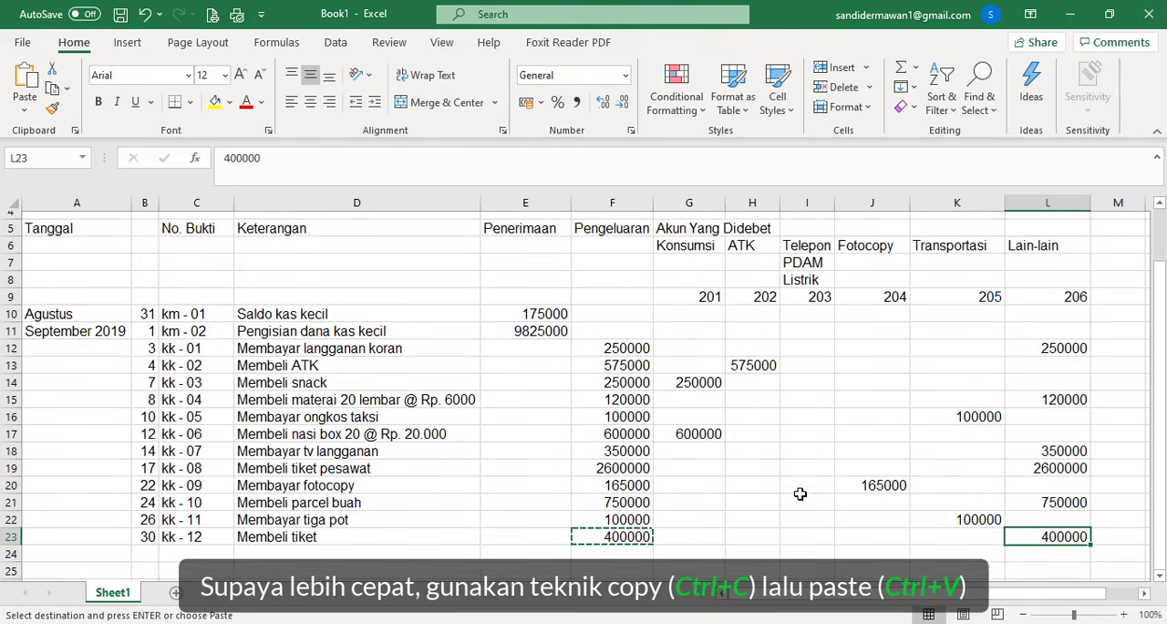
scroll(799, 493, down, 1)
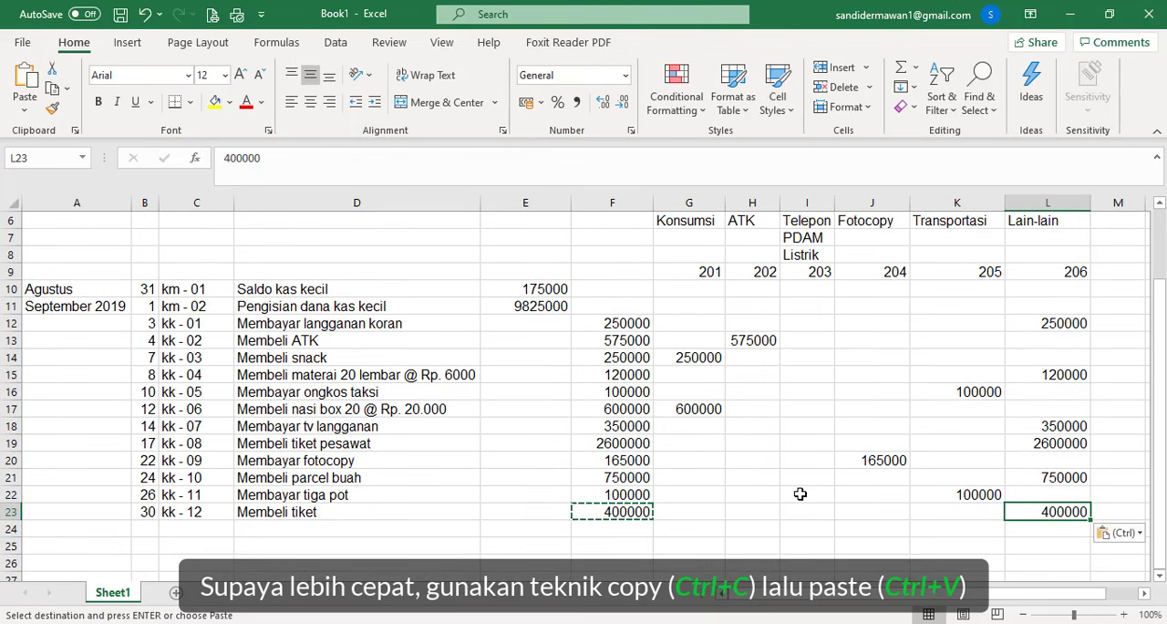
click(446, 534)
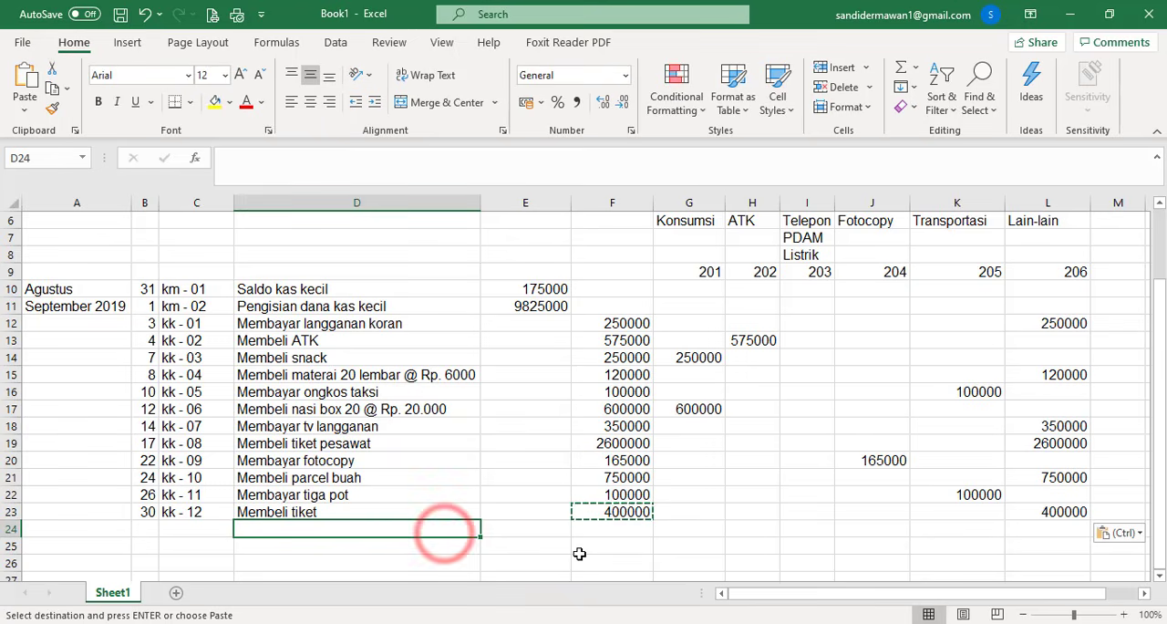
text(Jumlah)
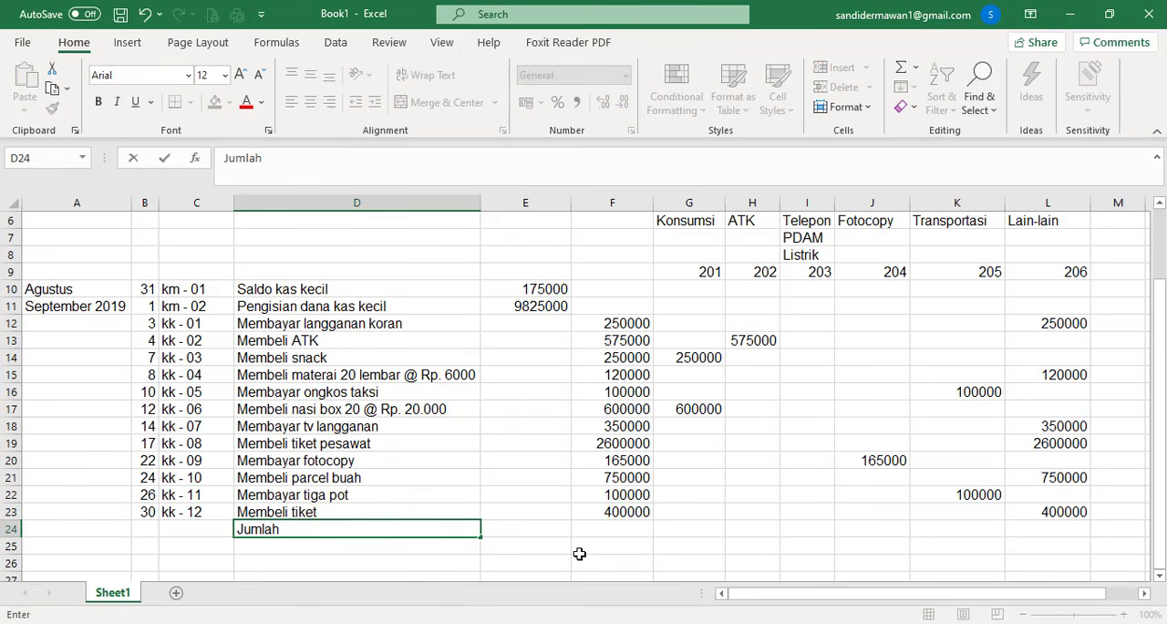
key(Return)
text(Sa)
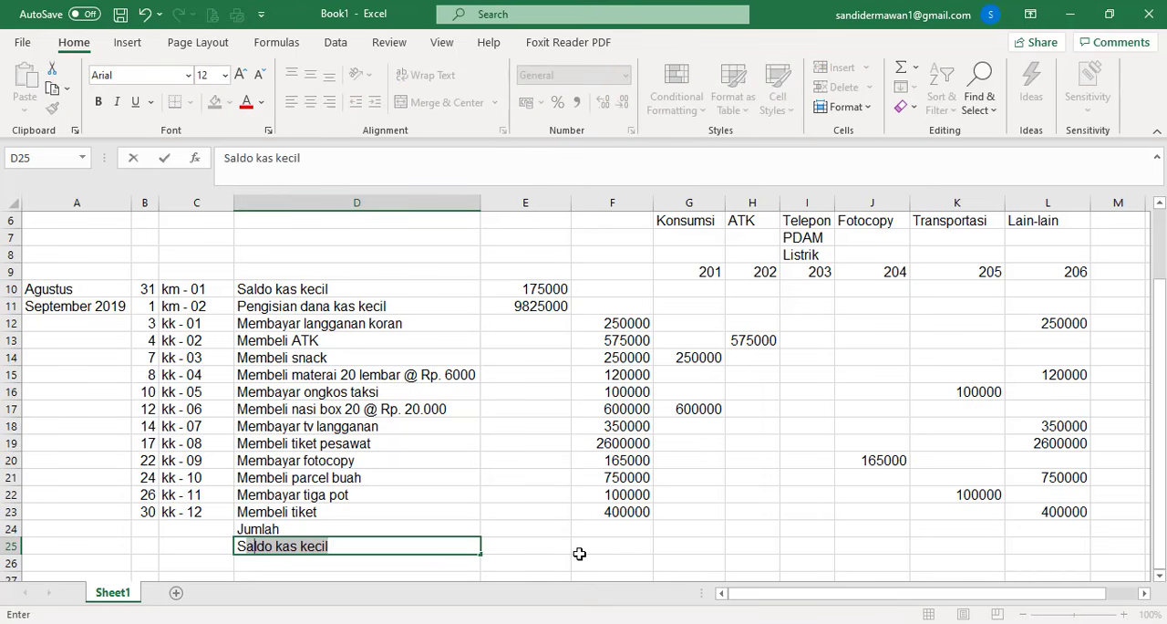
text(ldo Impresif)
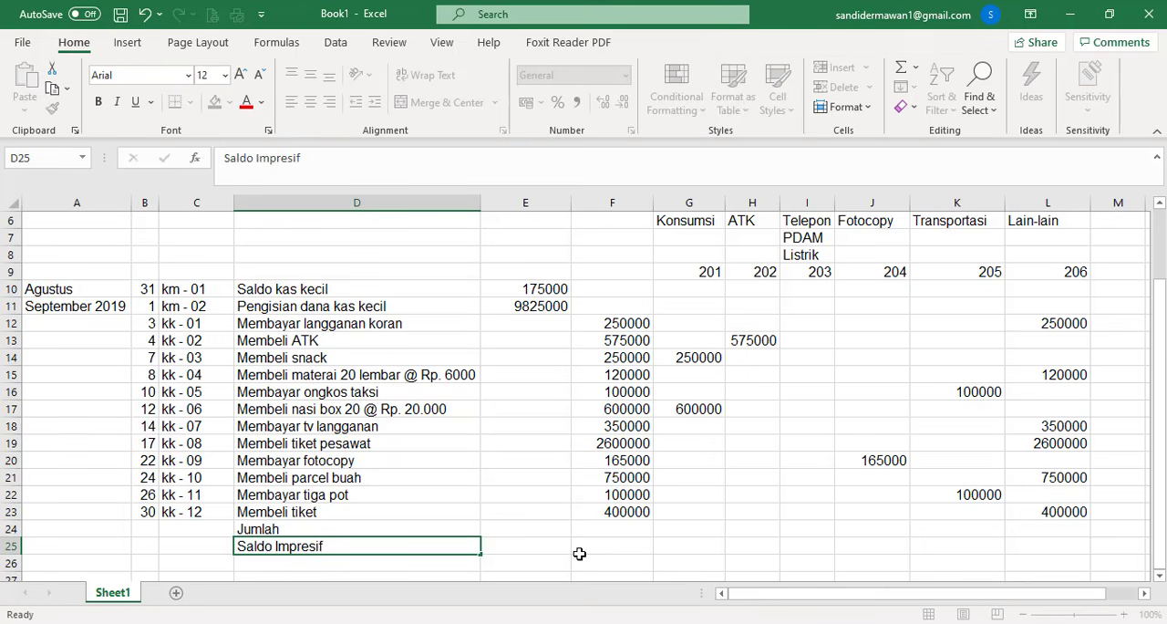
key(Return)
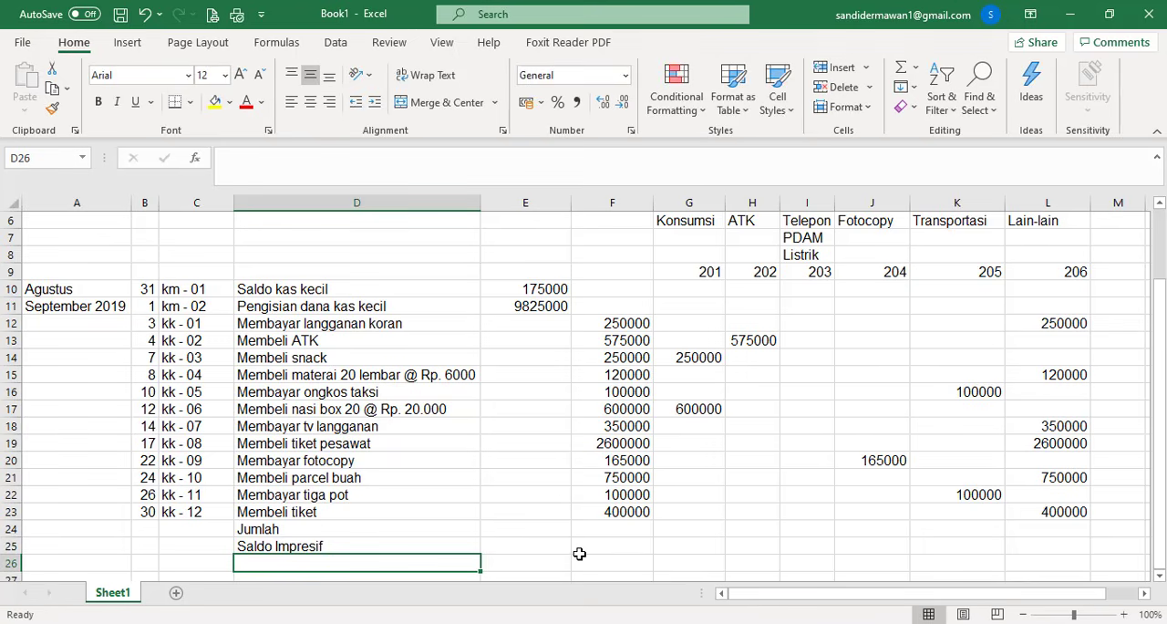
text(Balance)
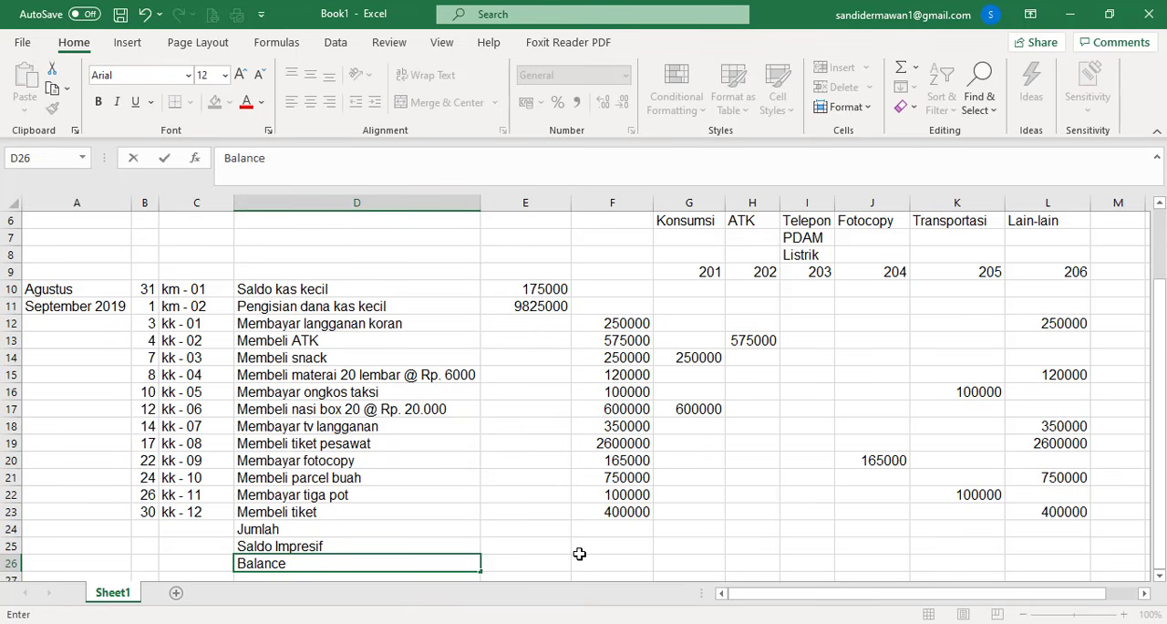
click(549, 529)
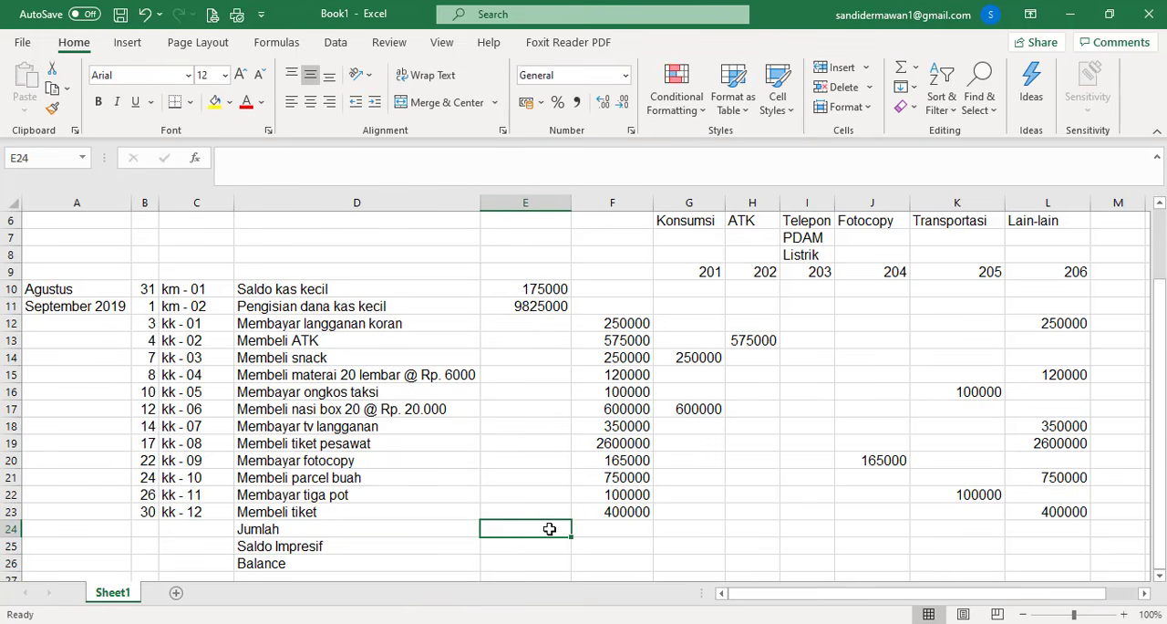
- Total the receipts in the Jumlah row by entering =SUM(E10:E23) in E24
text(=)
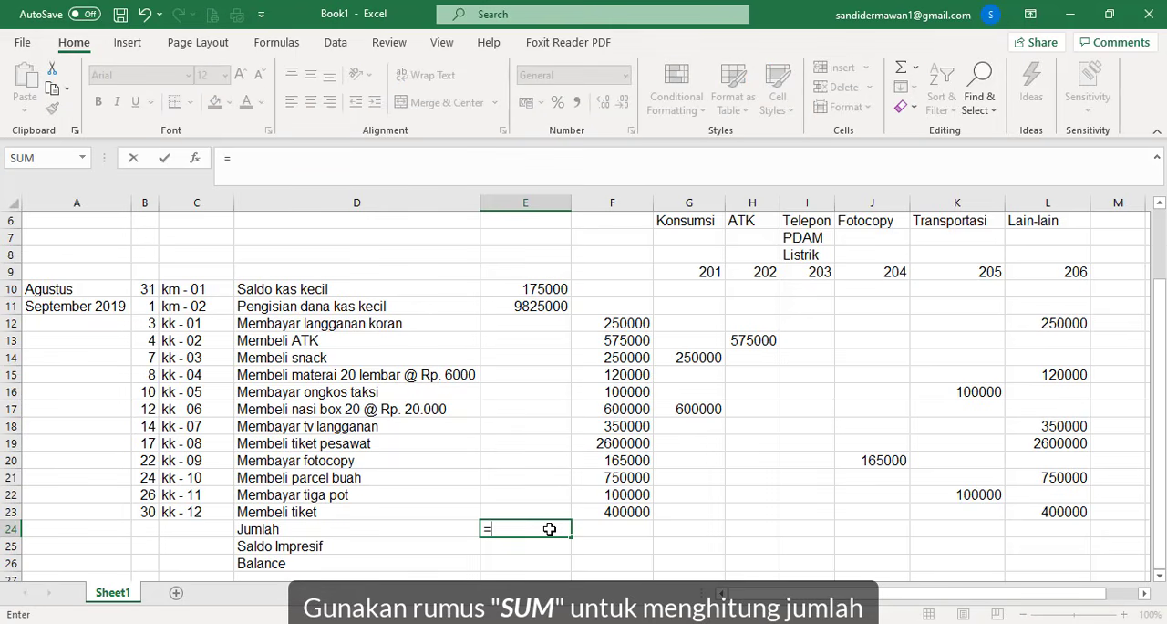
text(sum)
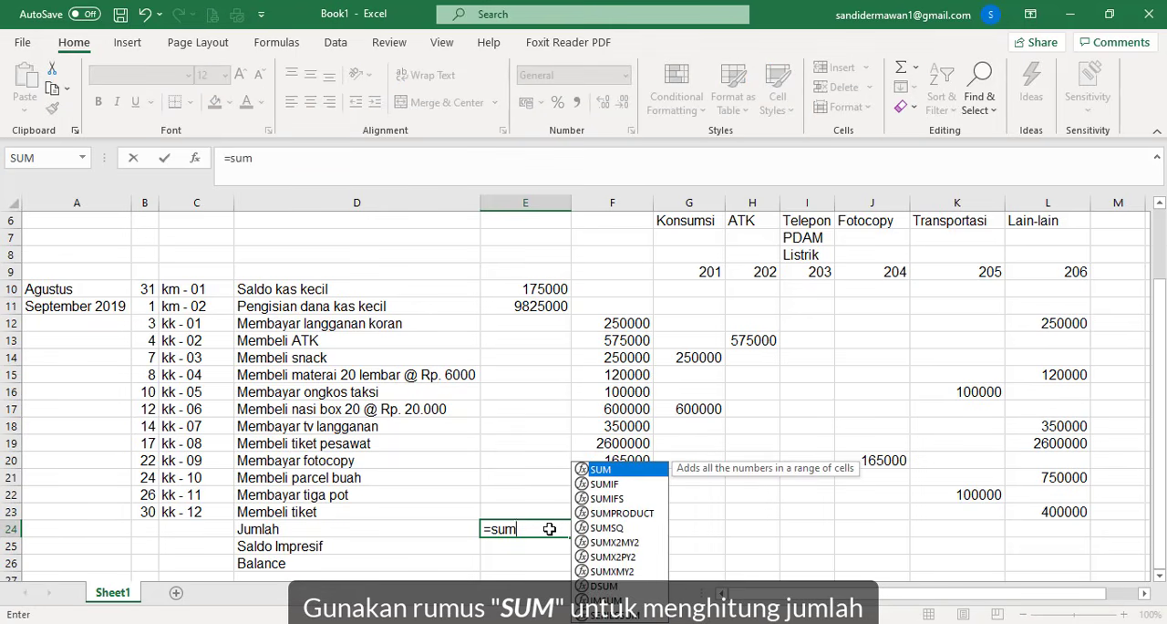
text(()
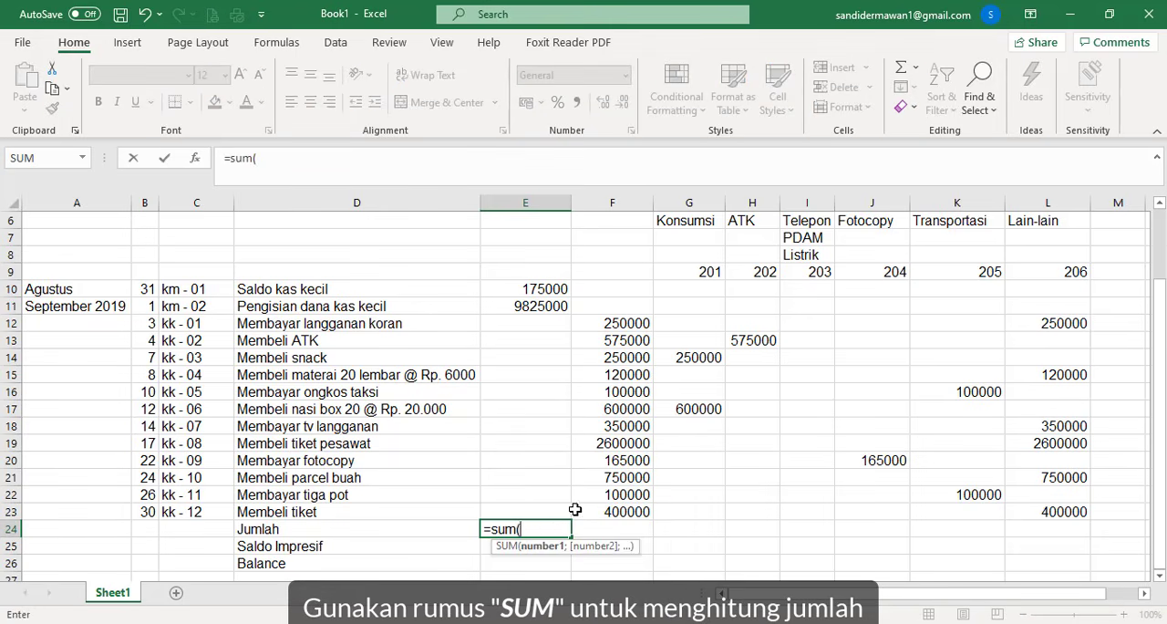
drag(559, 288, 536, 521)
text())
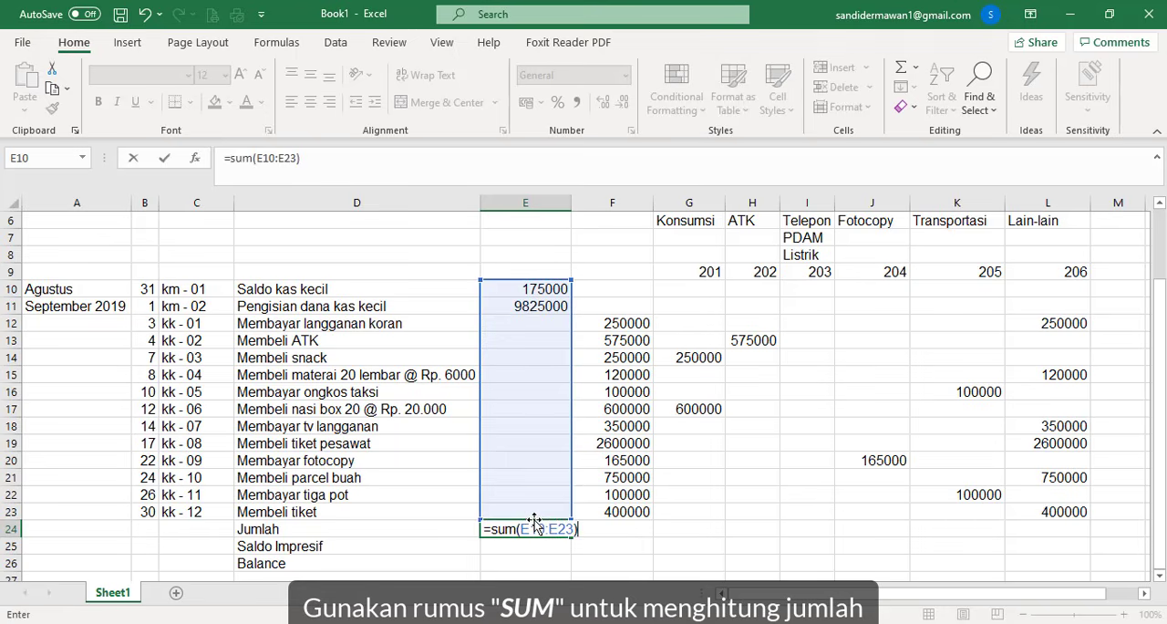
key(Return)
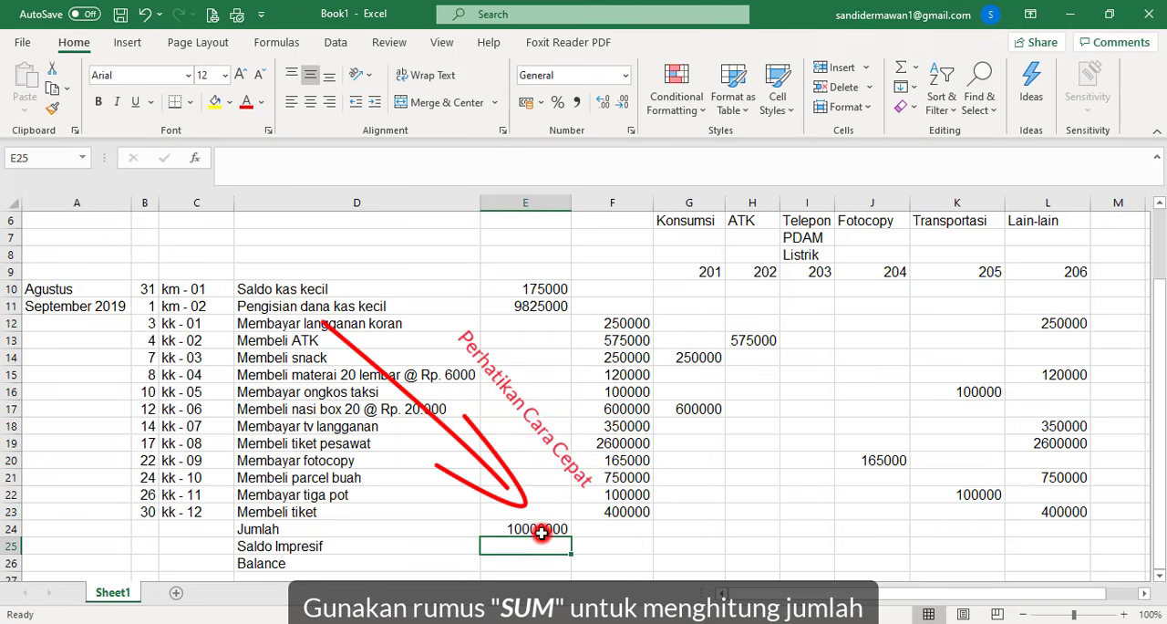
- Fill the Jumlah formula from E24 across to L24 and clear the total in I24 under the Telepon, PDAM, Listrik account
click(563, 532)
drag(571, 538, 1062, 541)
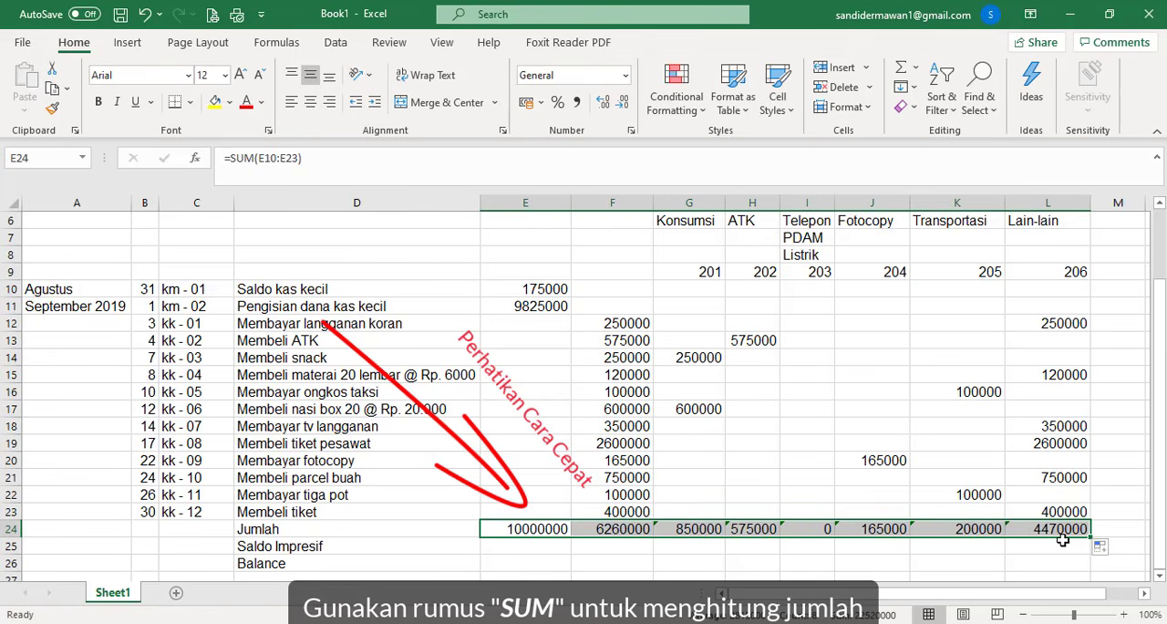
click(803, 525)
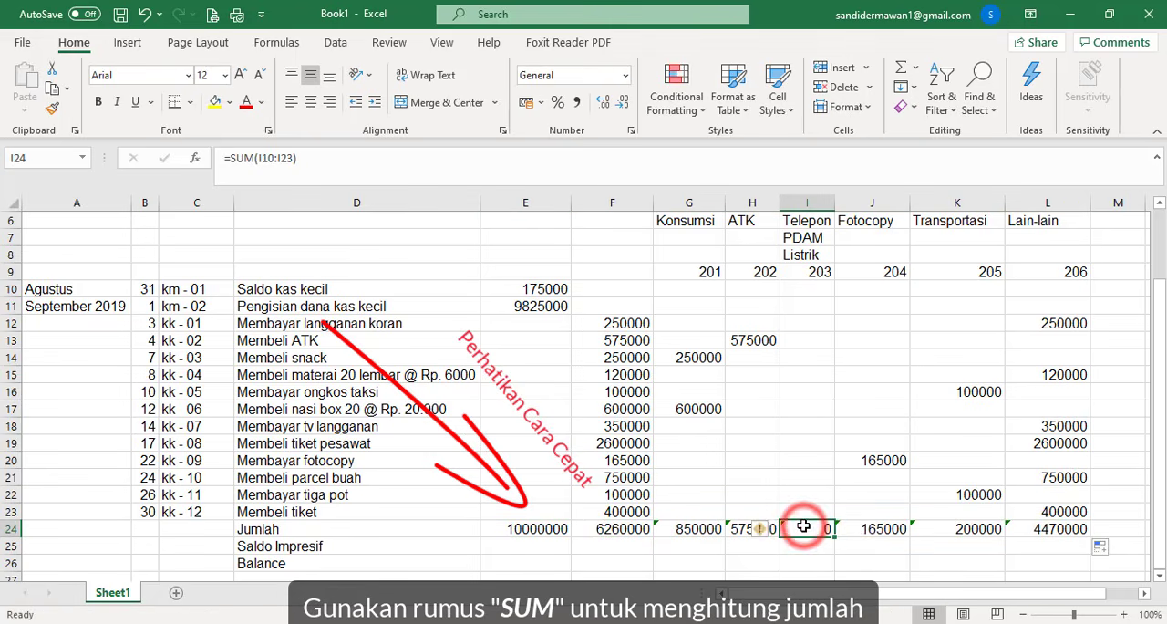
double_click(803, 525)
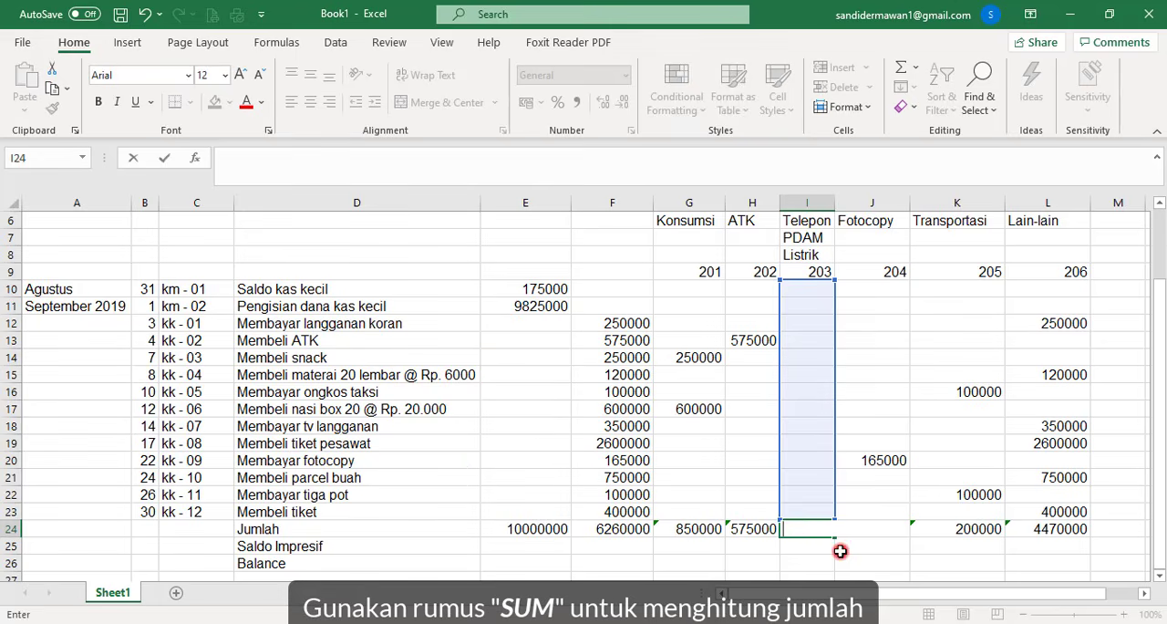
click(838, 550)
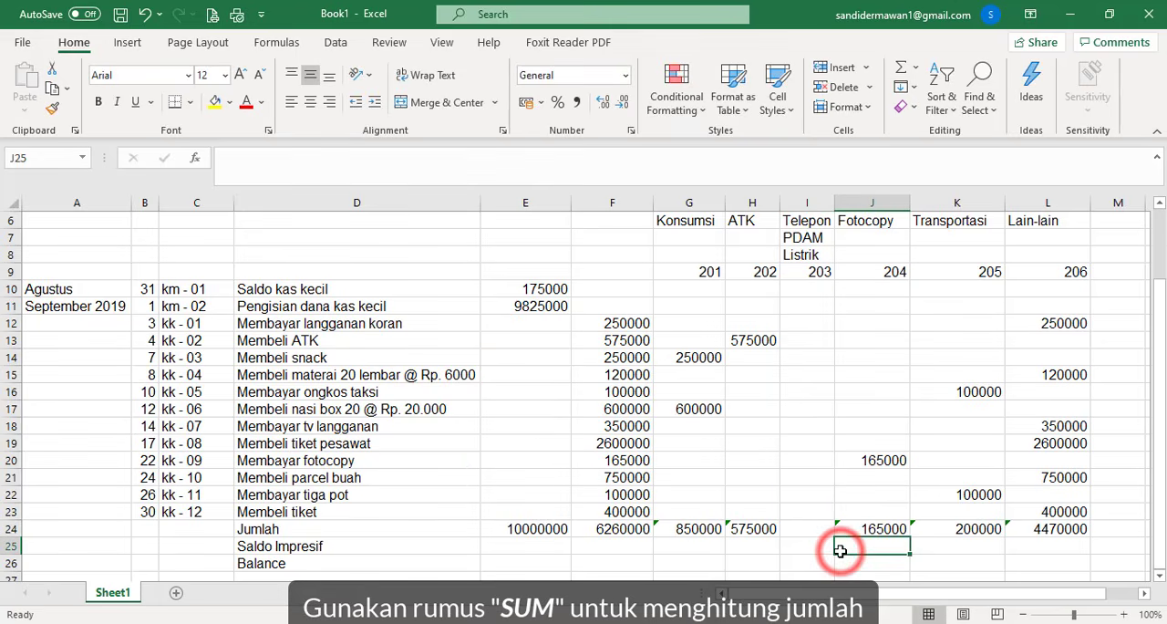
- Fill in the Saldo Impresif row with a text dash in E25 and 3740000 in F25
click(515, 547)
double_click(515, 548)
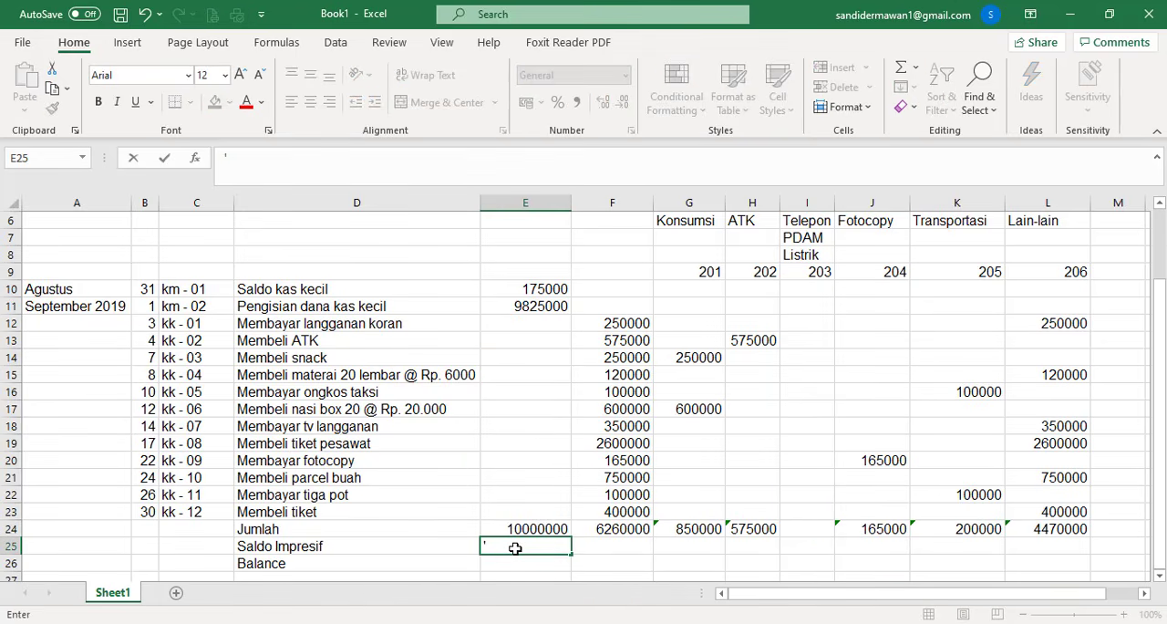
text('-)
click(583, 546)
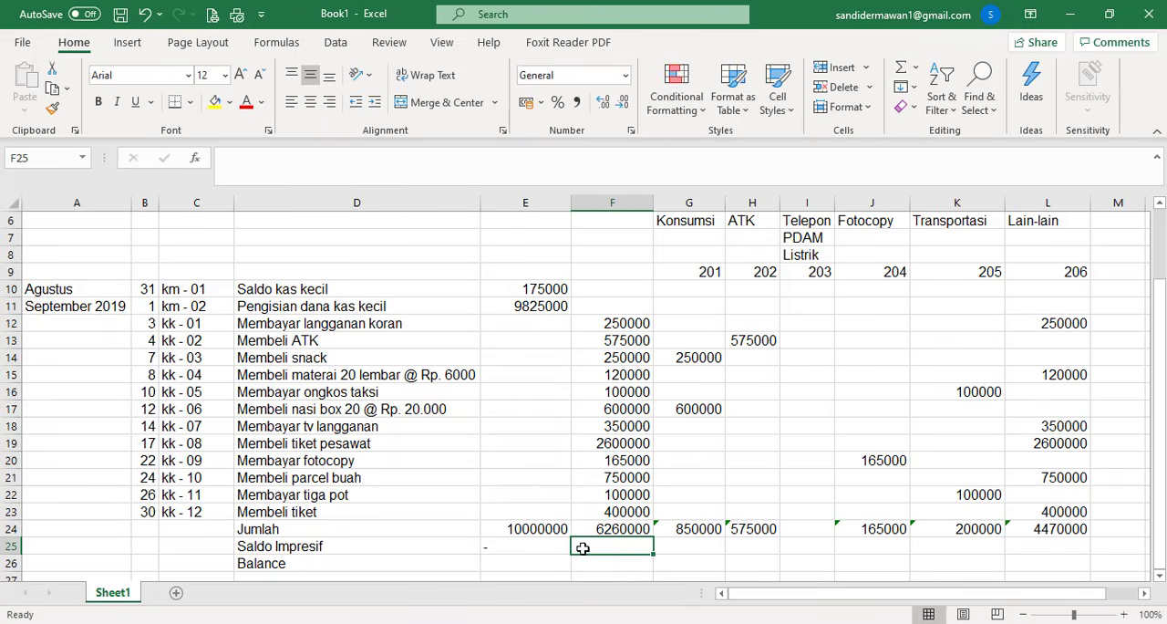
text(3740000)
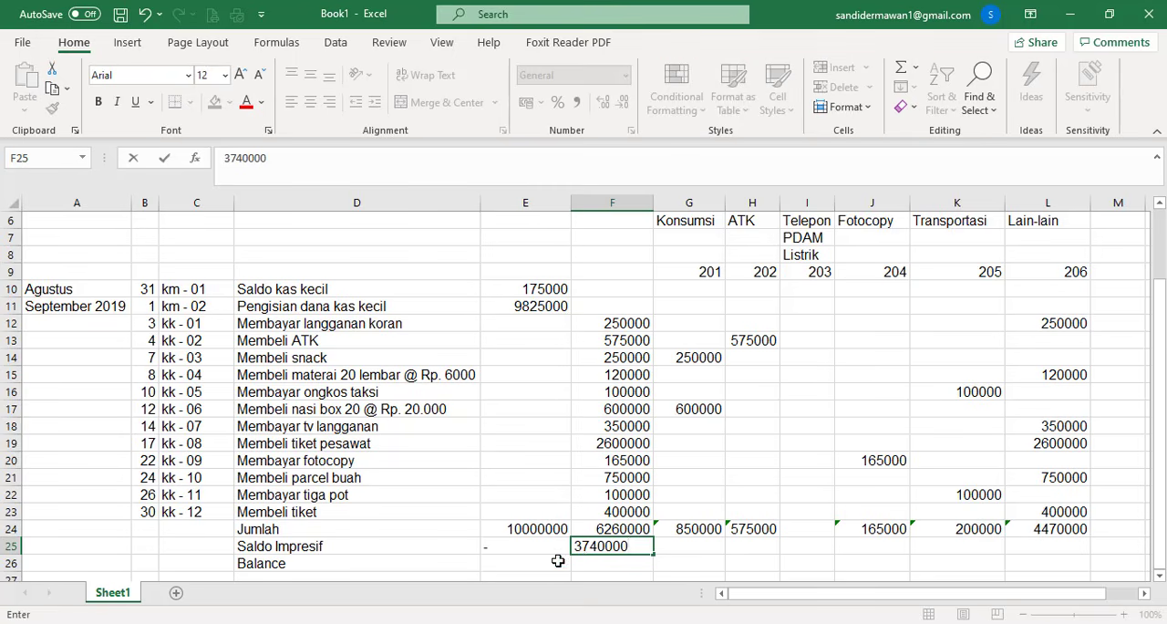
- Calculate the Balance in E26 with the formula =SUM(E24:E25)
click(557, 561)
text(=)
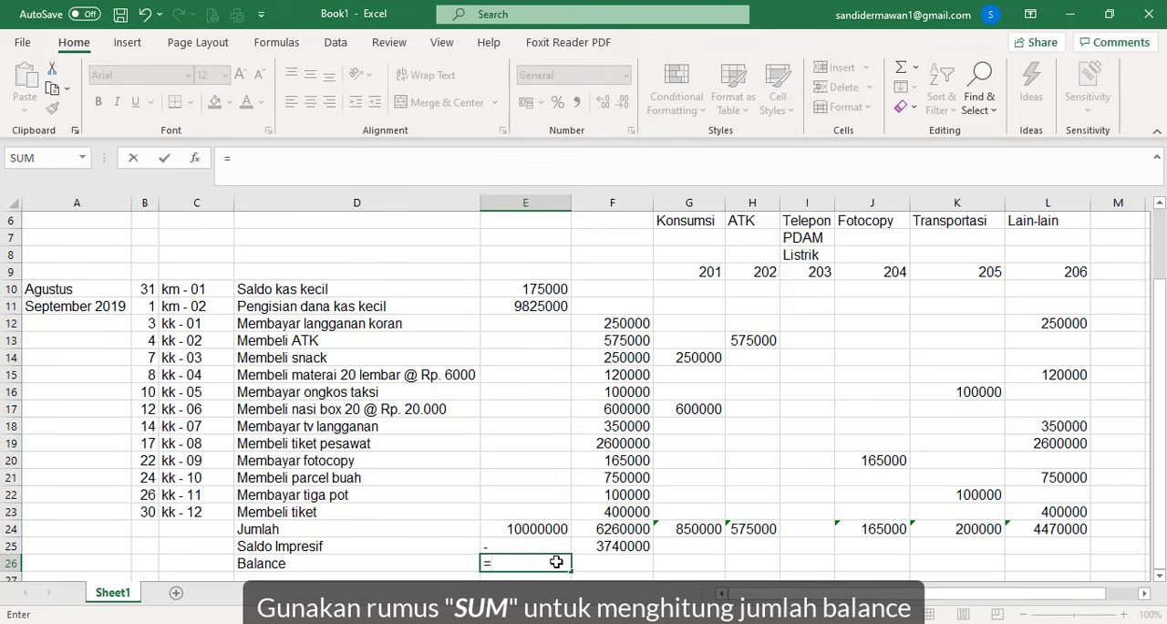
text(sum()
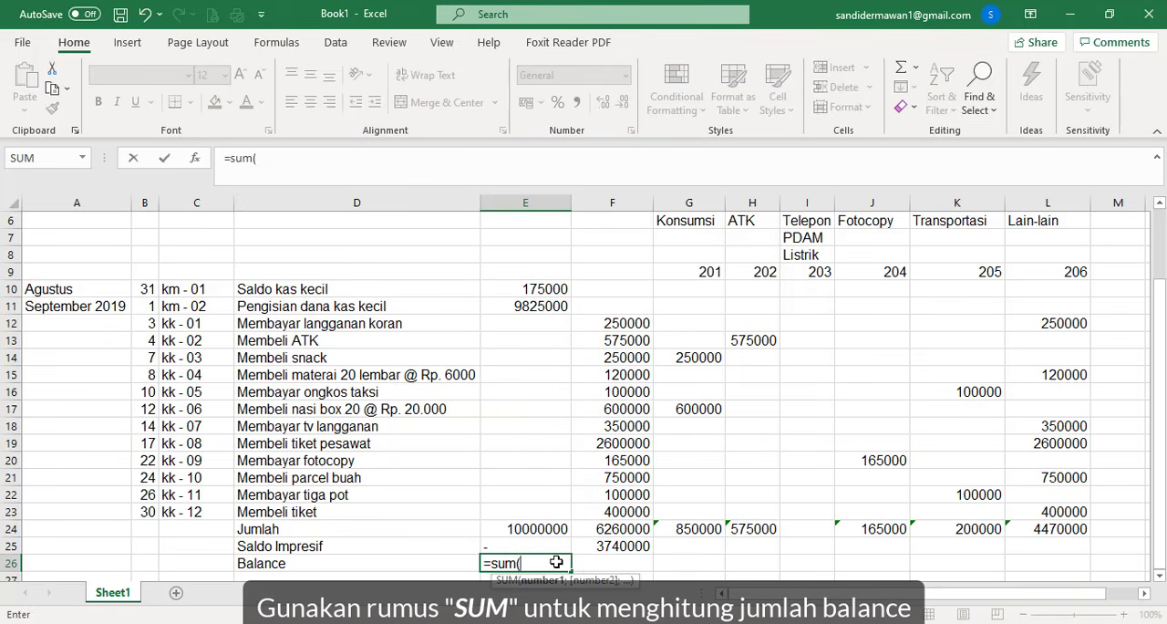
drag(553, 528, 550, 540)
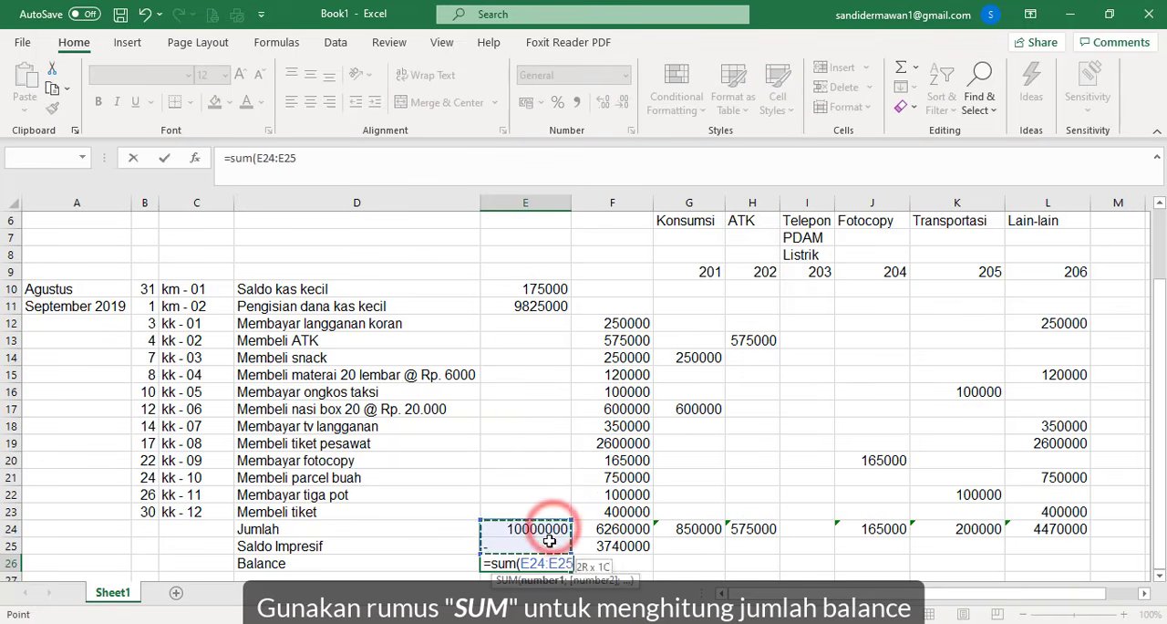
key(Return)
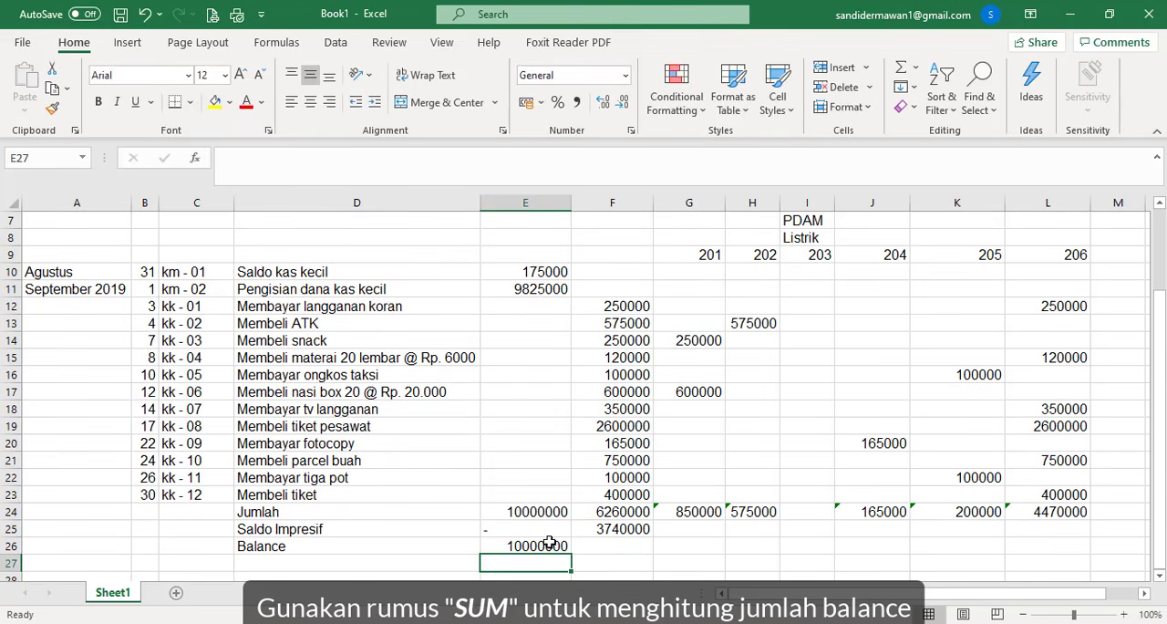
- Fill the Balance formula from E26 into F26 for the expenditure column
click(564, 545)
drag(566, 545, 620, 550)
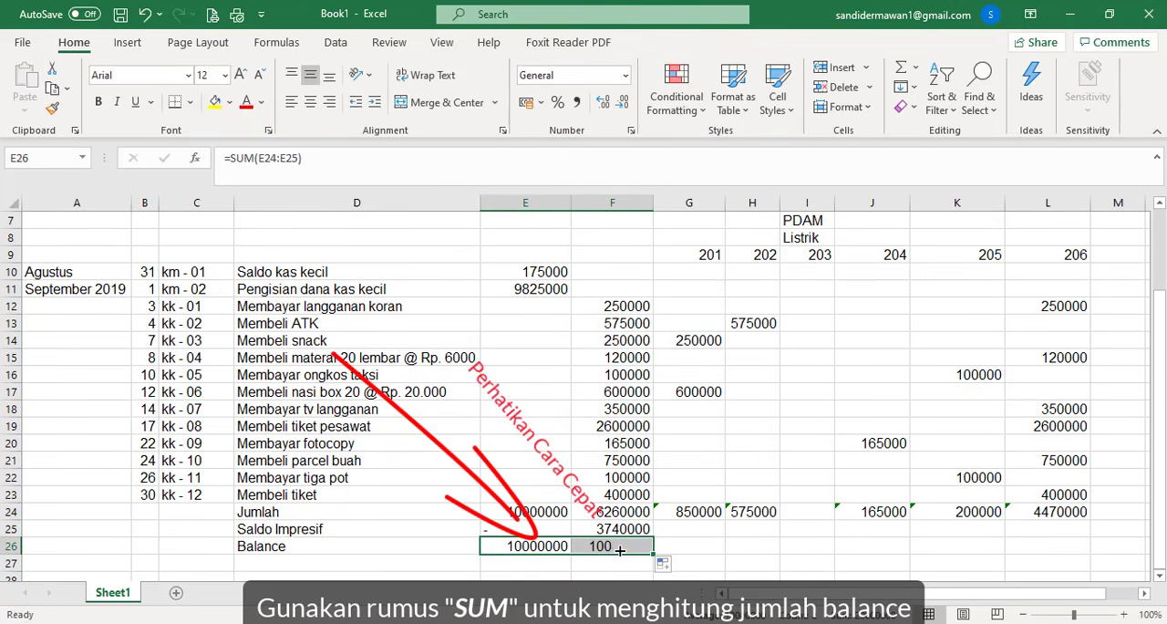
click(708, 548)
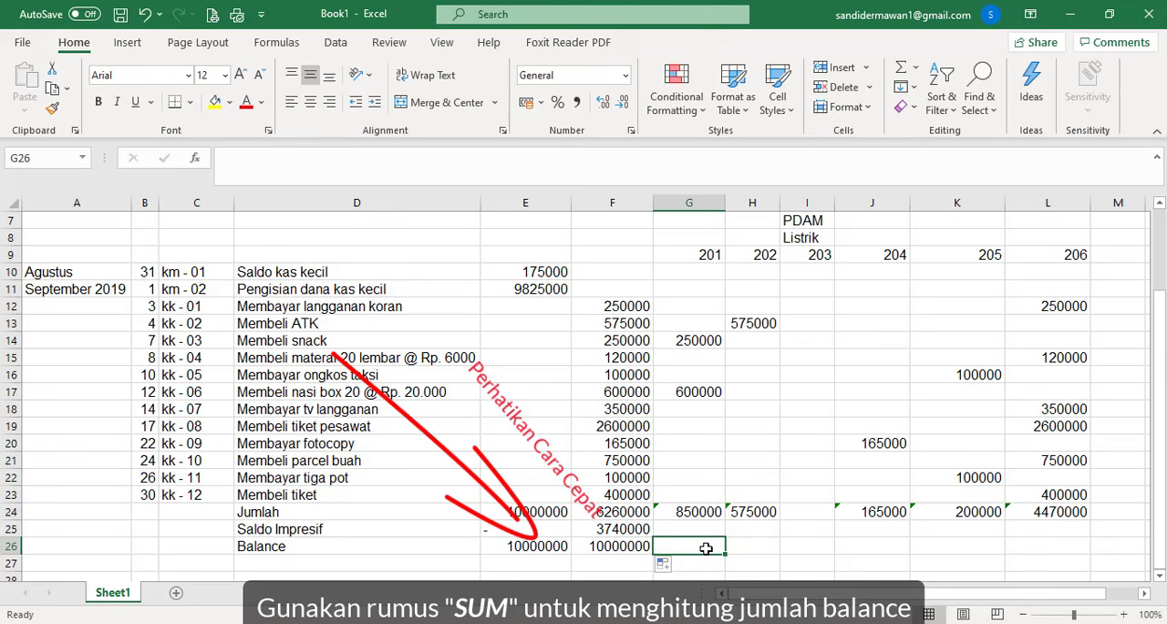
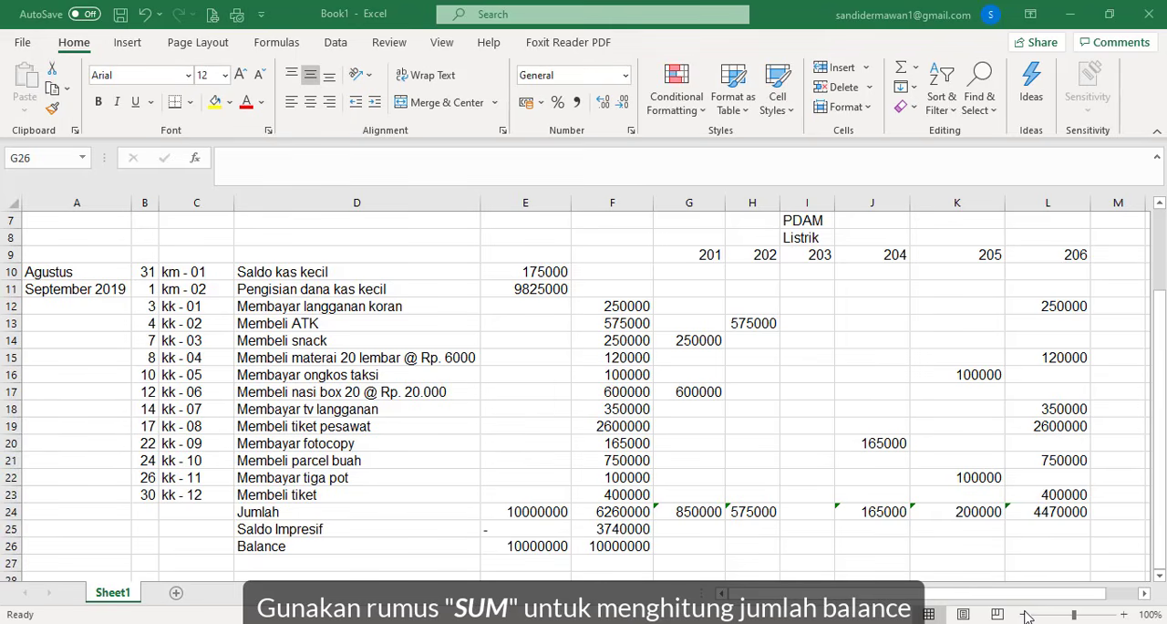
- Merge and center each of the three report title lines in rows 1 to 3 across columns A to L
click(1025, 616)
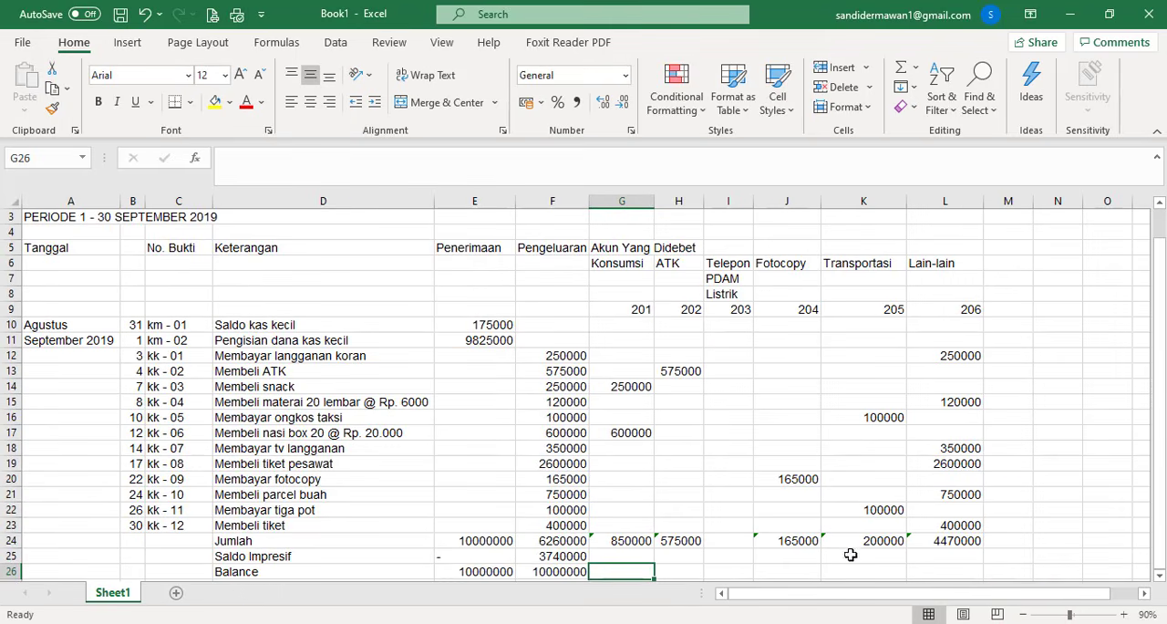
click(1026, 616)
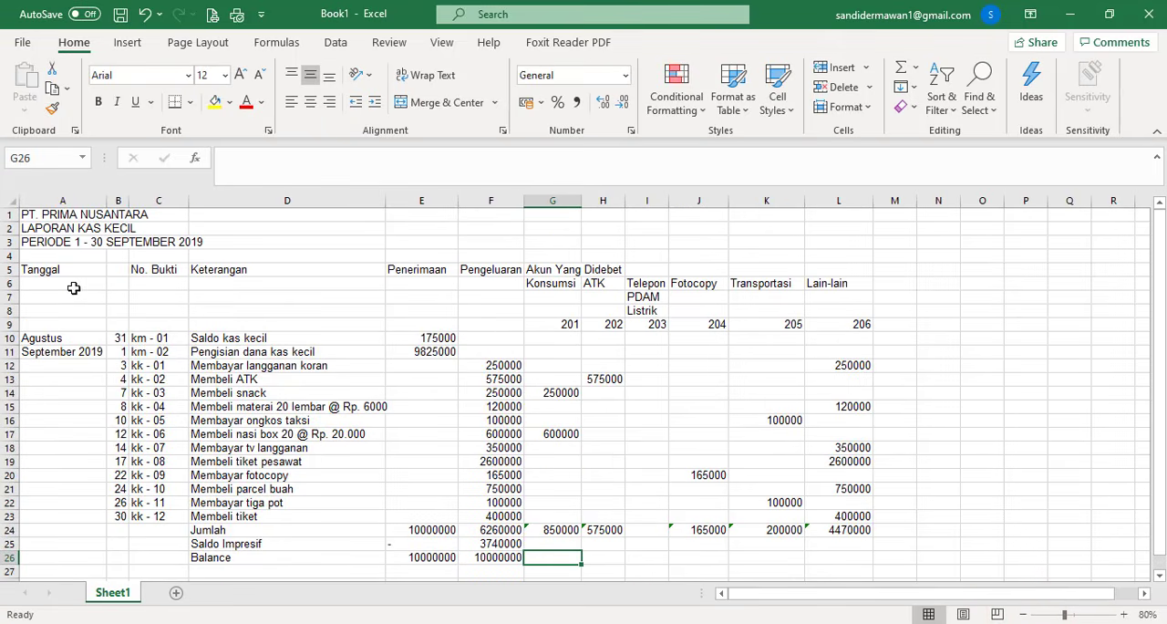
mouse_move(30, 216)
mouse_down()
mouse_move(392, 272)
mouse_move(805, 237)
mouse_move(834, 217)
mouse_up()
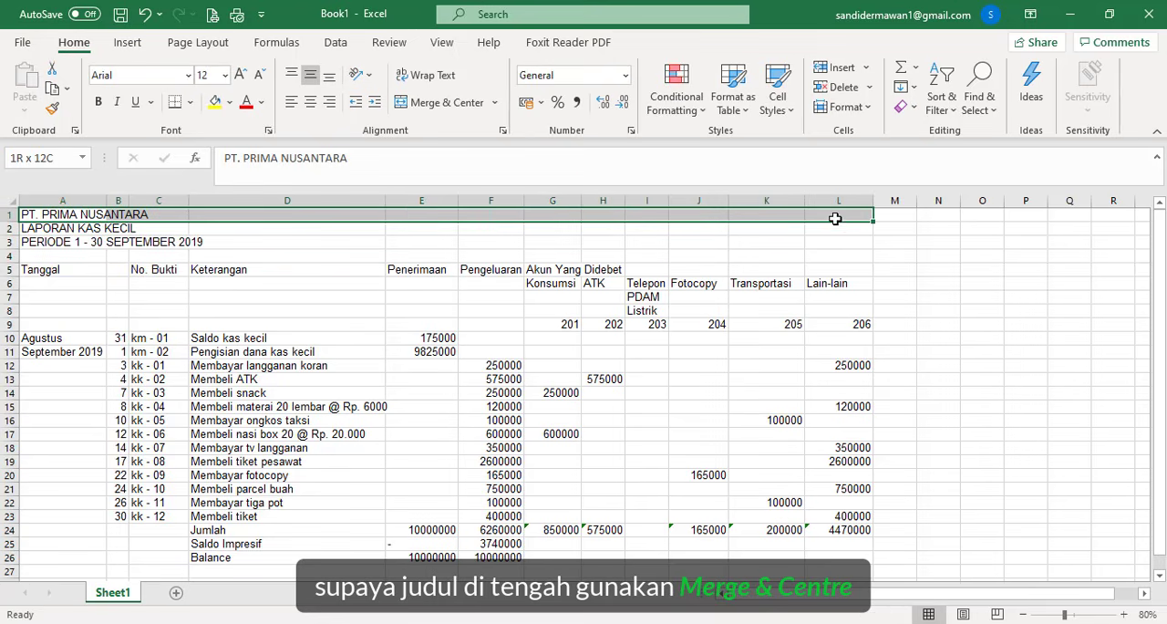
click(406, 102)
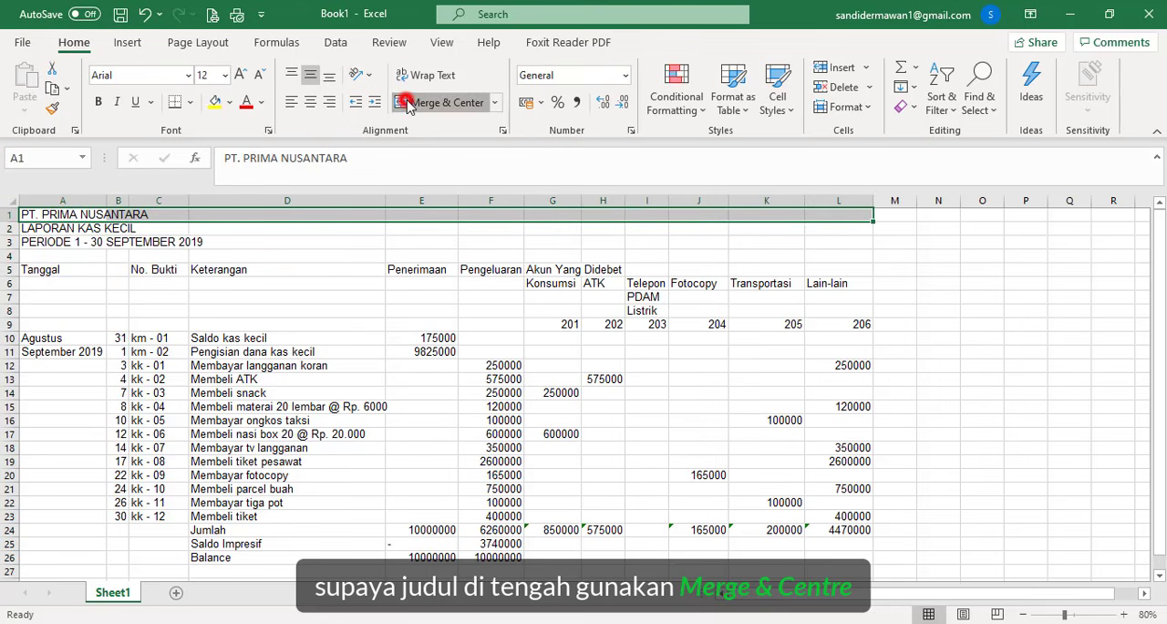
click(27, 228)
drag(136, 227, 819, 222)
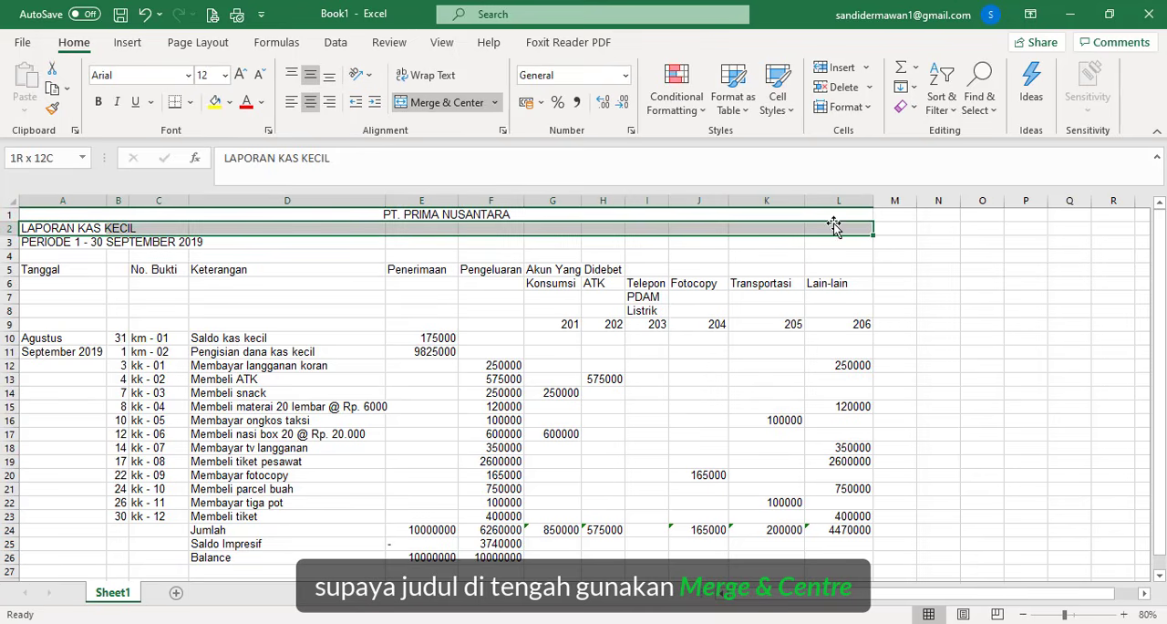
click(428, 102)
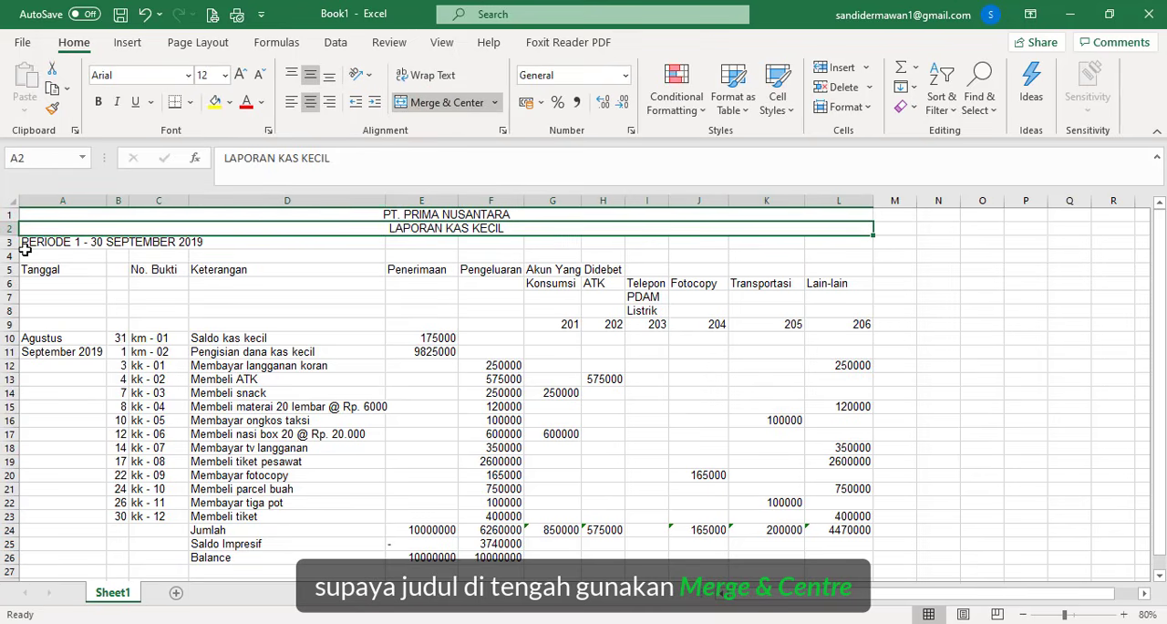
drag(27, 242, 847, 245)
click(427, 102)
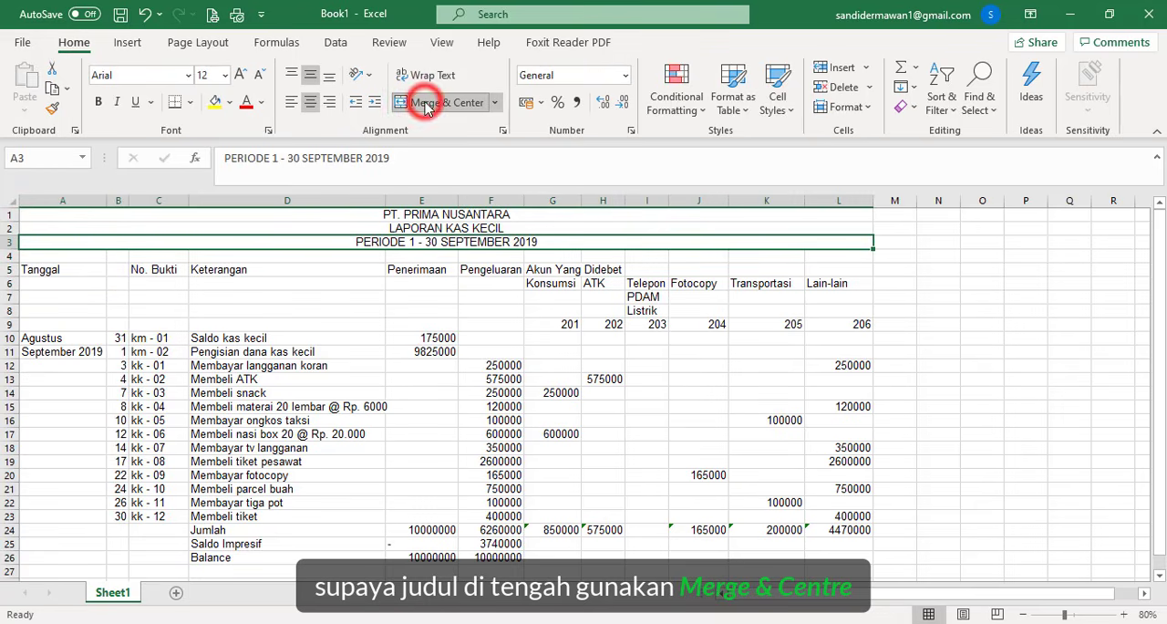
- Make the three merged title lines in rows 1 to 3 bold with font size 14
drag(410, 215, 410, 239)
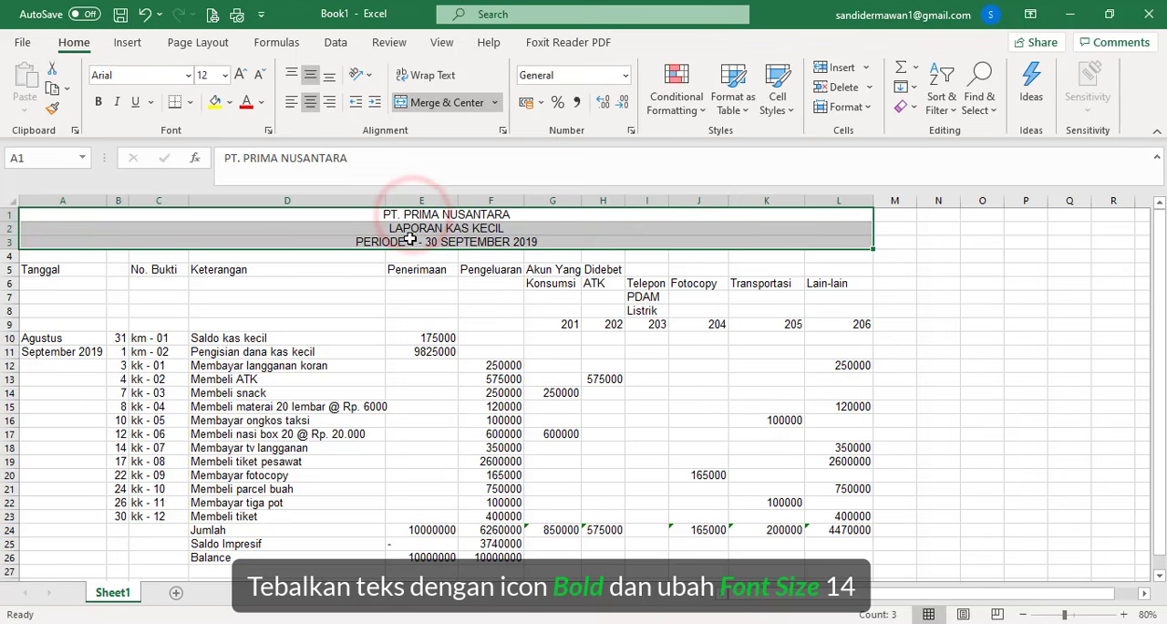
click(102, 102)
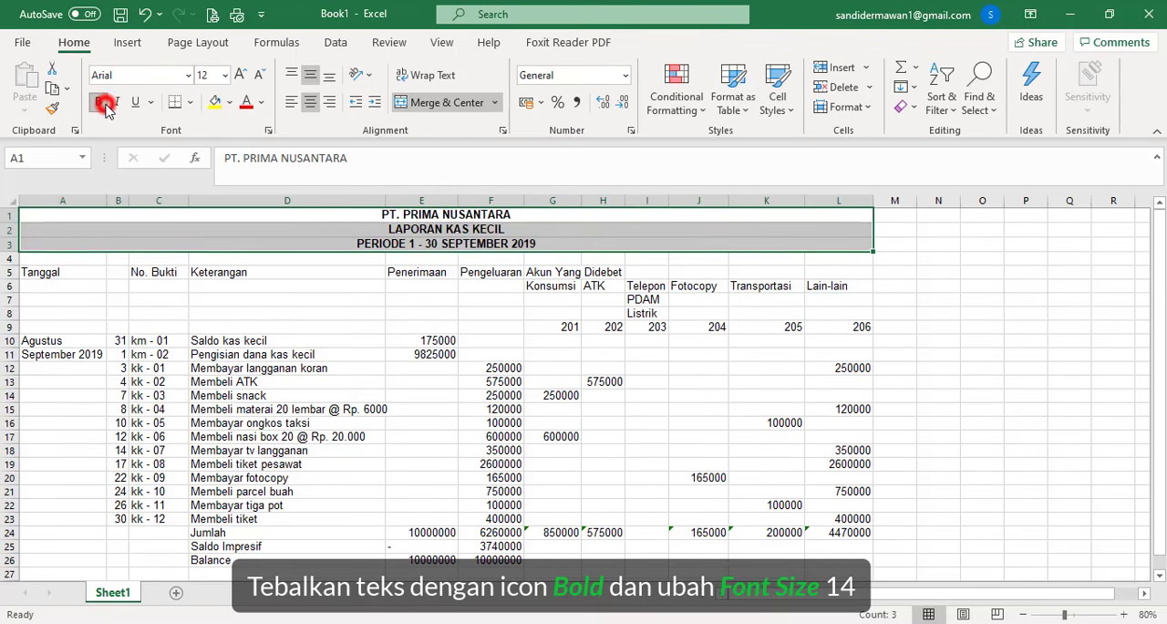
click(227, 77)
click(214, 190)
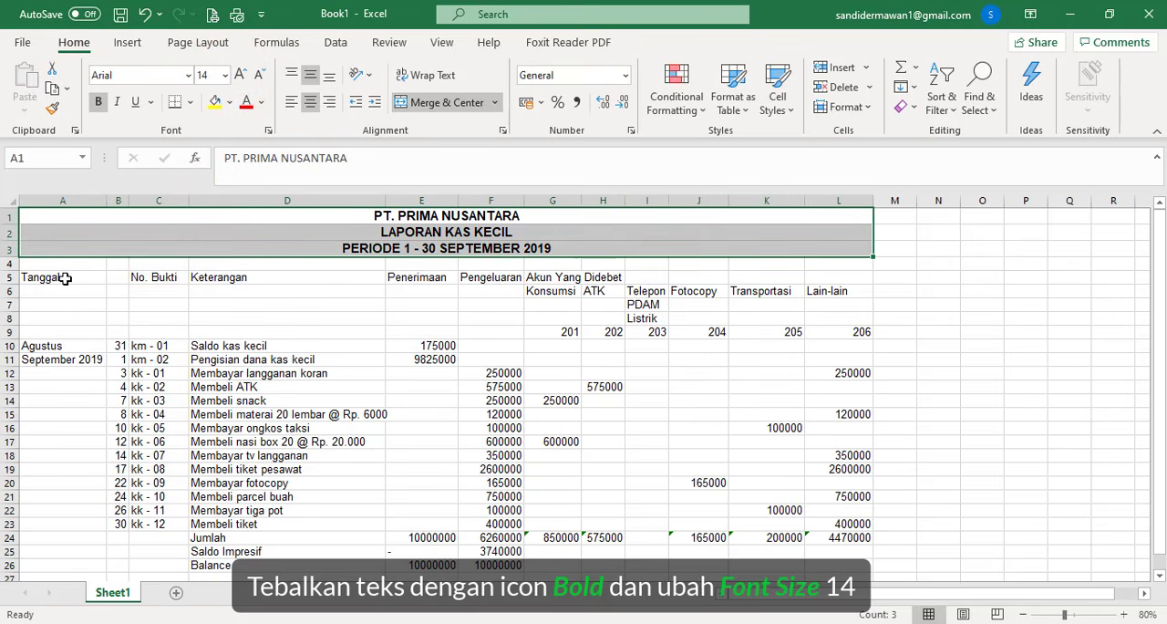
- Apply All Borders to the whole report table, A5:L26
mouse_move(65, 277)
mouse_down()
mouse_move(314, 347)
mouse_move(548, 386)
mouse_move(737, 448)
mouse_move(799, 495)
mouse_move(820, 564)
mouse_up()
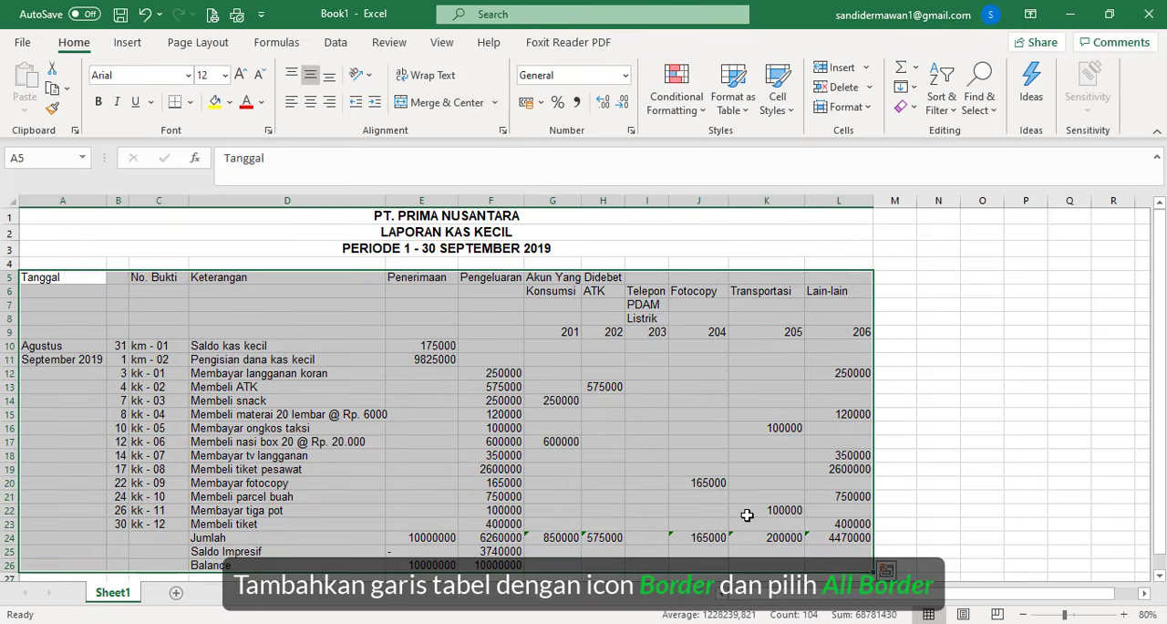
click(190, 106)
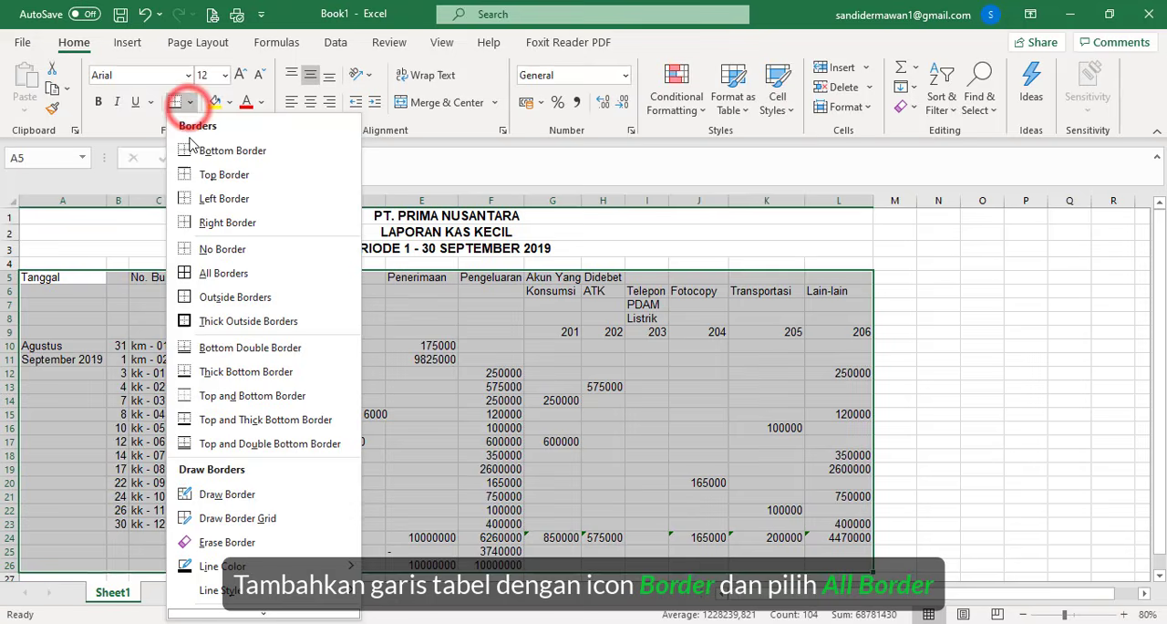
click(203, 272)
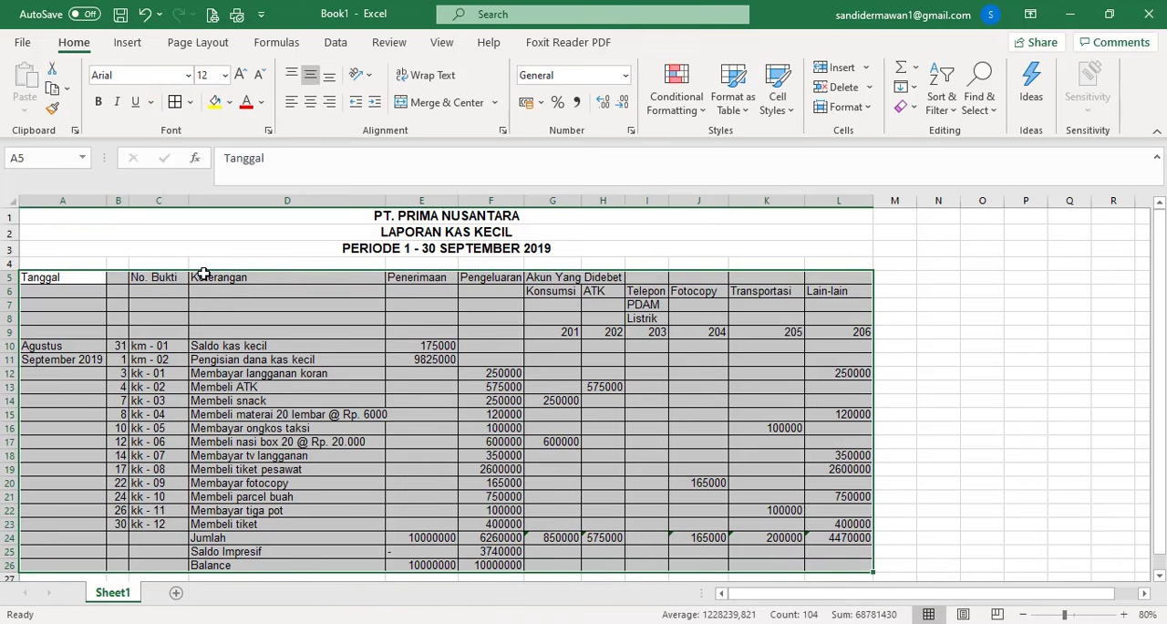
click(73, 334)
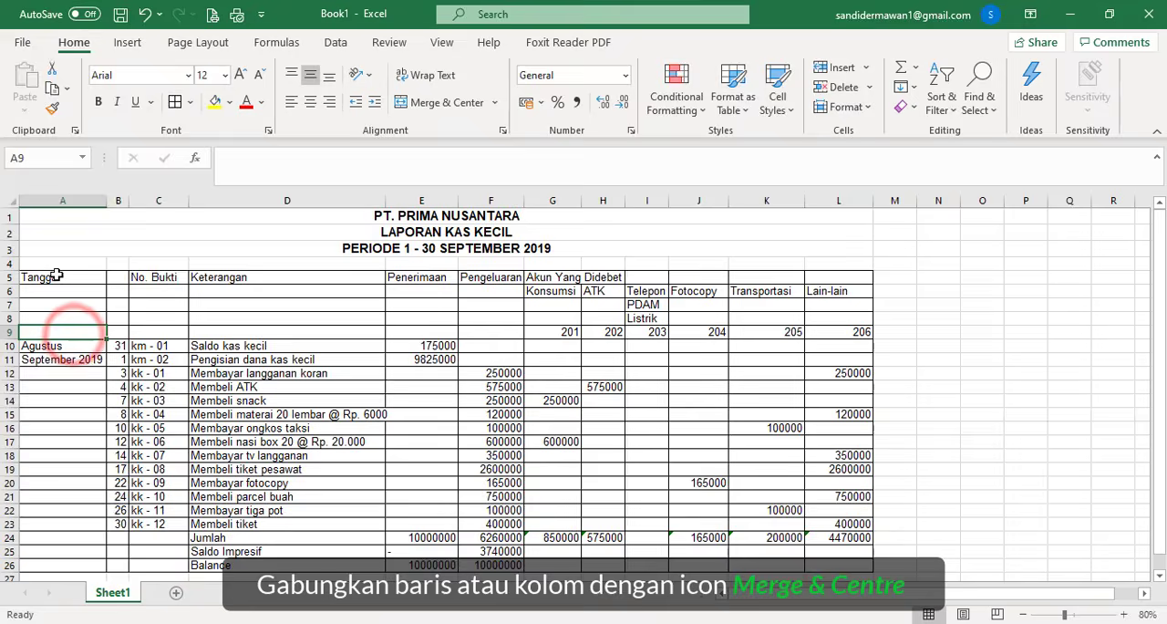
- Merge and center the headers Tanggal over A5:B9, No. Bukti over C5:C9 and Keterangan over D5:D9
drag(47, 273, 109, 332)
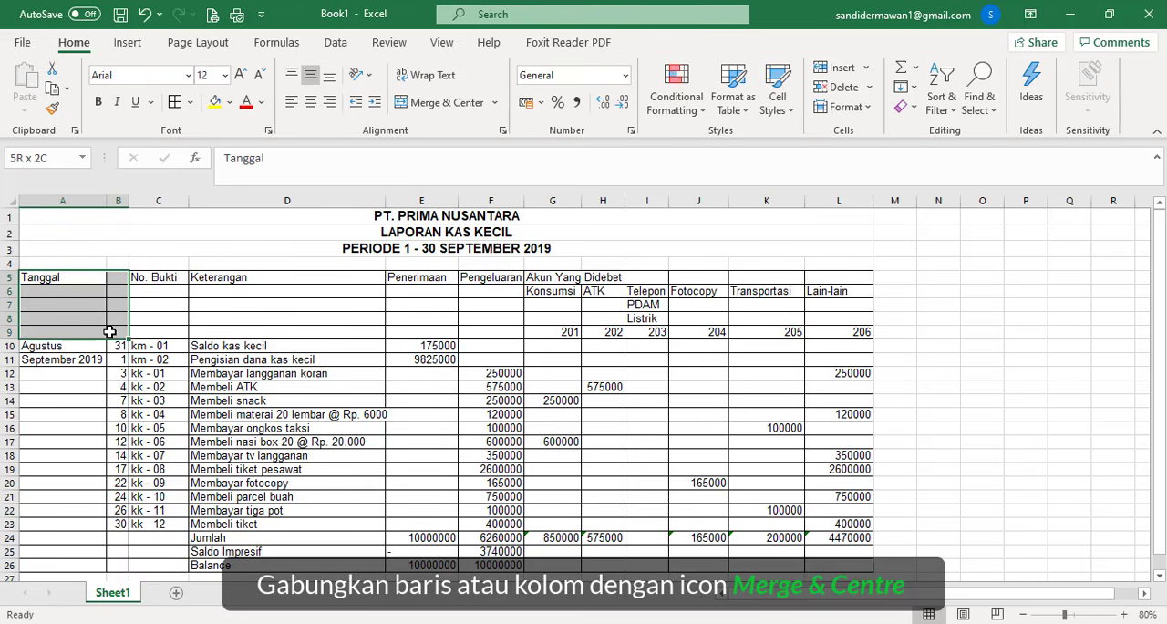
click(402, 102)
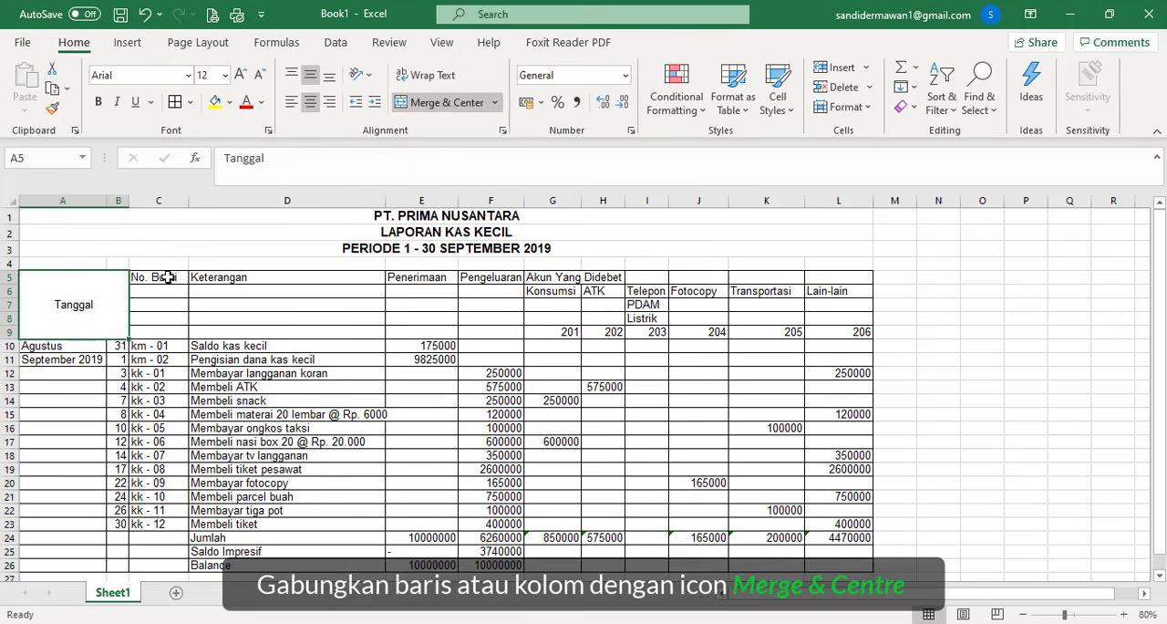
drag(168, 277, 160, 330)
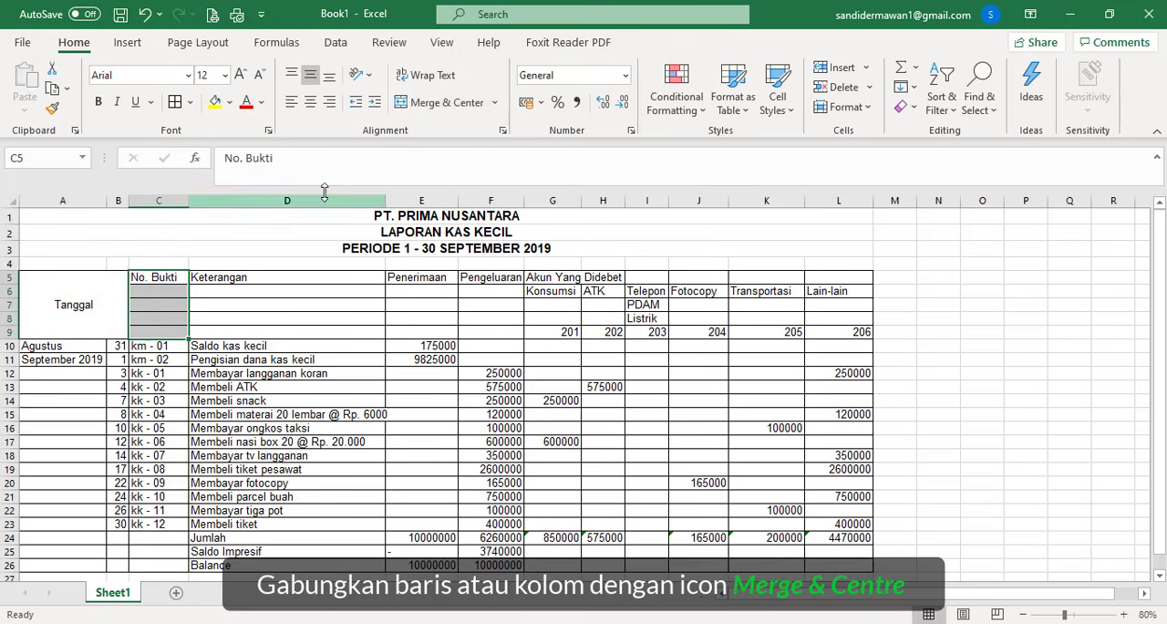
click(412, 105)
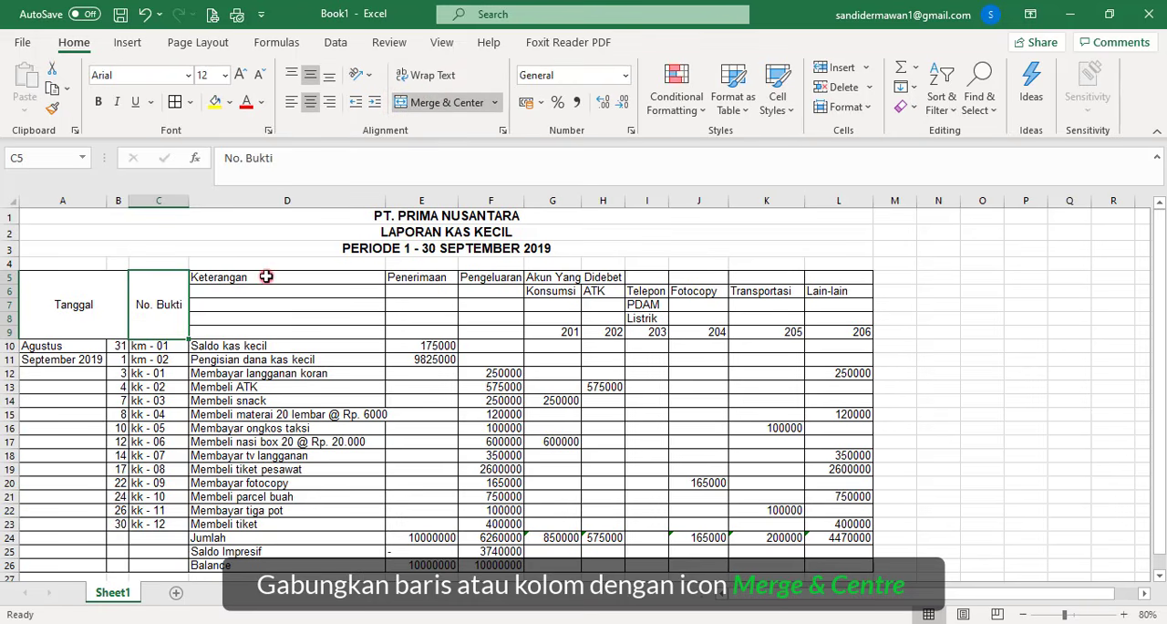
drag(263, 277, 256, 328)
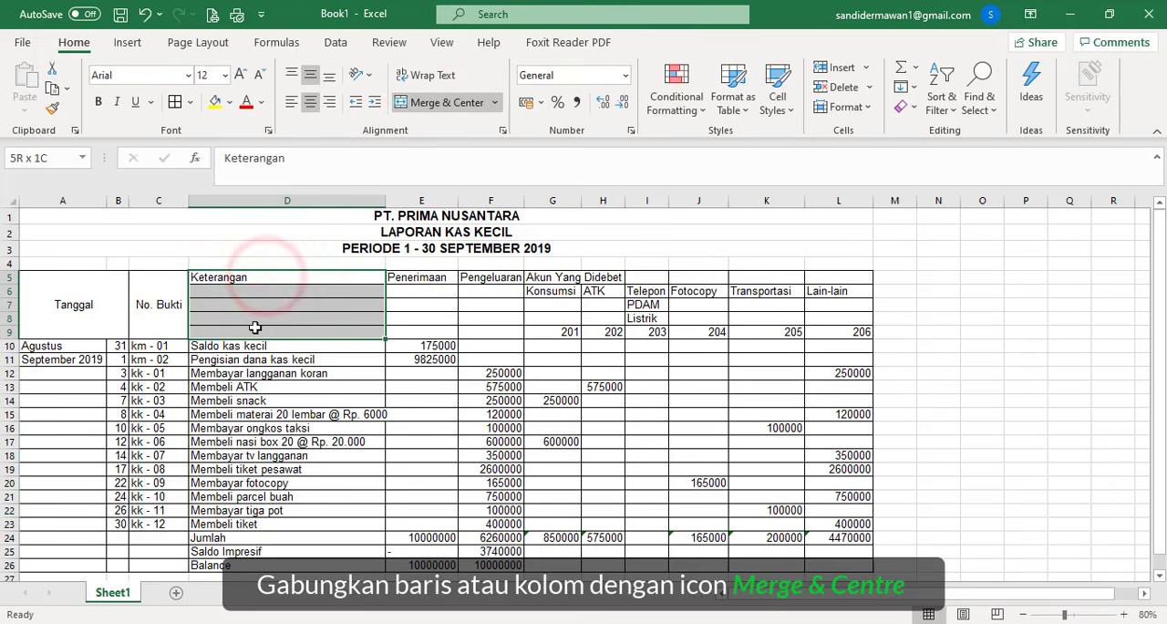
click(410, 102)
- Merge and center the headers Penerimaan over E5:E9 and Pengeluaran over F5:F9
drag(401, 277, 395, 328)
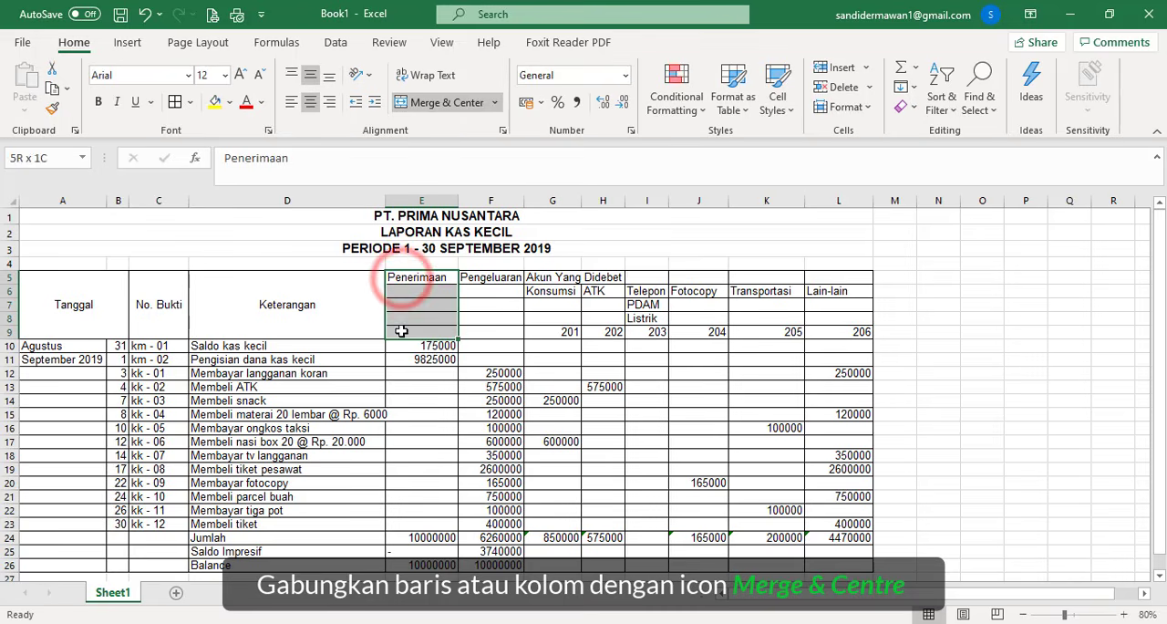
click(429, 104)
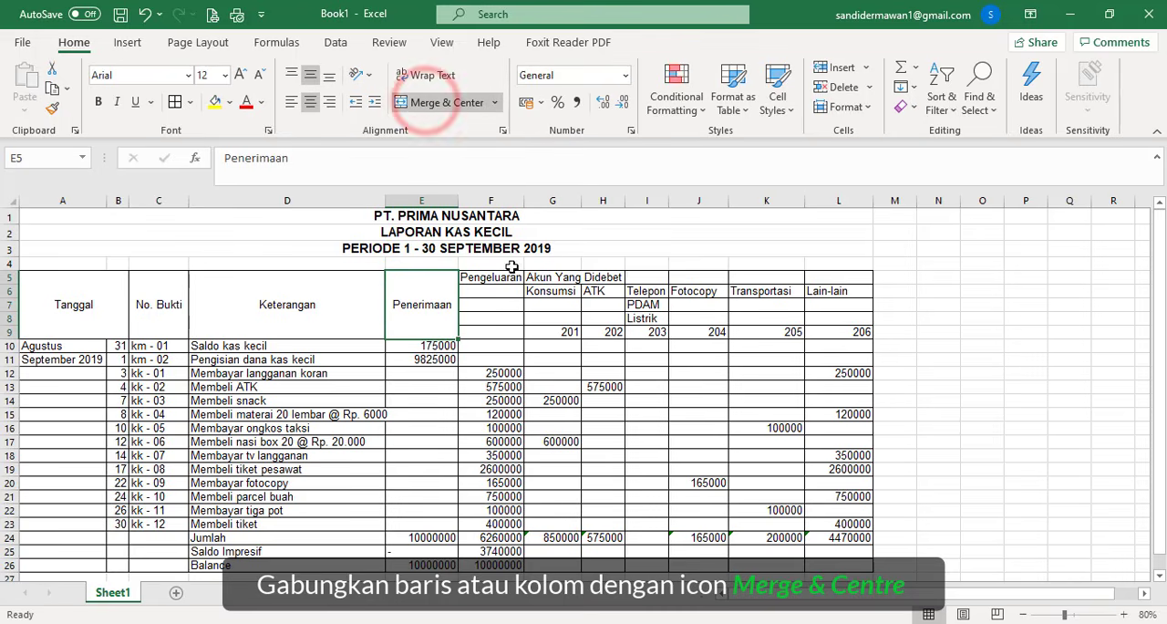
click(481, 282)
drag(481, 282, 488, 332)
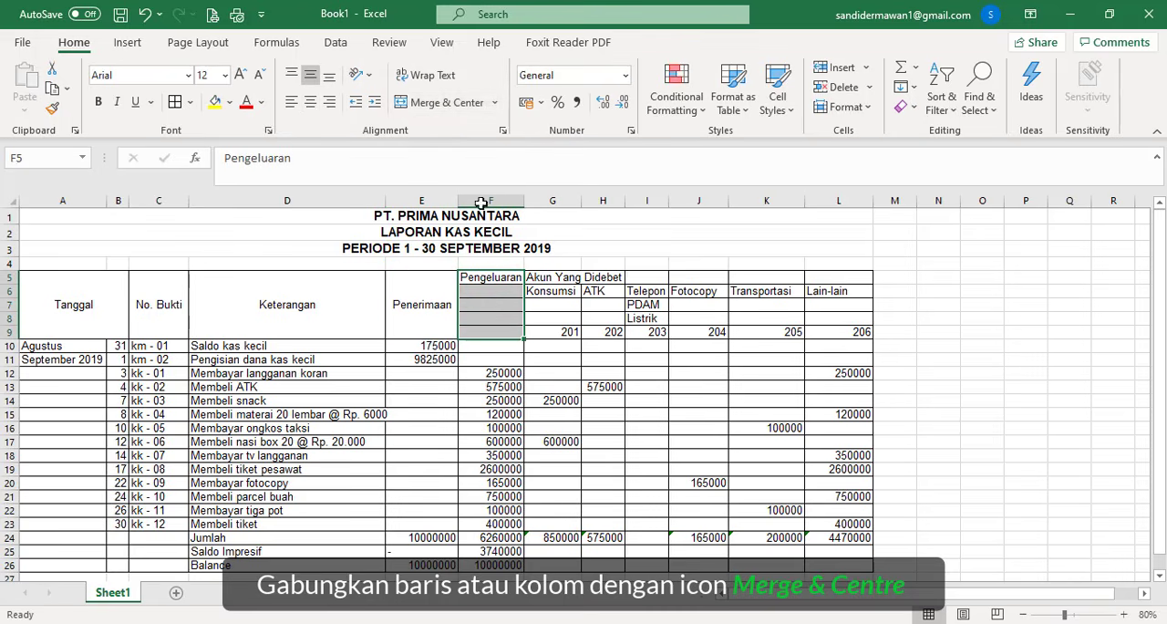
click(424, 109)
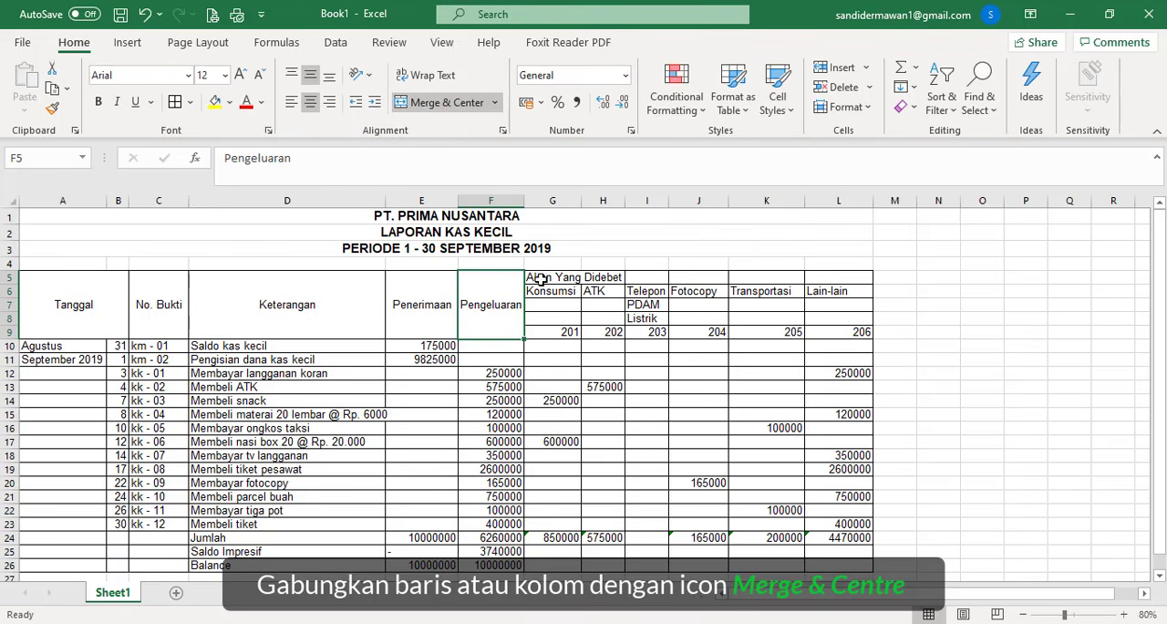
- Merge and center Akun Yang Didebet across G5:L5, and its account headers Konsumsi over G6:G8 and ATK over H6:H8
drag(543, 277, 815, 276)
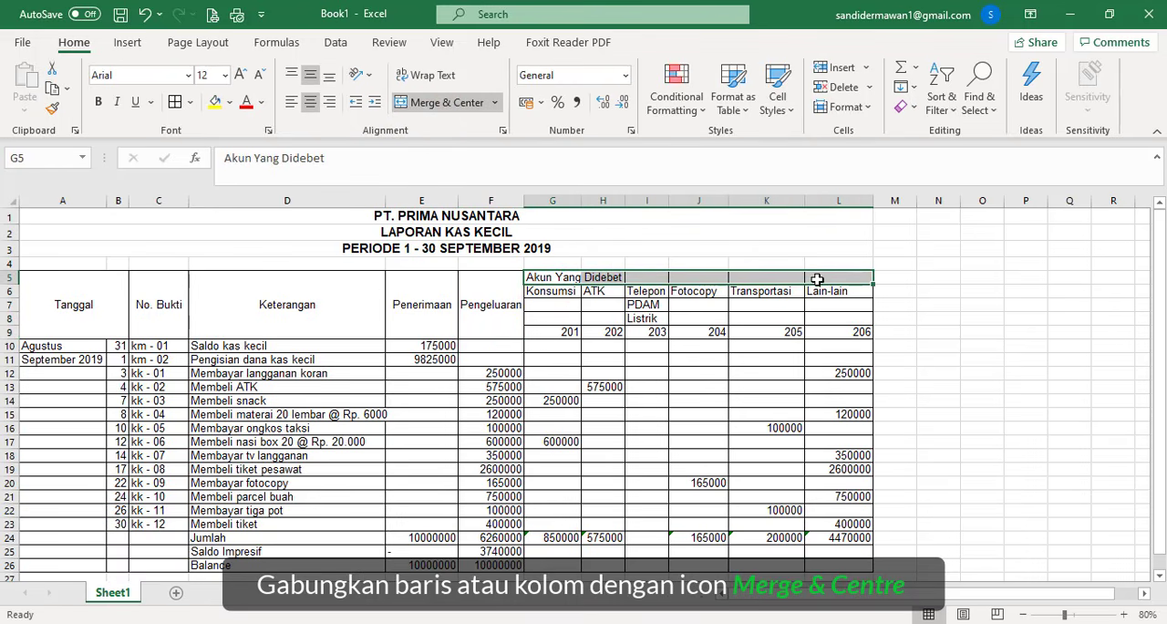
click(441, 103)
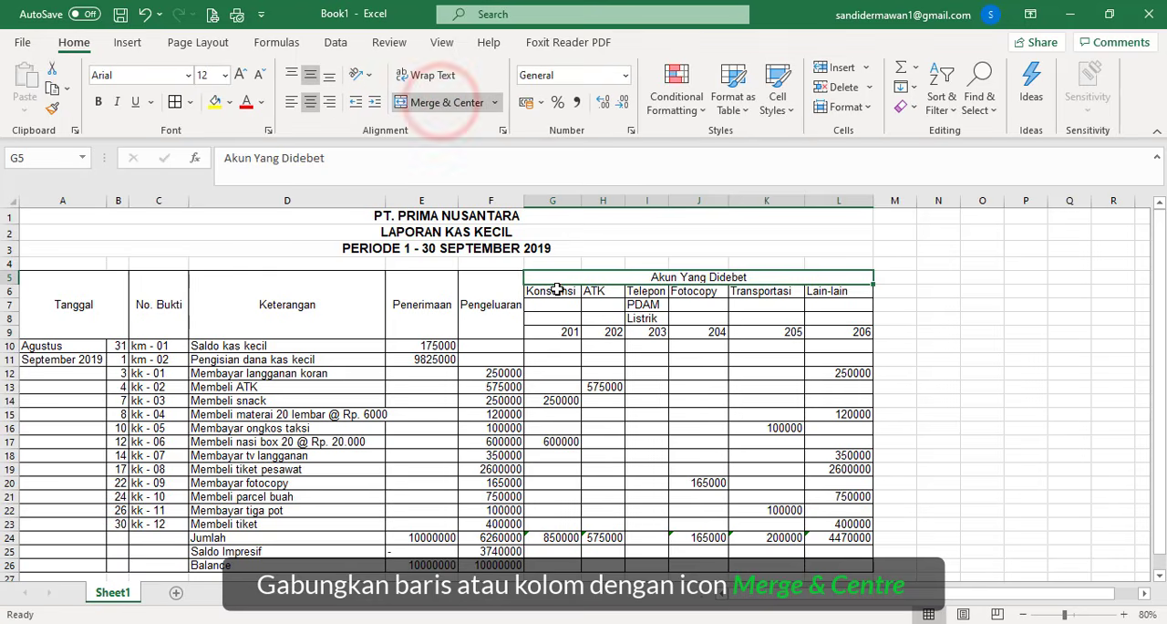
drag(553, 290, 603, 319)
click(441, 102)
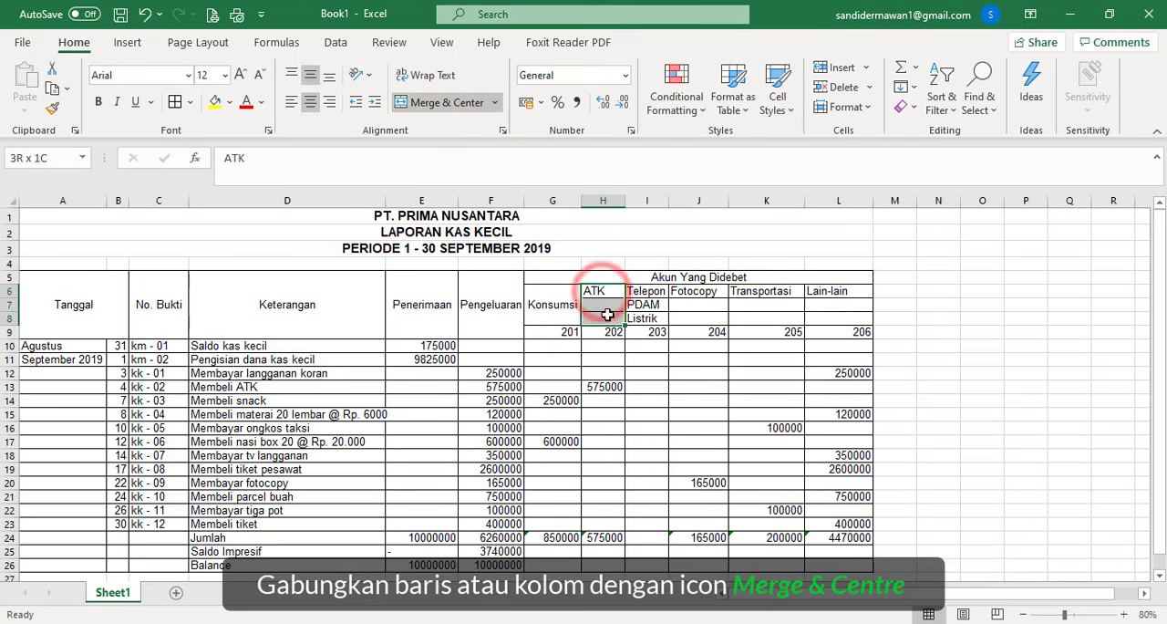
click(425, 105)
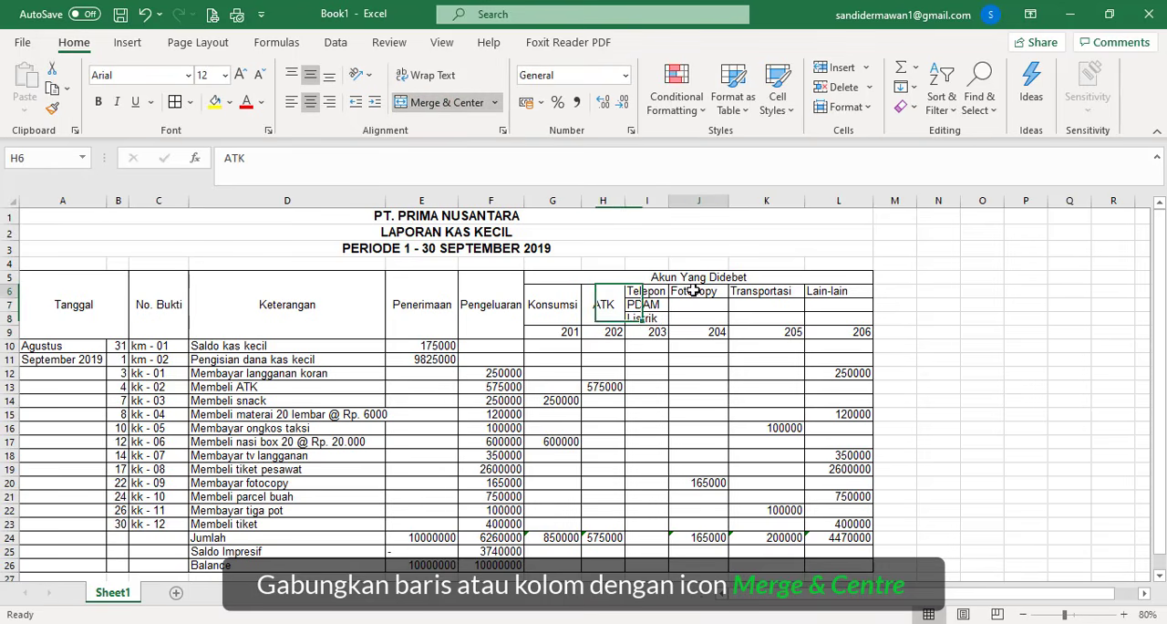
- Merge and center the account headers Fotocopy over J6:J8, Transportasi over K6:K8 and Lain-lain over L6:L8
drag(694, 291, 698, 318)
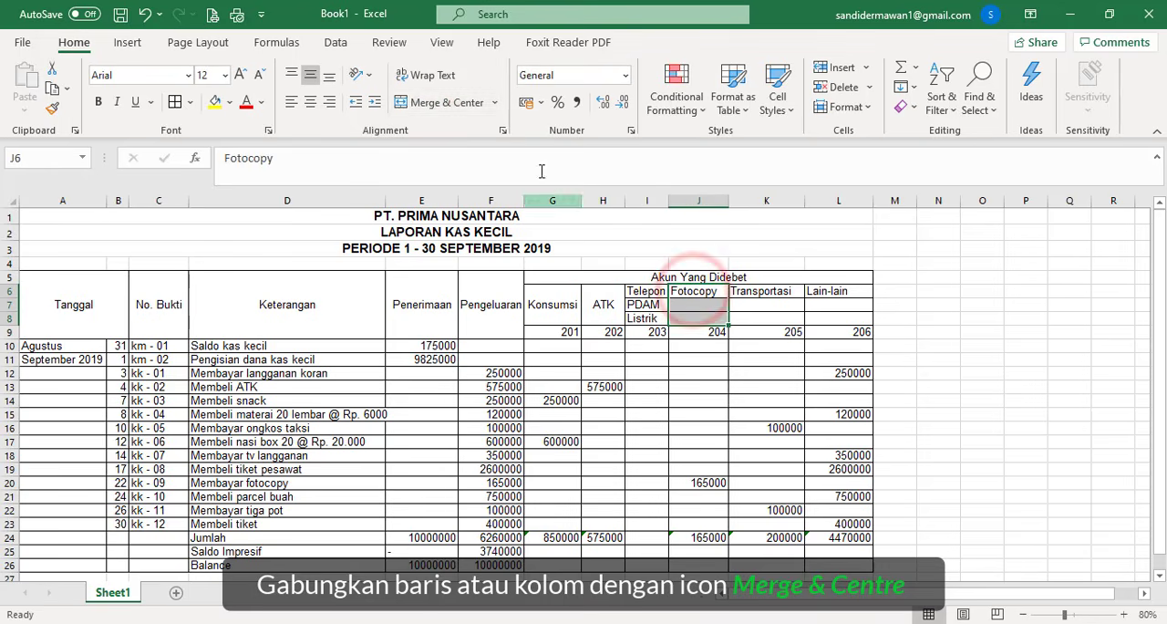
click(453, 111)
drag(757, 294, 755, 313)
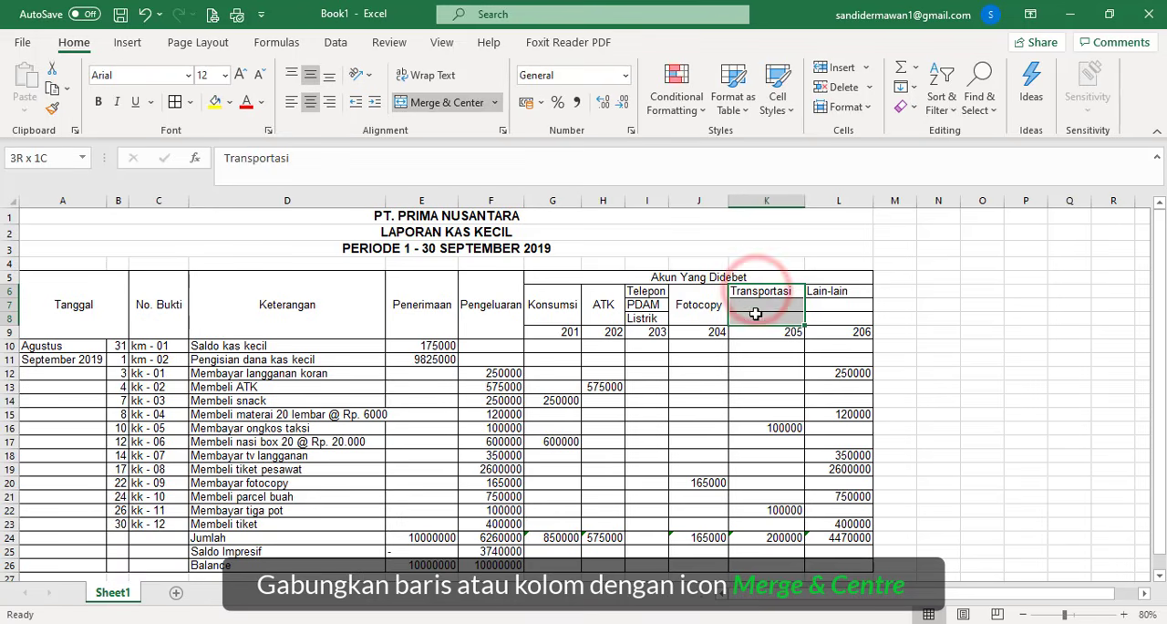
click(429, 103)
click(846, 294)
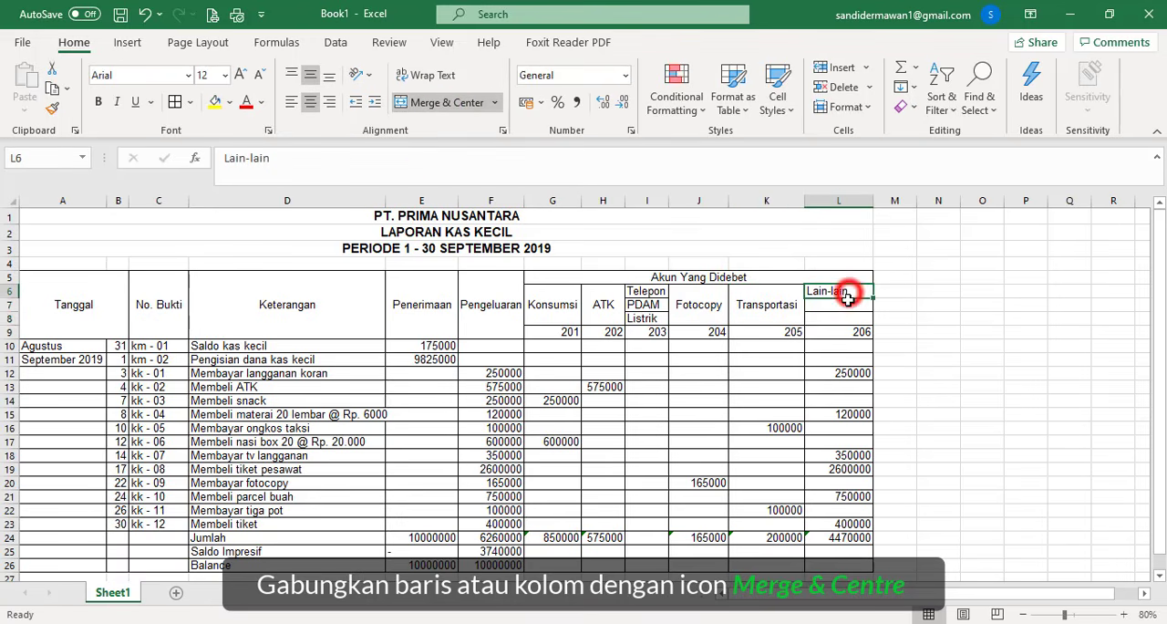
drag(846, 294, 847, 319)
click(434, 105)
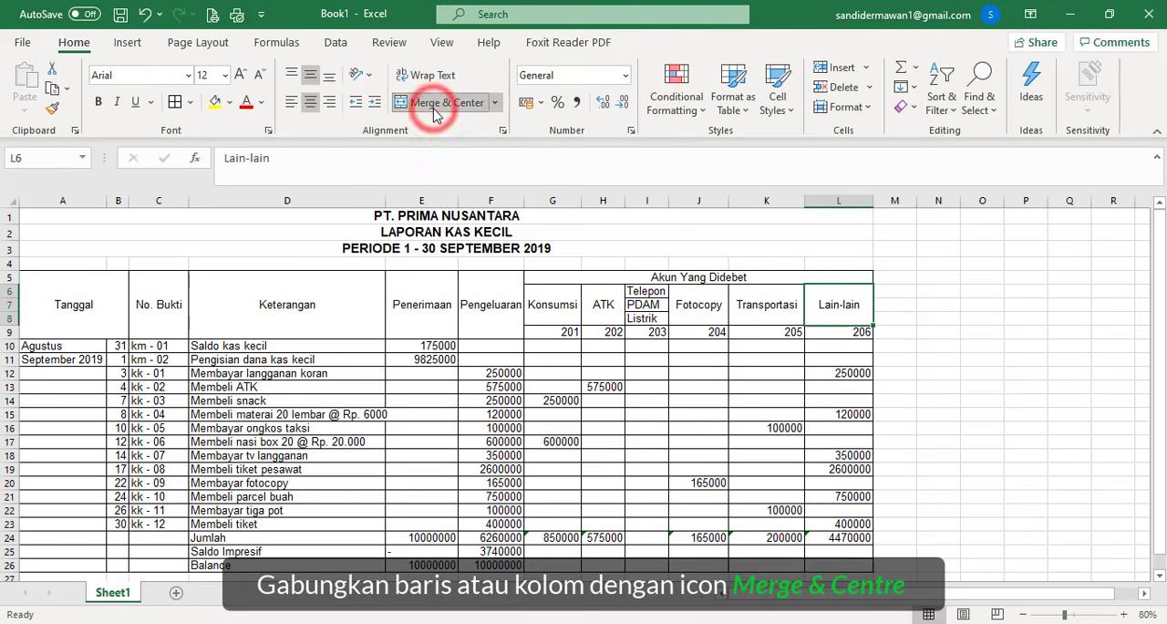
- Make all the table headers and account codes in A5:L9 bold
drag(108, 294, 690, 309)
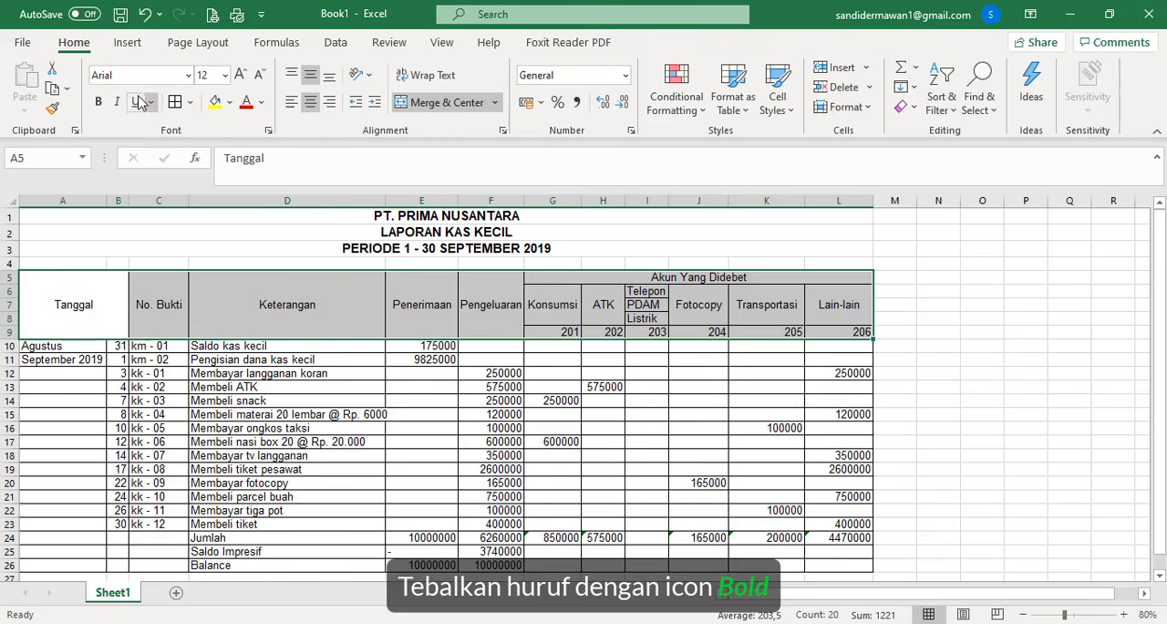
click(97, 103)
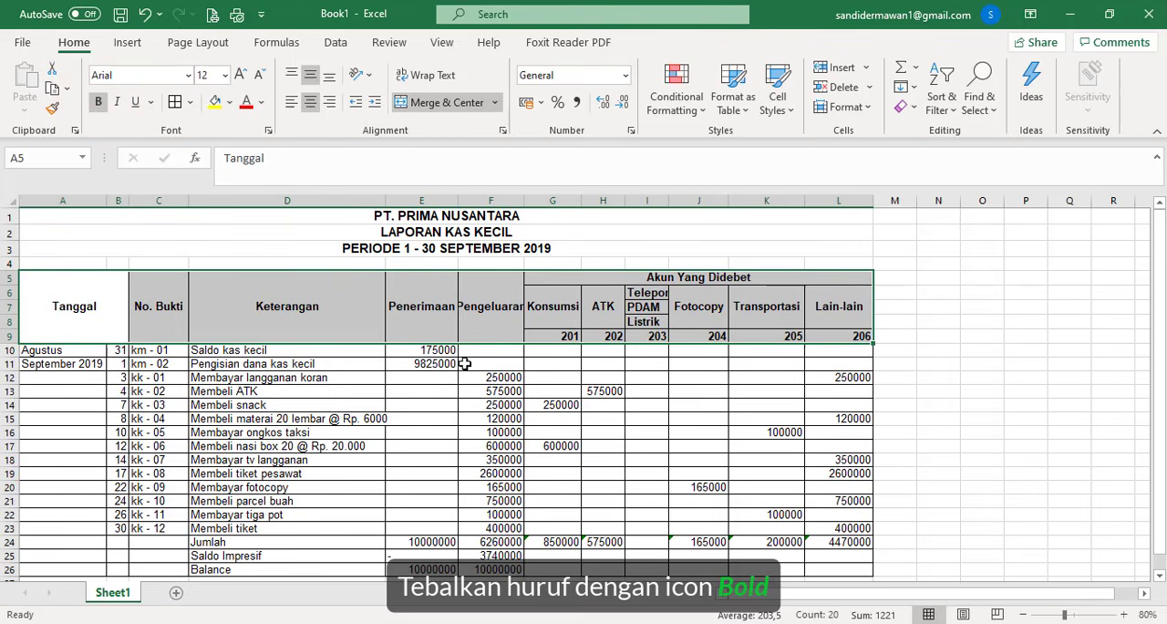
click(336, 294)
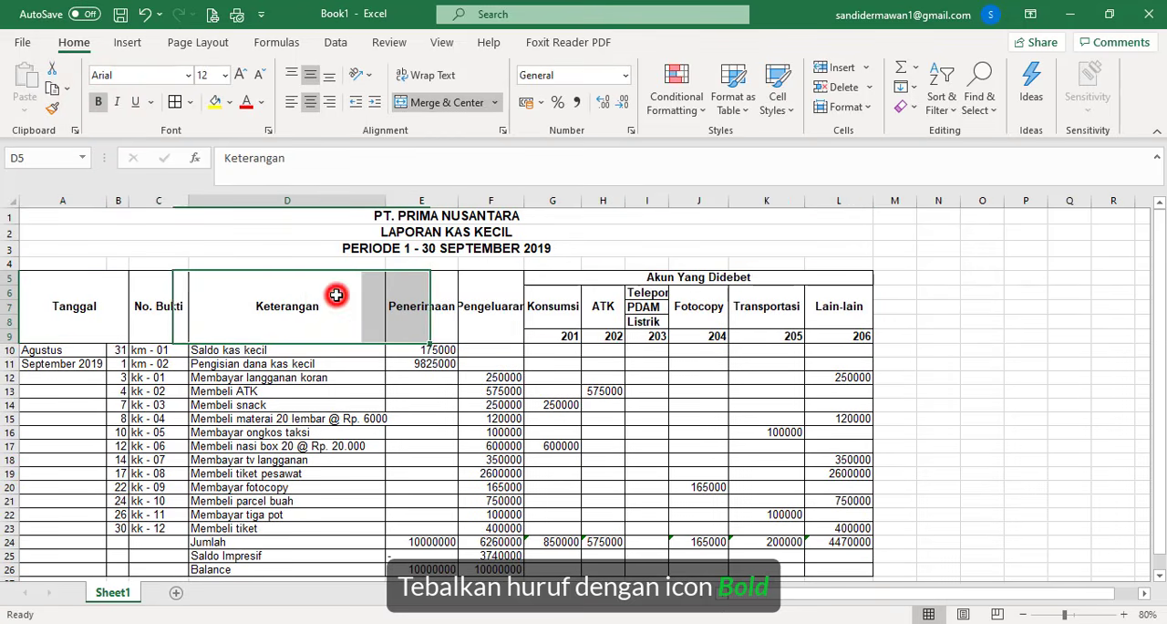
- Autofit the widths of table columns A through L to their contents
double_click(105, 197)
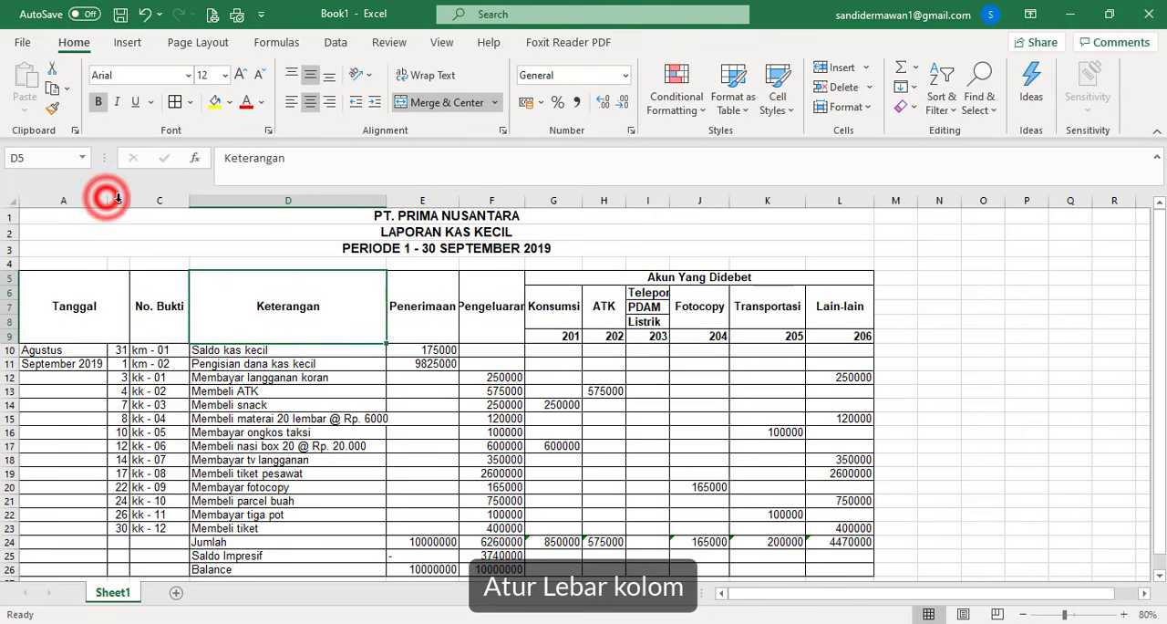
double_click(127, 203)
double_click(186, 203)
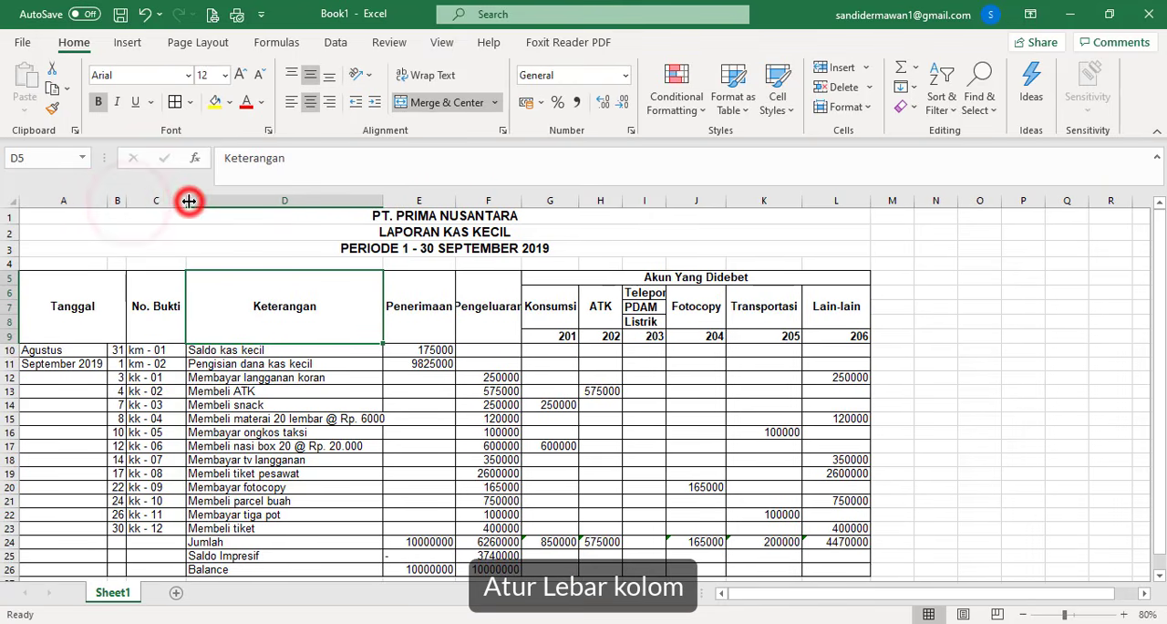
double_click(379, 201)
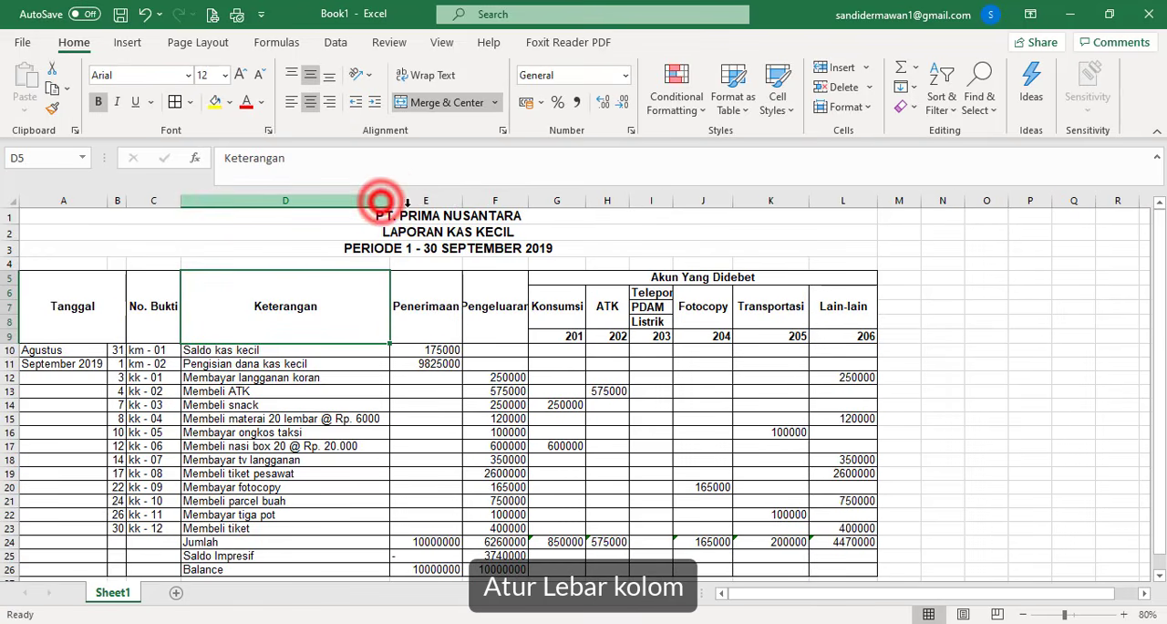
double_click(463, 201)
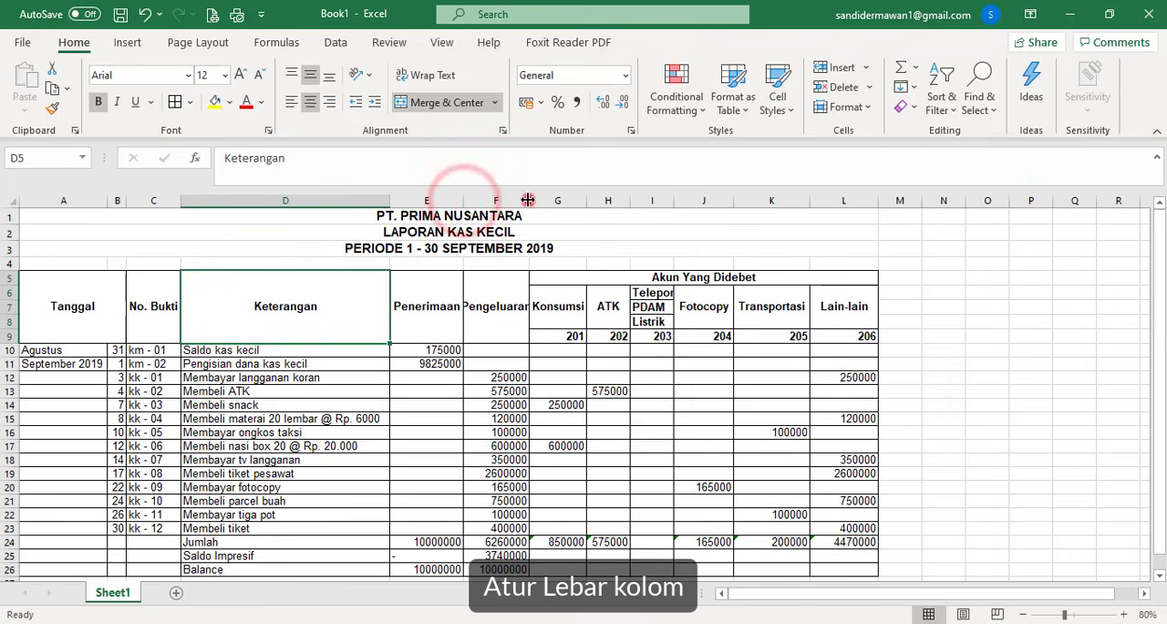
double_click(528, 201)
double_click(600, 200)
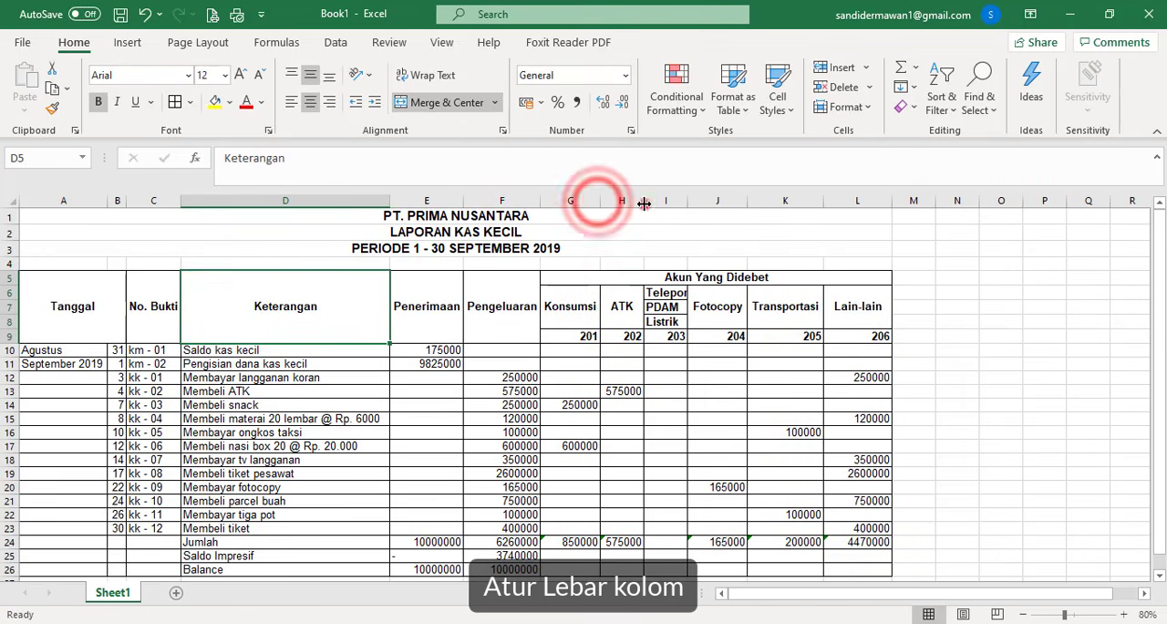
double_click(644, 201)
double_click(687, 201)
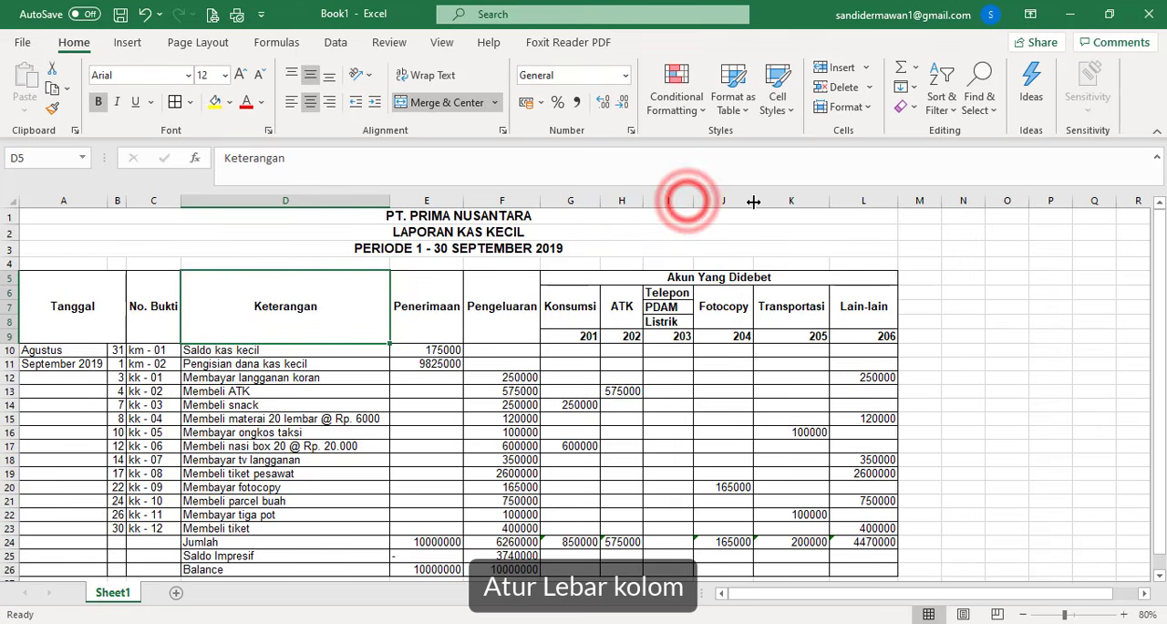
double_click(752, 201)
double_click(826, 200)
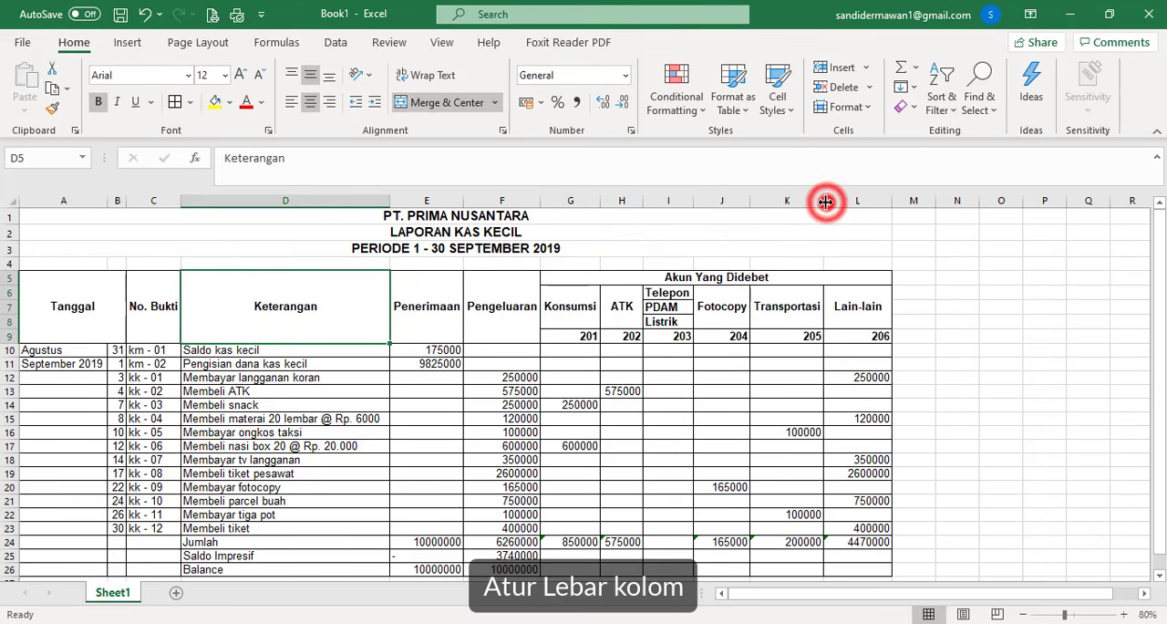
double_click(894, 200)
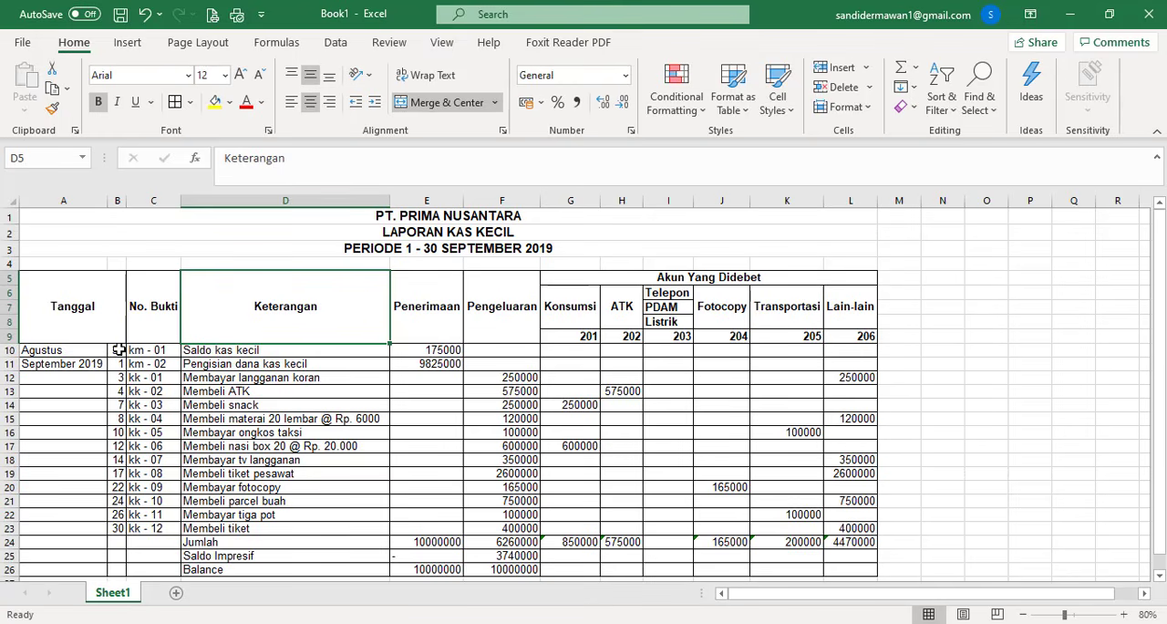
- Center the day numbers in B10:B23 and the voucher numbers in C10:C23
drag(119, 349, 109, 528)
click(312, 105)
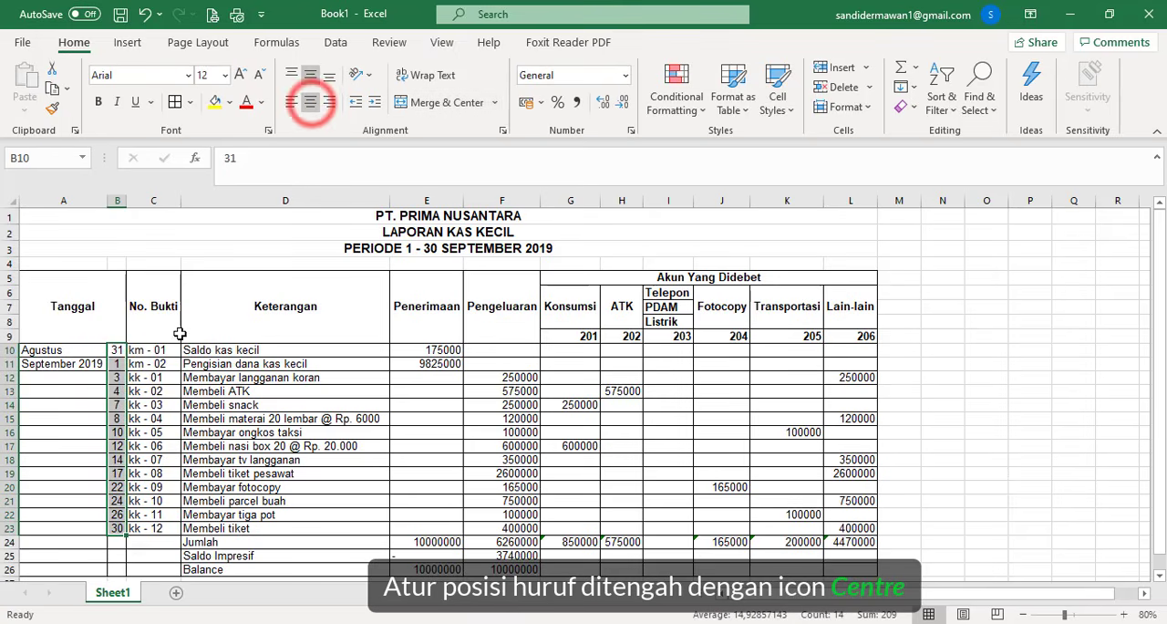
drag(156, 349, 158, 530)
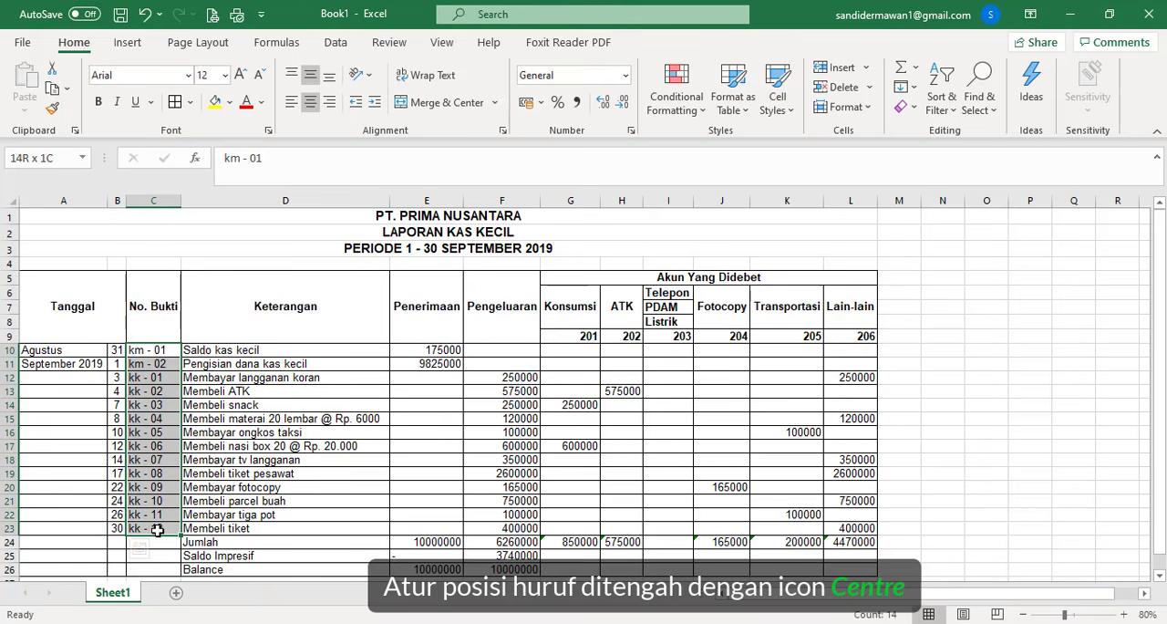
click(310, 103)
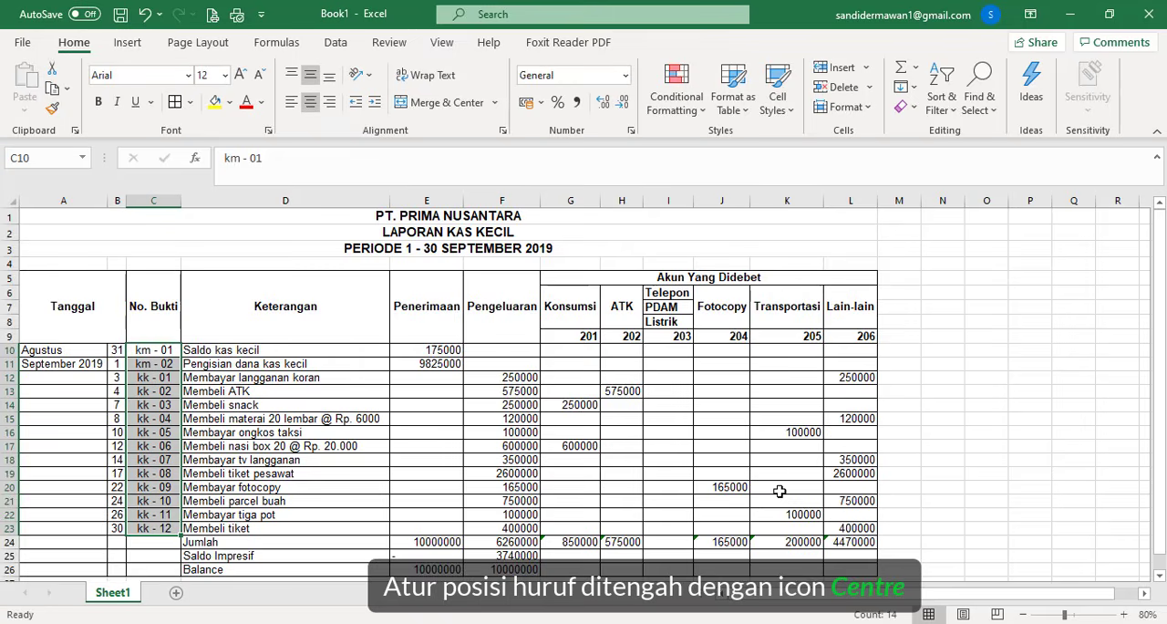
- Apply the Accounting number format to all the amounts in E10:L26
scroll(565, 375, down, 1)
drag(456, 303, 830, 519)
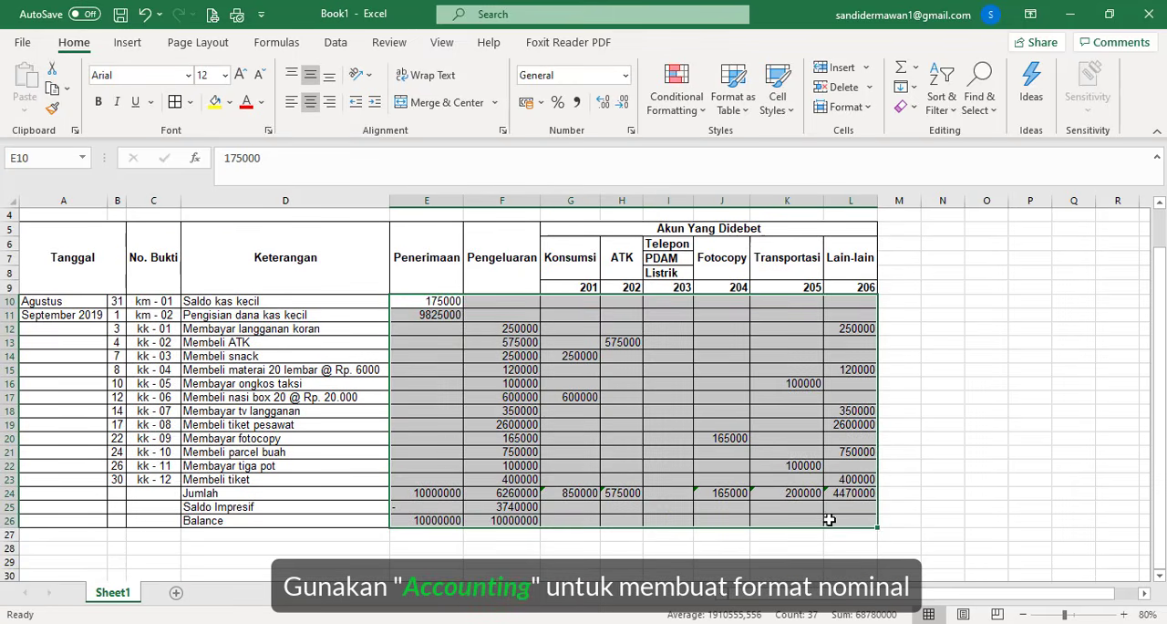
click(625, 80)
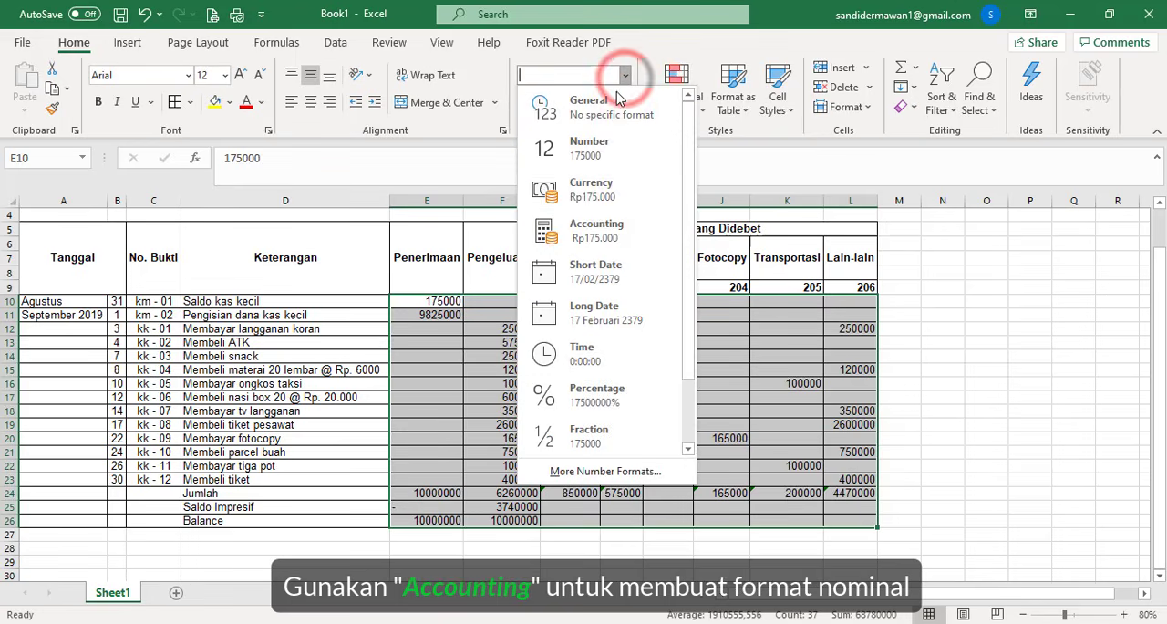
click(597, 228)
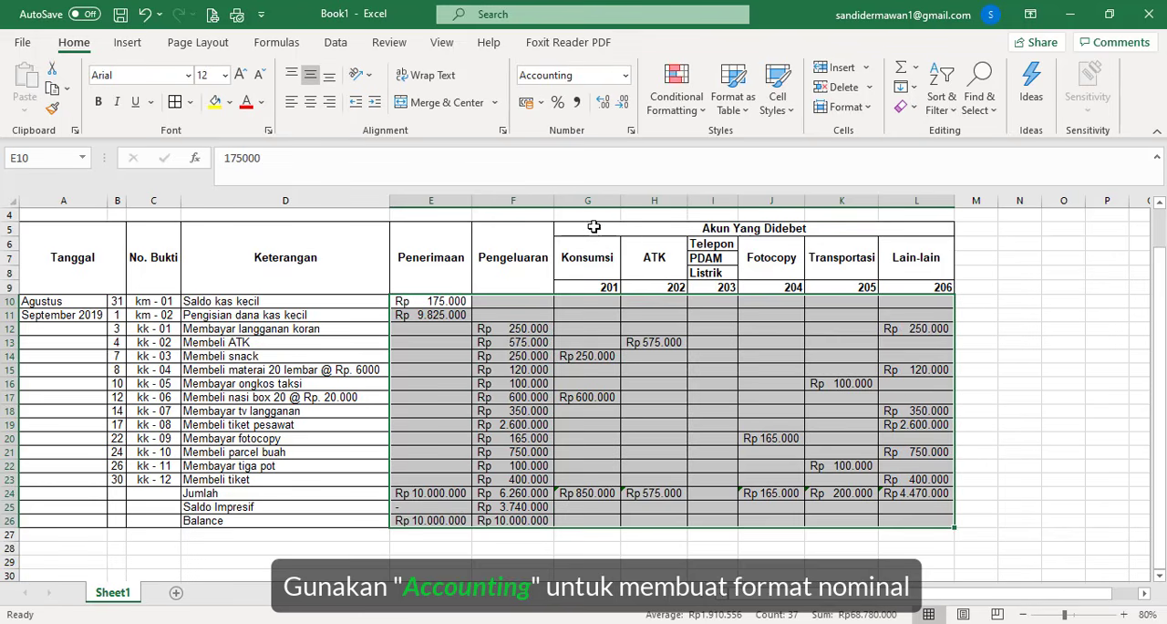
- Autofit the debit-account columns G, H, I, K and L to the formatted amounts
double_click(735, 196)
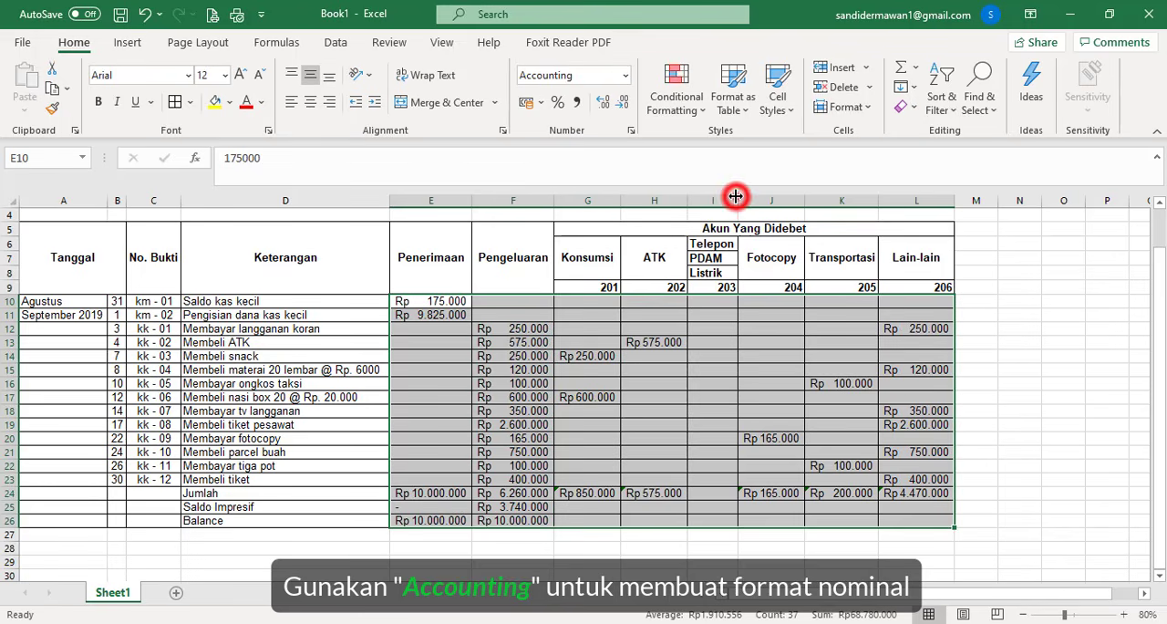
double_click(688, 197)
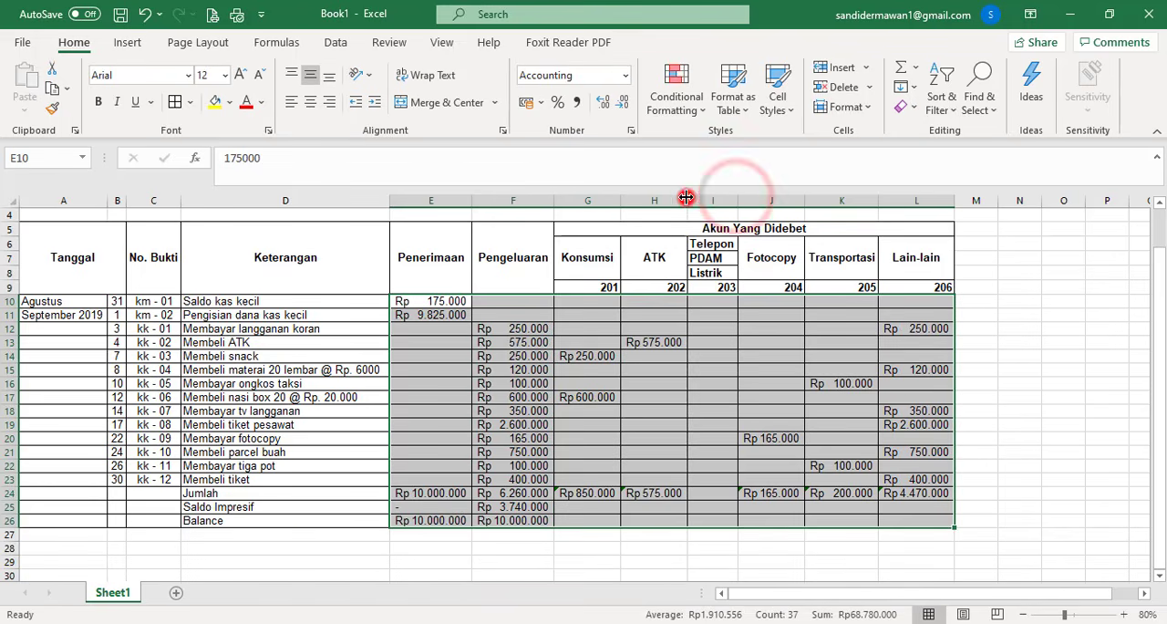
double_click(619, 200)
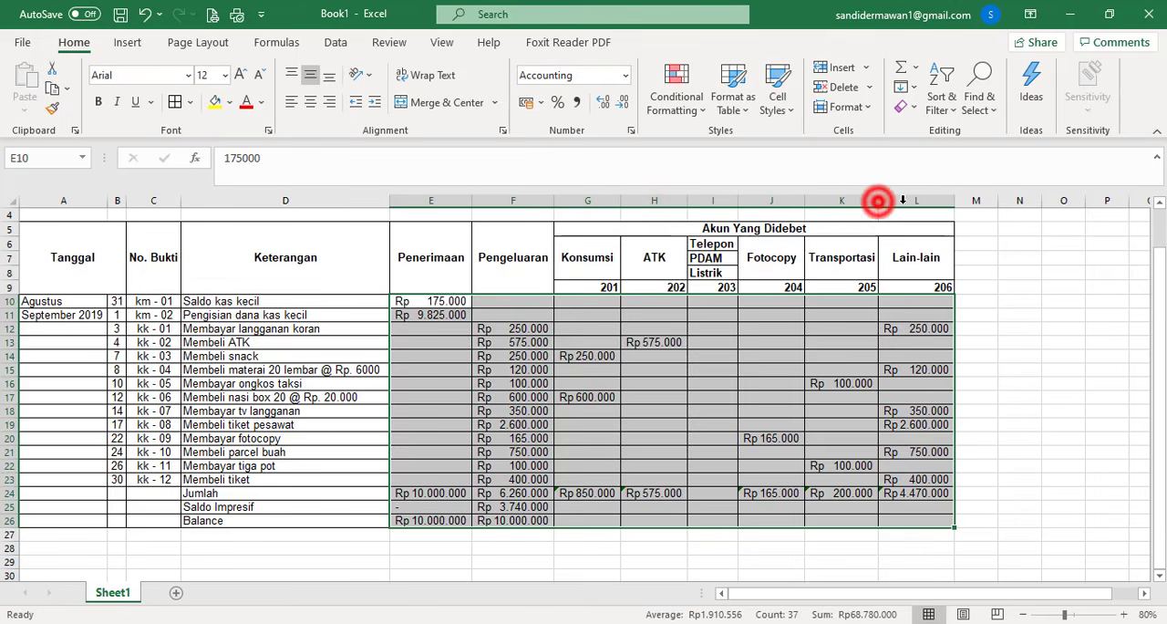
double_click(954, 201)
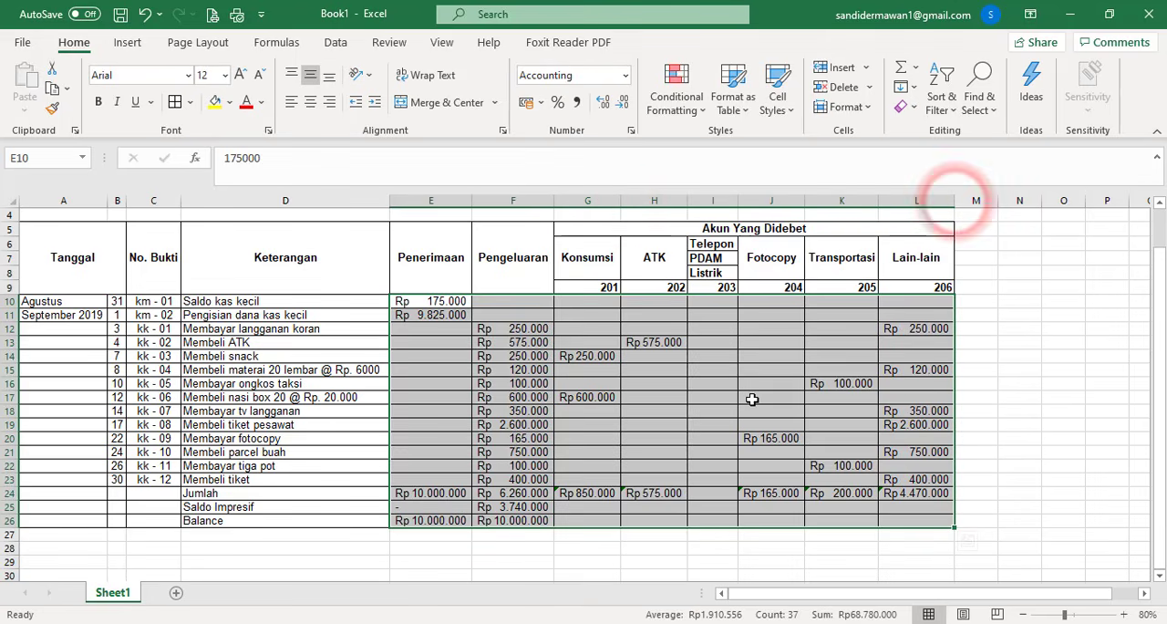
- Remove the inner horizontal borders between Telepon, PDAM and Listrik in I6:I8
drag(713, 245, 713, 272)
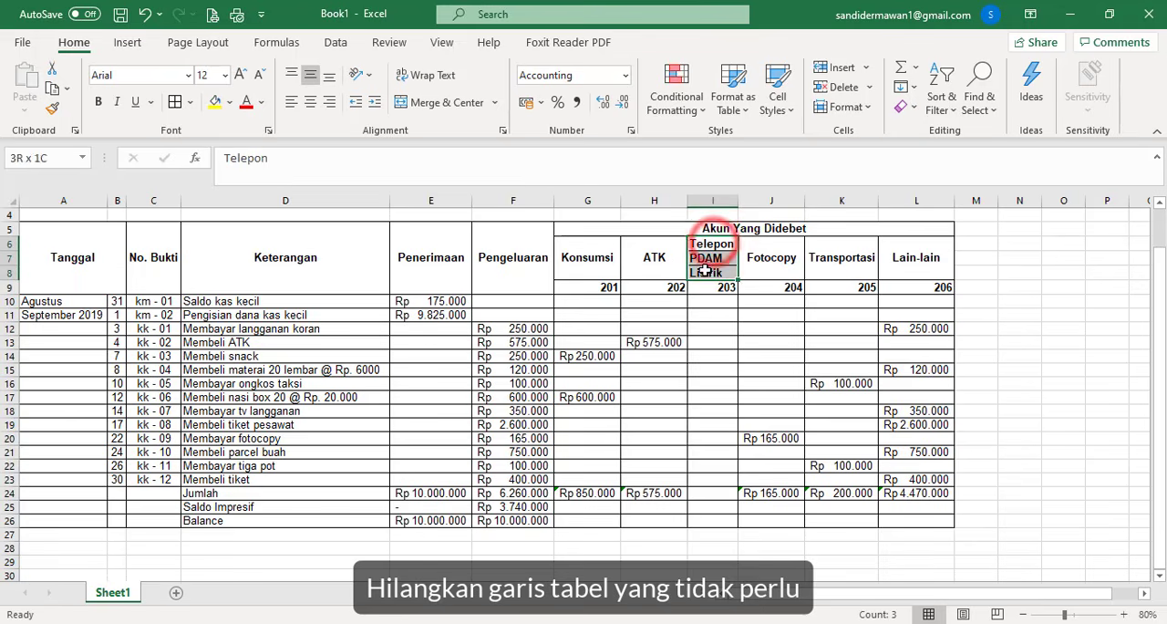
click(190, 102)
scroll(234, 516, down, 1)
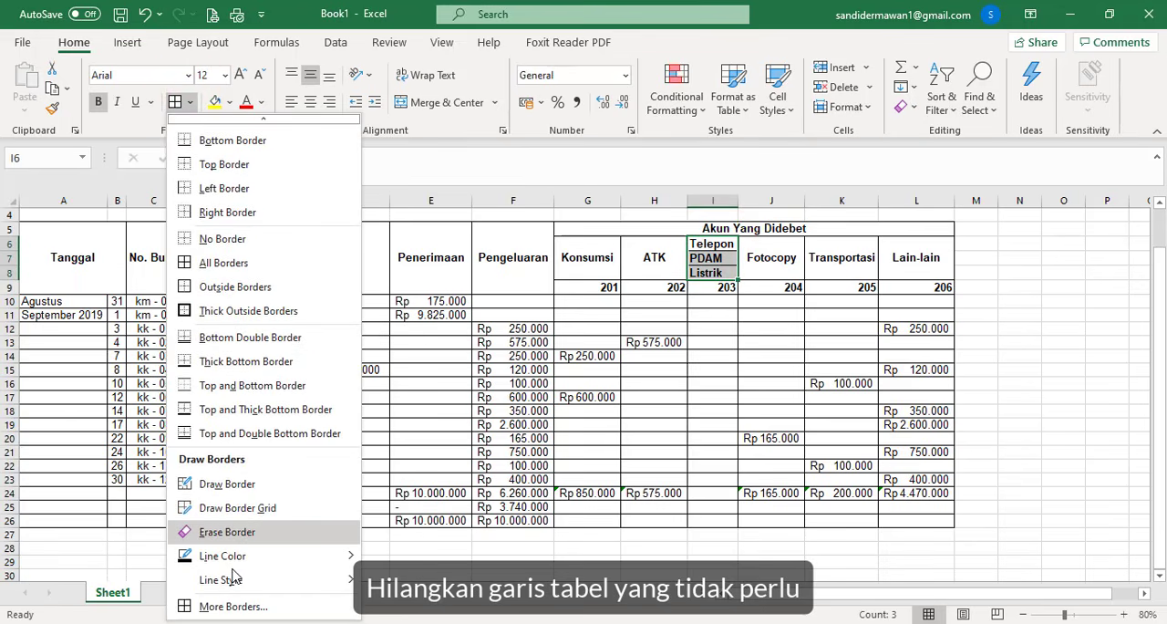
click(233, 612)
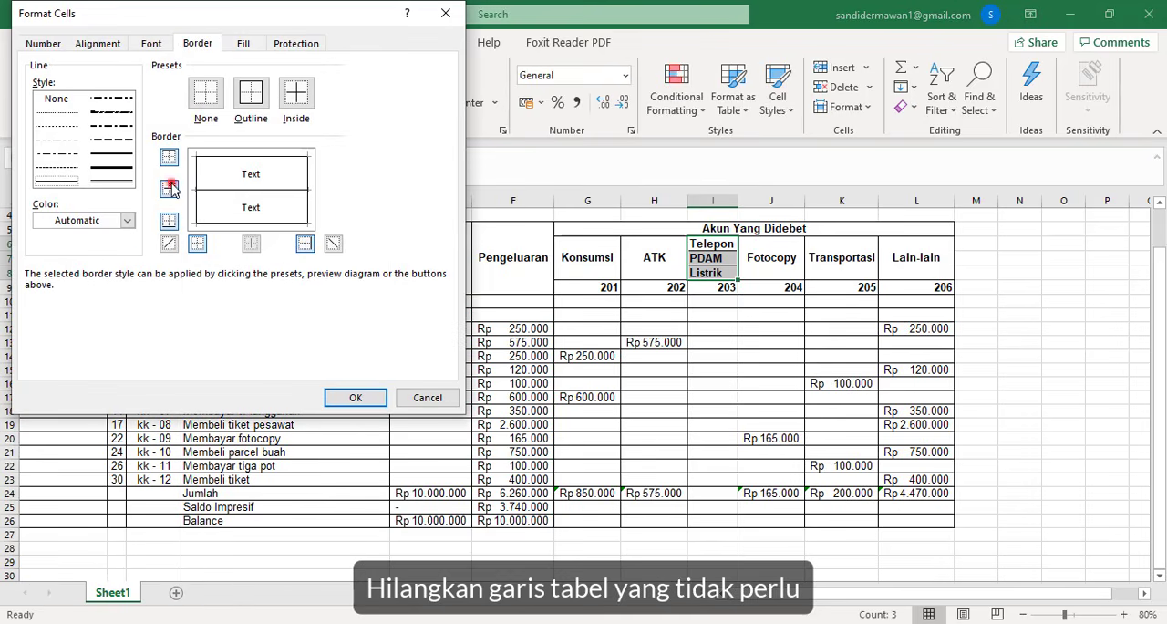
click(356, 396)
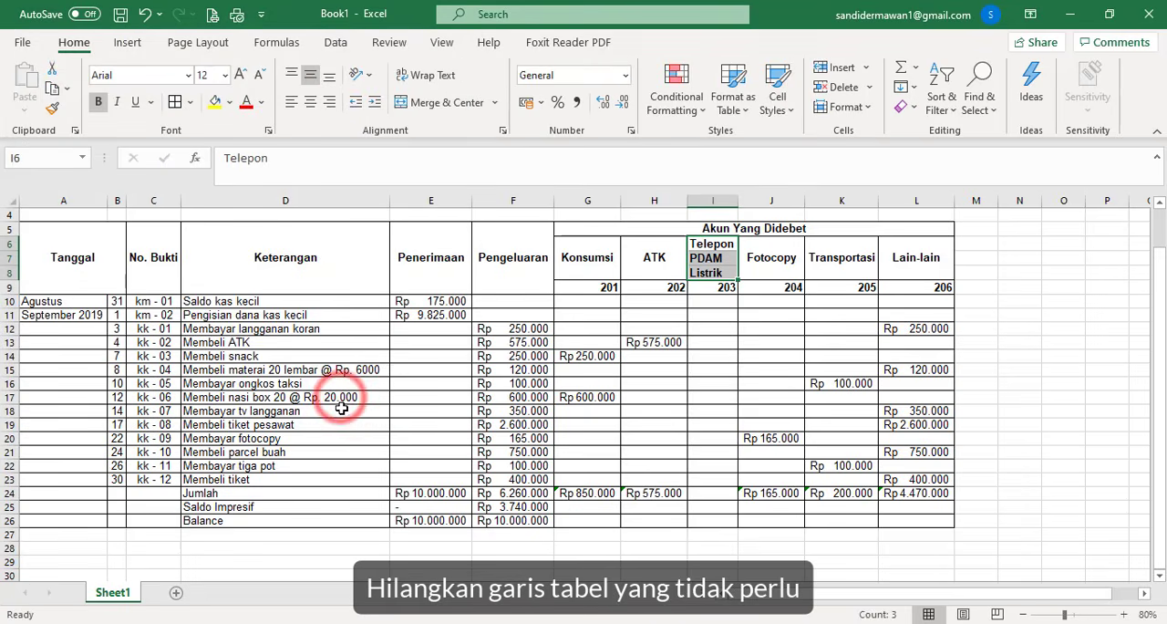
- Remove the inside, bottom and right borders from the empty cells G25:L26, keeping the top and left edges
scroll(719, 366, down, 1)
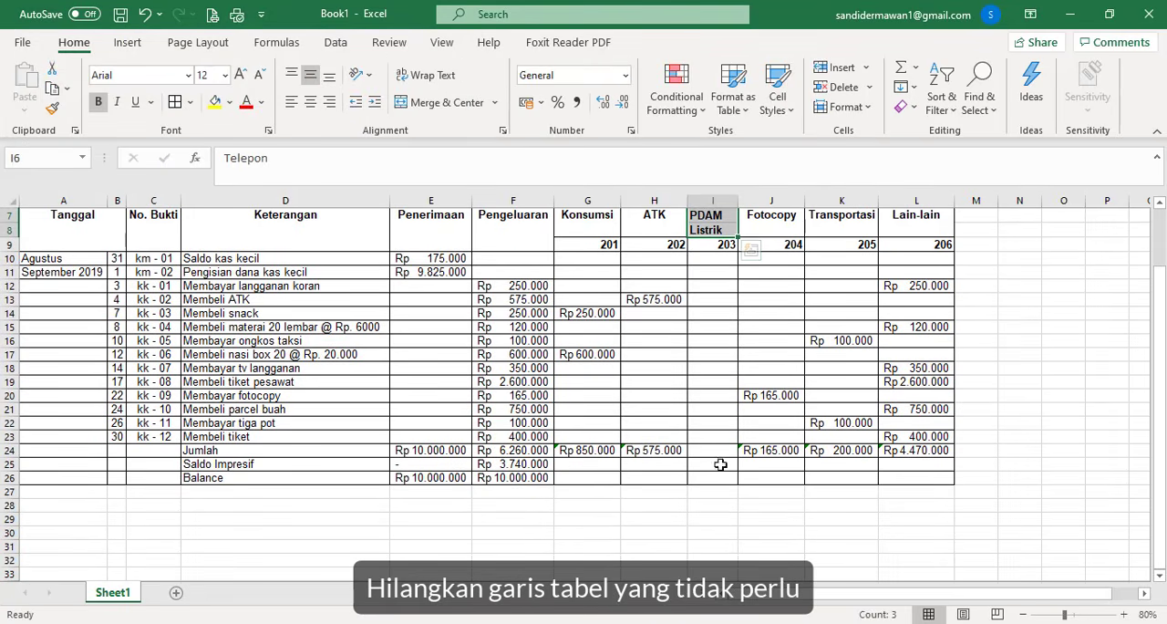
drag(608, 466, 889, 479)
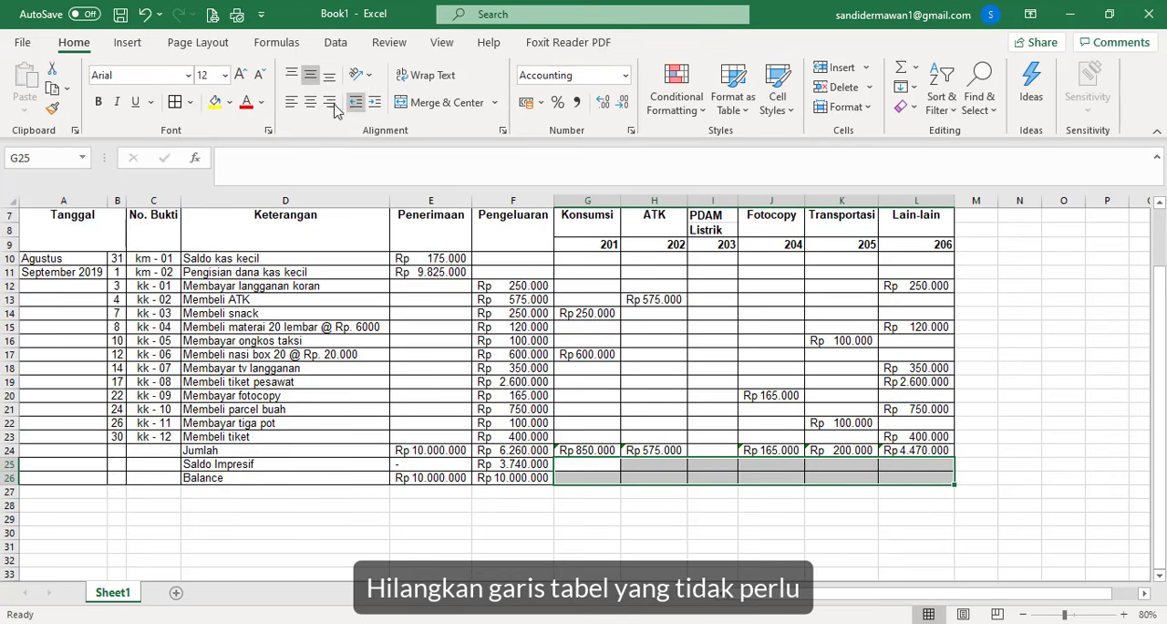
click(195, 103)
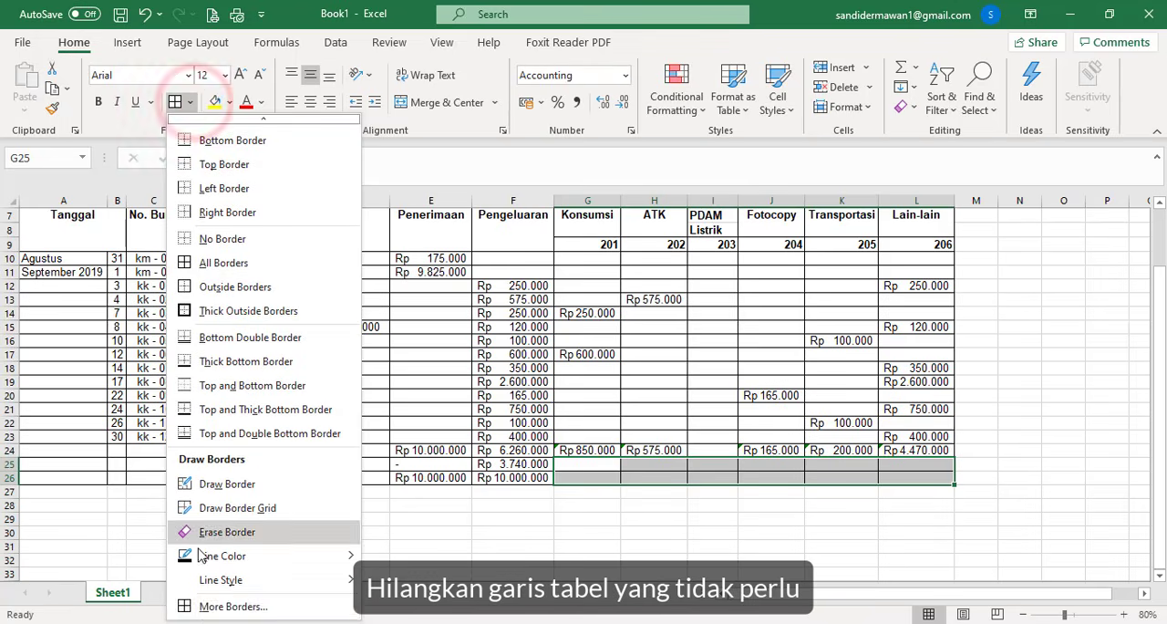
click(230, 605)
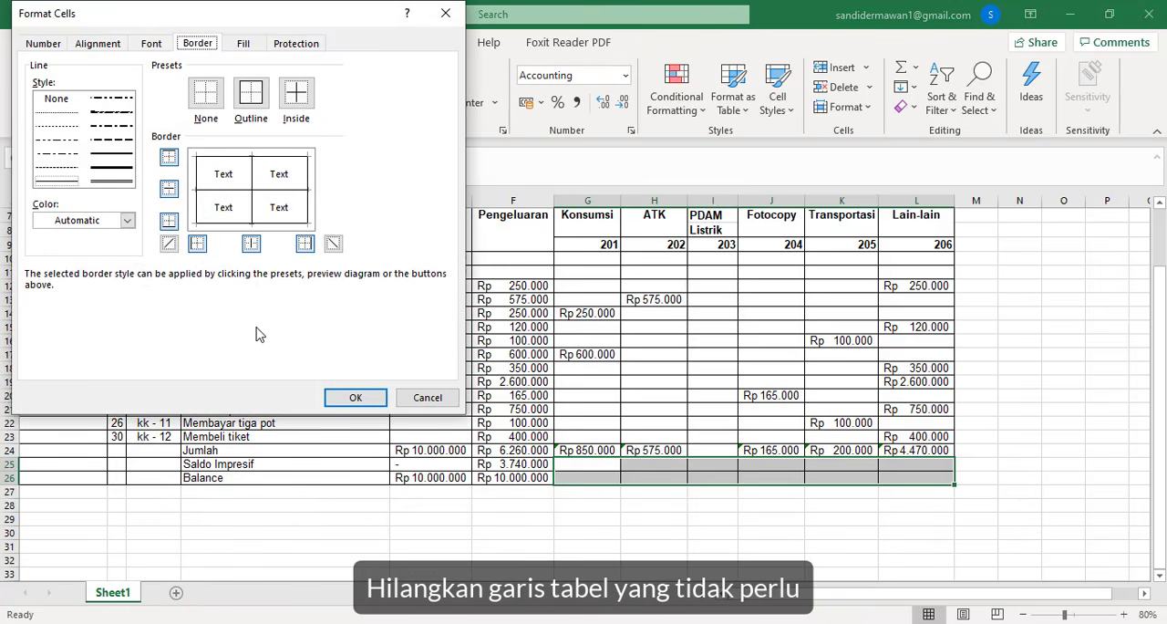
click(169, 188)
click(168, 221)
click(251, 243)
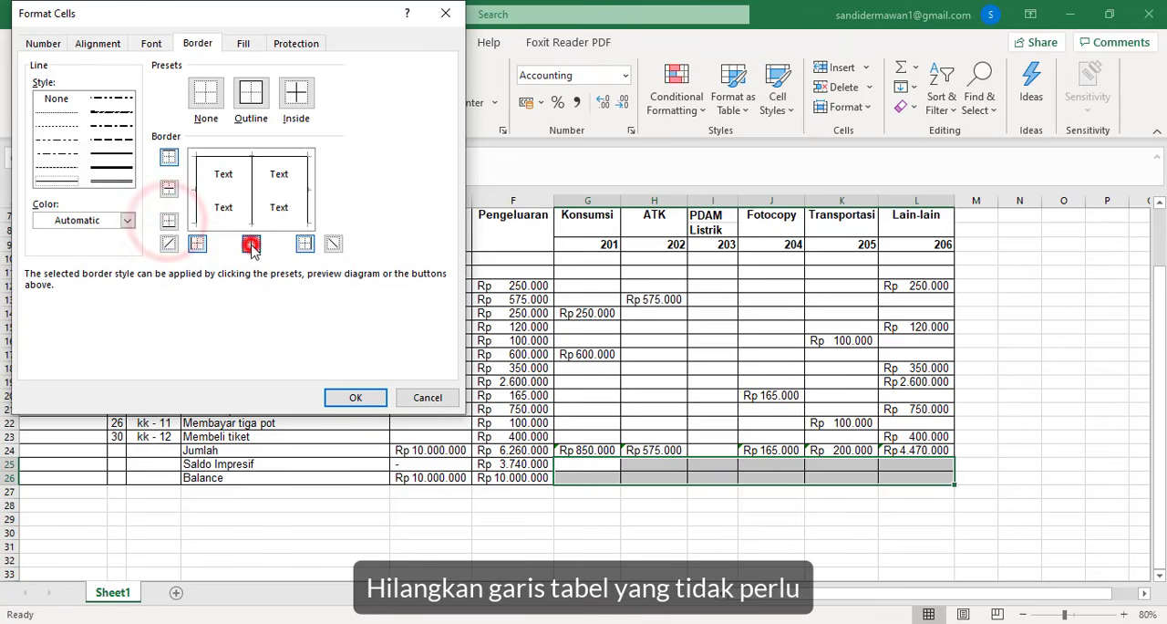
click(308, 243)
click(374, 399)
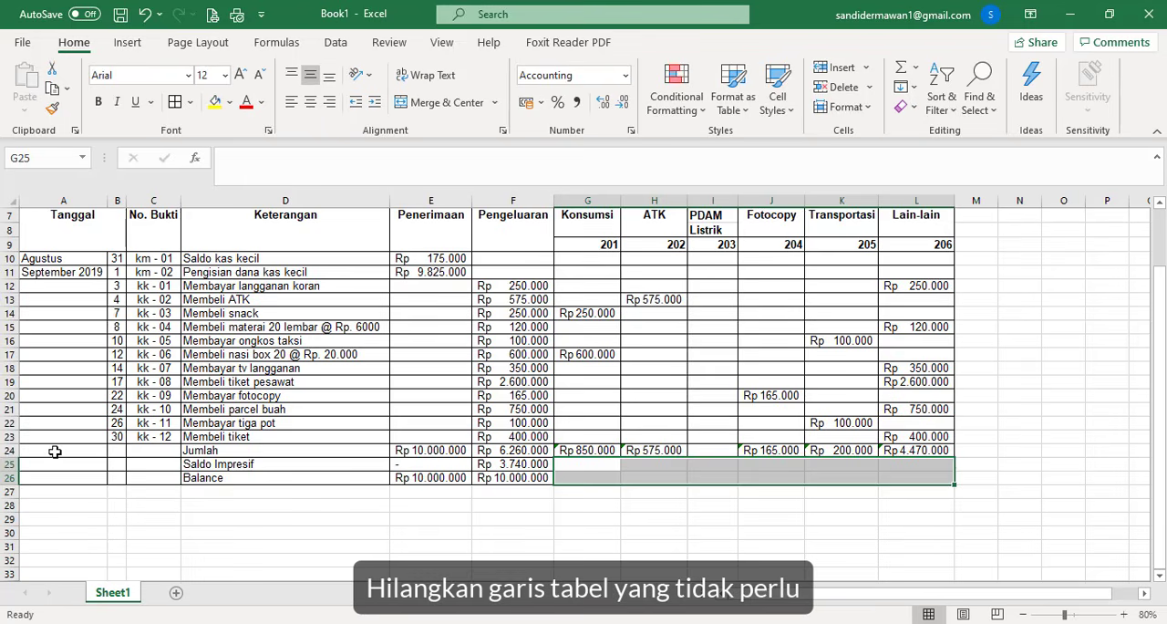
- Remove the inside, bottom and left borders from the empty cells A24:C26, keeping the top and right edges
drag(54, 451, 149, 477)
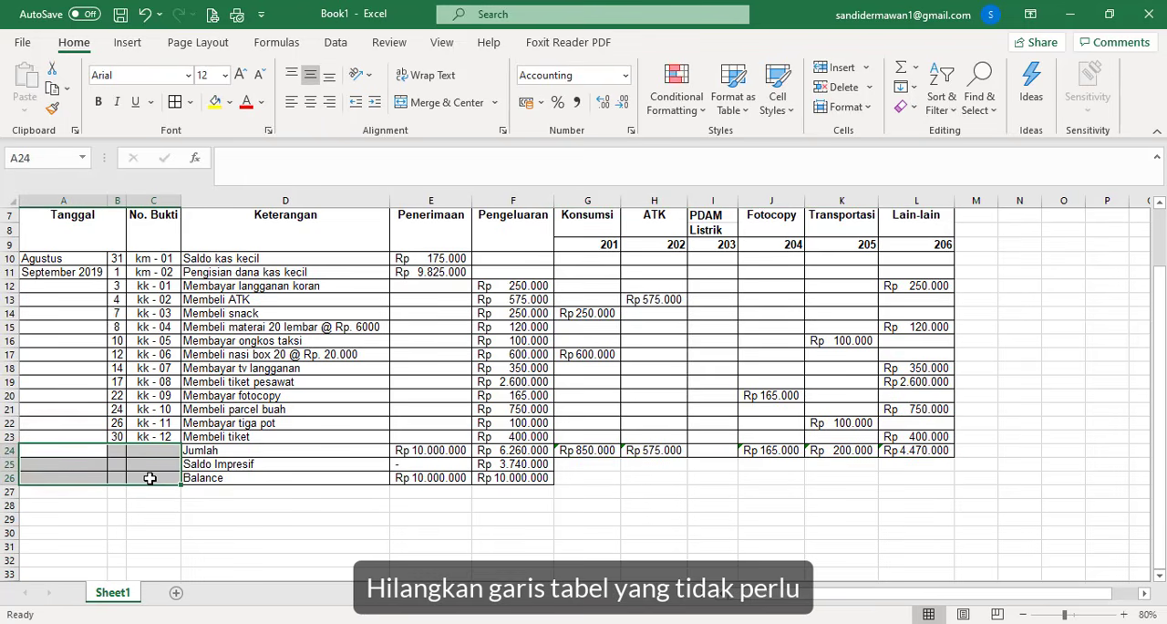
click(193, 104)
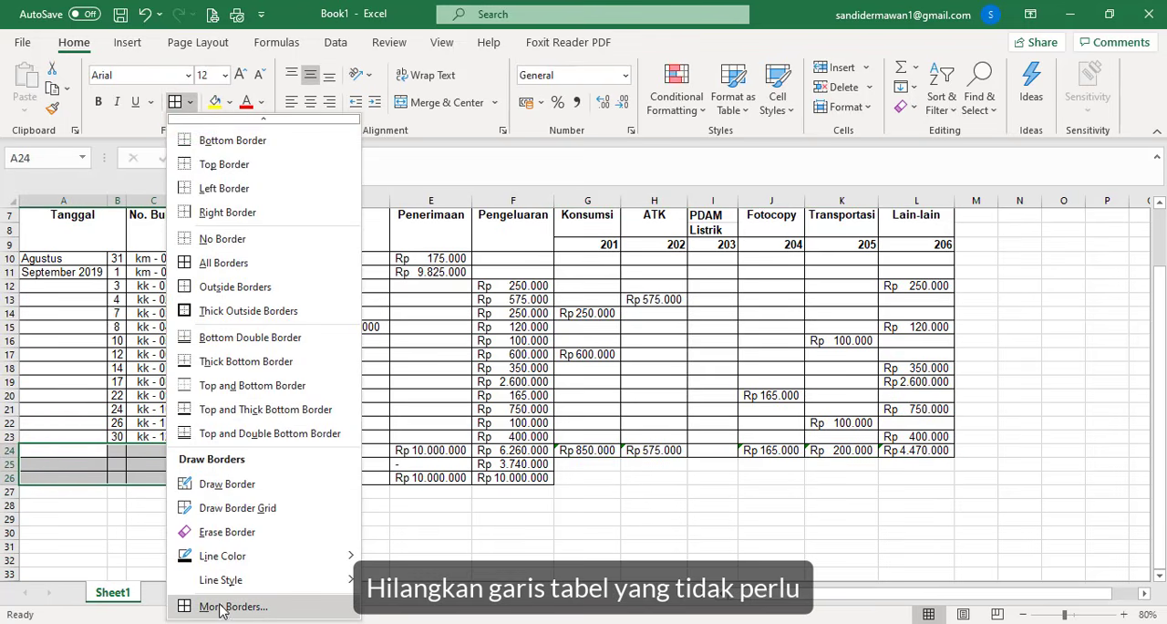
click(222, 612)
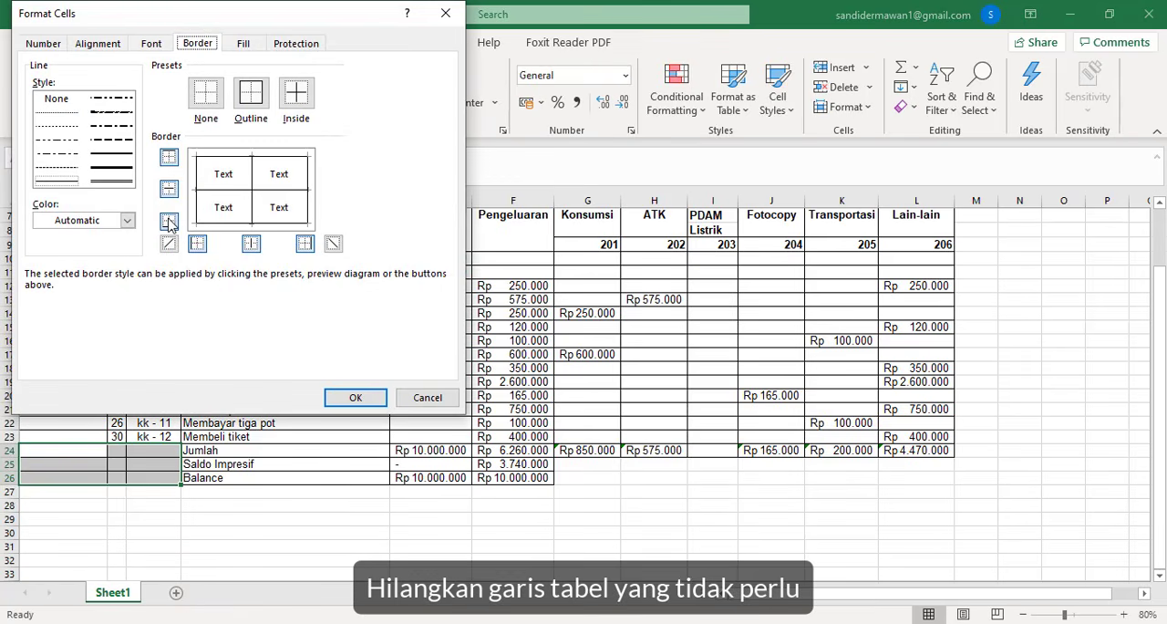
click(168, 187)
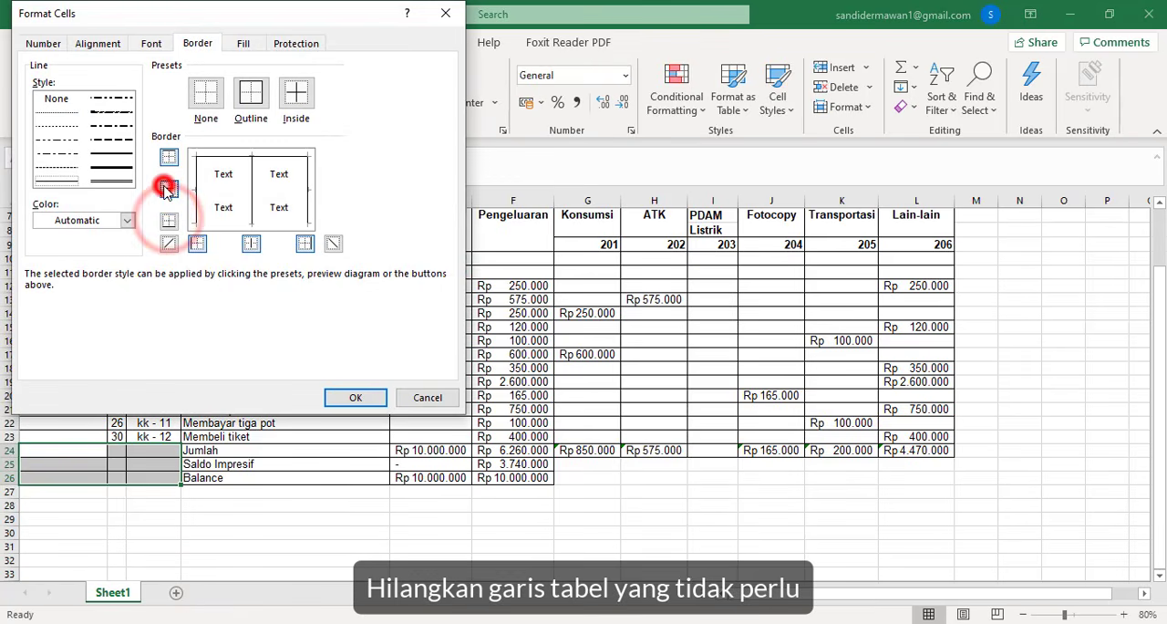
click(251, 243)
click(198, 244)
click(198, 244)
click(353, 396)
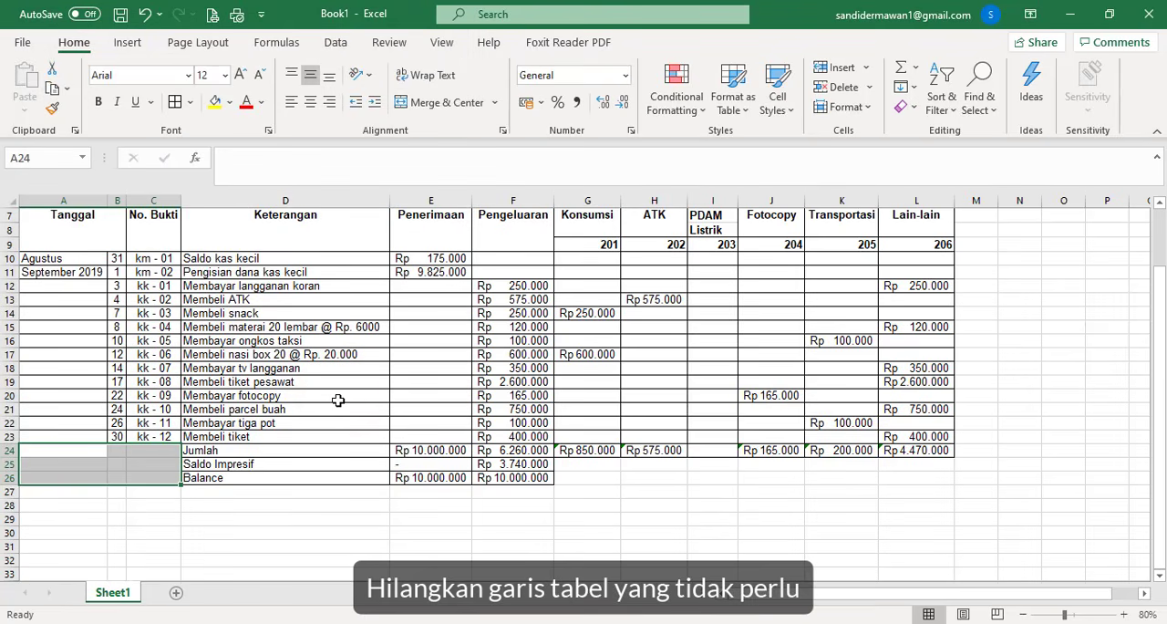
- Make the labels Jumlah, Saldo Impresif and Balance in D24:D26 bold and right-aligned
drag(339, 450, 338, 474)
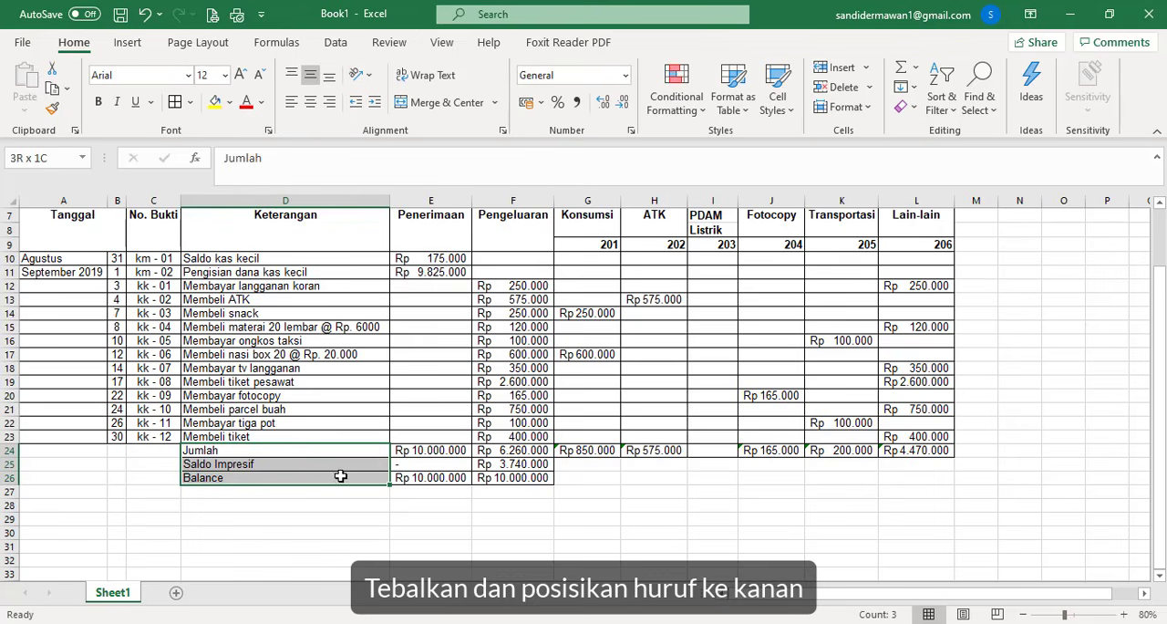
click(97, 100)
click(329, 101)
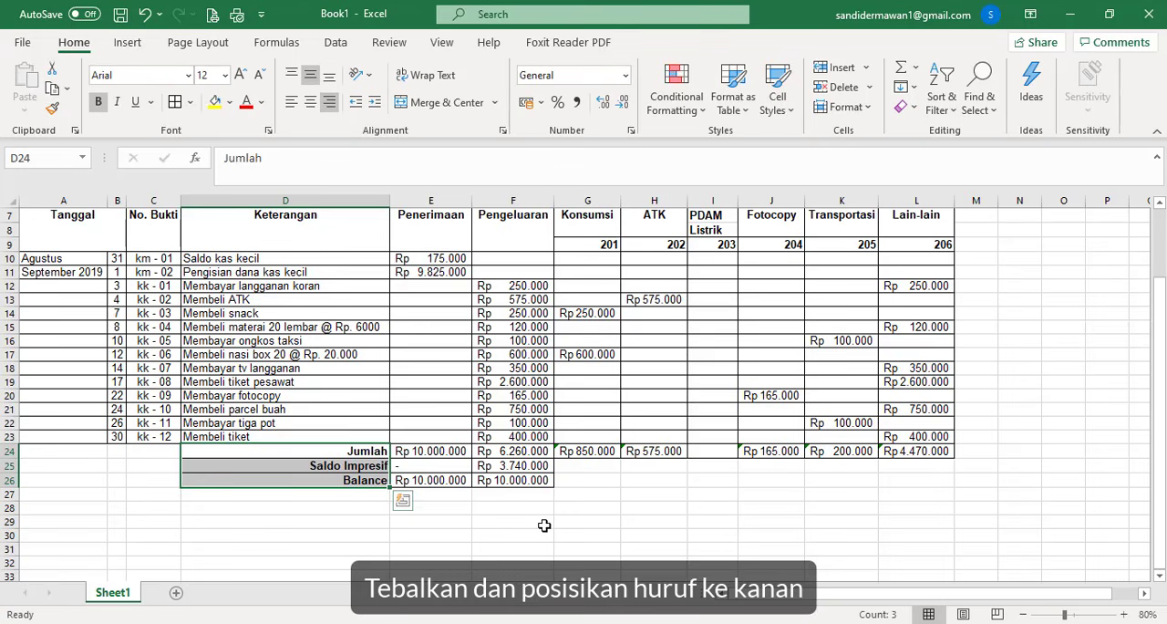
- Center the dash in the Saldo Impresif row under Penerimaan (E25)
click(544, 525)
click(444, 466)
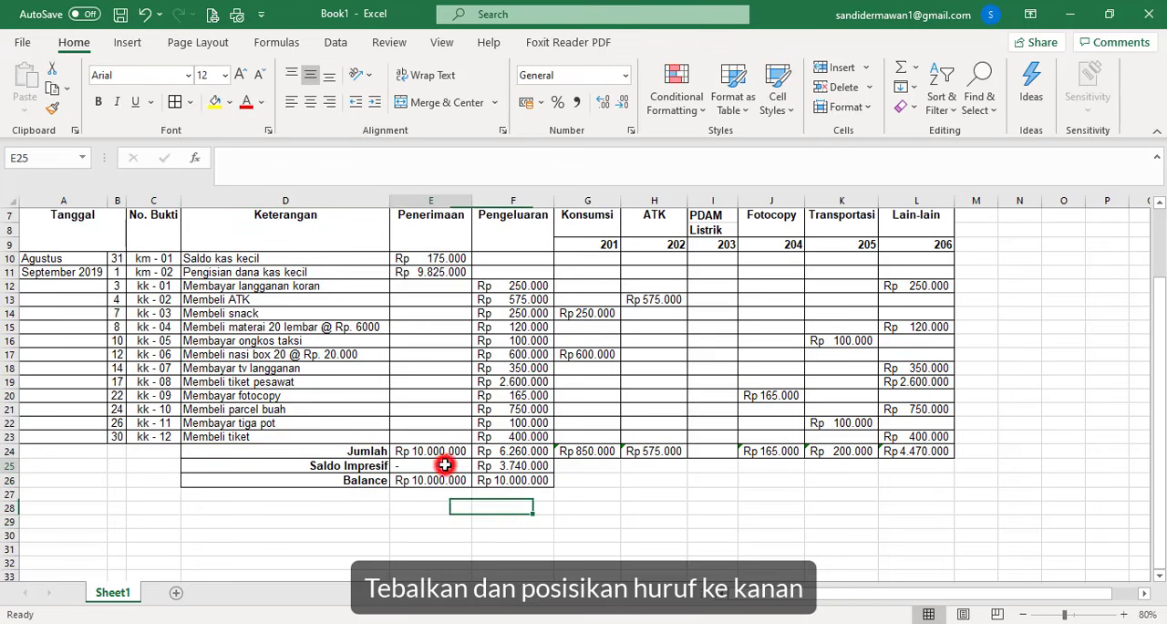
click(310, 106)
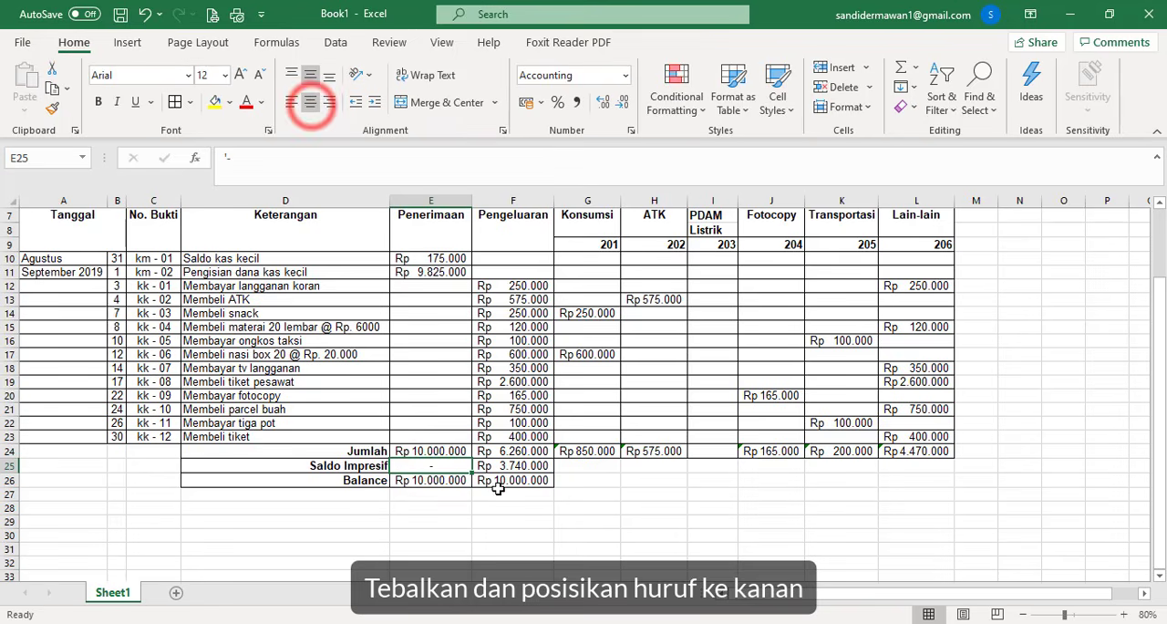
click(509, 522)
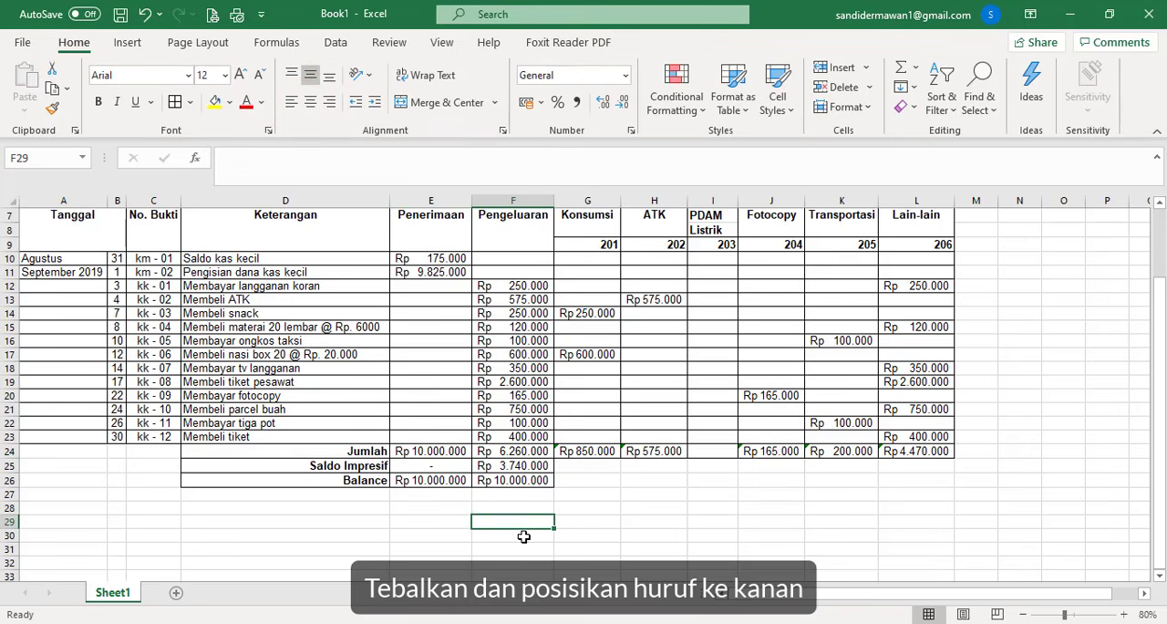
- Start a signature block below the table with Mengetahui in C29 and Pimpinan Perusahaan in C30
scroll(524, 536, up, 2)
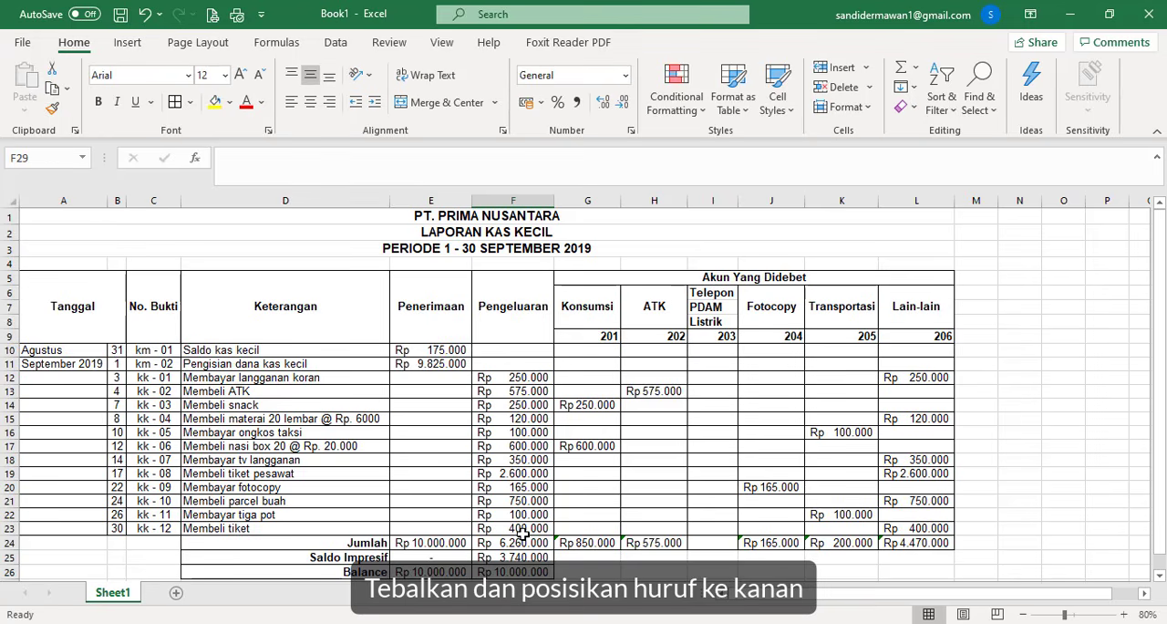
scroll(521, 536, down, 2)
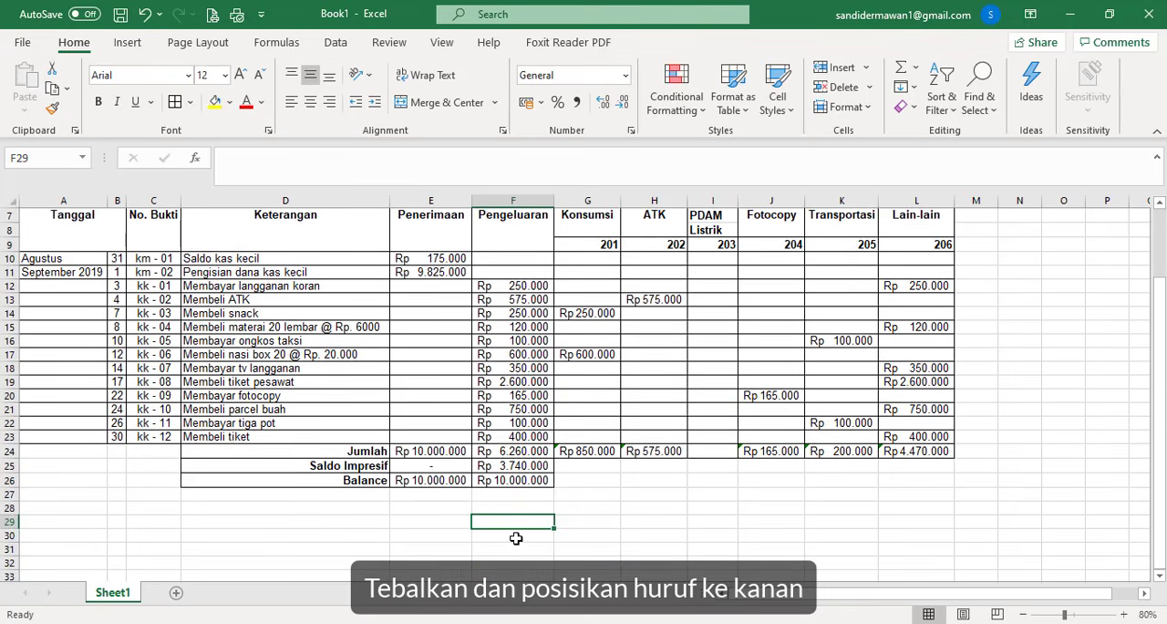
click(148, 524)
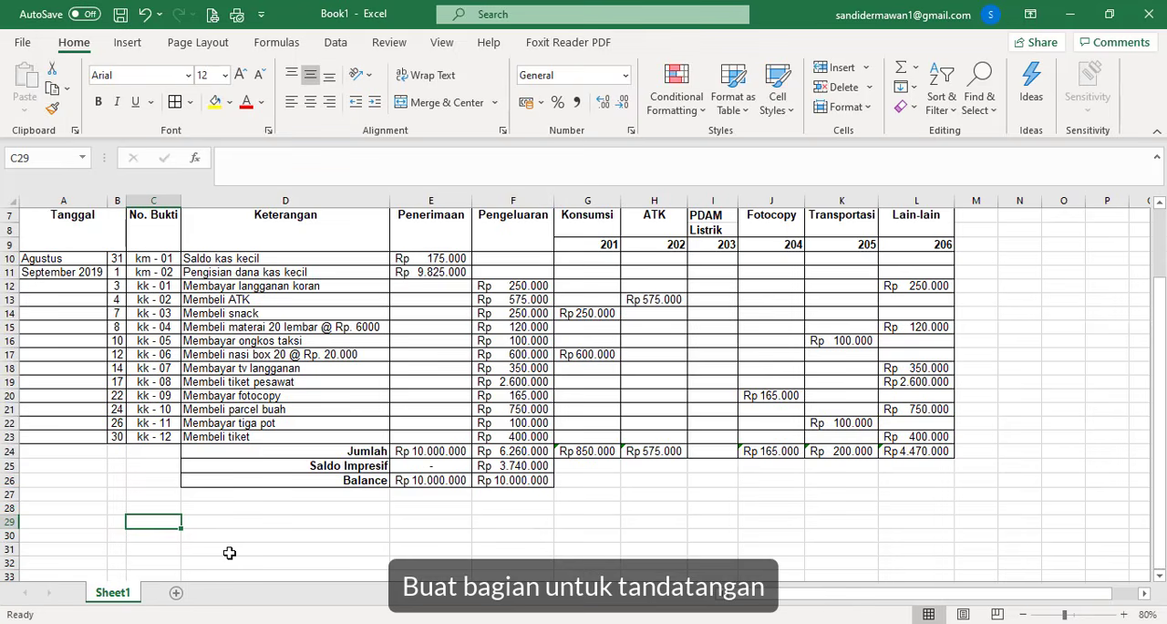
text(Mengetahui)
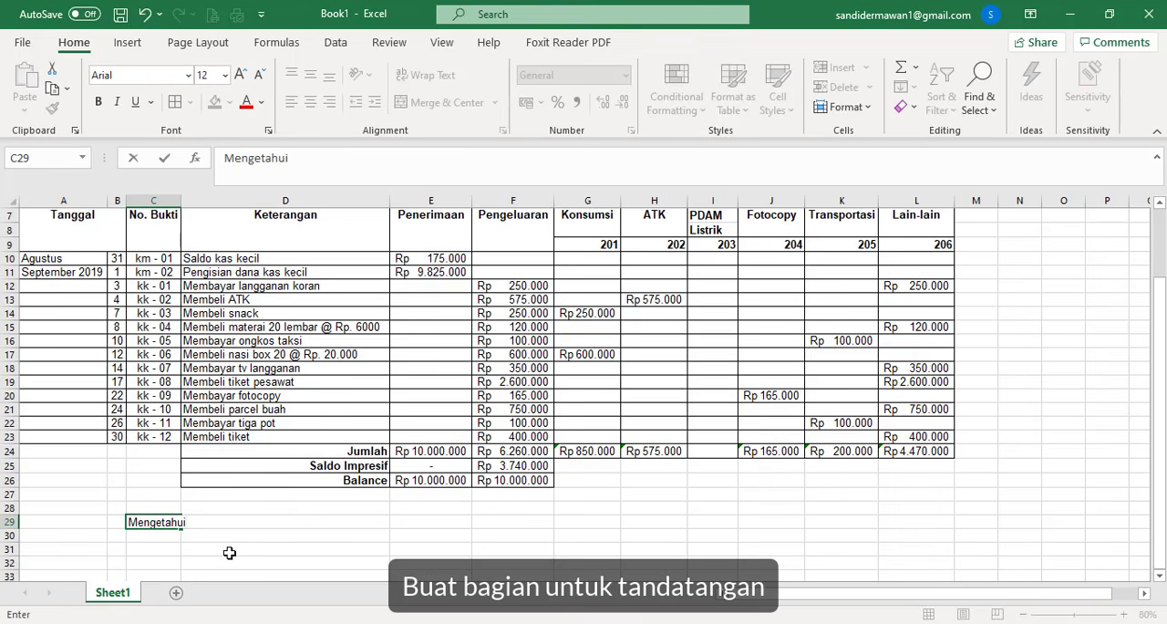
key(Return)
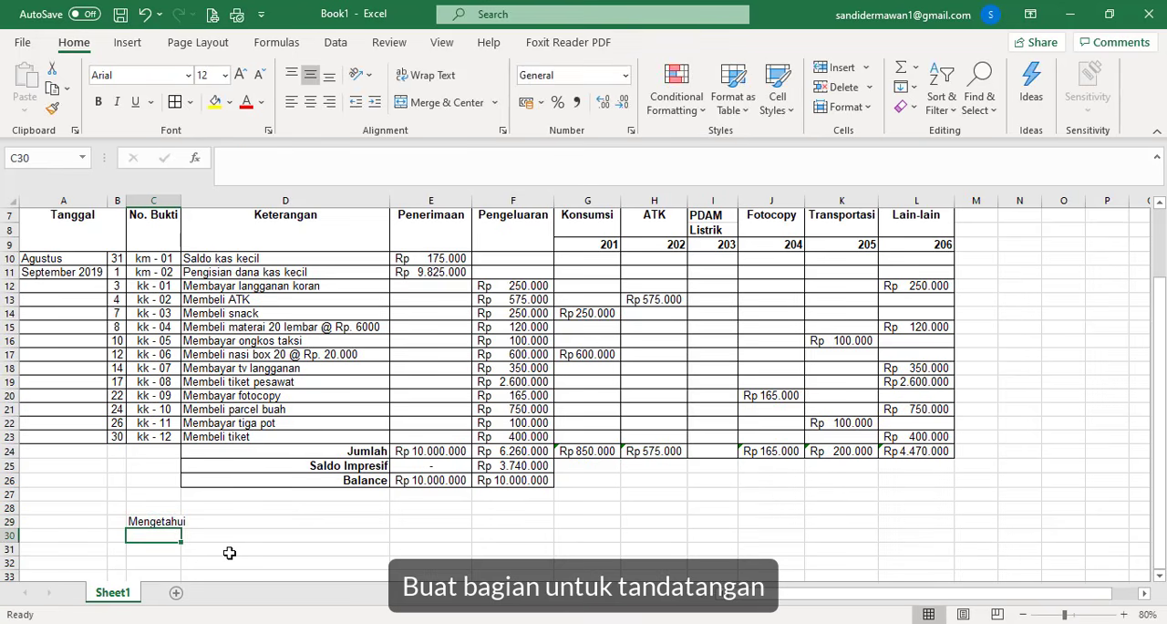
text(Pi)
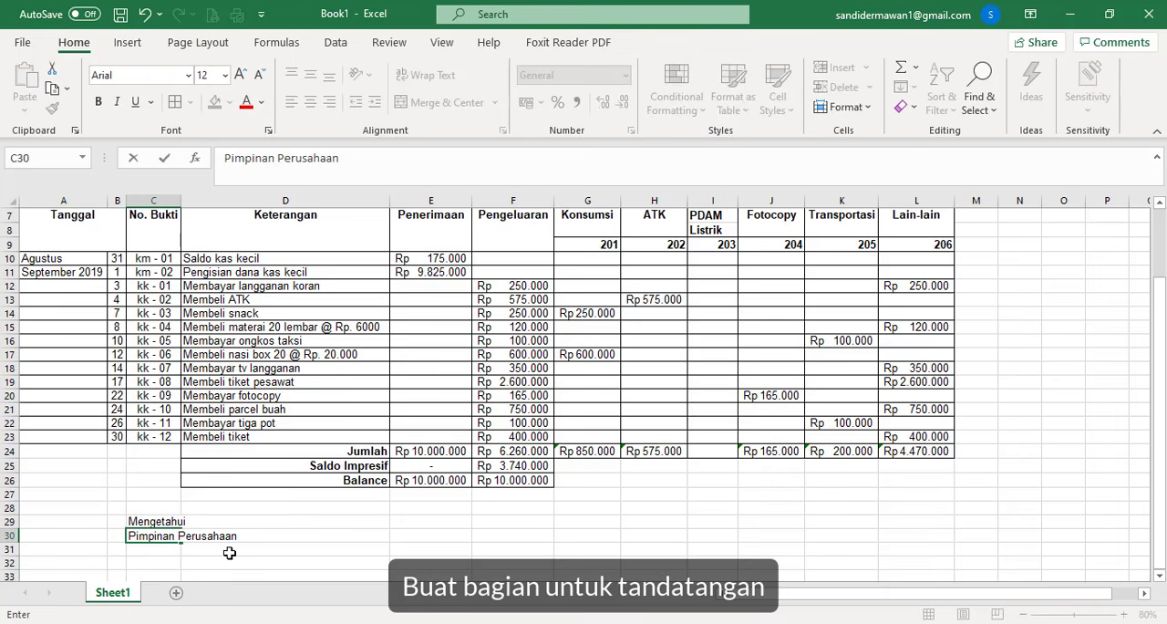
text(mpinan Perusahaan)
key(Return)
- Leave signing space under Pimpinan Perusahaan and enter the placeholder (Nama Lengkap) in C35
key(Down)
key(Down)
key(Down)
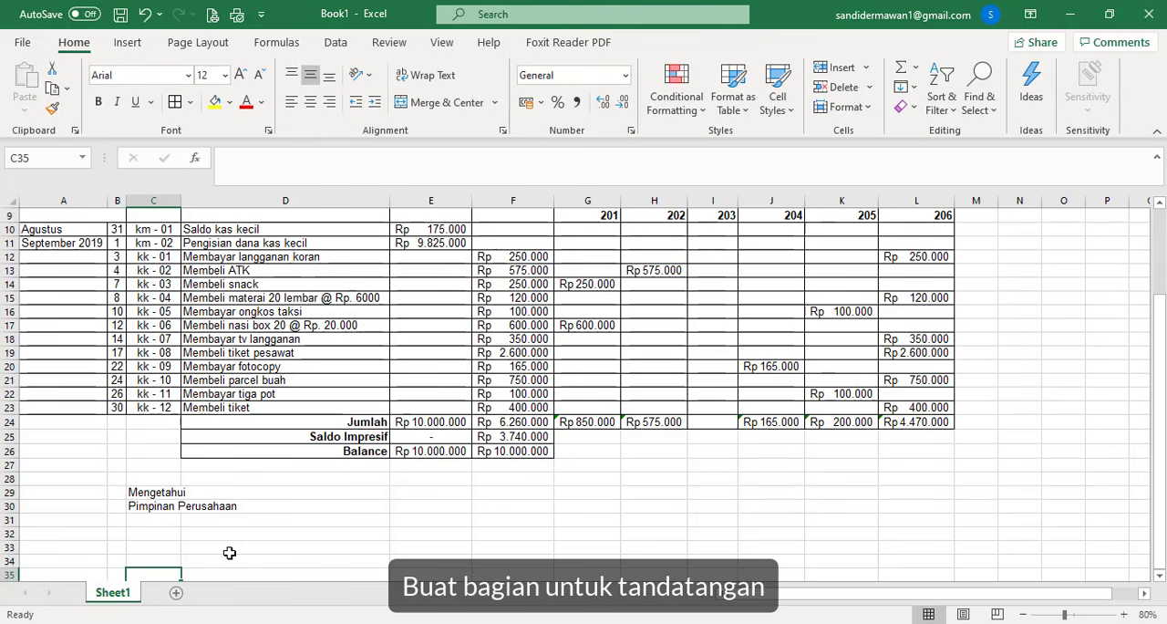
scroll(232, 551, down, 1)
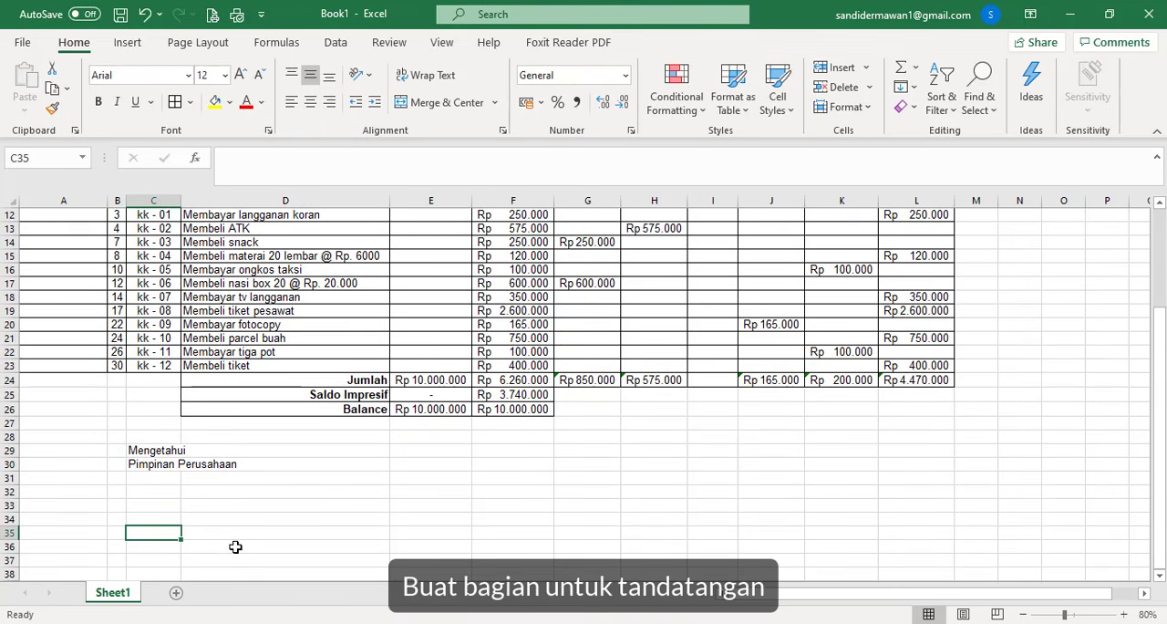
text((Nama Lengkap)
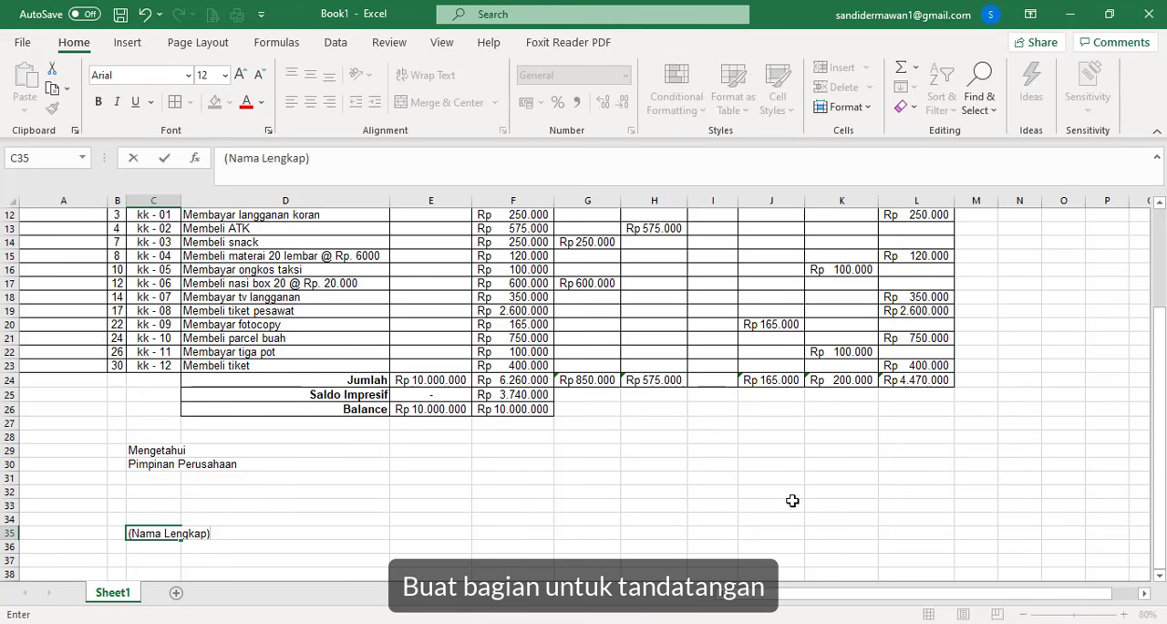
- Start a second signature block with Yang Membuat in K29 and Bagian Kas Kecil in K30
click(822, 449)
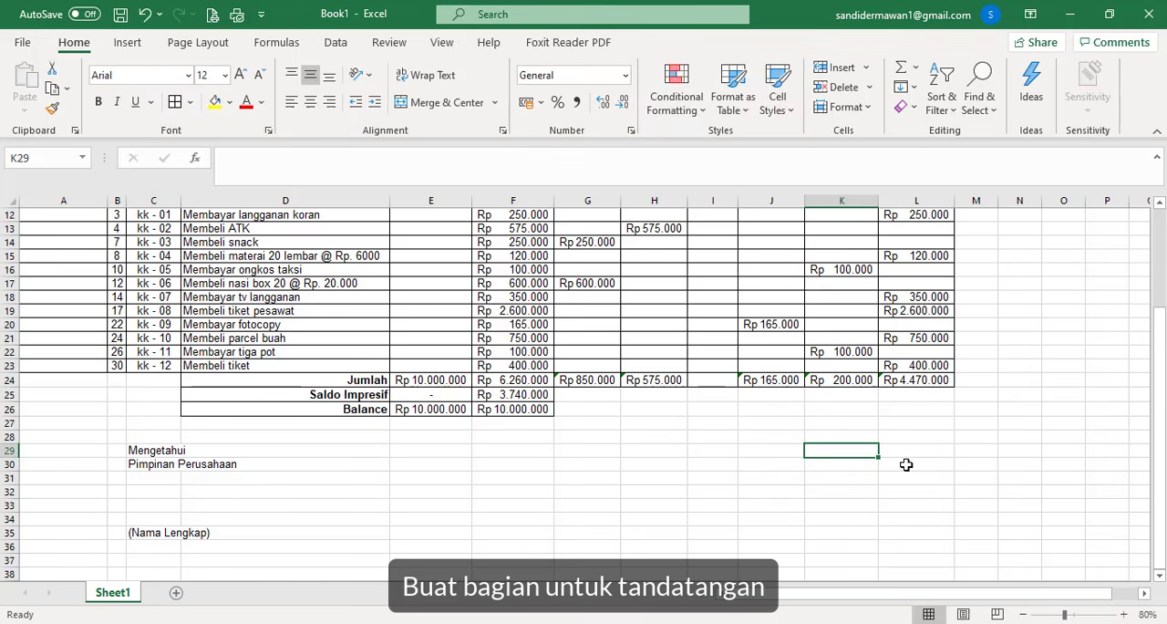
text(Yang Mem)
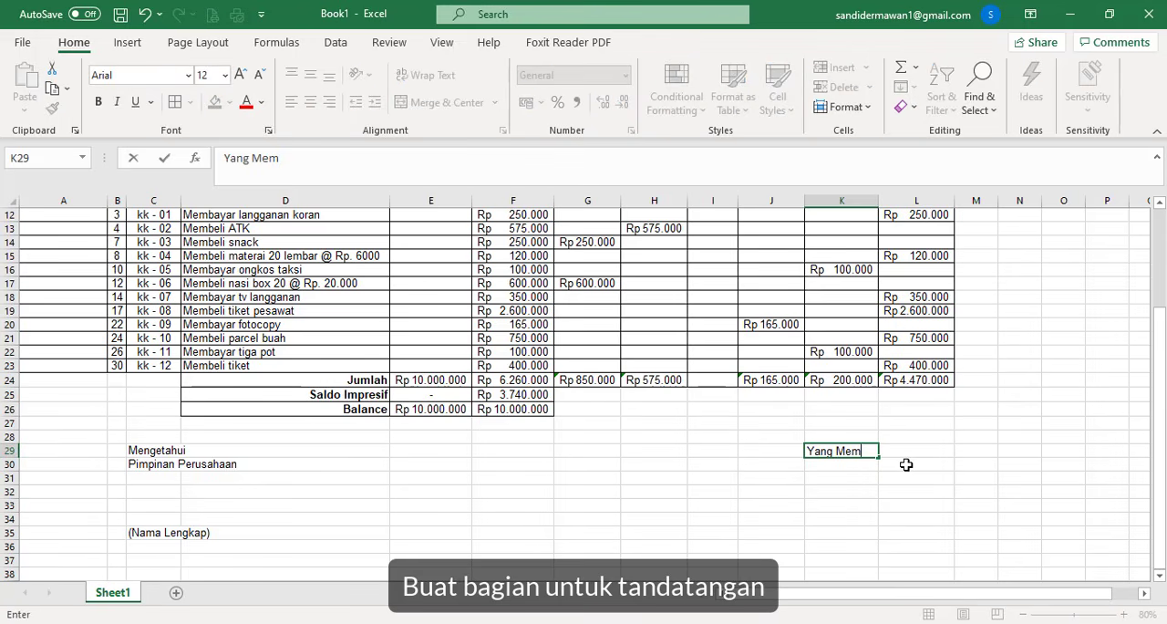
text(buat)
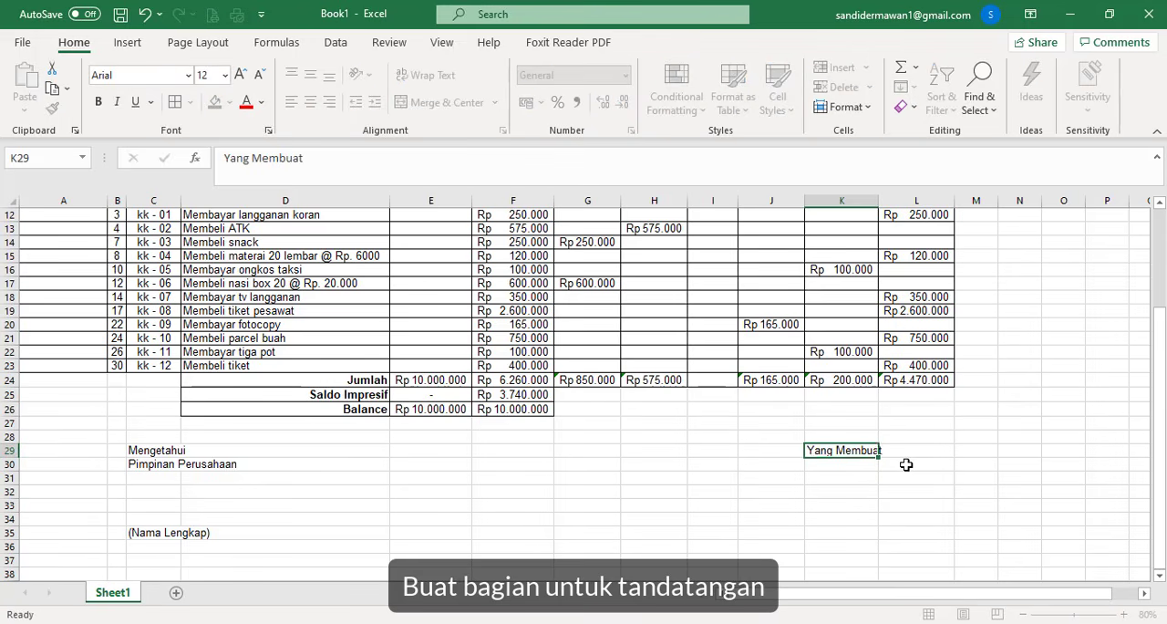
key(Return)
text(Bagian Kas Kecil)
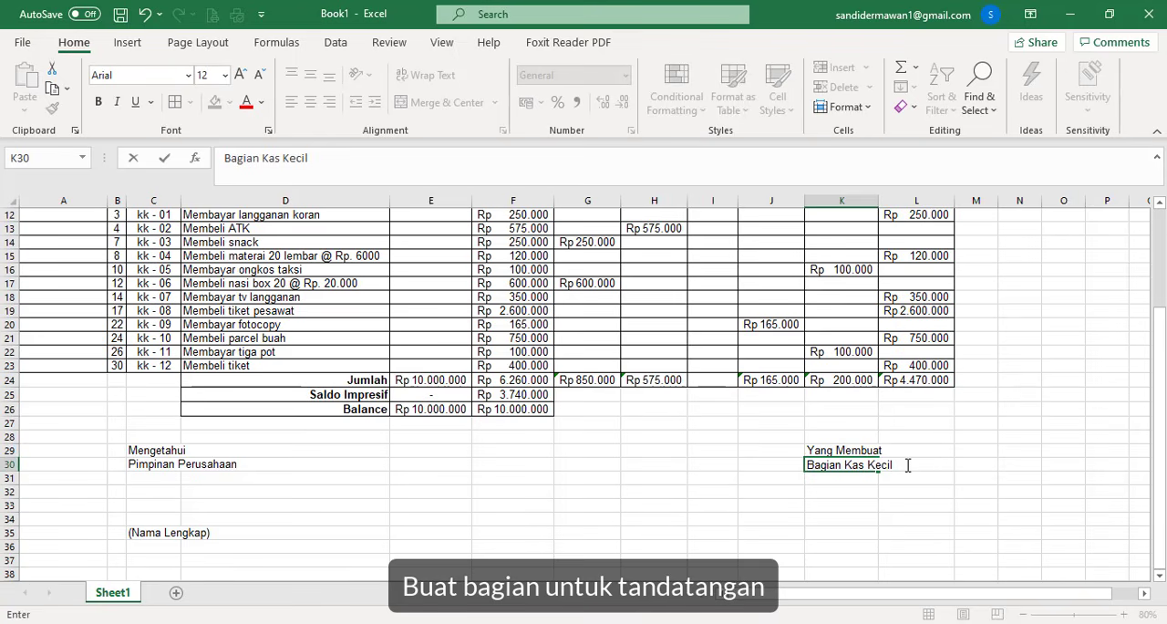
- Leave signing space under Bagian Kas Kecil and enter the placeholder (Nama Lengkap) in K35
key(Return)
key(Return)
key(Return)
key(Return)
key(Return)
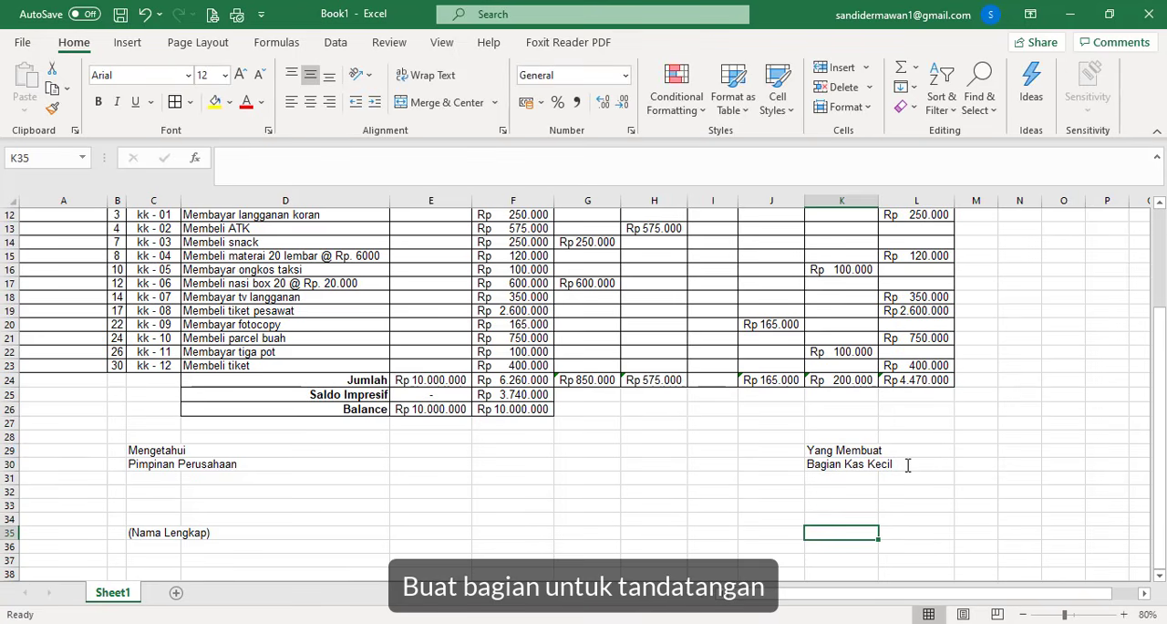
text((Nama)
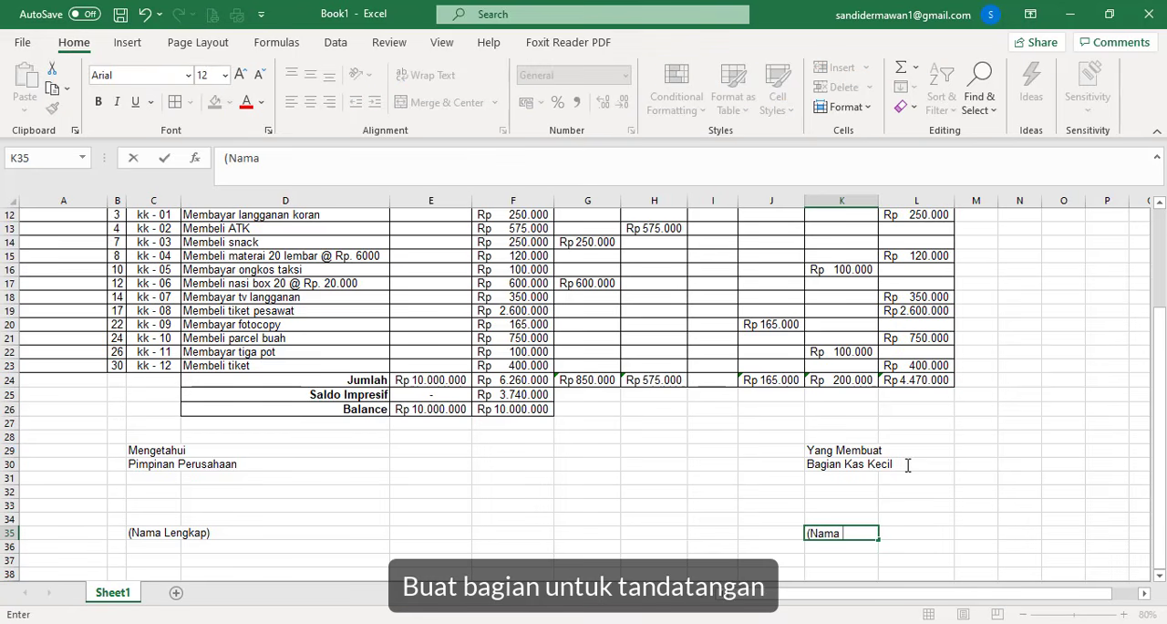
text( Lengkap)
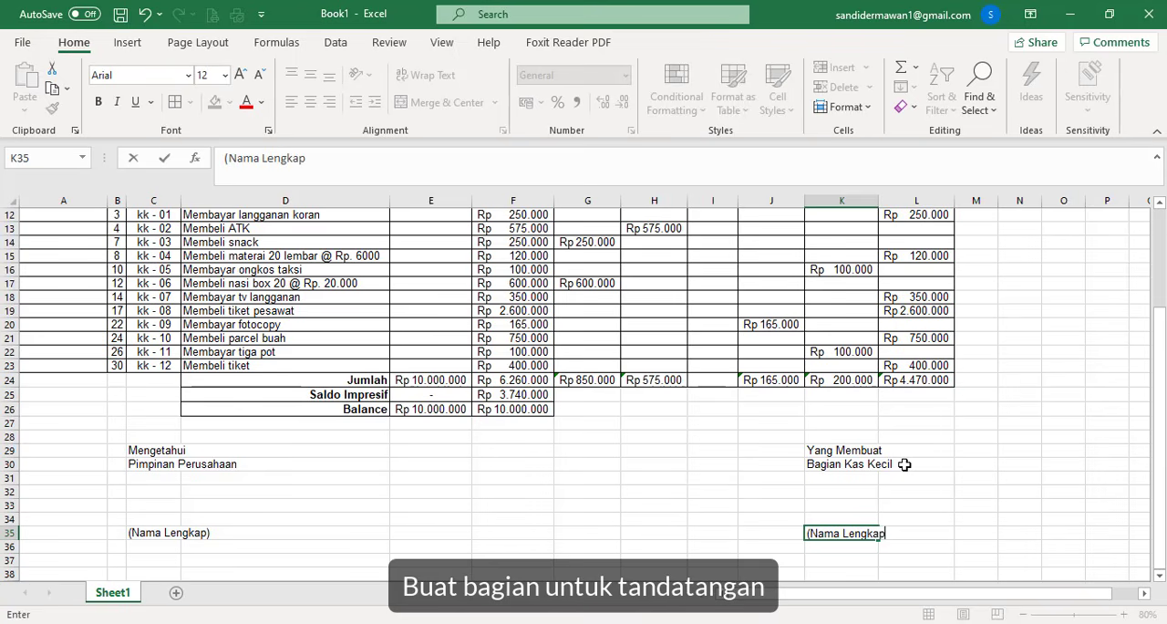
text())
click(815, 555)
- Make both (Nama Lengkap) placeholders in C35 and K35 bold
click(144, 533)
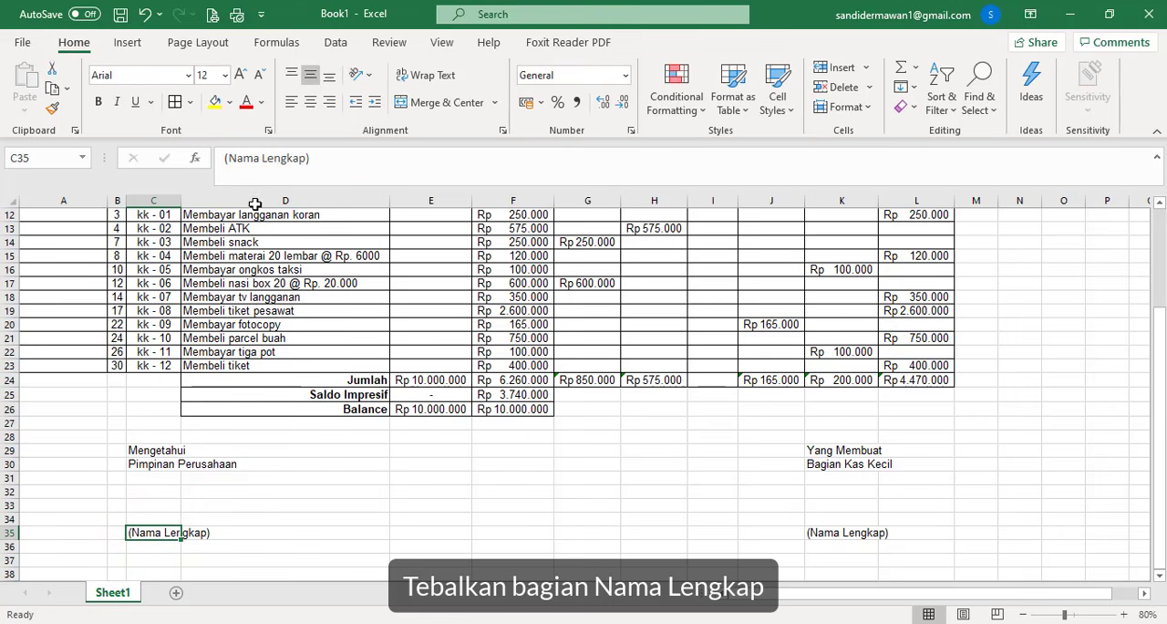
click(97, 102)
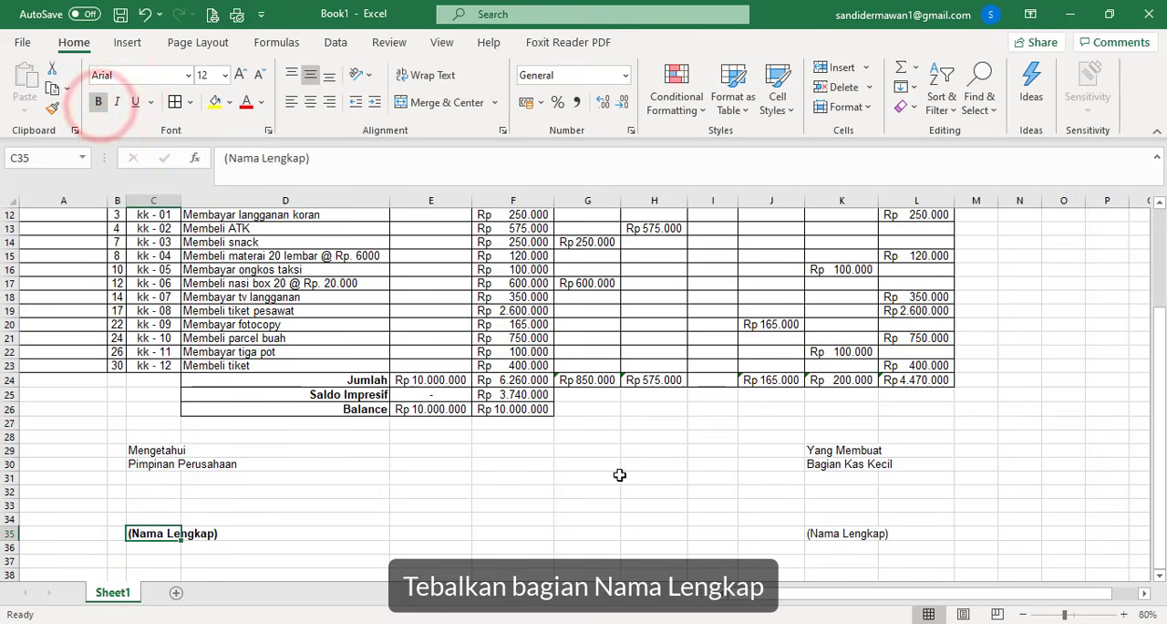
click(842, 534)
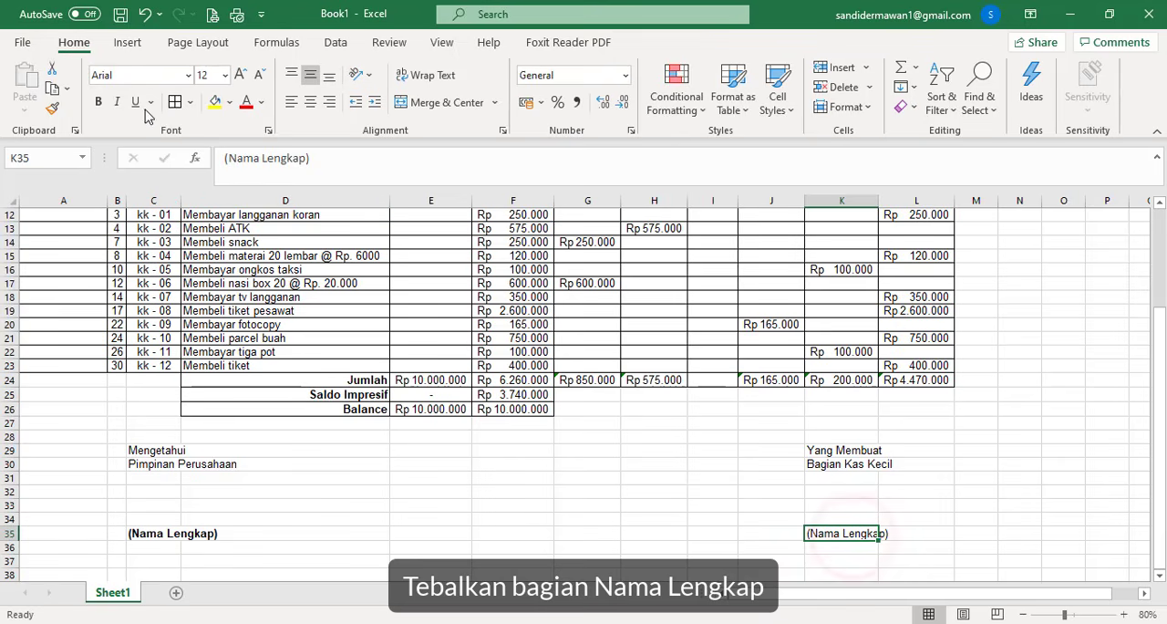
click(98, 102)
scroll(550, 391, up, 1)
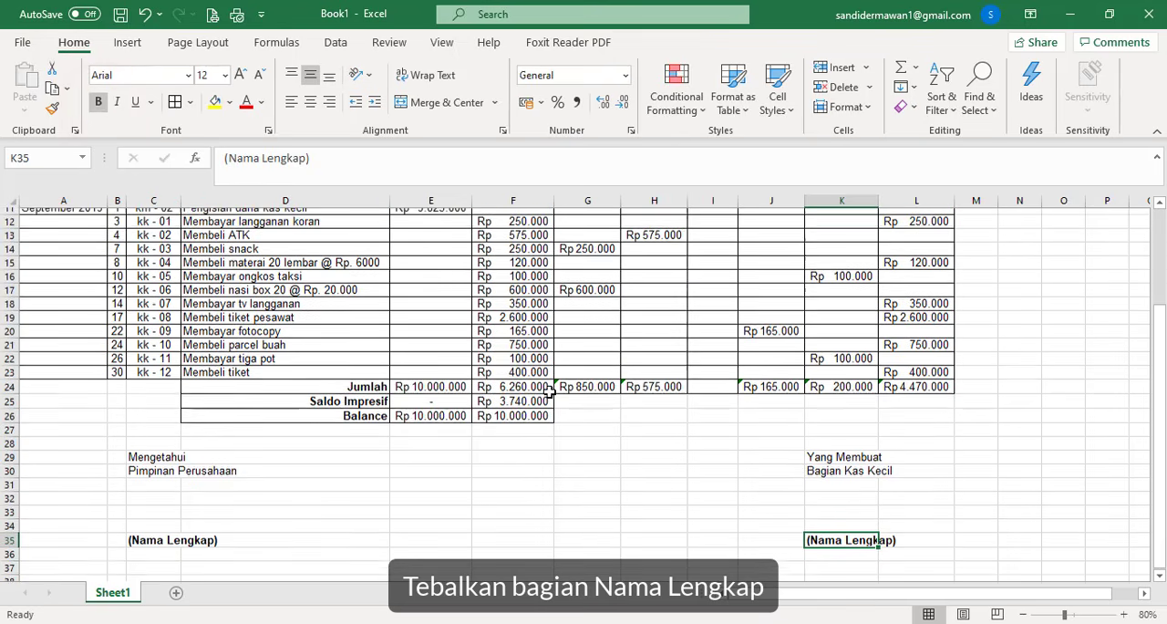
scroll(550, 392, up, 3)
scroll(545, 398, down, 4)
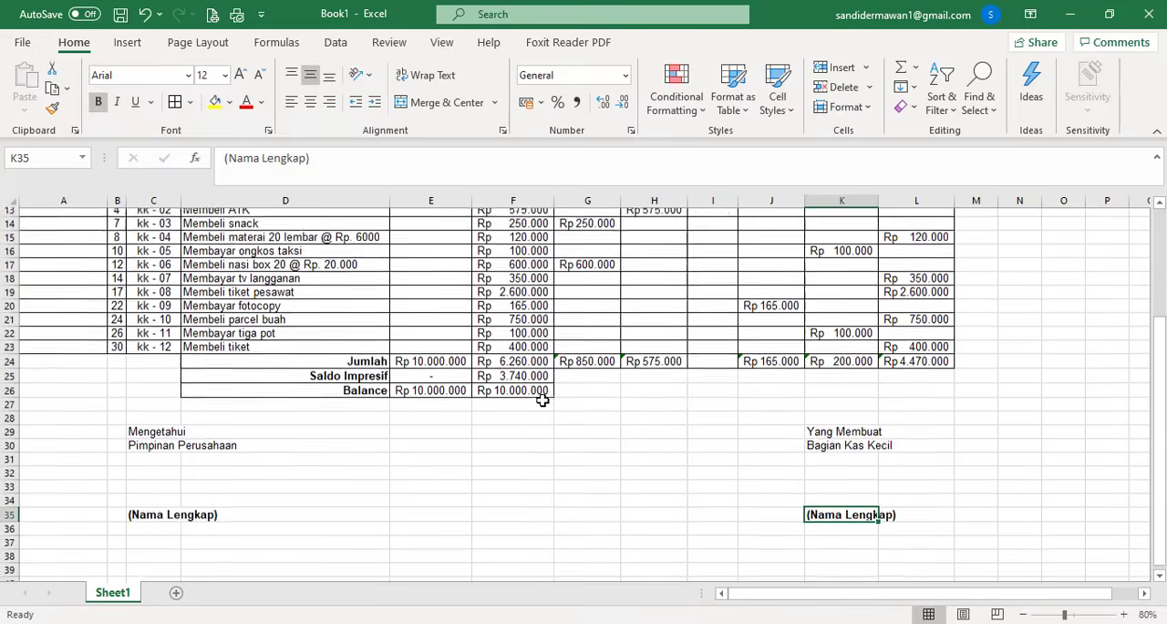
scroll(543, 400, up, 4)
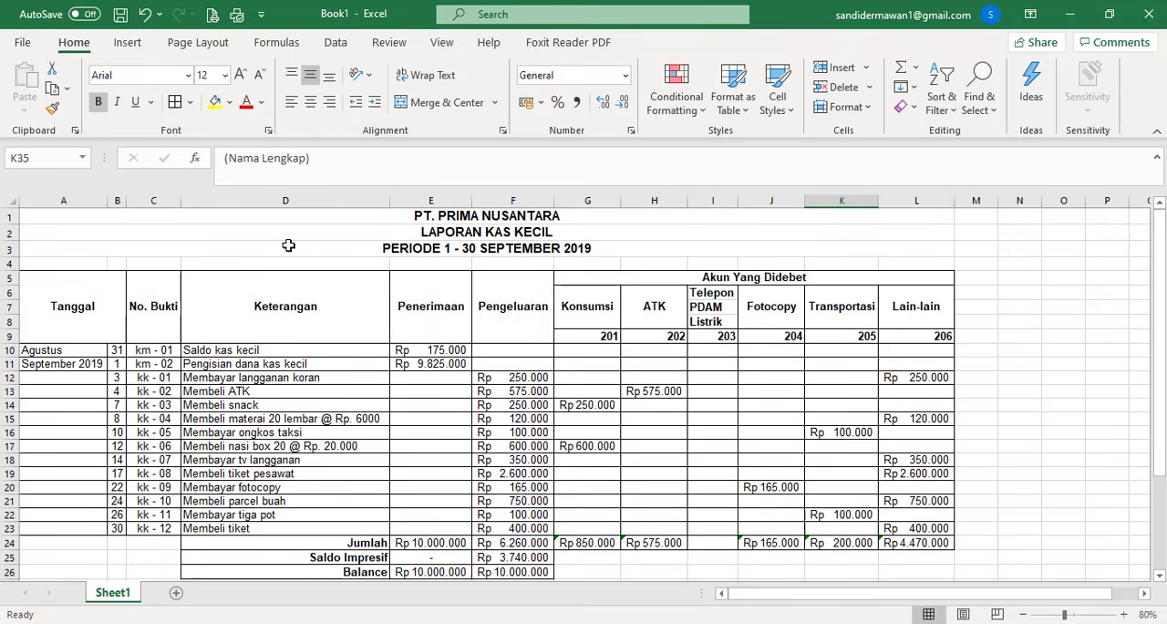
- Open the print preview of the report and set the page to Landscape Orientation
click(22, 42)
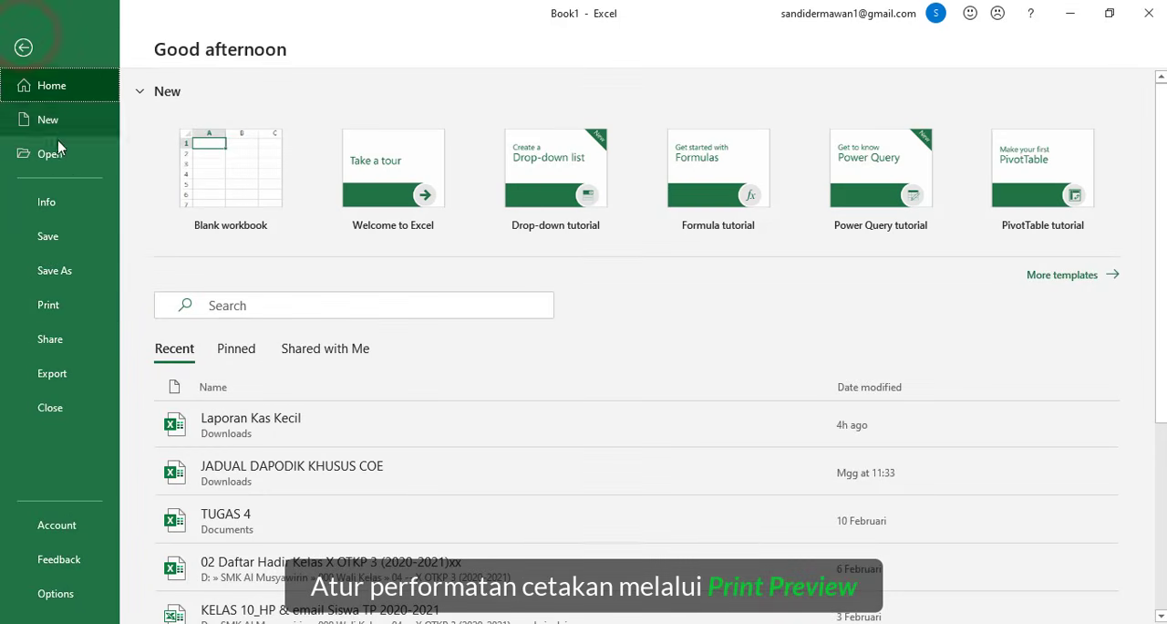
click(69, 303)
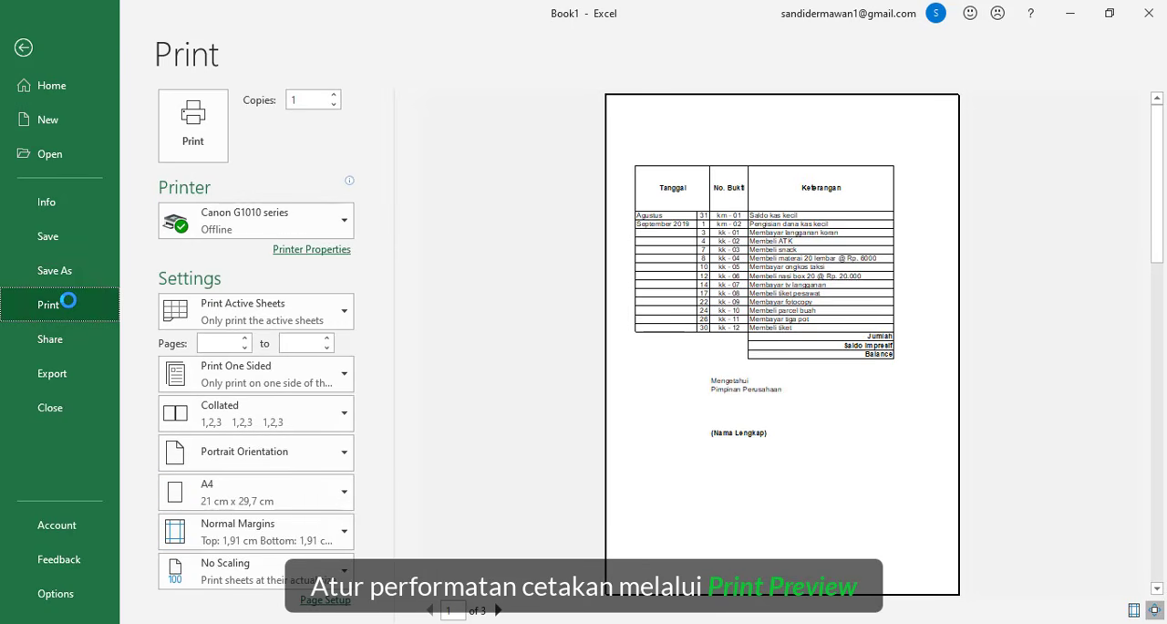
click(290, 466)
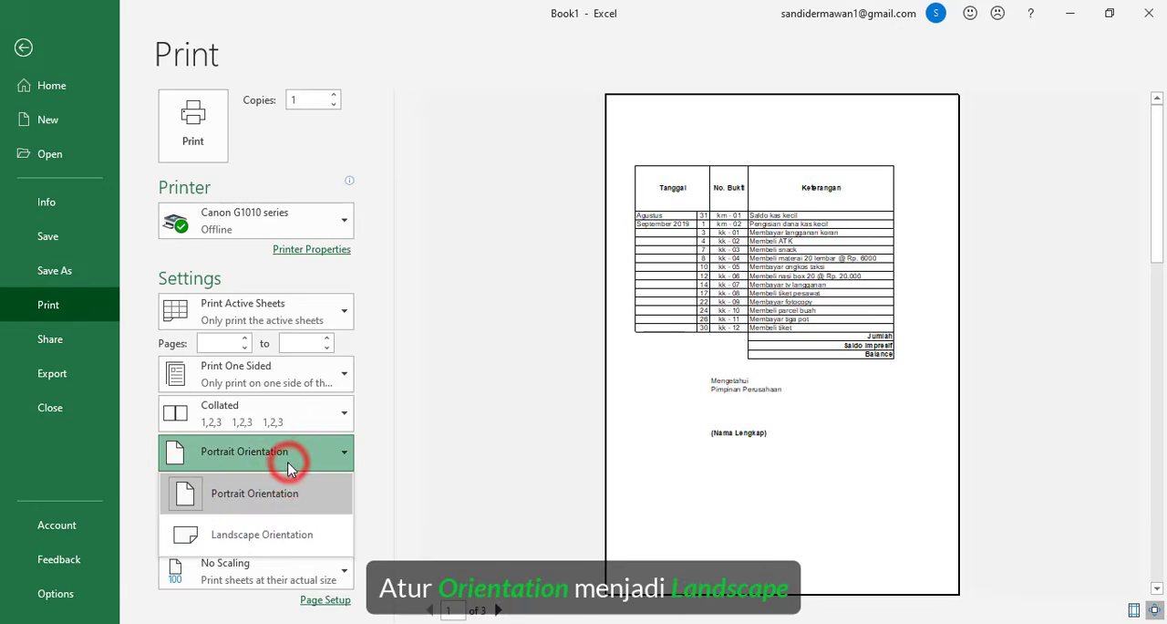
click(279, 540)
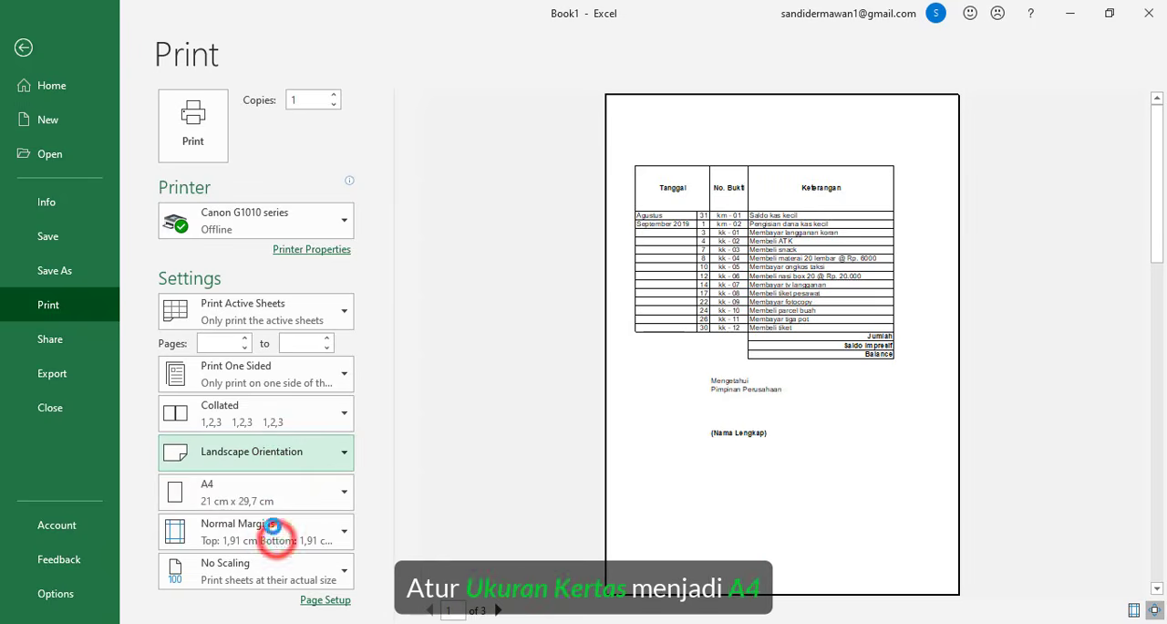
- Set the paper size to A4 and the scaling to Fit All Columns on One Page
click(277, 492)
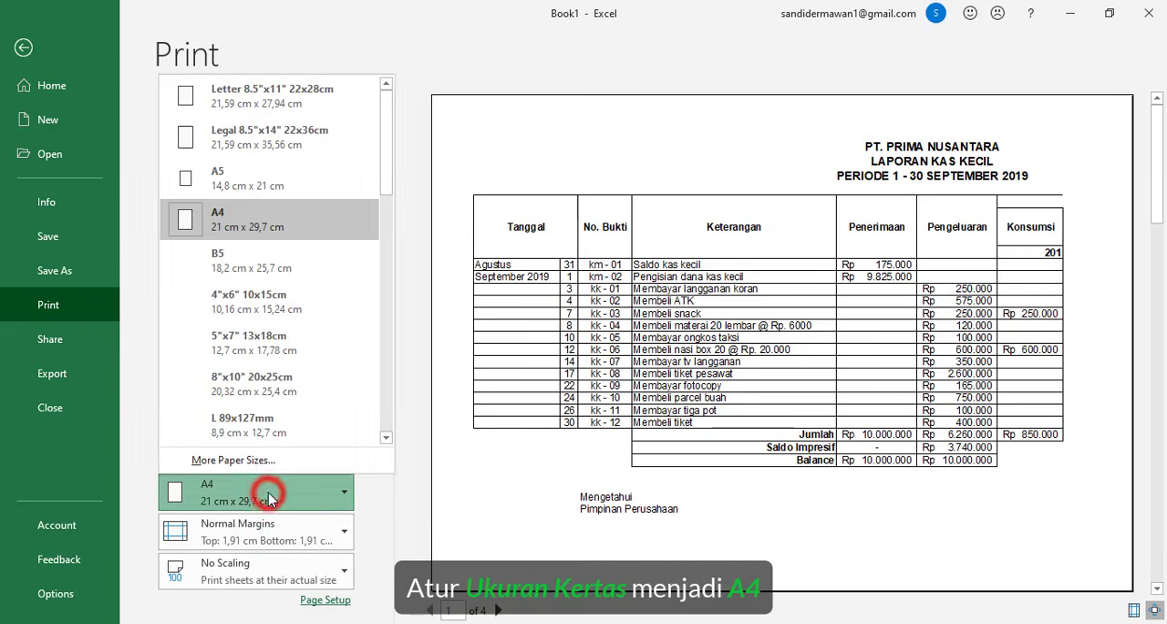
click(228, 219)
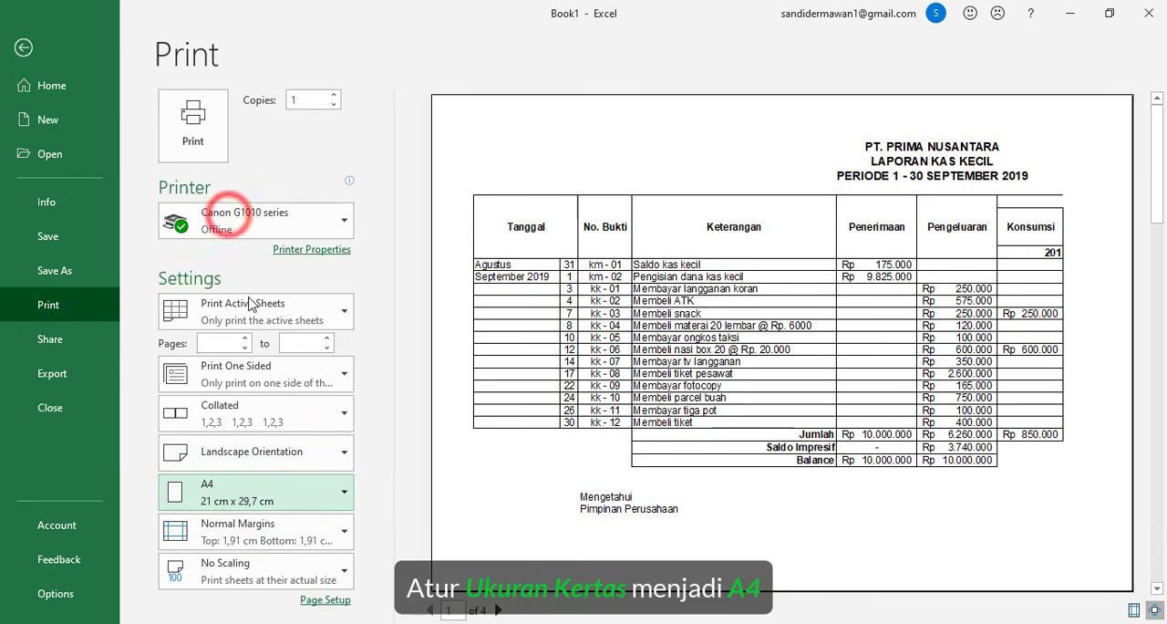
click(261, 573)
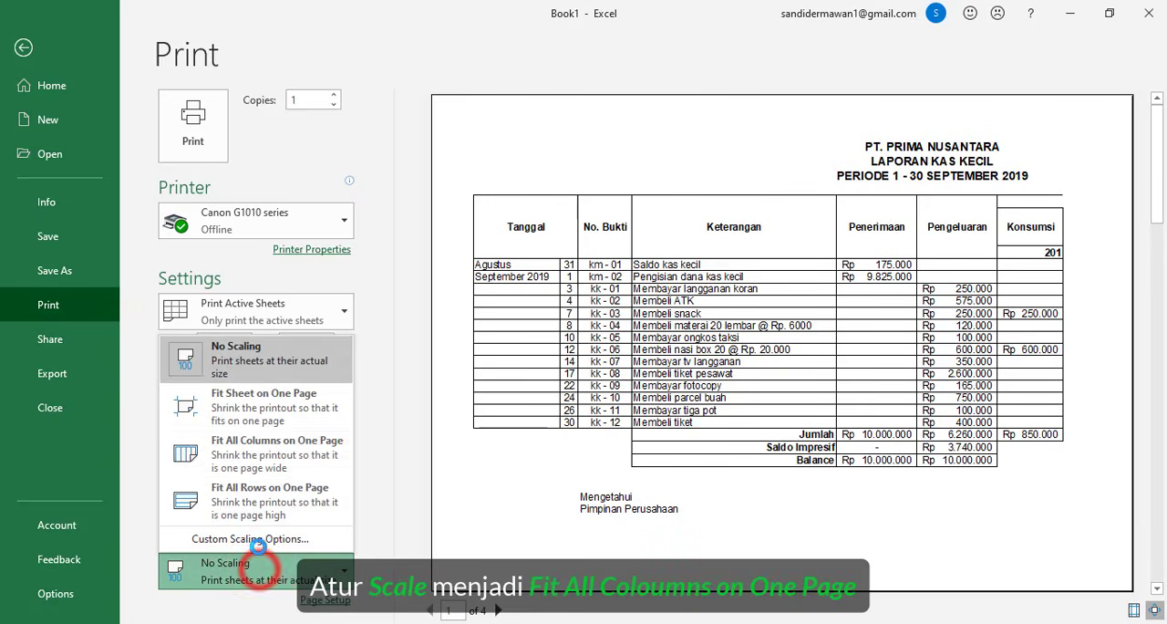
click(243, 459)
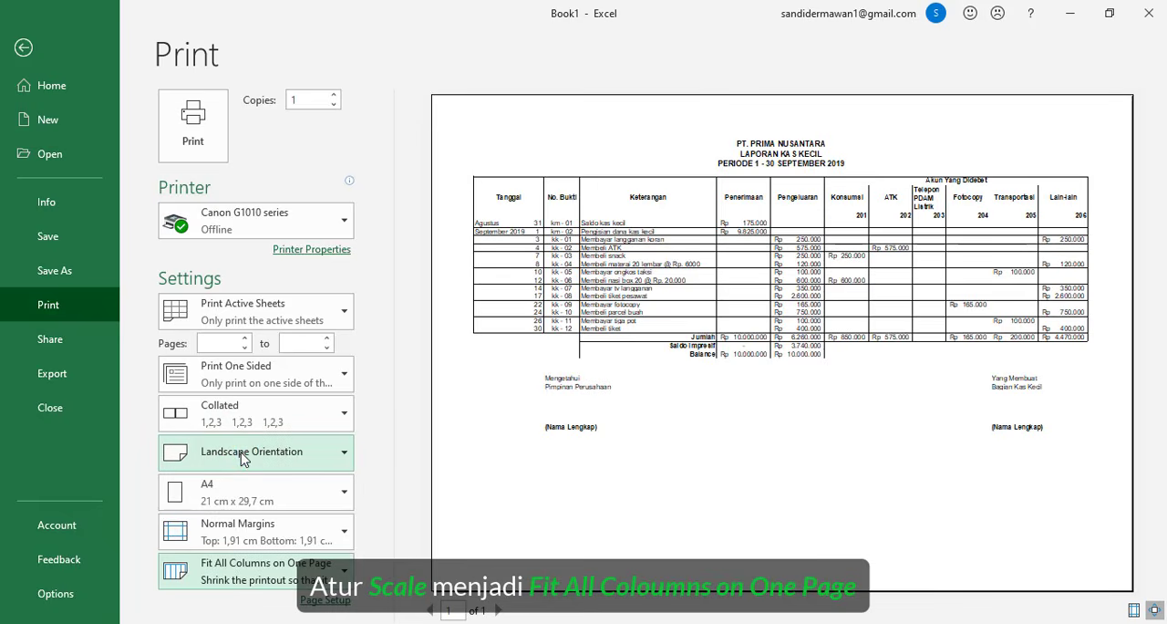
- Set the left and right page margins to 1 cm and return to the worksheet
click(243, 529)
click(243, 493)
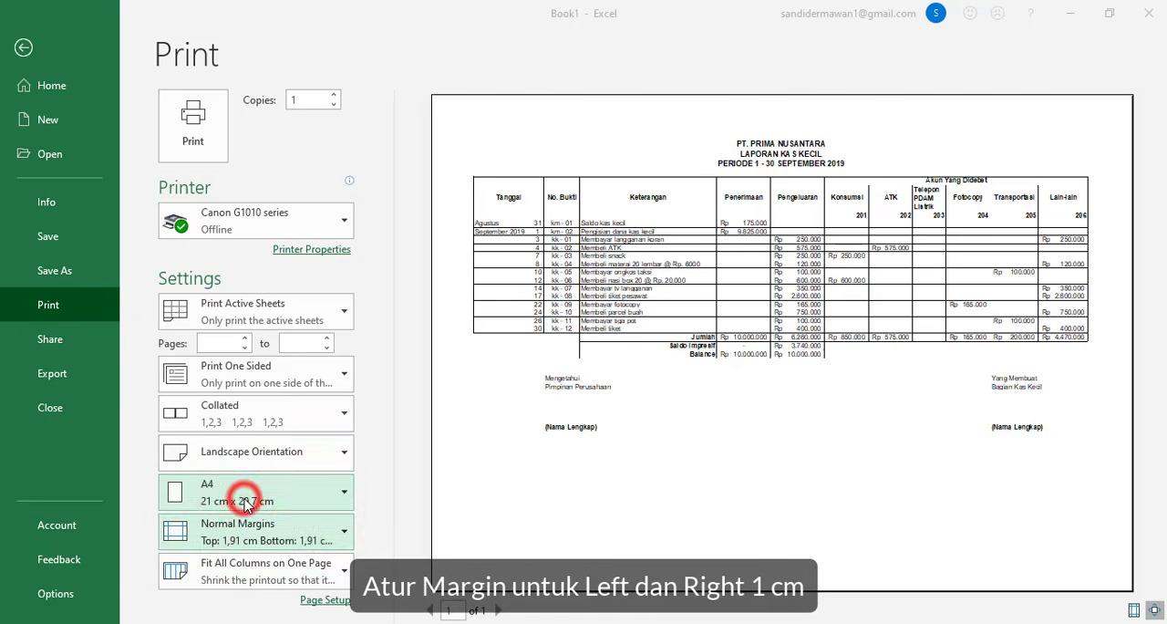
double_click(150, 177)
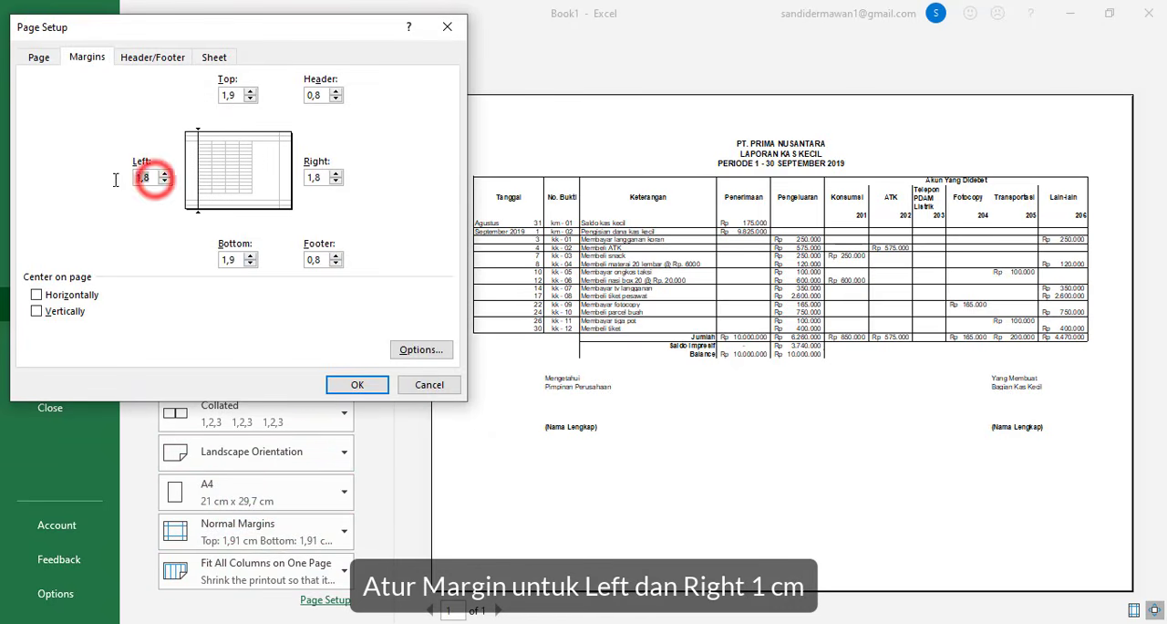
text(1)
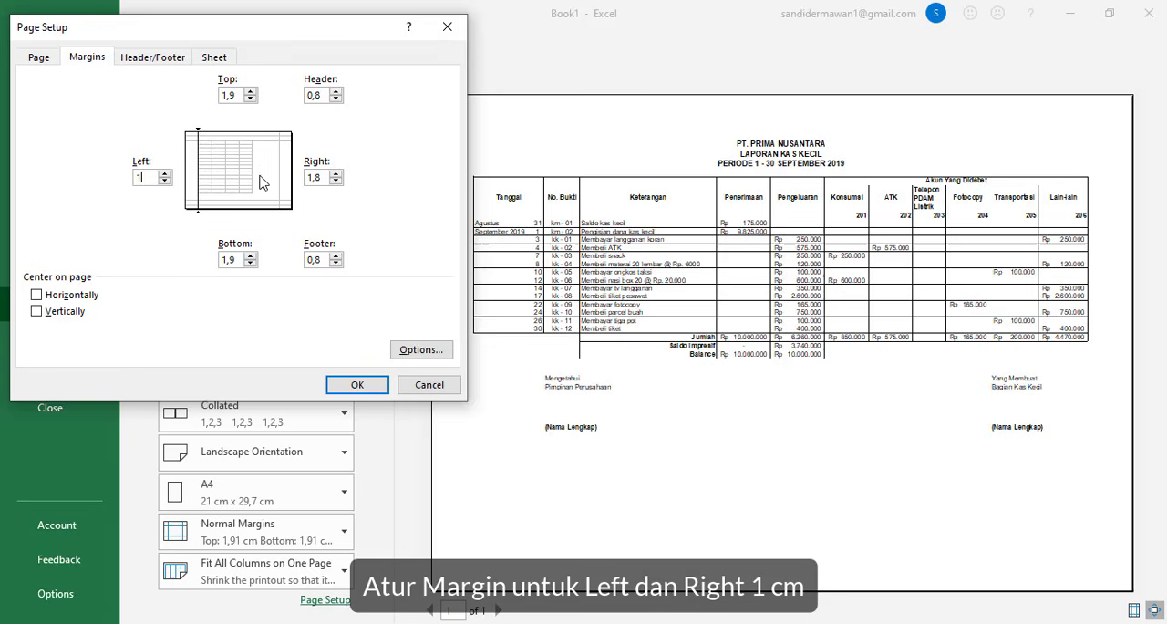
click(327, 175)
text(1)
click(374, 384)
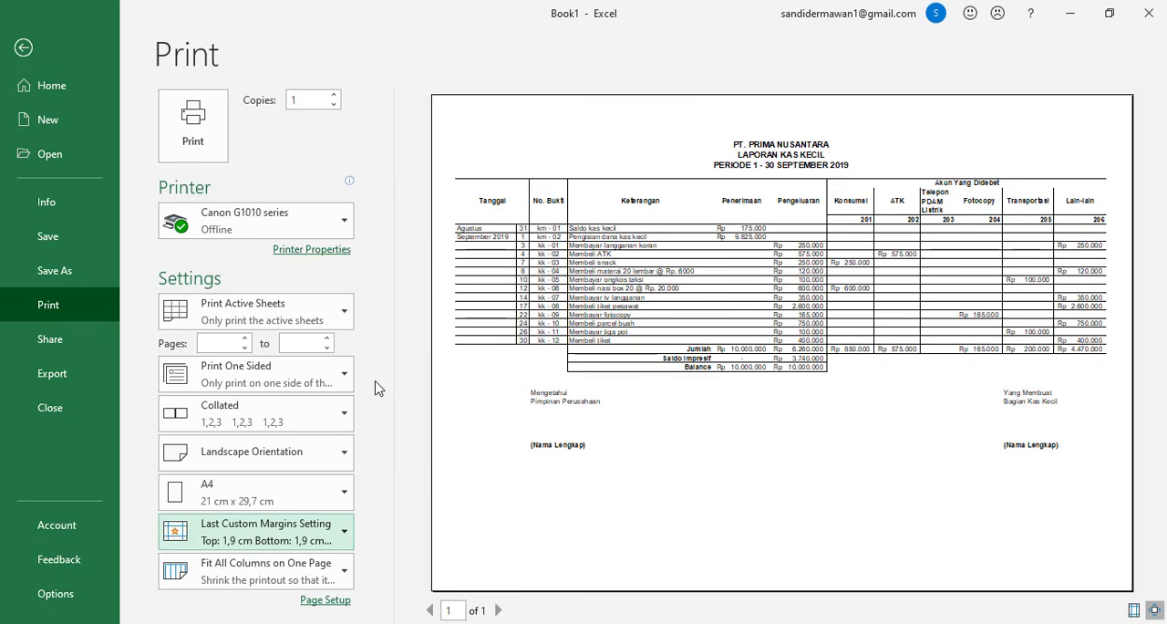
click(24, 47)
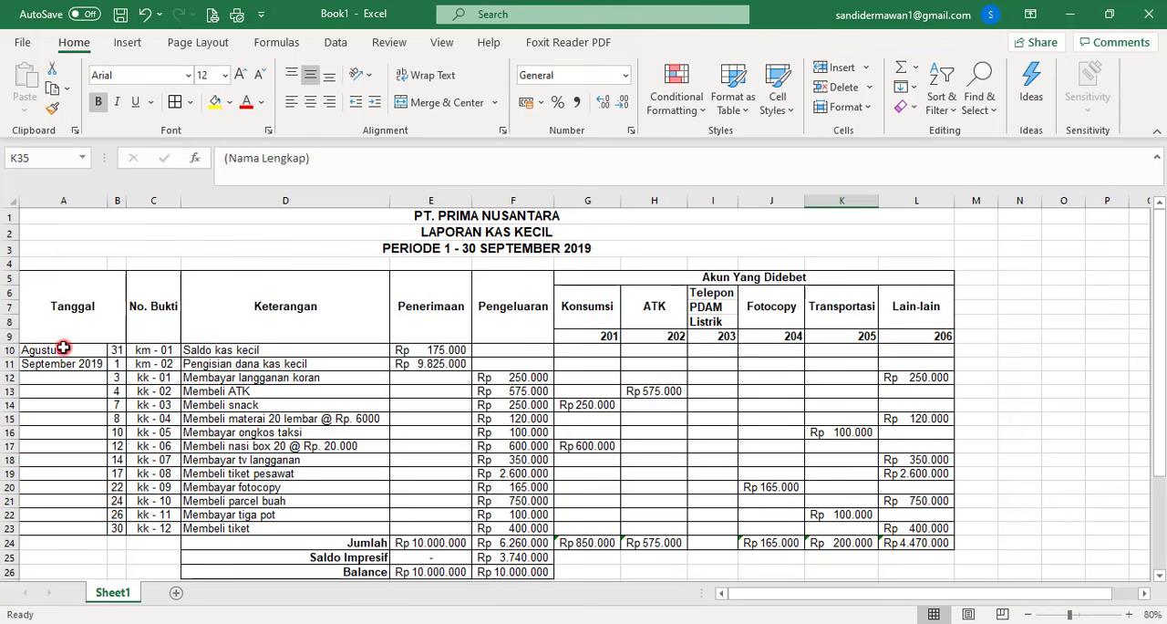
- Increase the row height of the table body and total rows, rows 10 to 26
drag(62, 349, 920, 569)
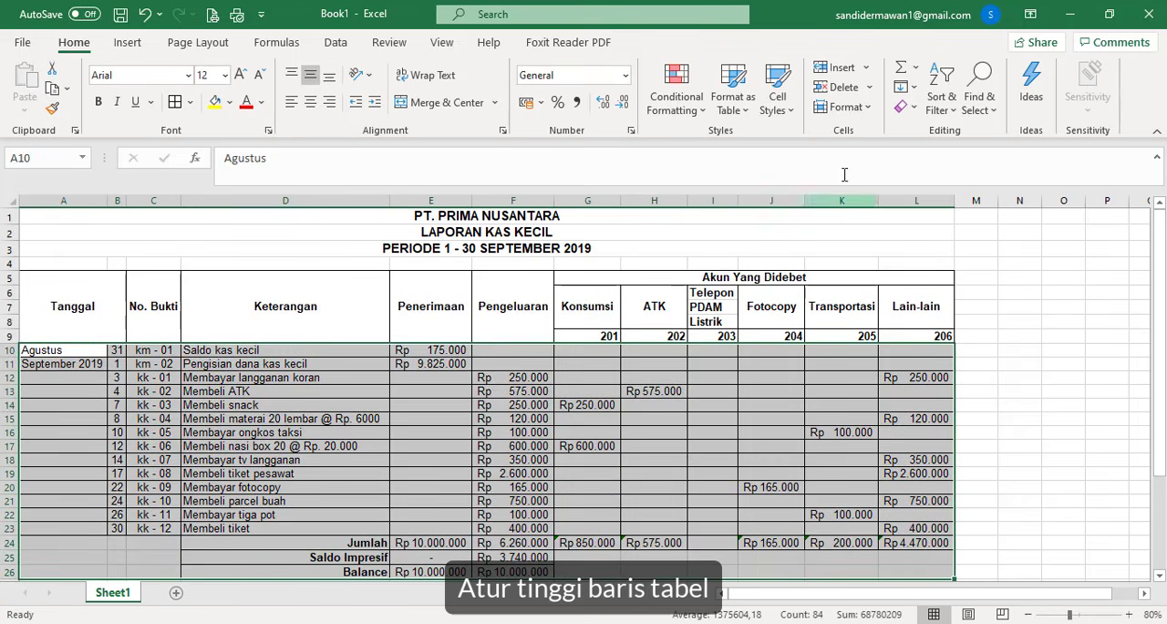
click(858, 104)
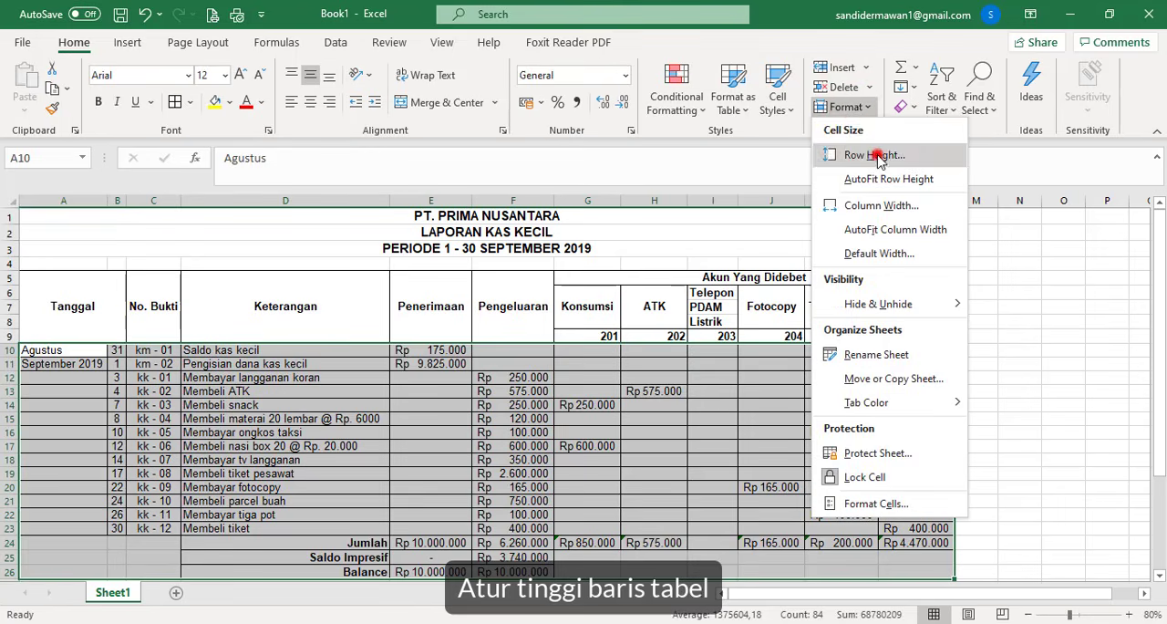
click(868, 153)
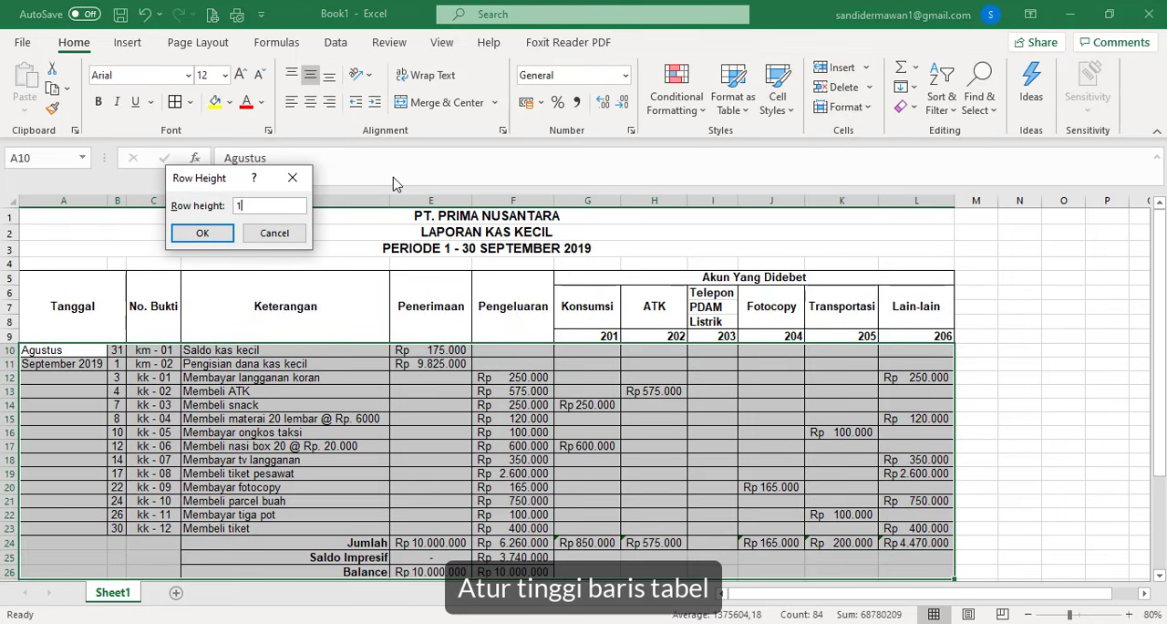
click(193, 231)
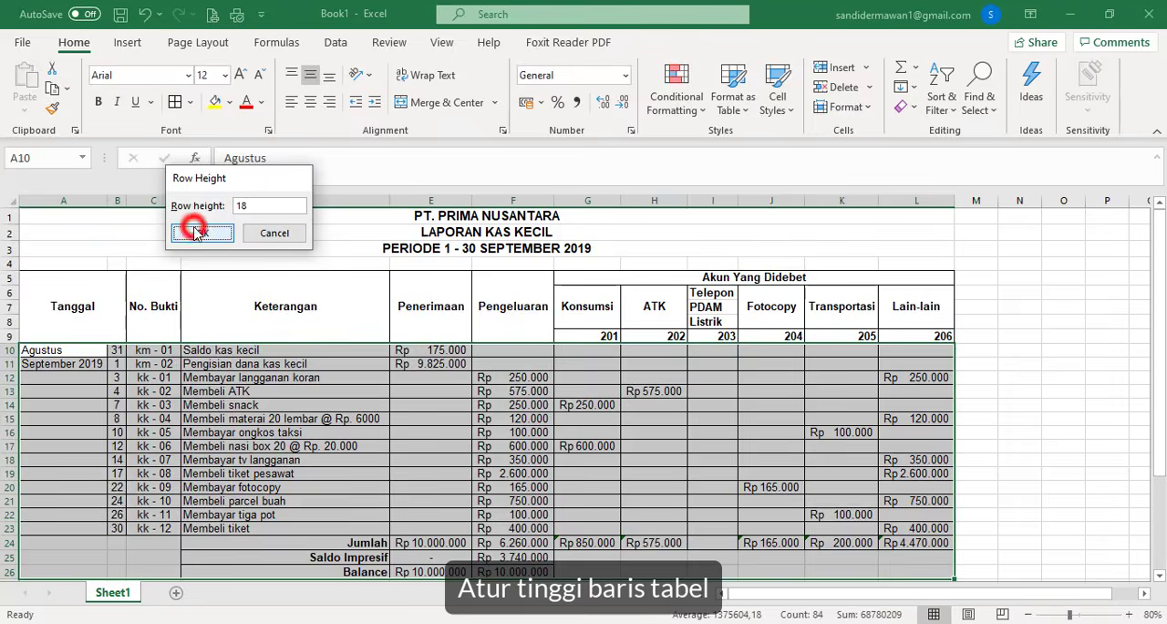
- Start saving the workbook as a new file and name it Nama Siswa dan Kelas
click(24, 43)
click(68, 276)
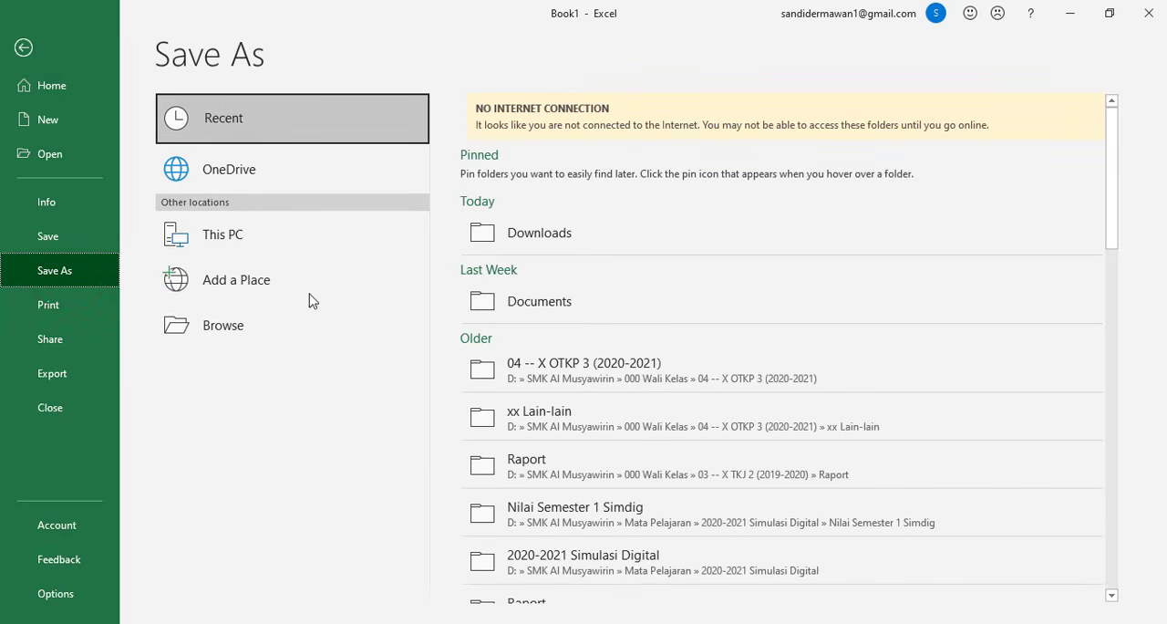
click(280, 316)
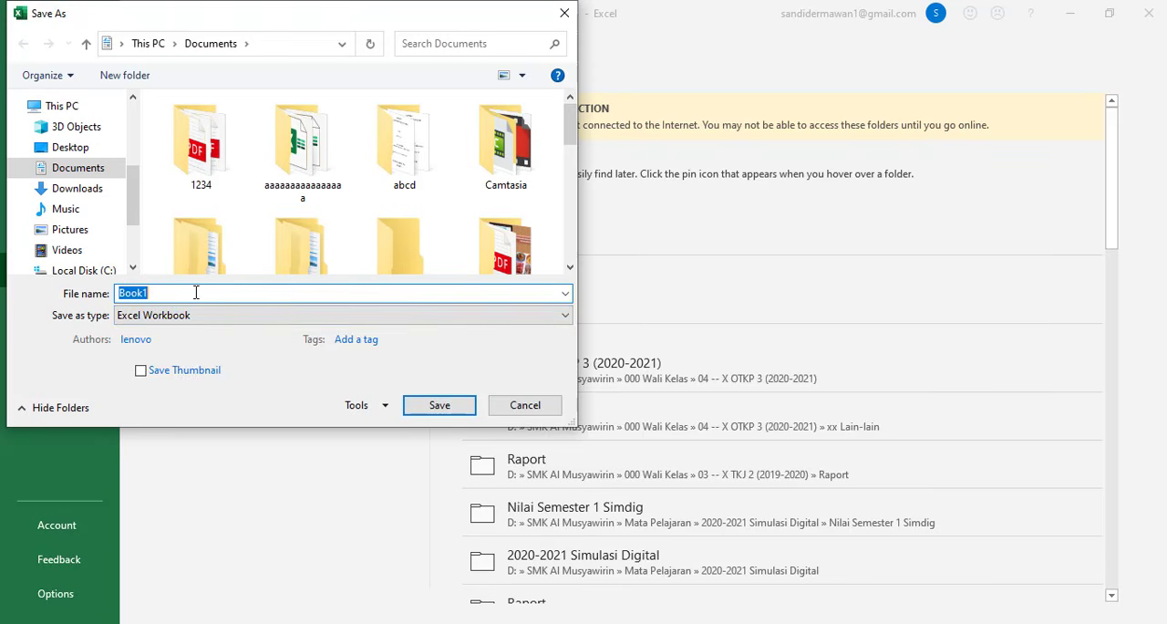
text(Nam)
text(Nama Siswa)
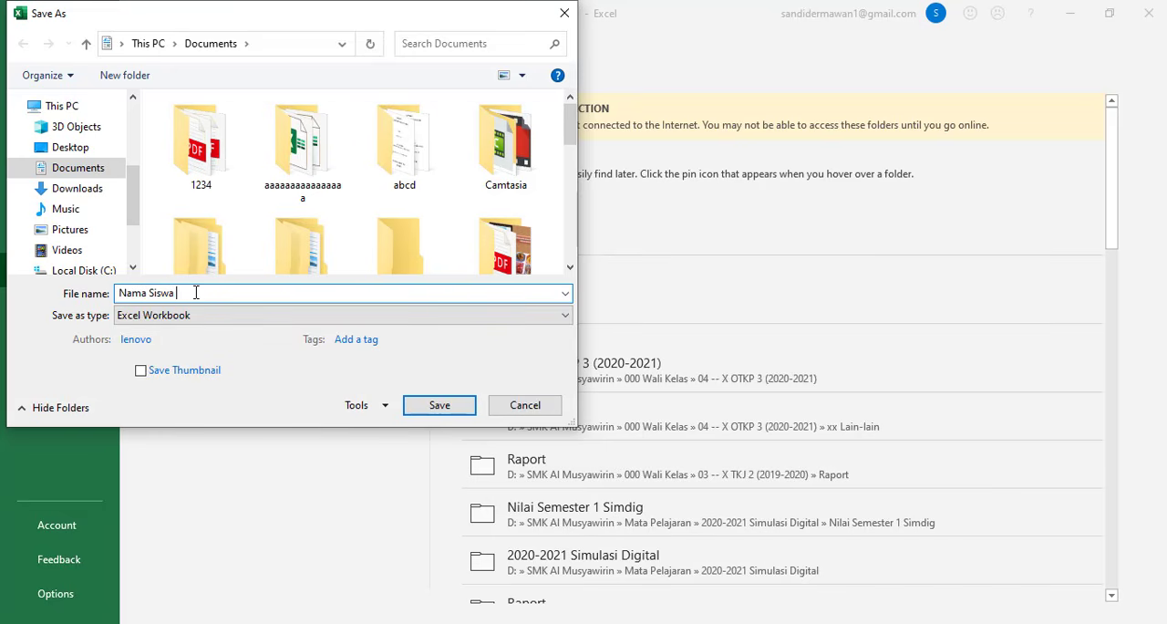
text( dan Kelas)
- Create a folder named Ujikom on Local Disk (D:) and save the workbook in it
drag(136, 215, 132, 244)
click(86, 222)
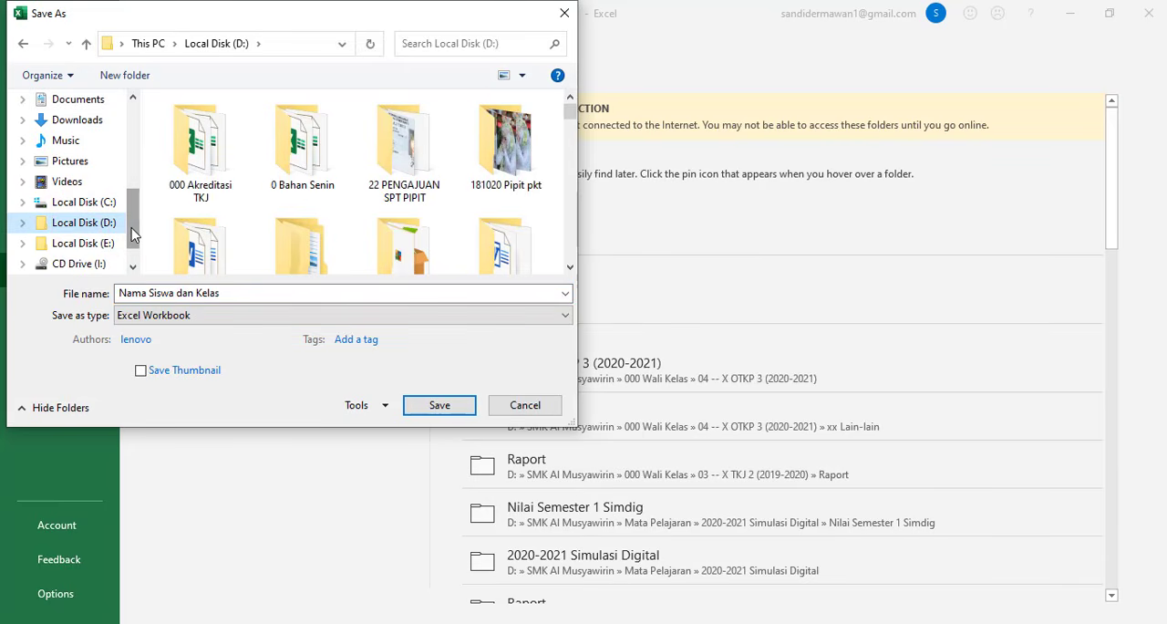
drag(132, 234, 134, 244)
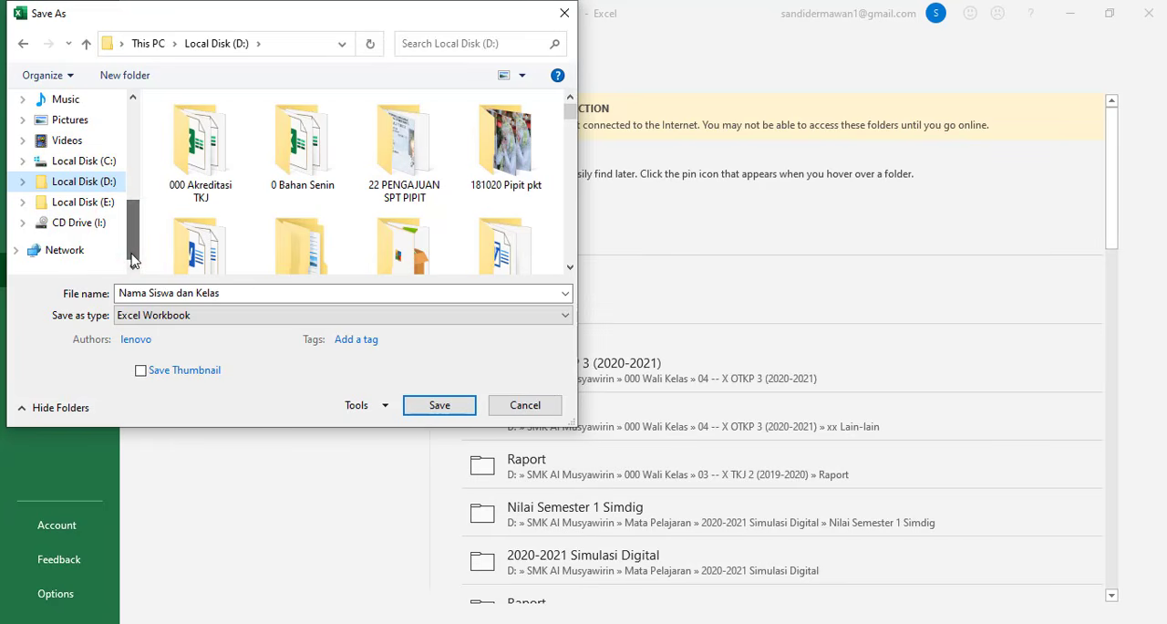
click(100, 75)
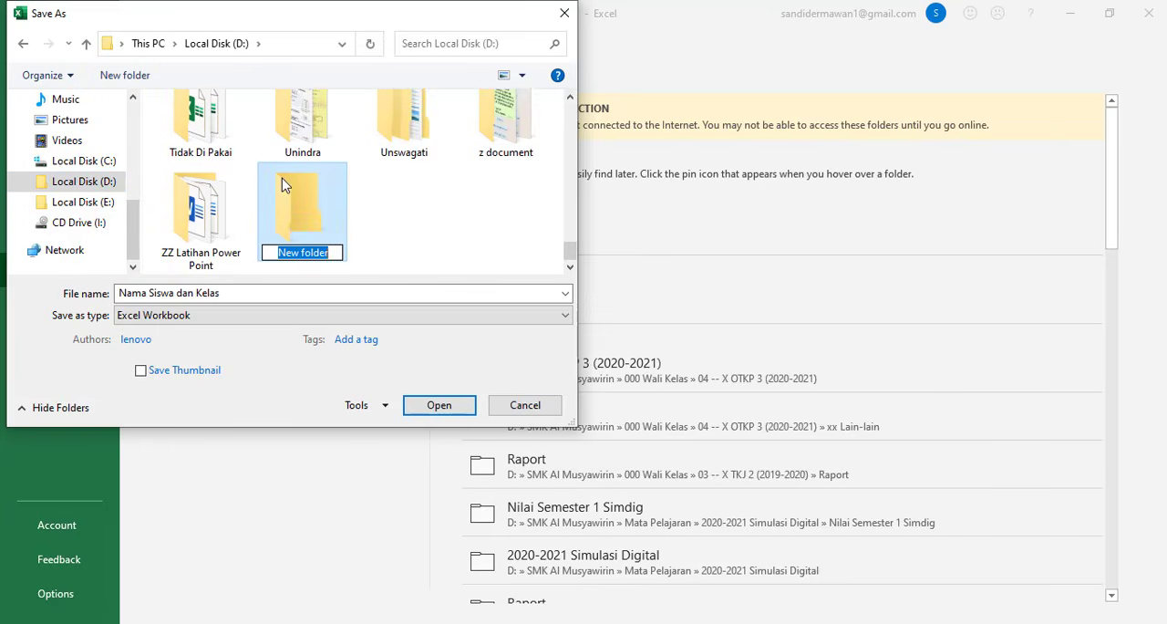
text(Uj)
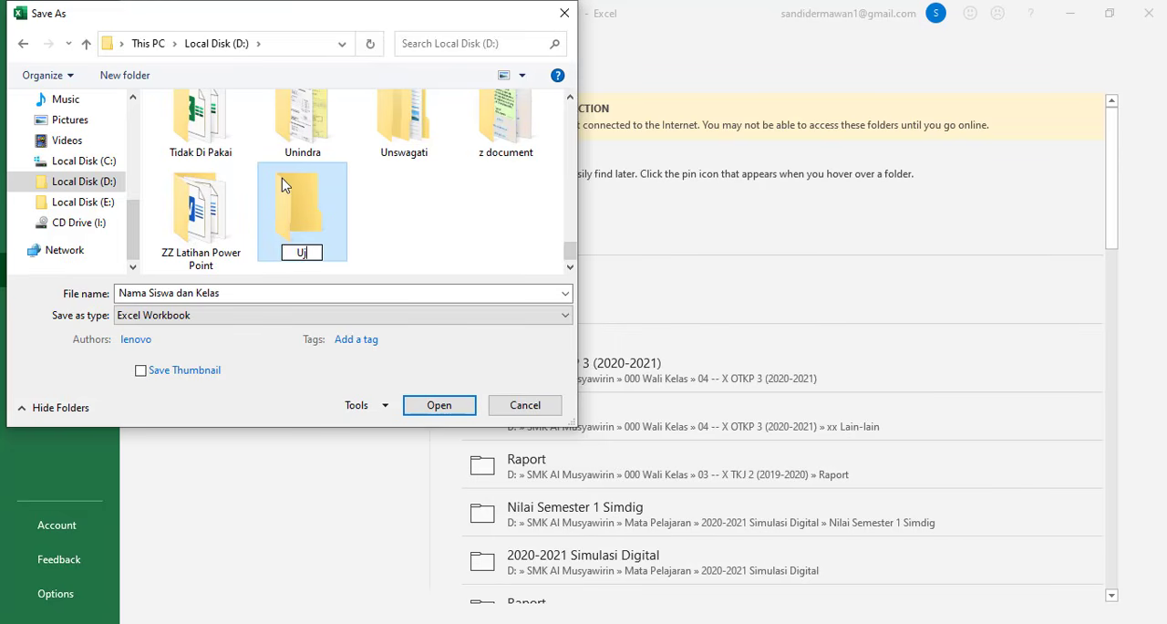
text(ikom)
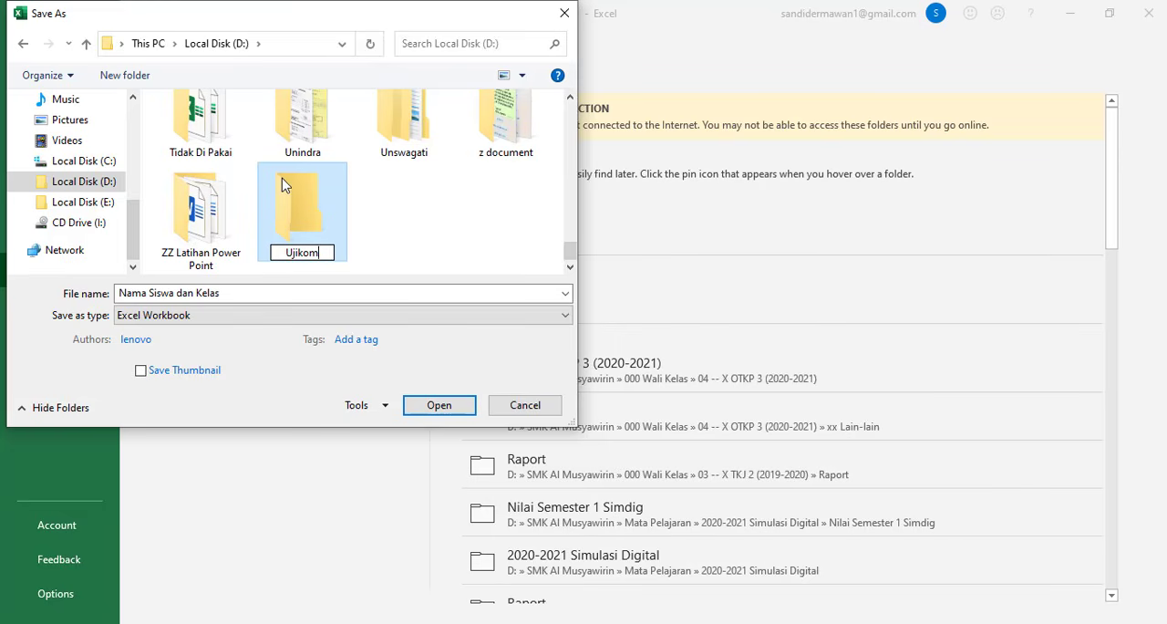
click(301, 225)
double_click(301, 225)
click(439, 404)
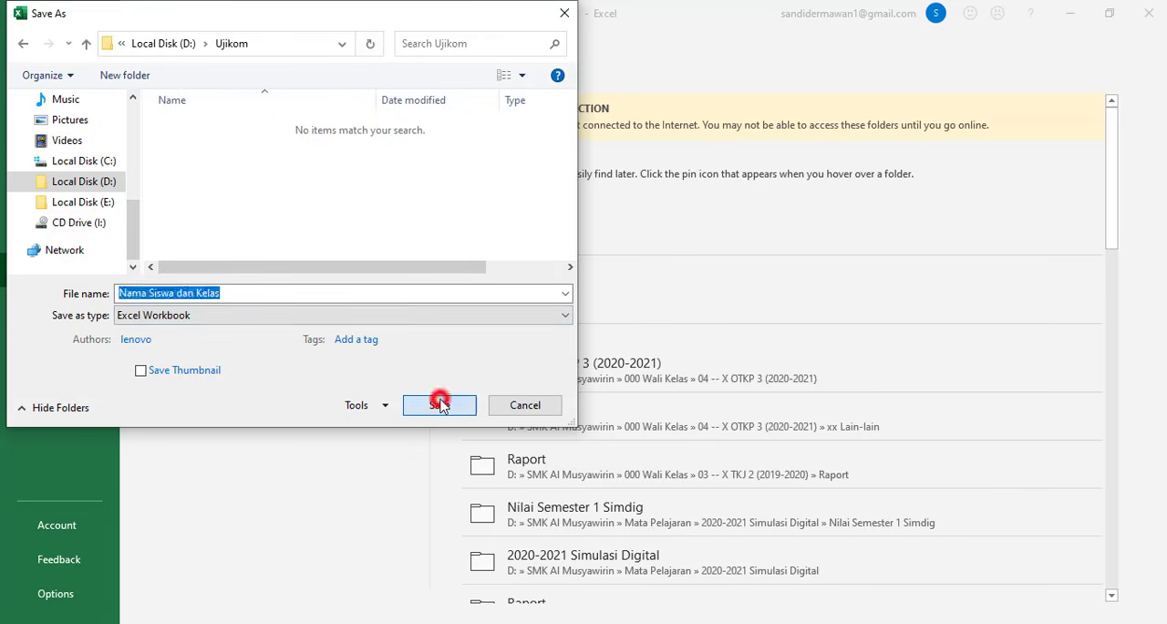